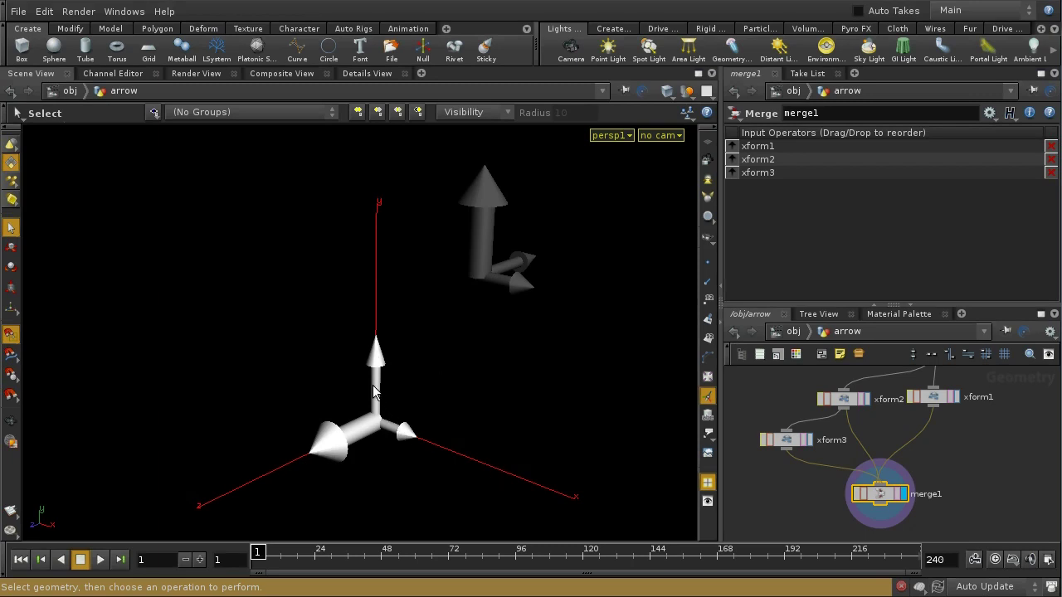
Step: Open the single_particle object's network and display popnet1 in place of the copy1 node
click(789, 338)
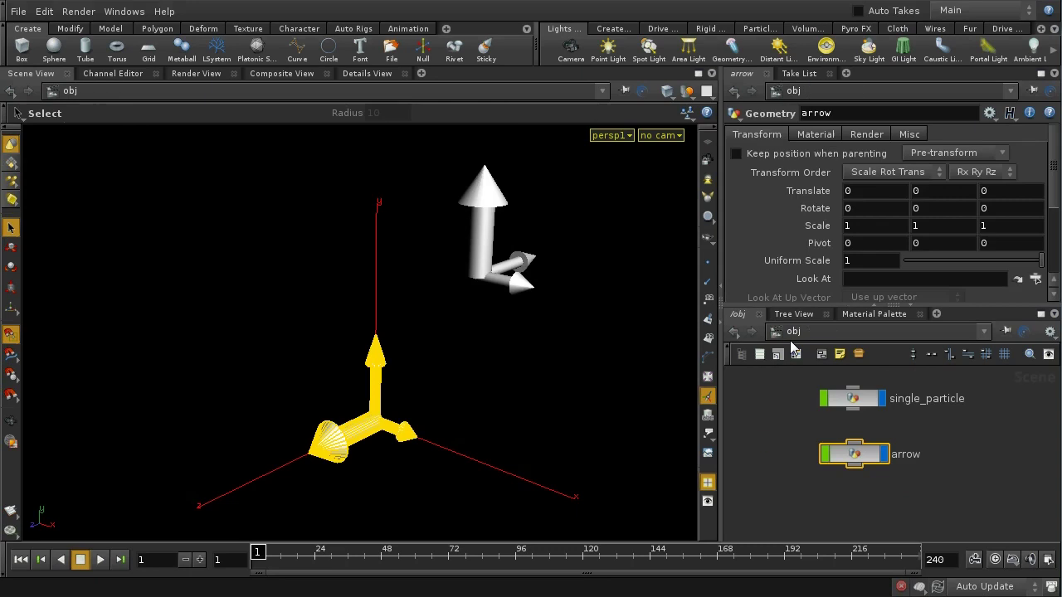
double_click(855, 399)
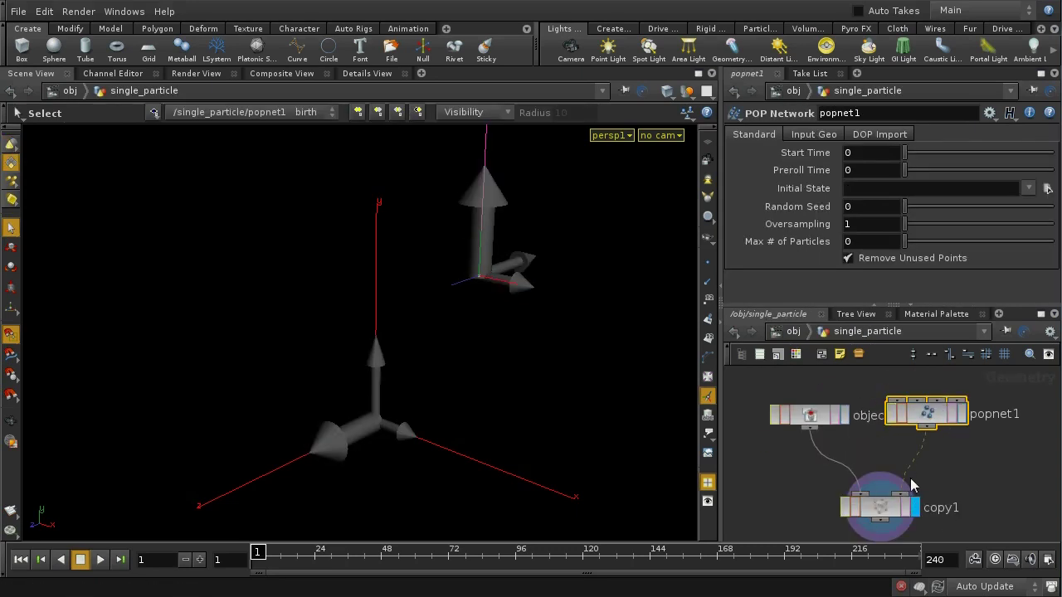
click(962, 419)
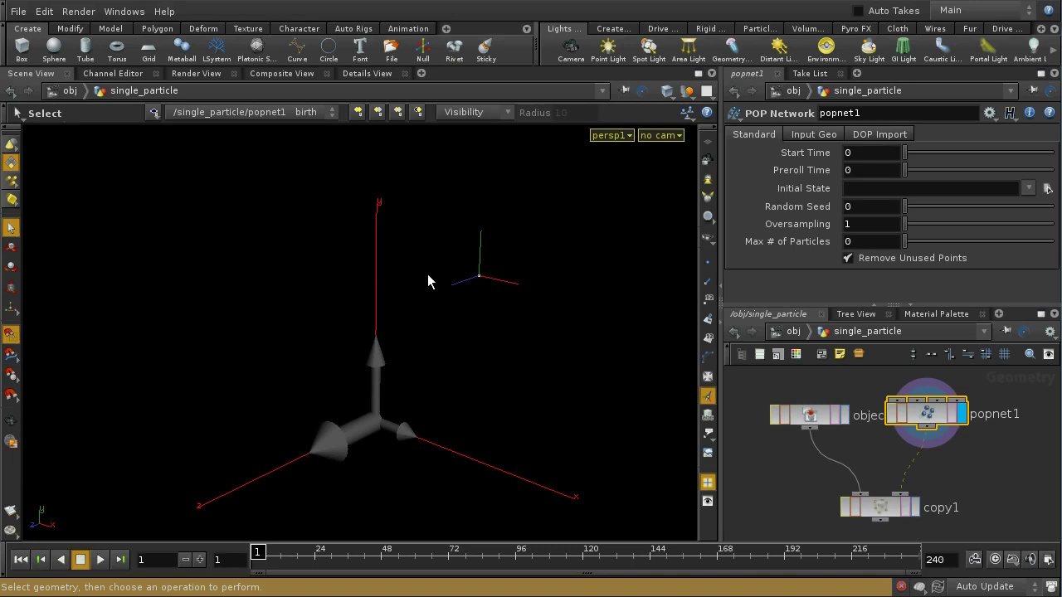
Step: Toggle the particle gnomon off and back on to compare how the particle's axes are drawn in the viewport
key(d)
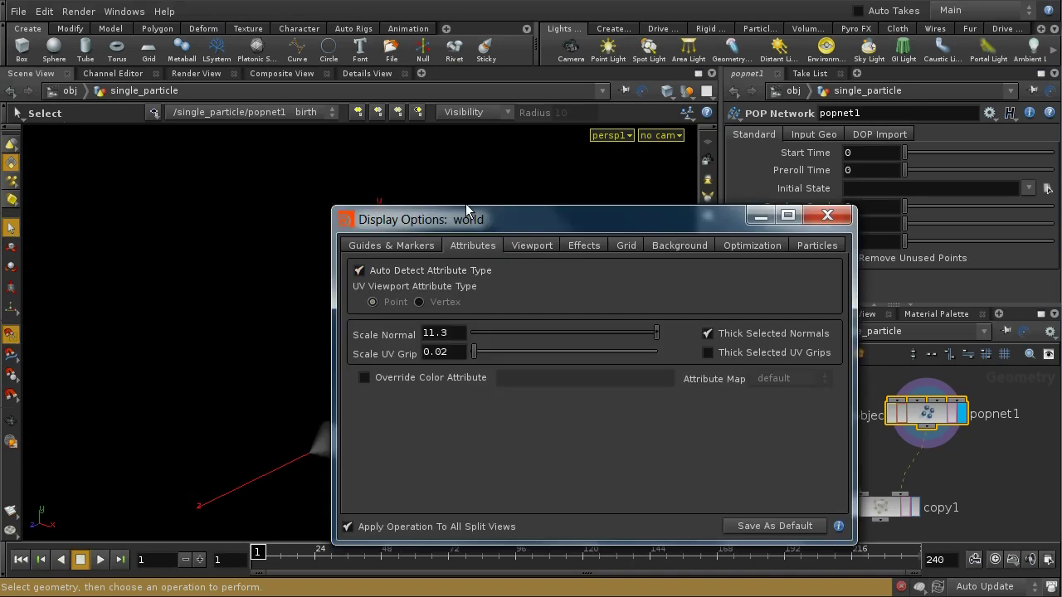
drag(465, 219, 387, 170)
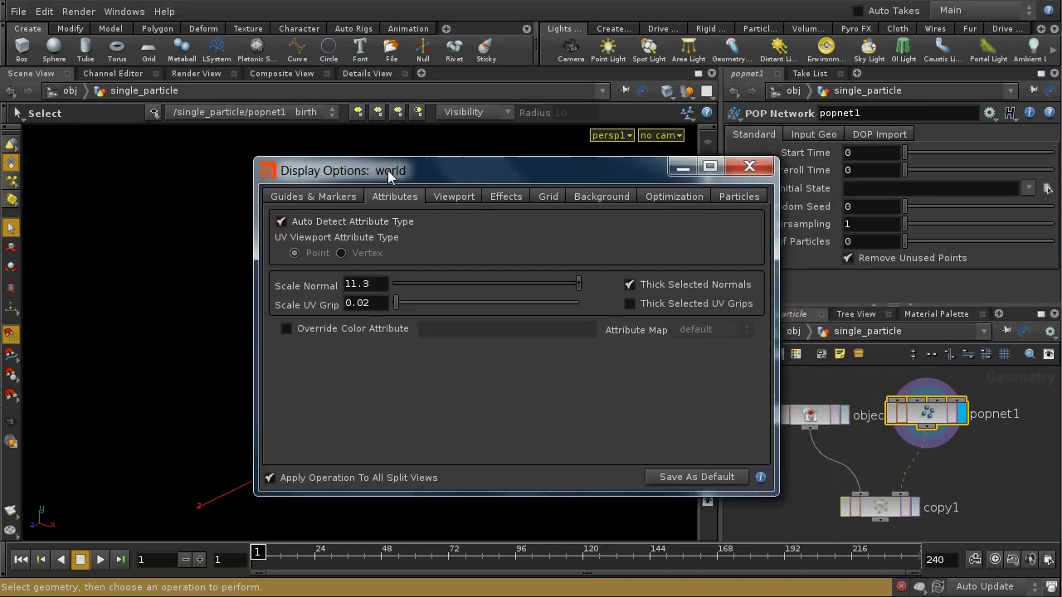
click(314, 197)
click(277, 407)
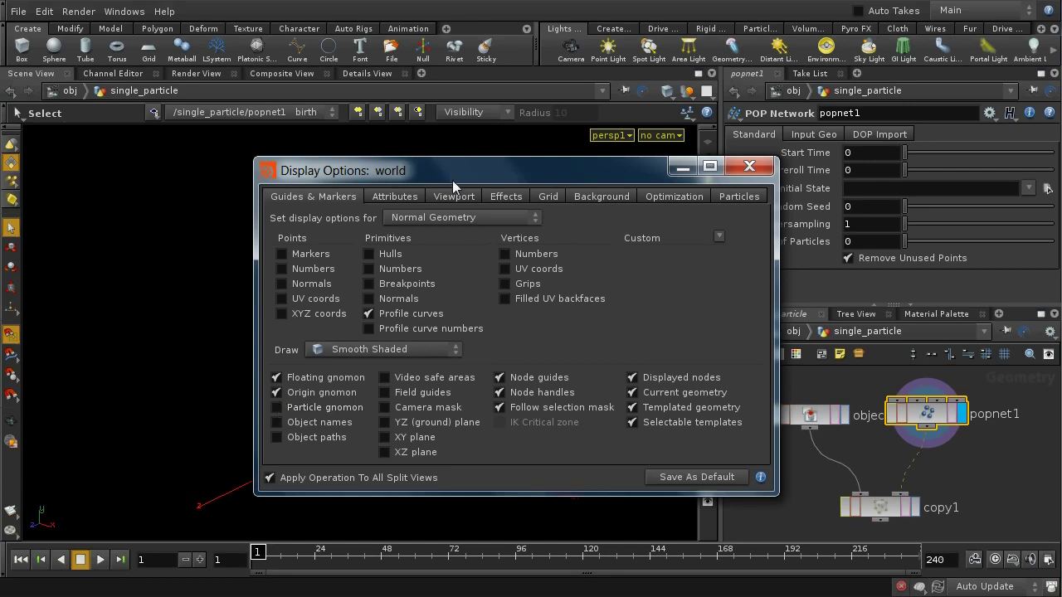
drag(462, 170, 772, 155)
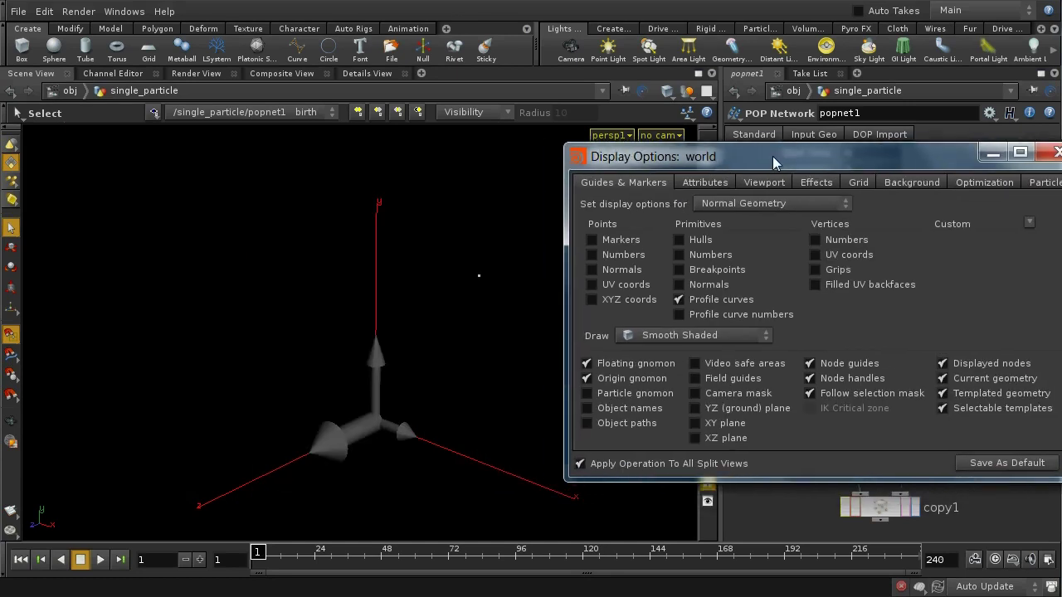
click(587, 394)
click(588, 394)
click(704, 182)
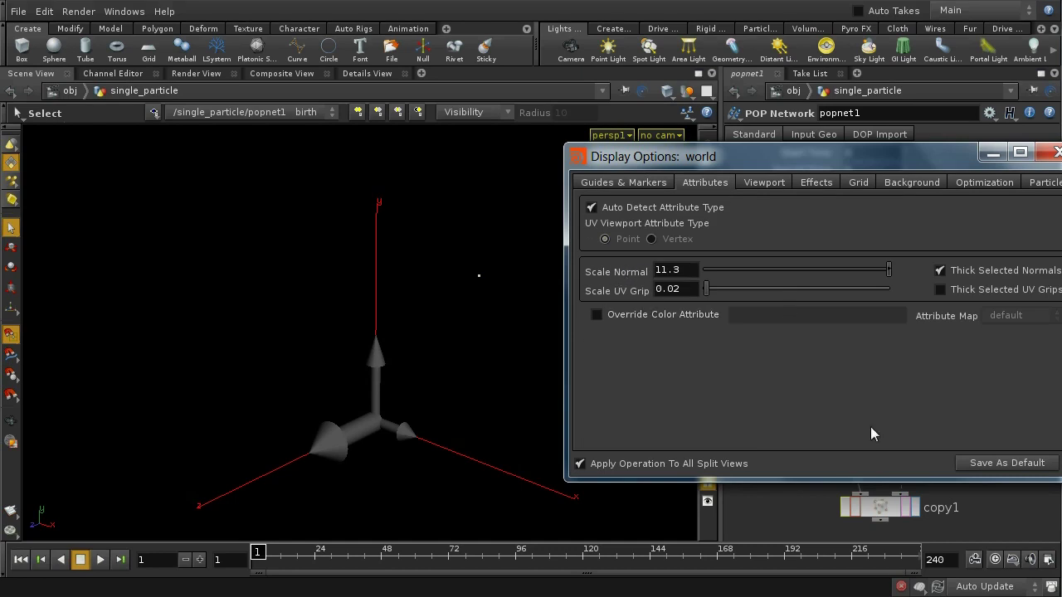
click(649, 182)
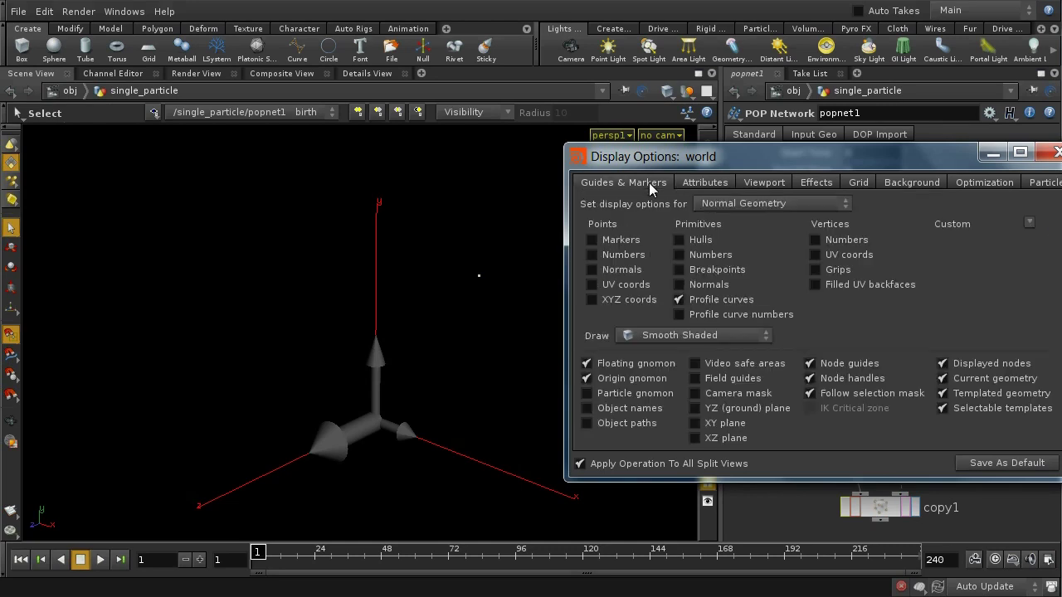
click(1055, 152)
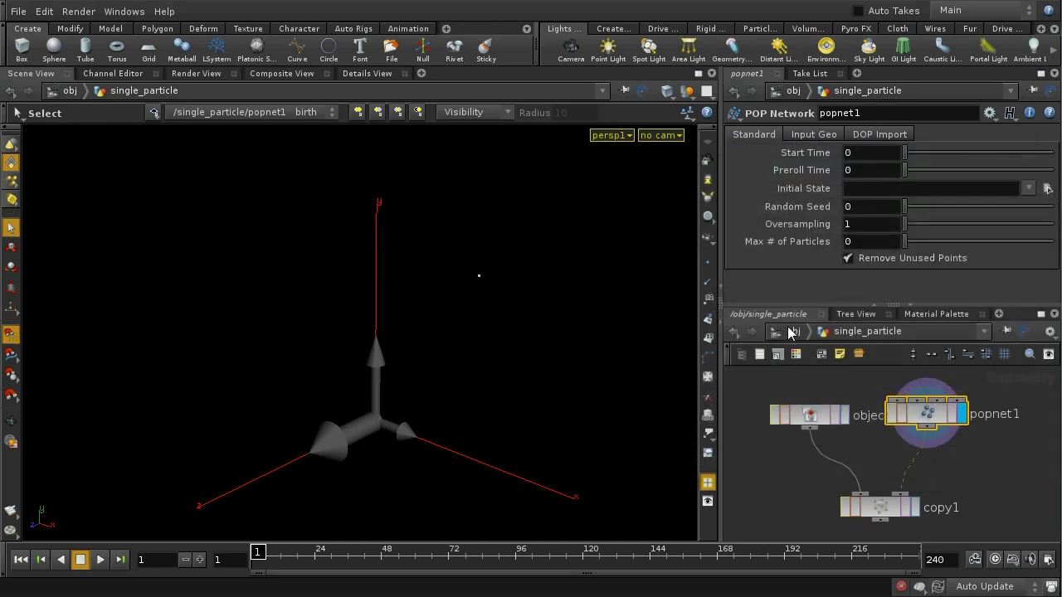
click(707, 397)
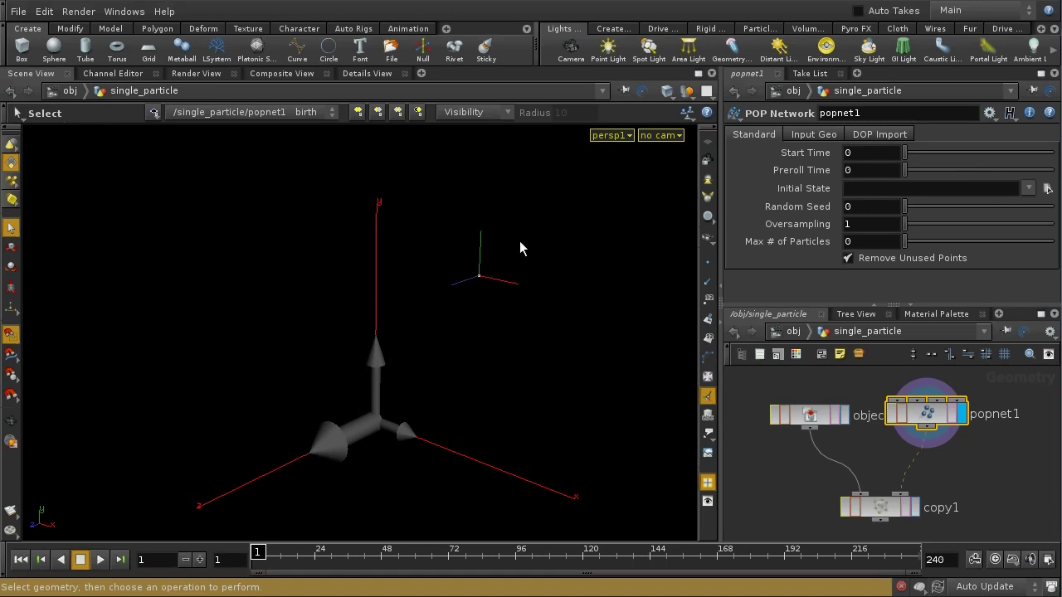
Step: Enter popnet1 and examine the birth and attribute settings of the location1 emitter
double_click(930, 415)
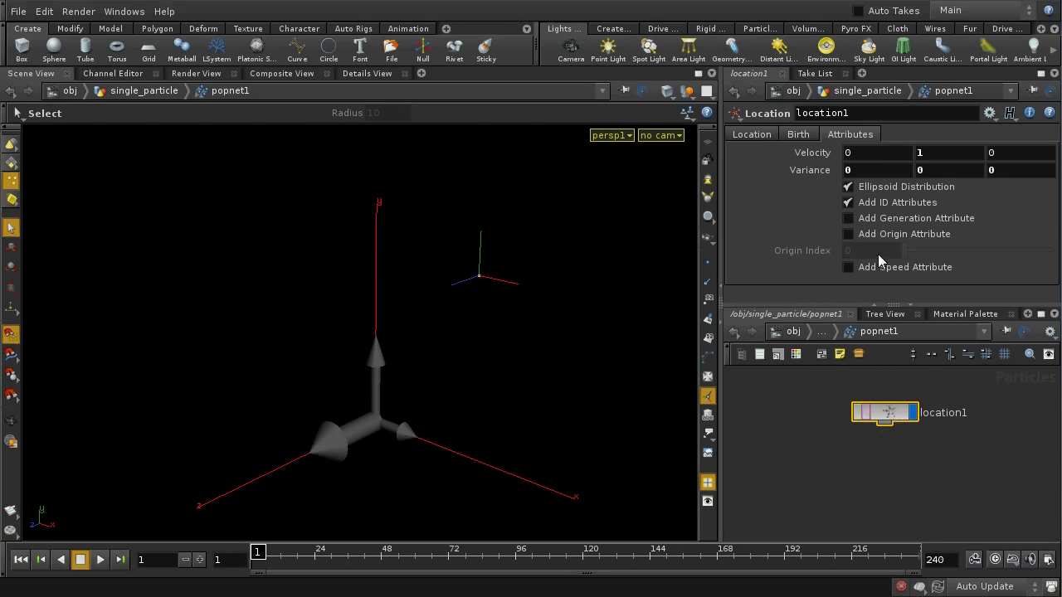
click(797, 136)
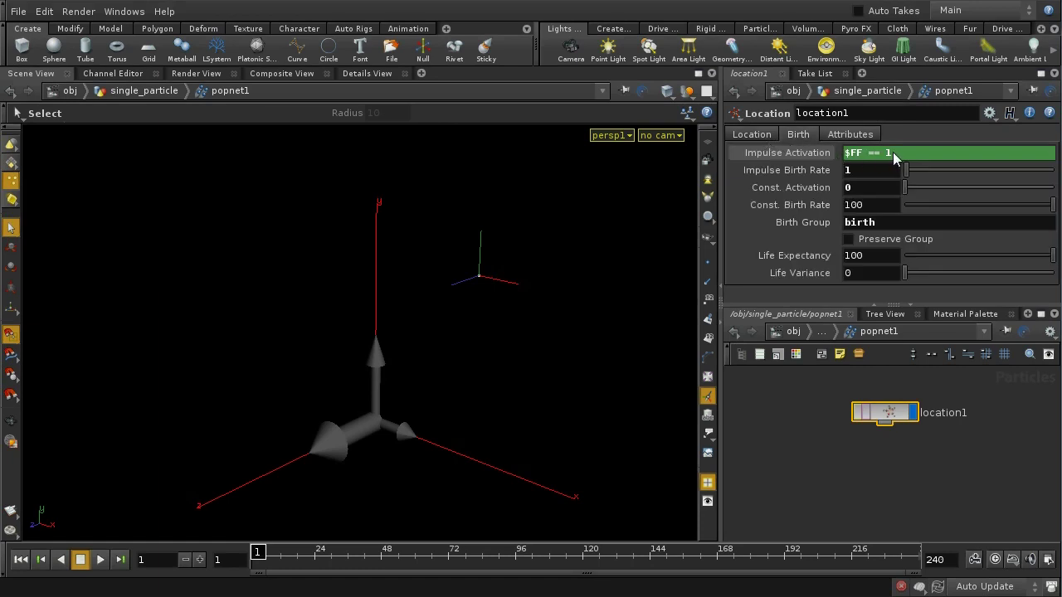
click(839, 133)
key(Return)
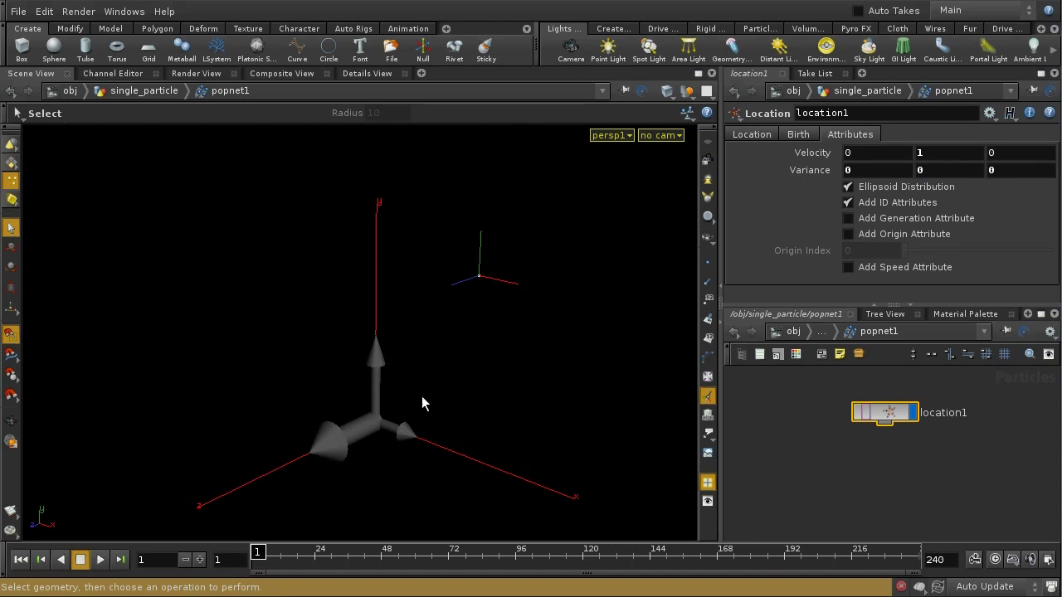
mouse_move(257, 553)
mouse_down()
mouse_move(297, 561)
mouse_move(249, 565)
mouse_up()
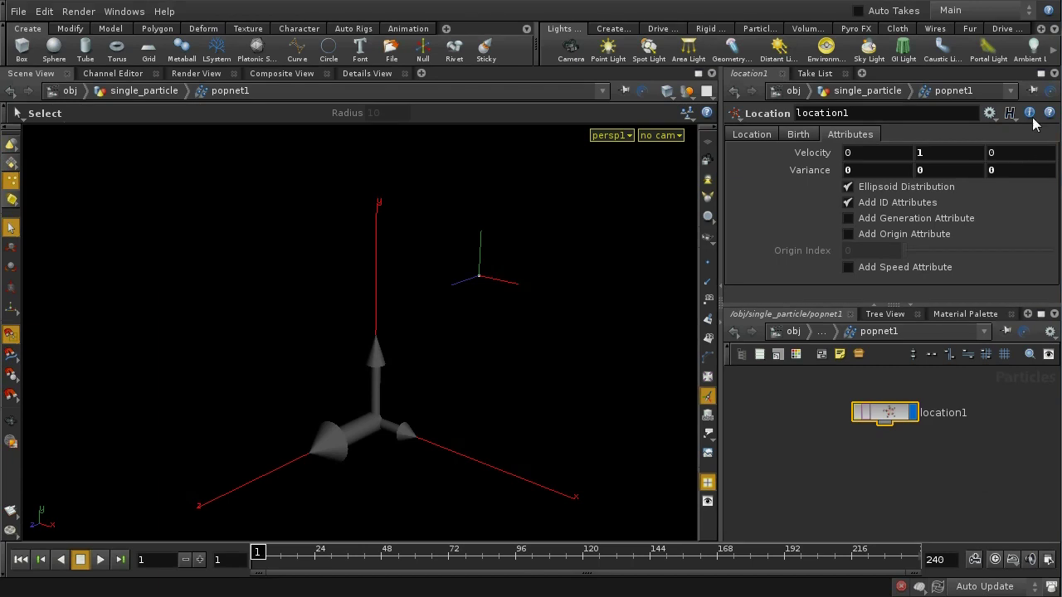
Step: Instance the arrow object onto the particles with the Instance tool, allowing single_particle to be configured to render point instances
scroll(1051, 51, right, 2)
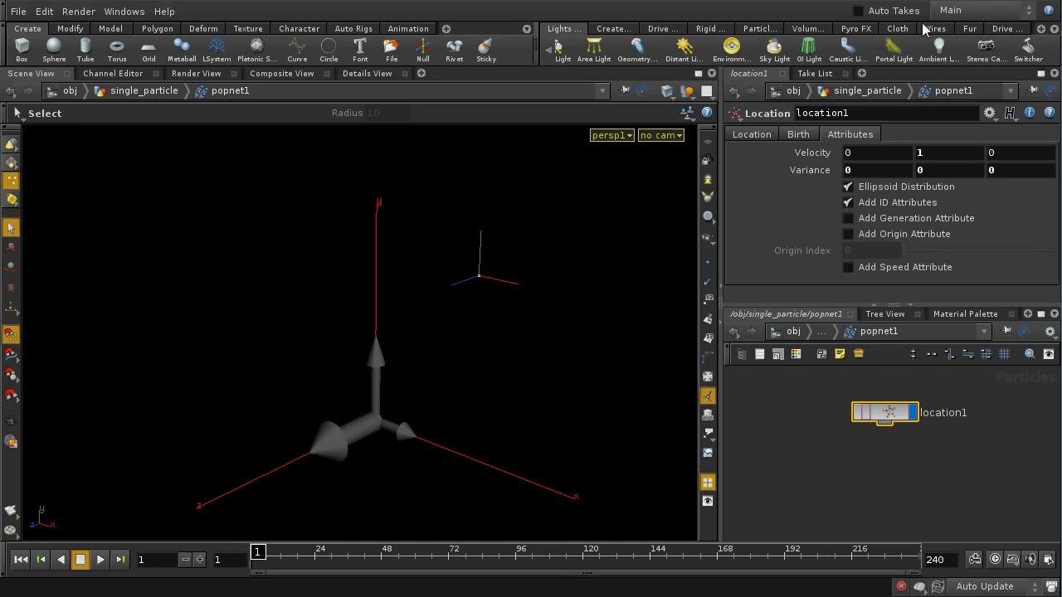
click(627, 33)
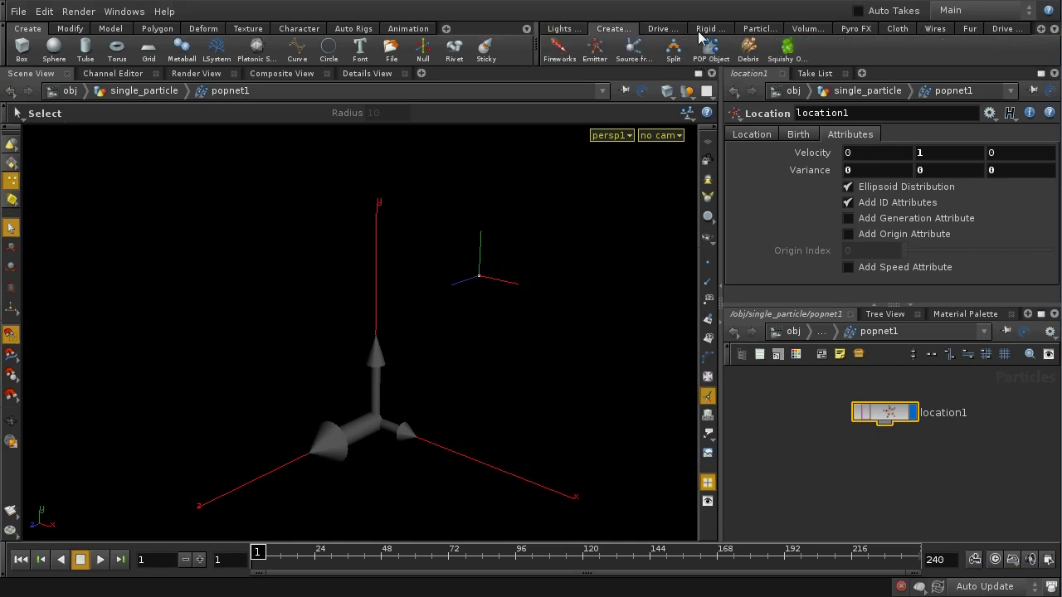
click(668, 31)
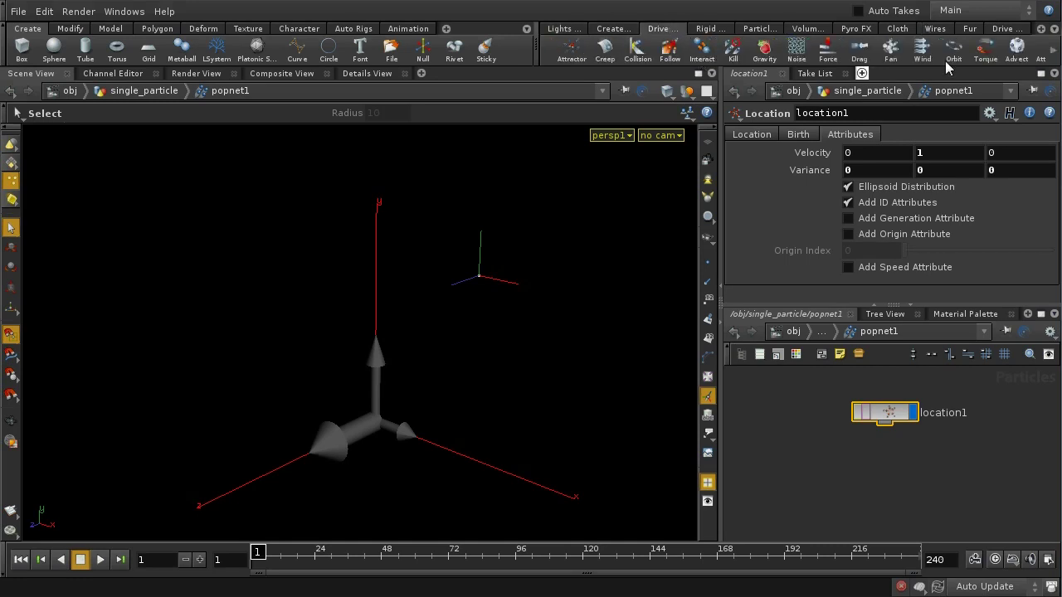
click(1052, 53)
click(1051, 53)
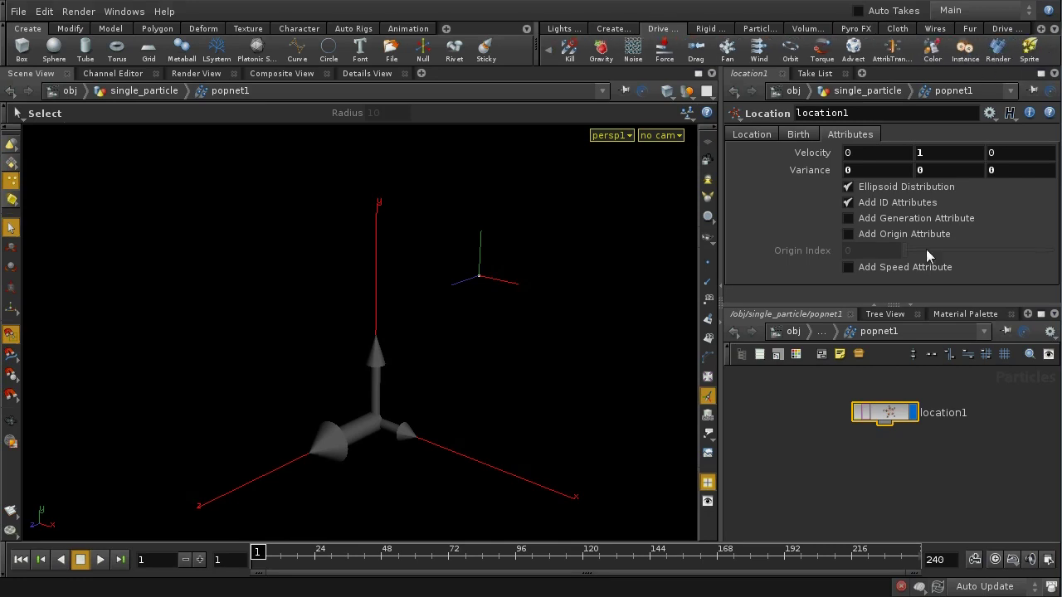
click(798, 407)
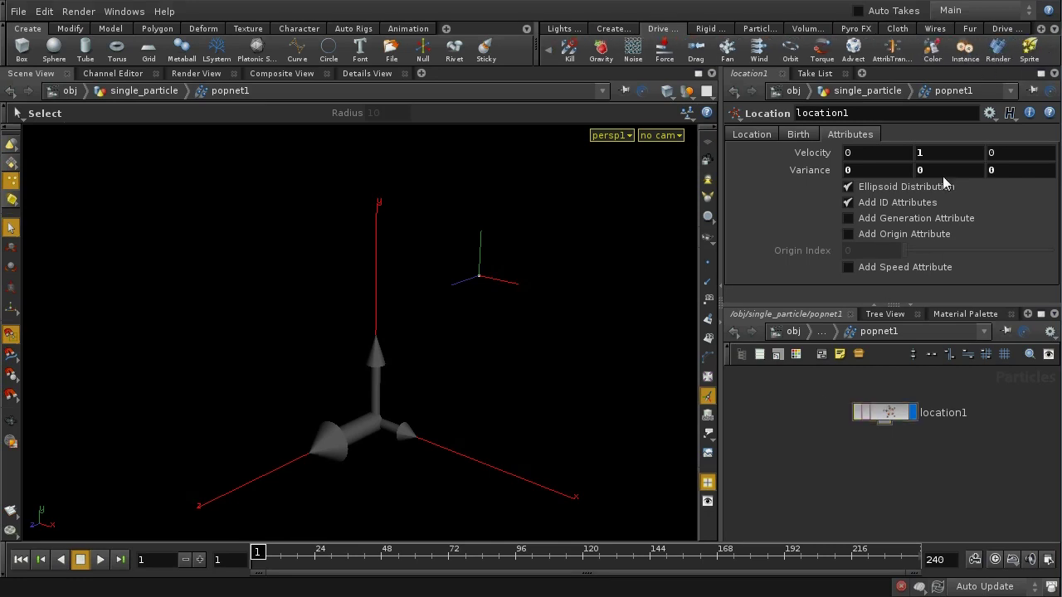
click(965, 48)
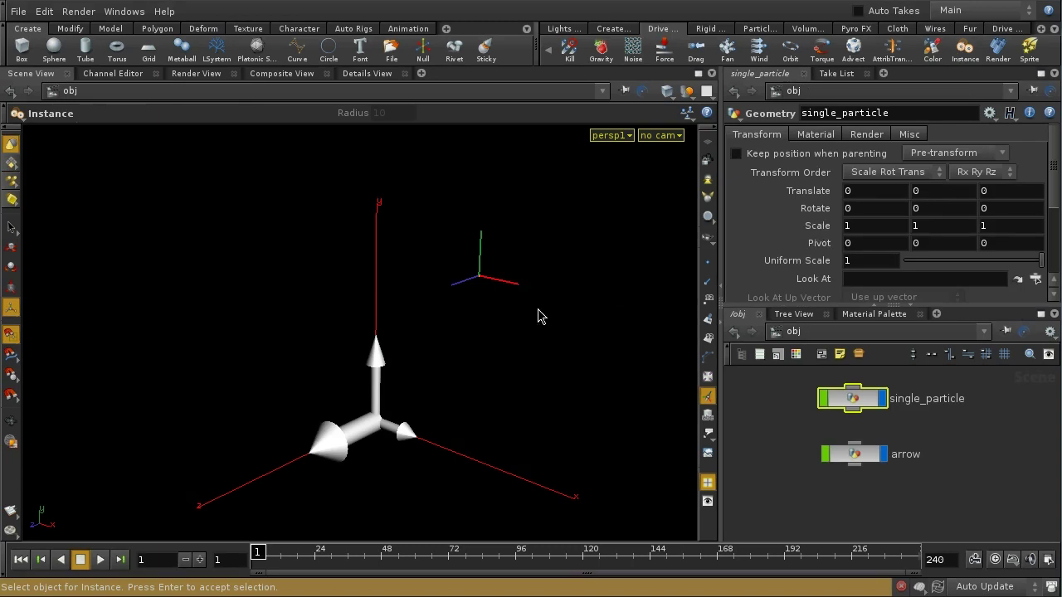
click(354, 438)
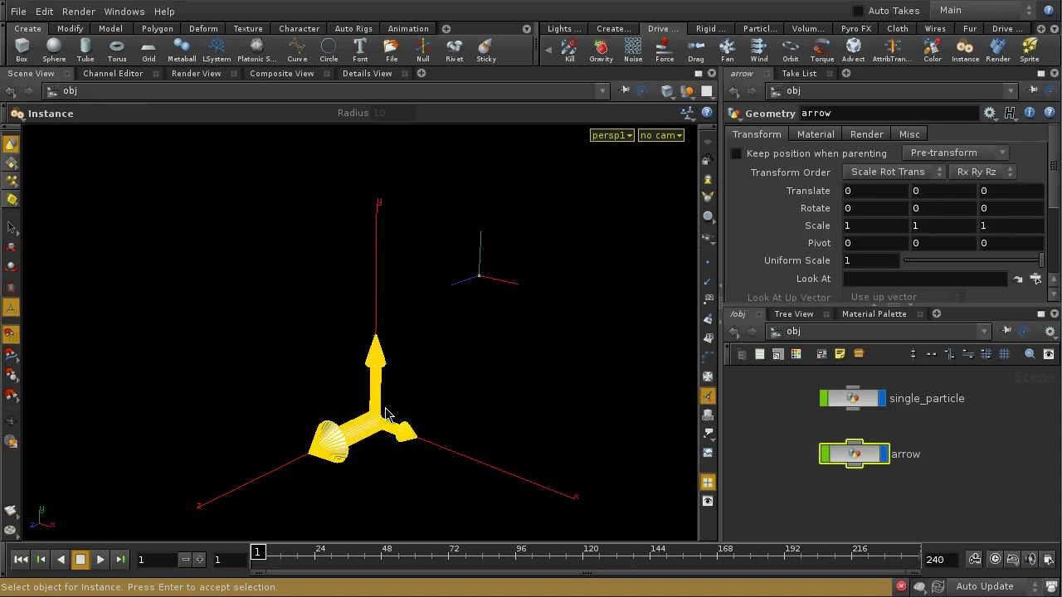
key(Return)
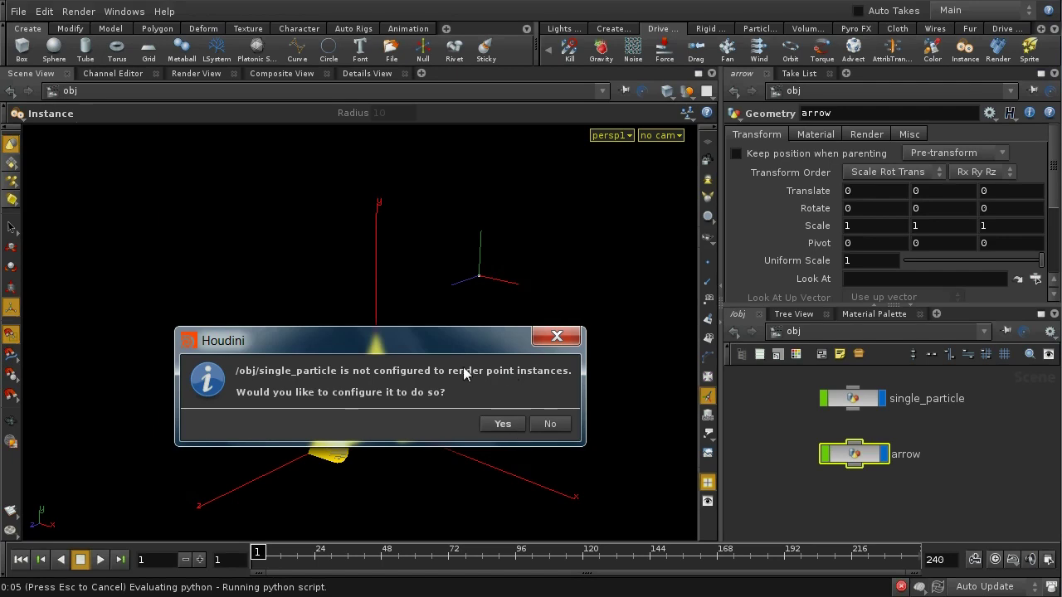
click(510, 426)
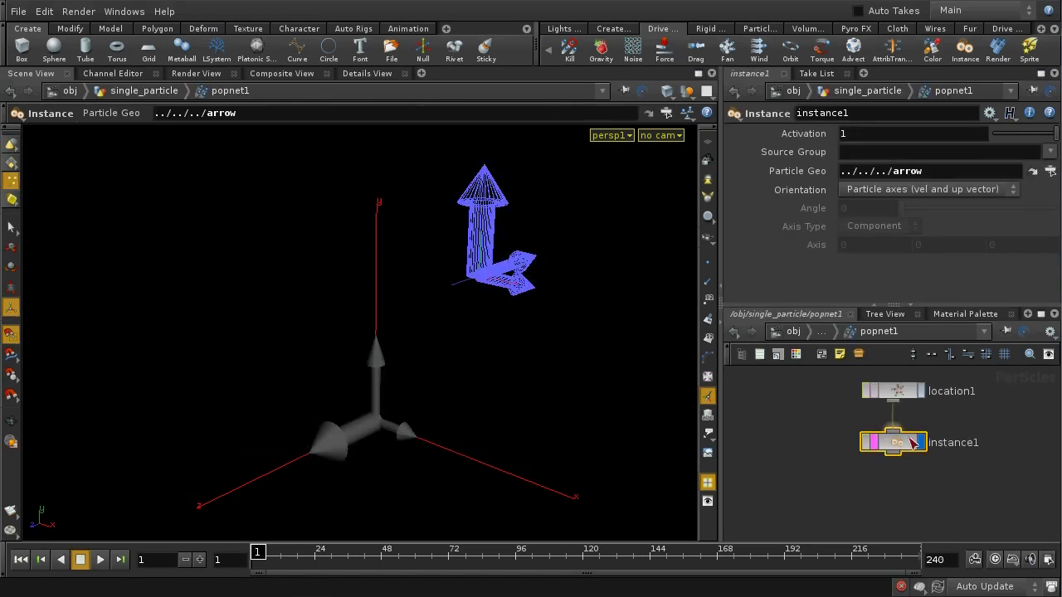
drag(900, 451, 902, 470)
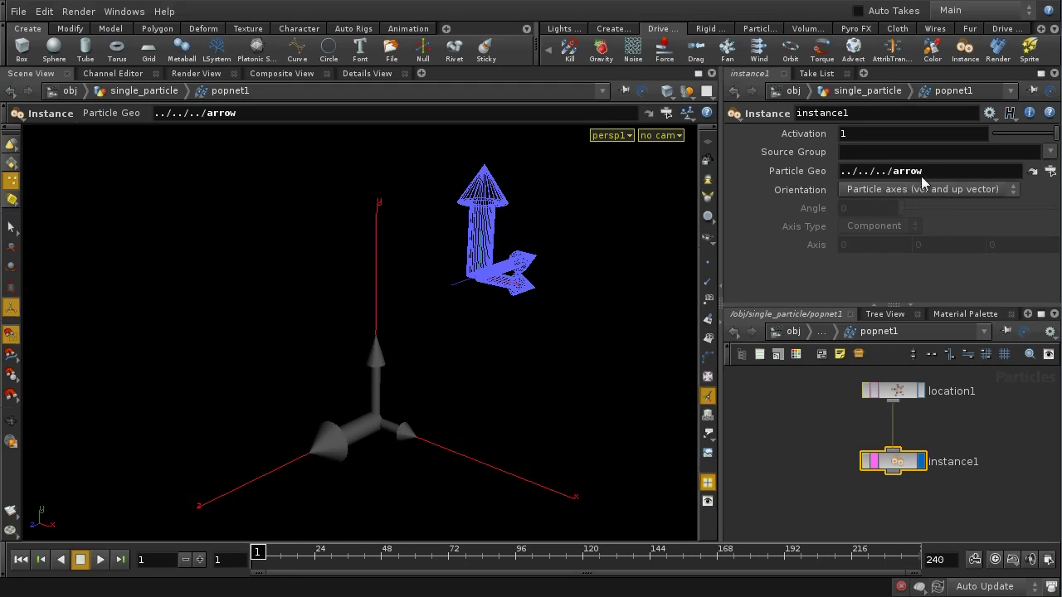
Step: Set the initial particle velocity of location1 to 1, 0, 0
click(881, 396)
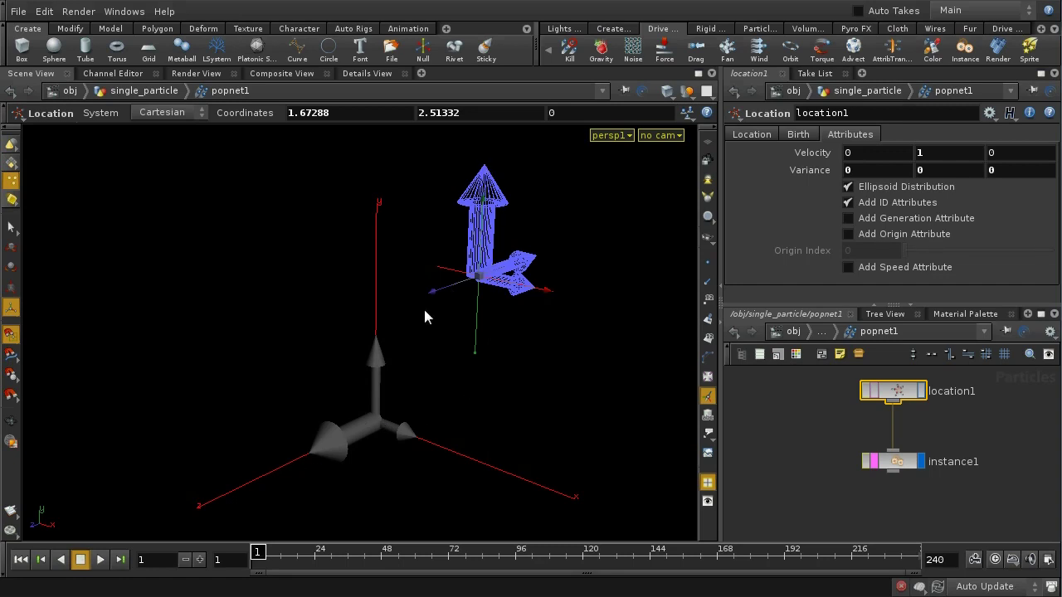
click(888, 151)
text(1)
key(Tab)
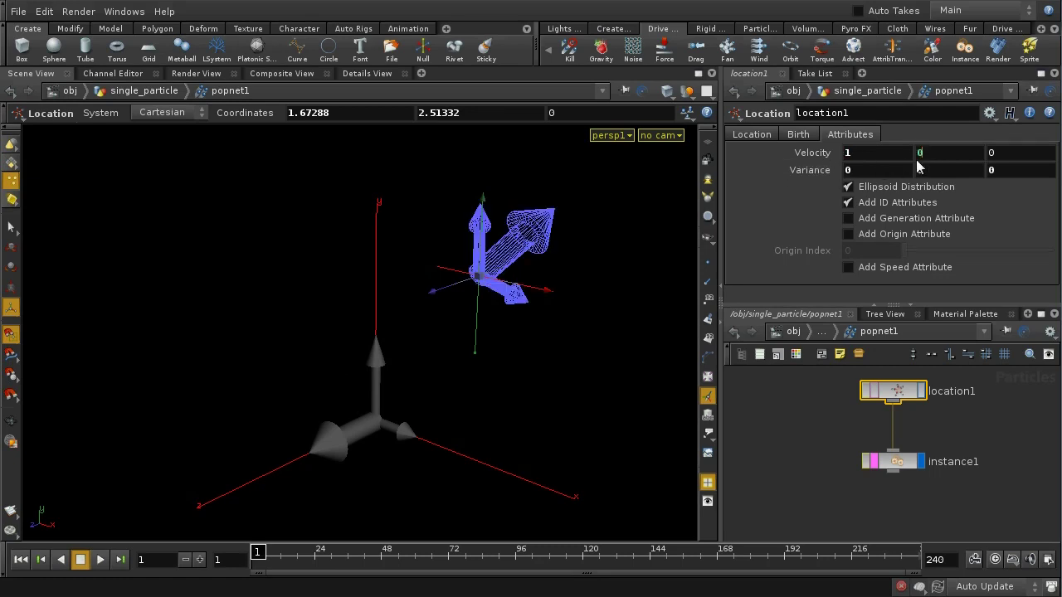
text(0)
key(Return)
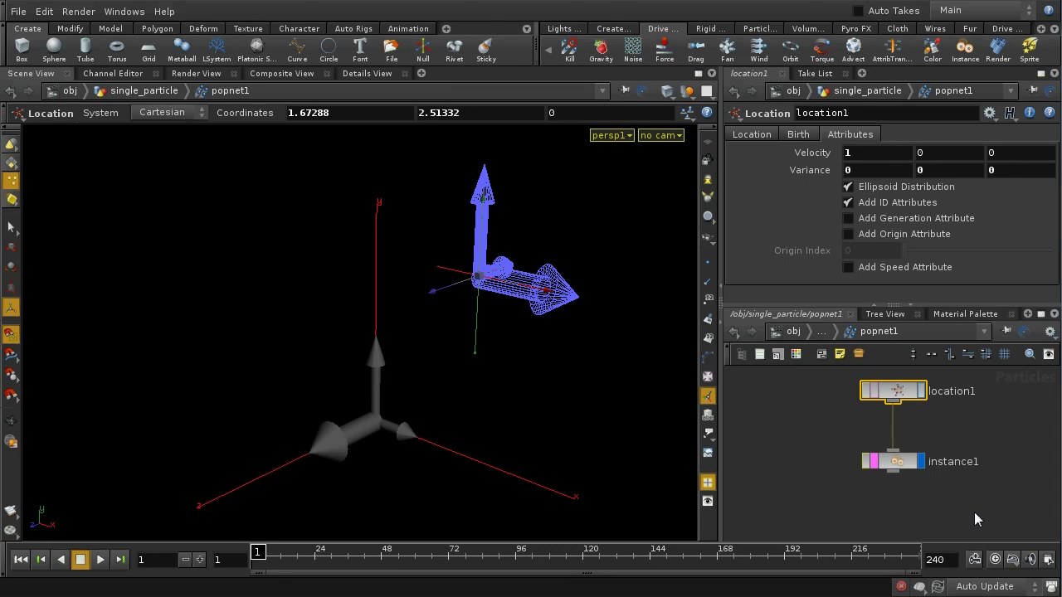
Step: Insert an Up Vector node between location1 and instance1, moving instance1 down to make room
click(898, 464)
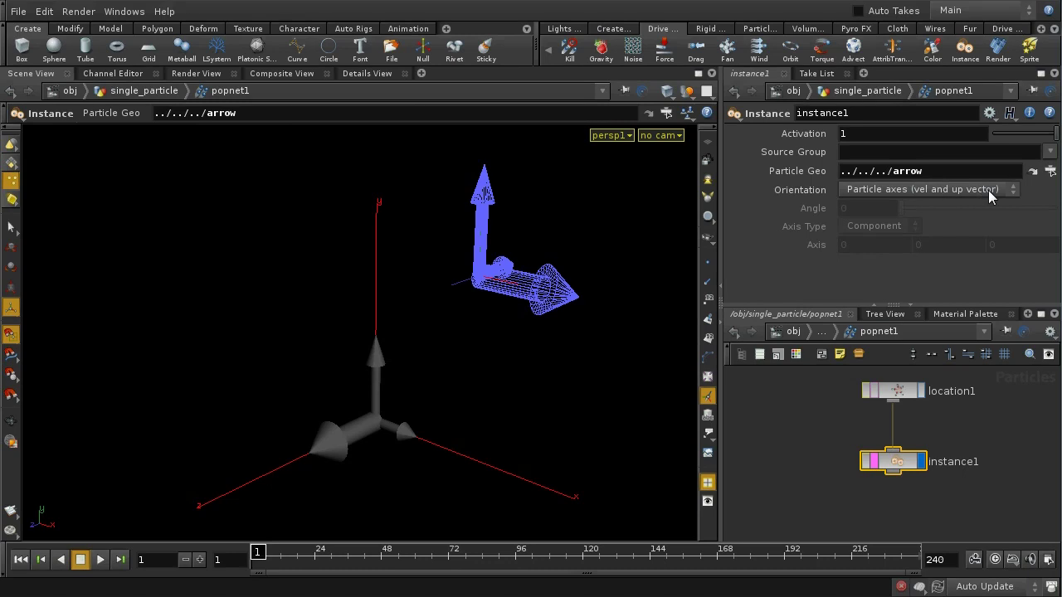
drag(904, 464, 901, 511)
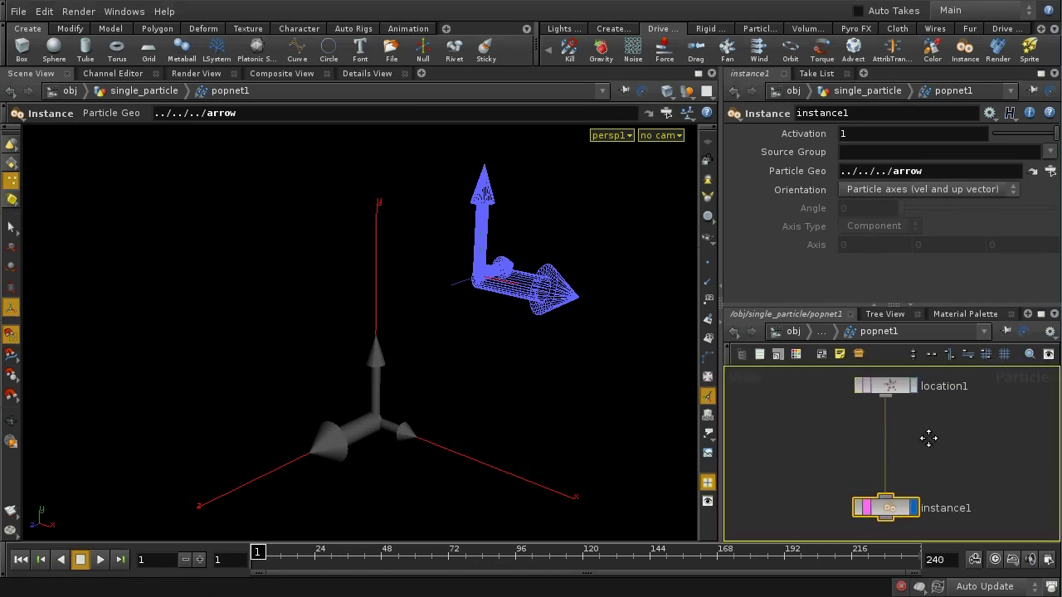
key(Tab)
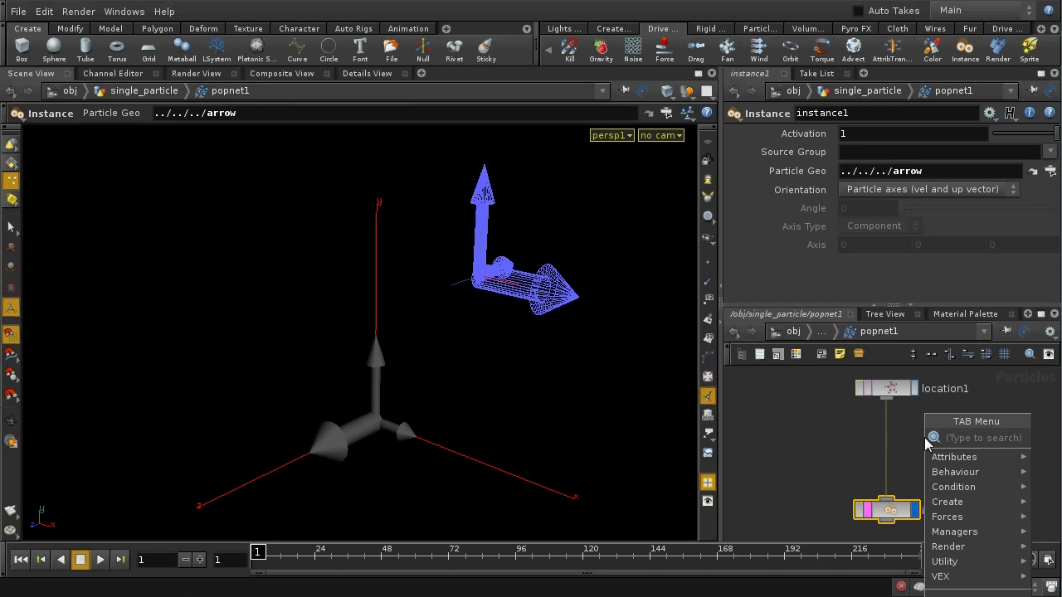
text(Up Vector)
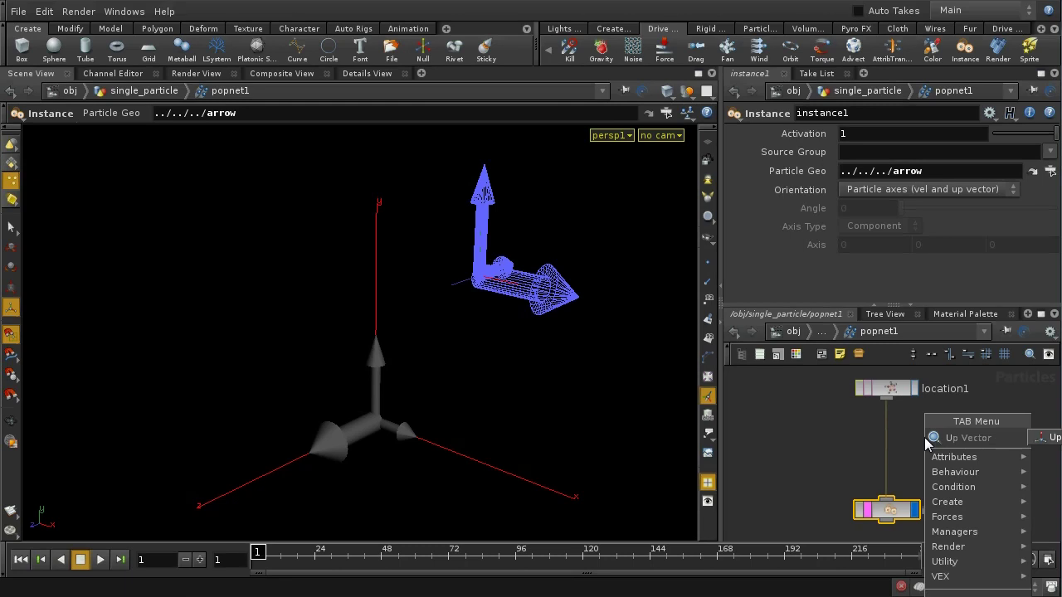
click(1047, 441)
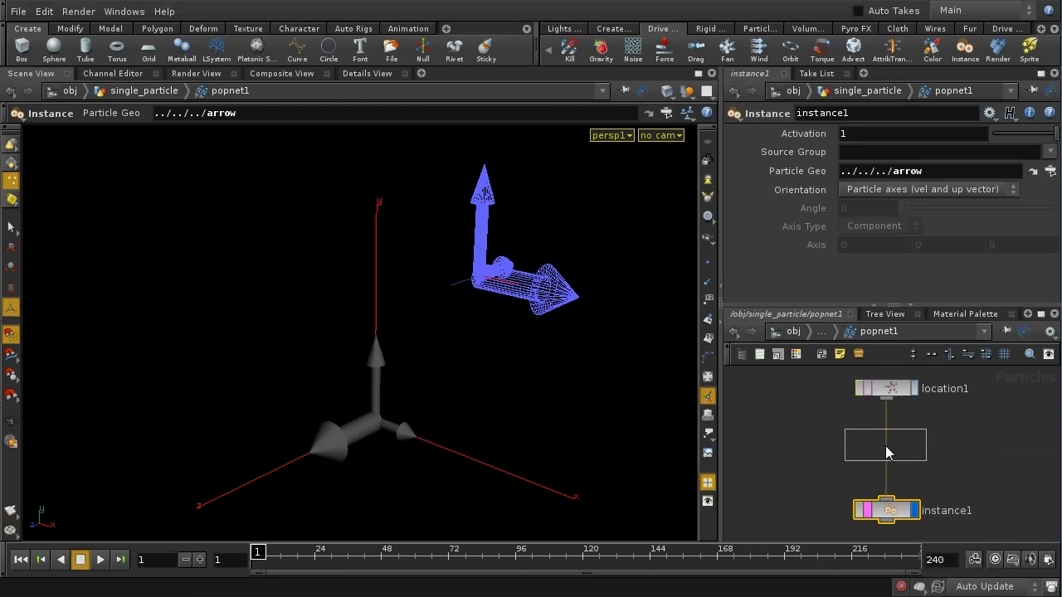
click(885, 452)
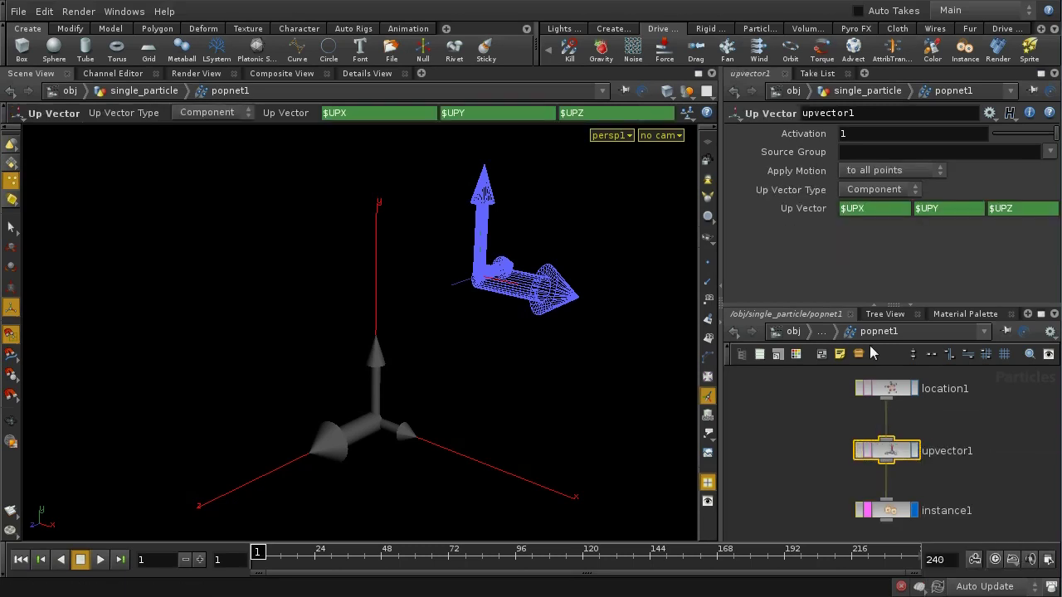
Step: Reset the default up vector expressions on upvector1, set the Up Vector to 1, 0, 0, and rewind to frame 1
right_click(803, 208)
click(854, 368)
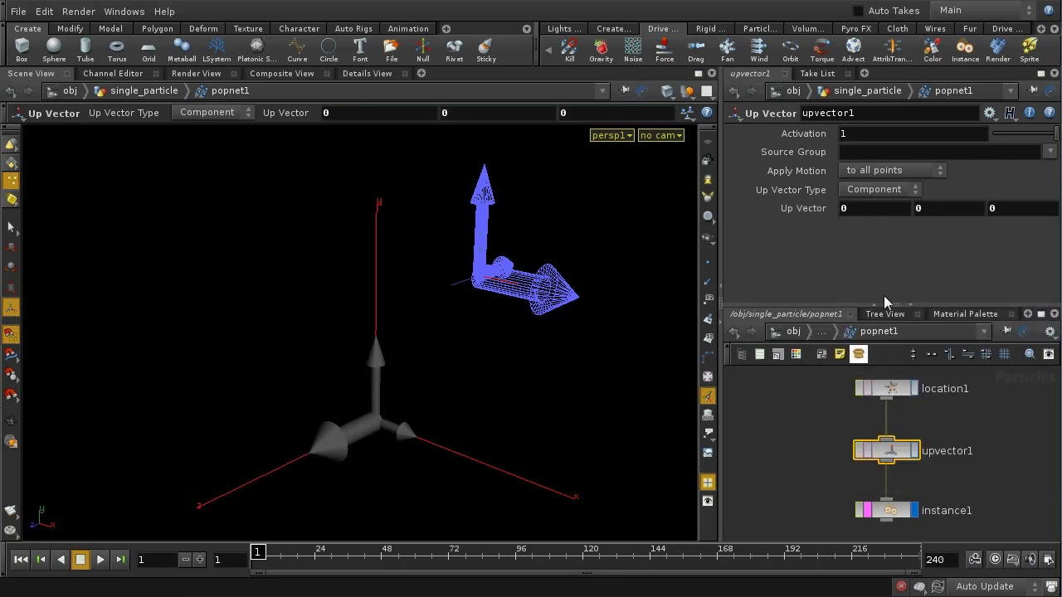
click(856, 207)
text(1)
key(Return)
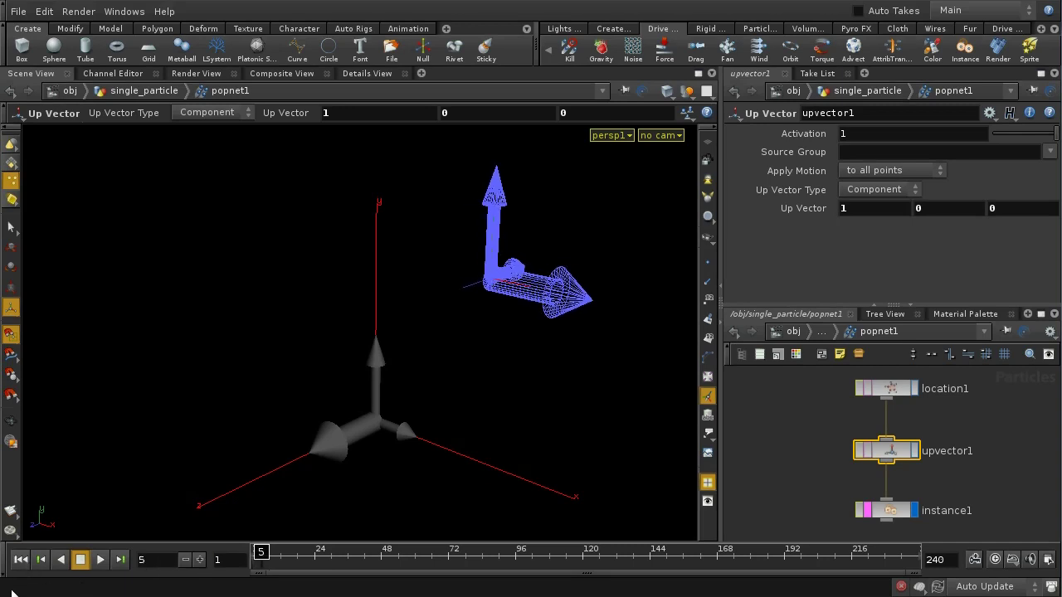
click(21, 562)
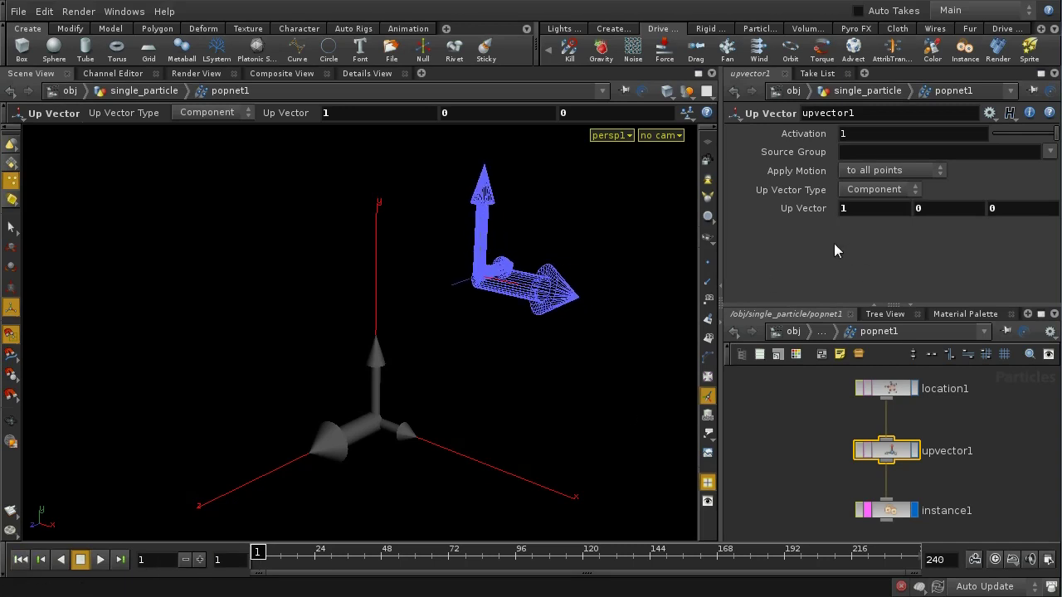
Step: Set the initial velocity of location1 to 0, 1, 0
click(851, 213)
click(891, 393)
click(931, 155)
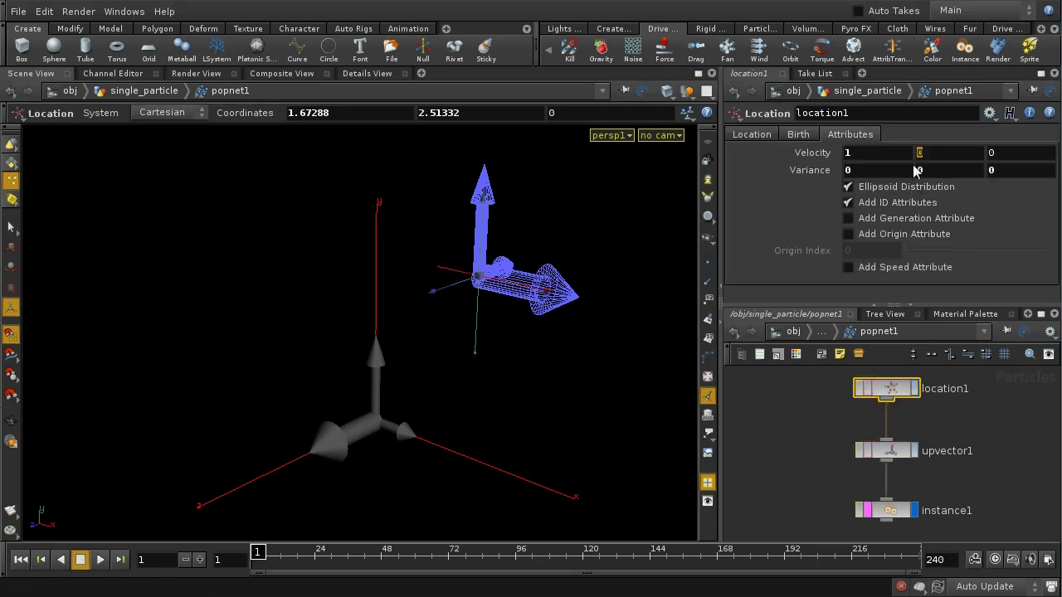
click(848, 153)
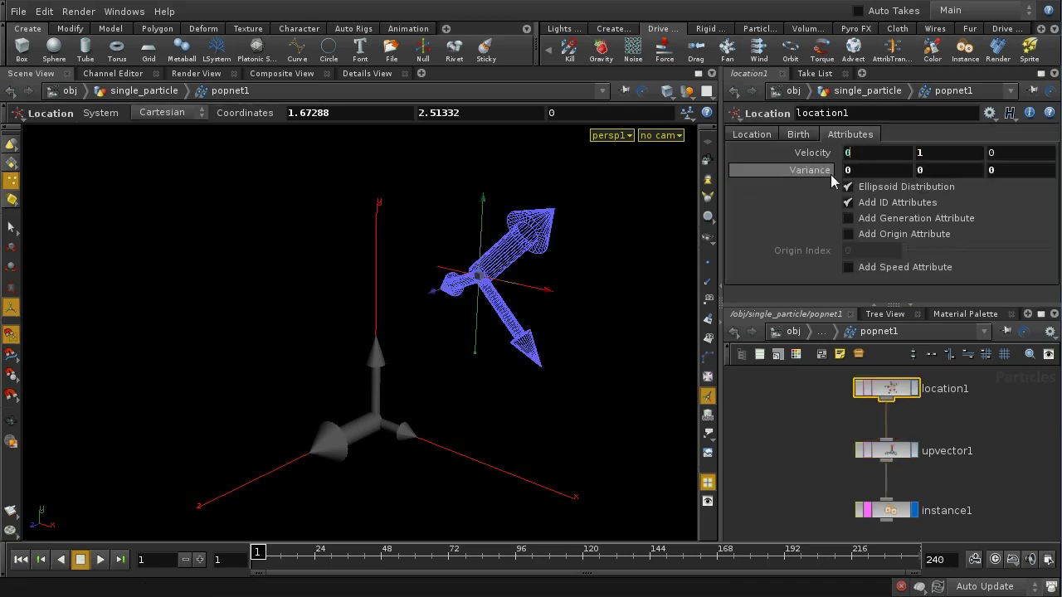
text(0)
key(Return)
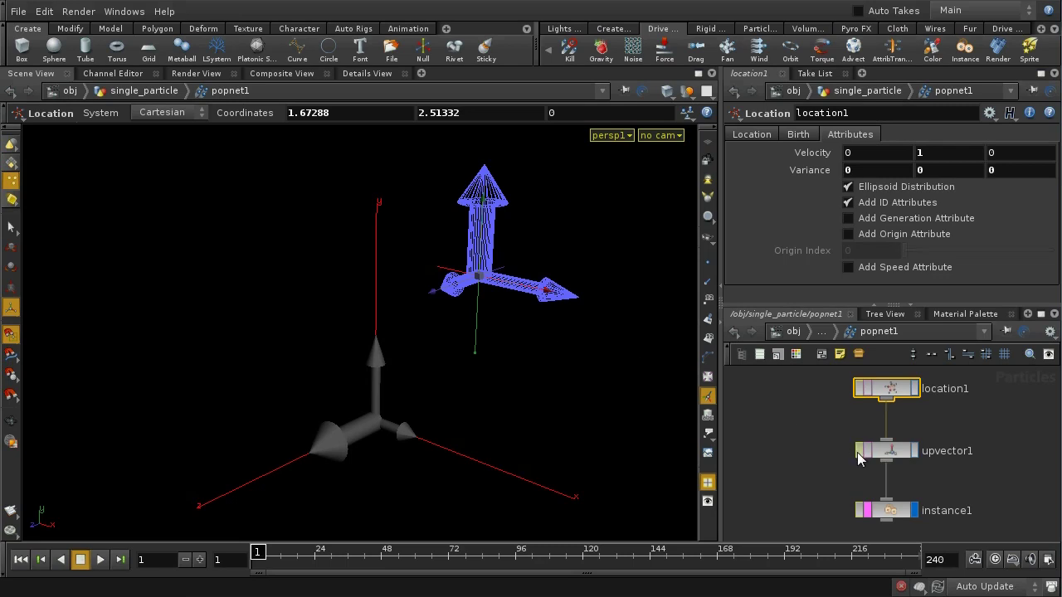
Step: Toggle the bypass of upvector1 to compare the instanced arrow's orientation with and without the up vector, leaving the node active
click(813, 443)
click(893, 391)
click(884, 452)
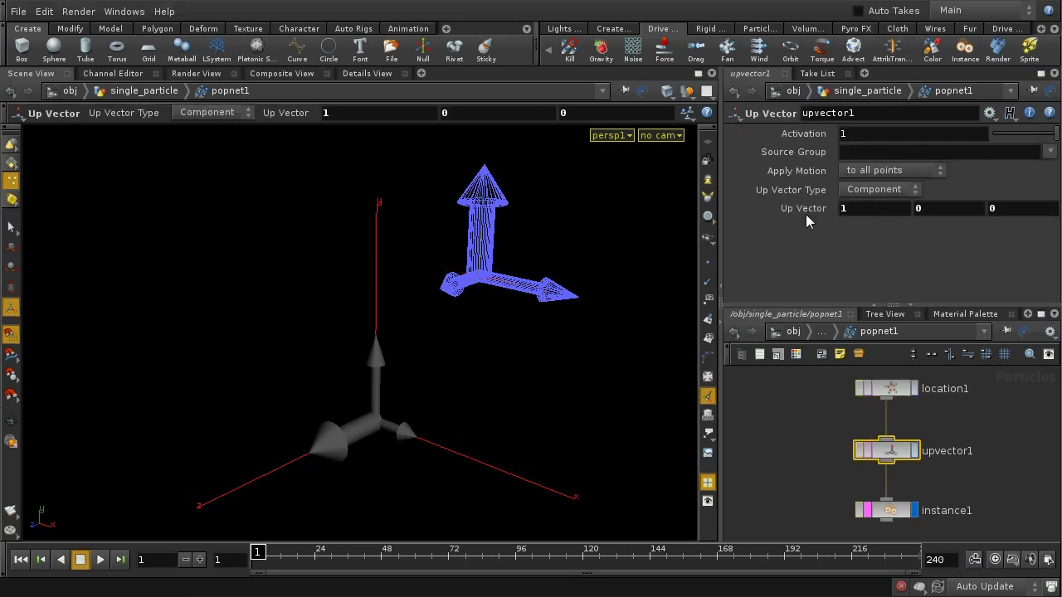
click(858, 452)
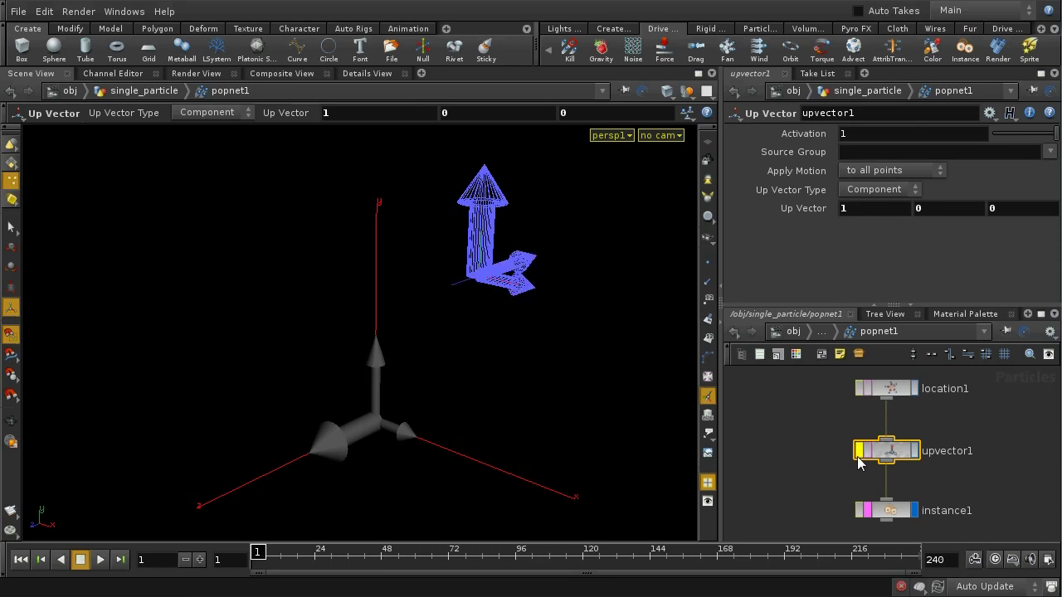
click(858, 461)
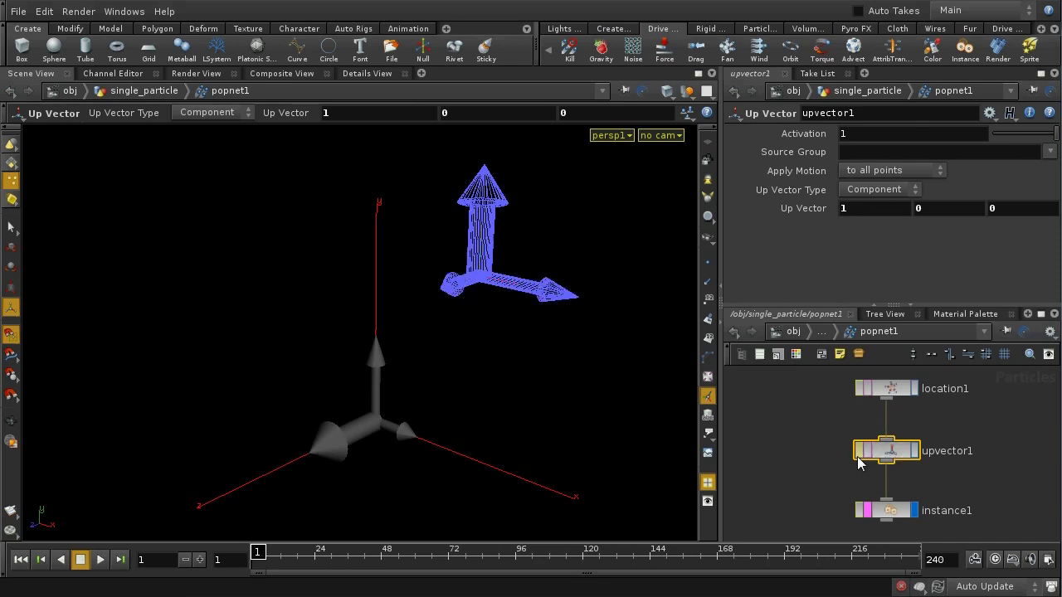
click(858, 461)
click(858, 462)
click(859, 462)
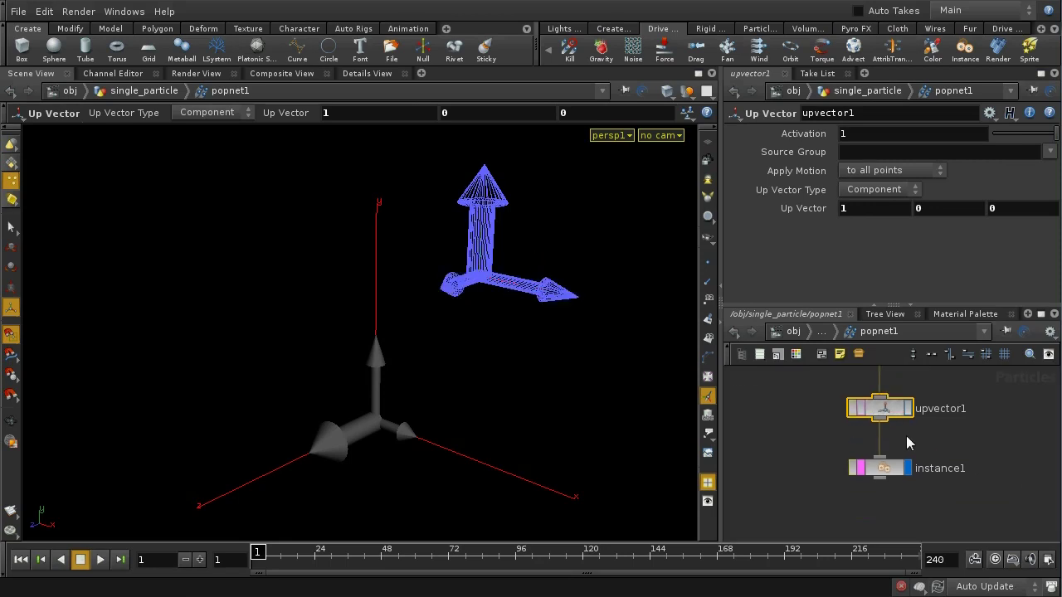
Step: Set the Up Vector of upvector1 to 1, 0, 1
middle_drag(949, 489, 945, 504)
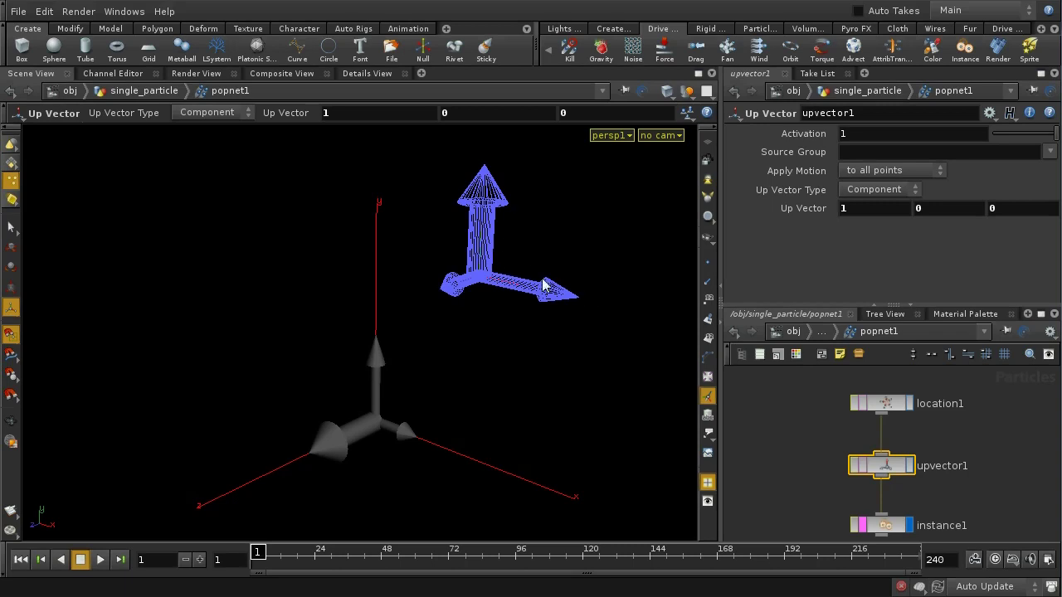
middle_drag(943, 496, 940, 456)
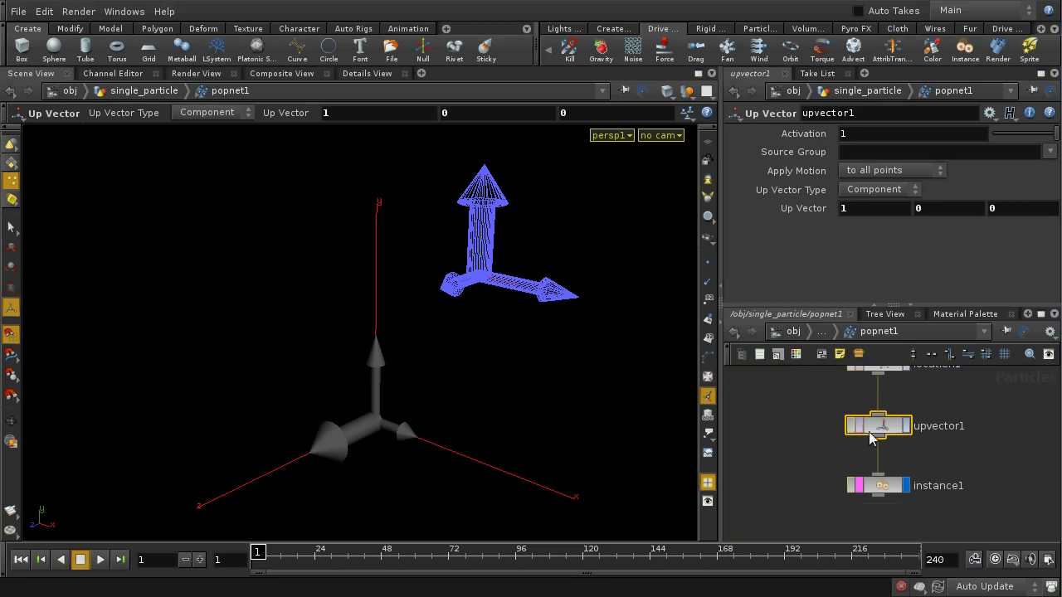
click(817, 210)
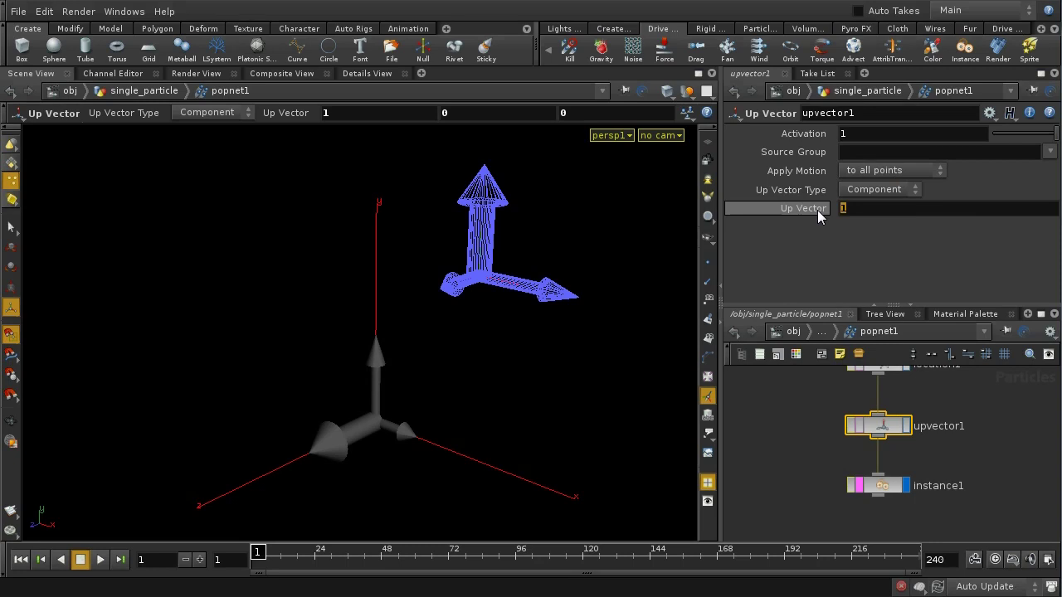
text(0)
key(Return)
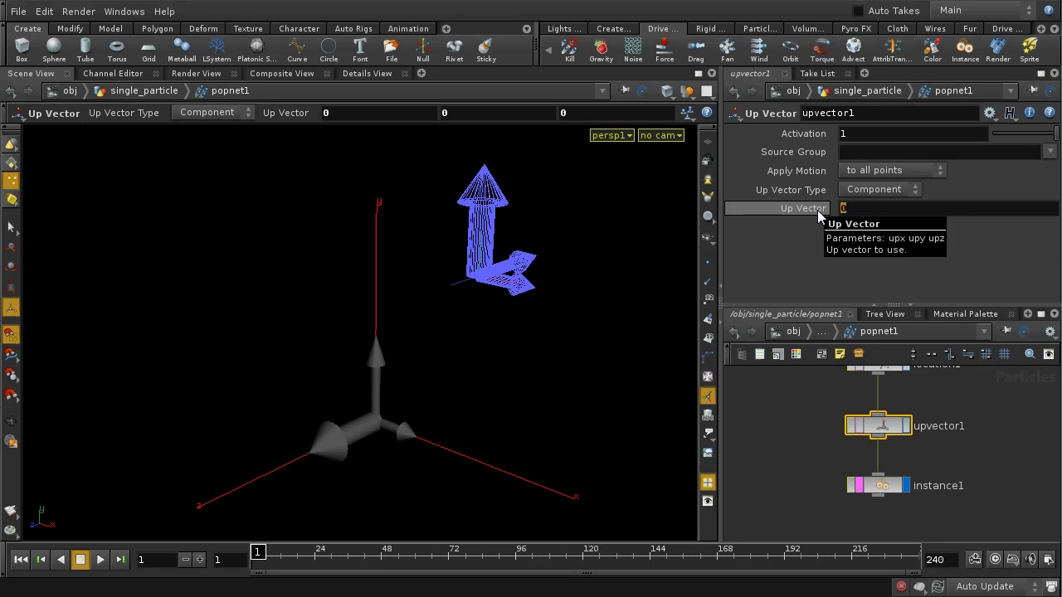
text(0 0 1)
key(Return)
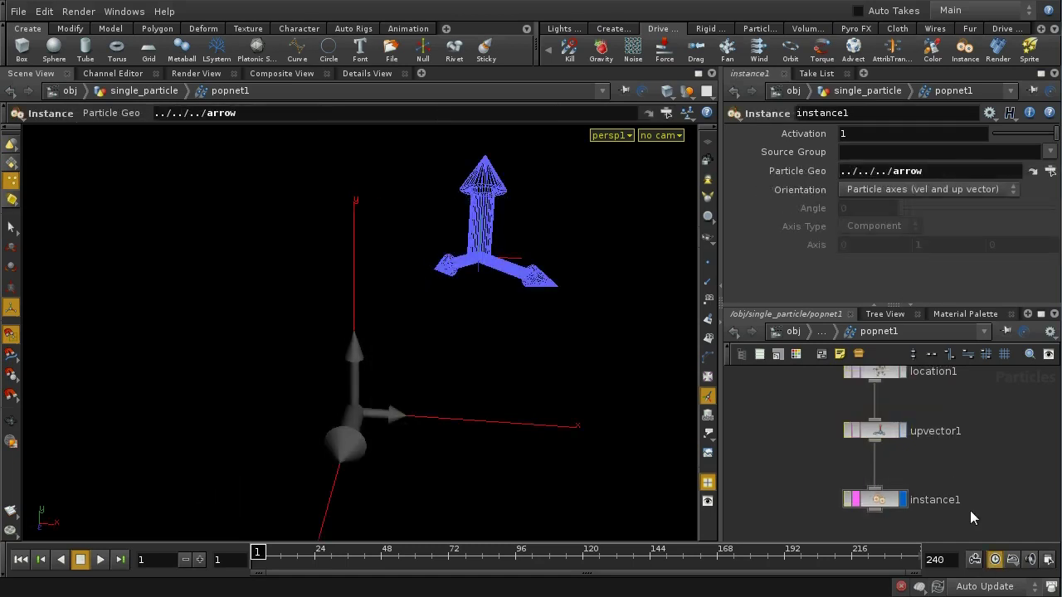
Step: Change the Orientation of instance1 to Fixed axis
middle_drag(951, 507, 975, 468)
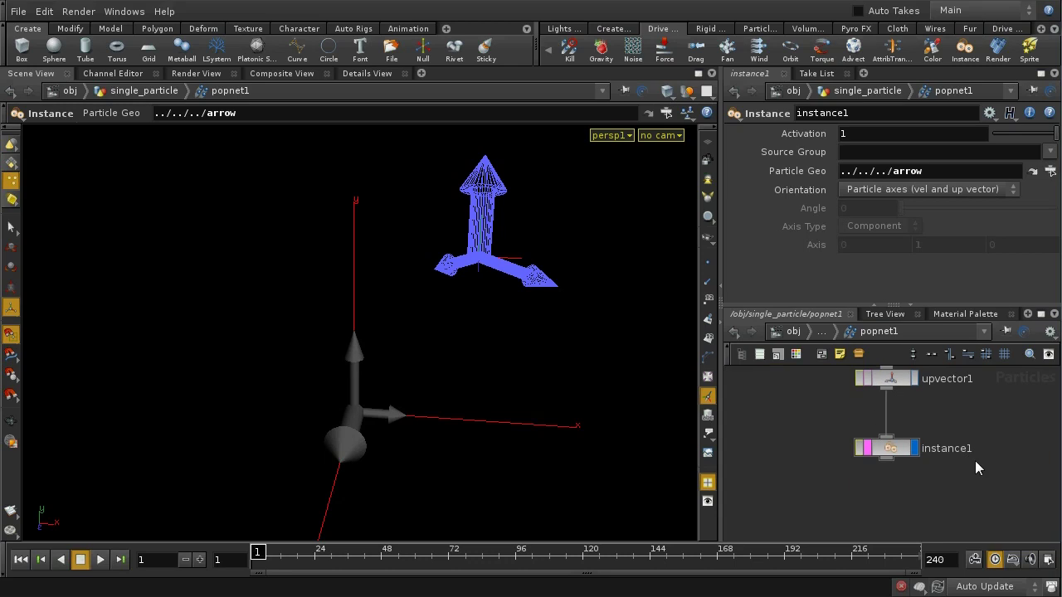
click(896, 448)
click(911, 190)
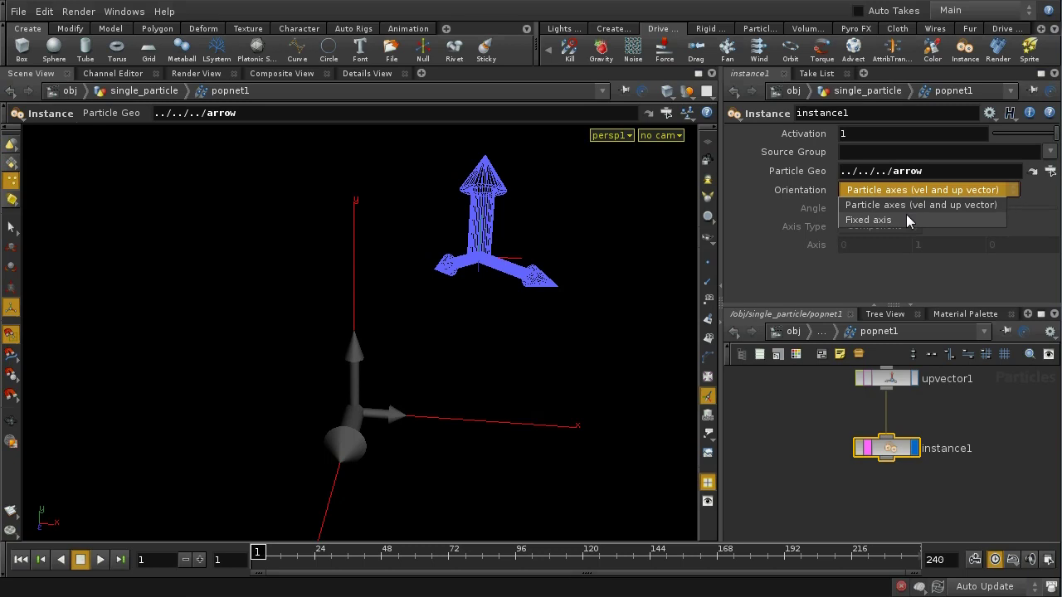
click(907, 217)
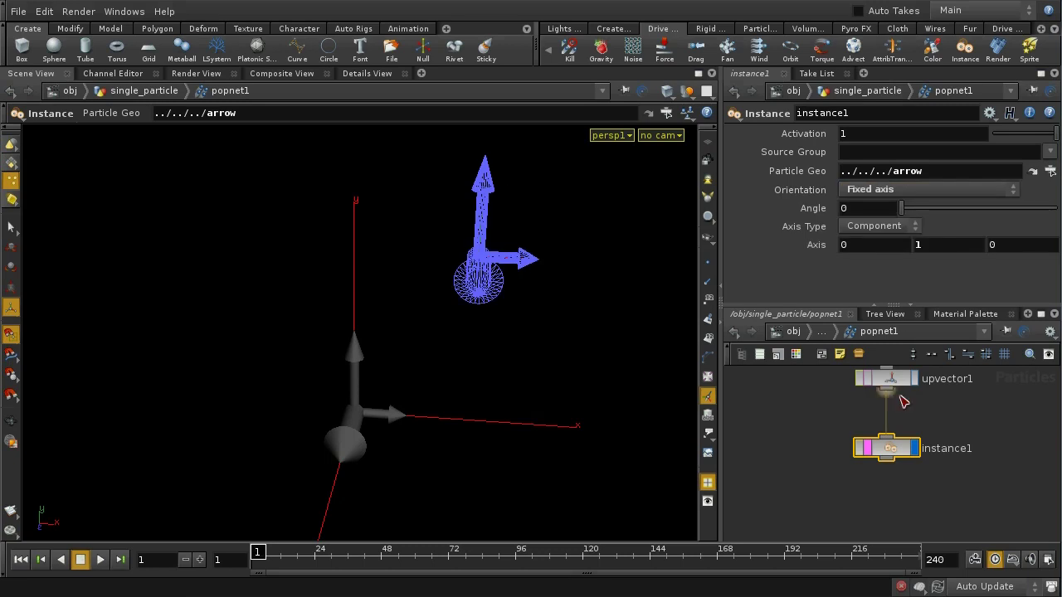
Step: Set the fixed-axis Angle of instance1 to 40 to rotate the instanced arrow about Y
middle_drag(910, 407, 920, 484)
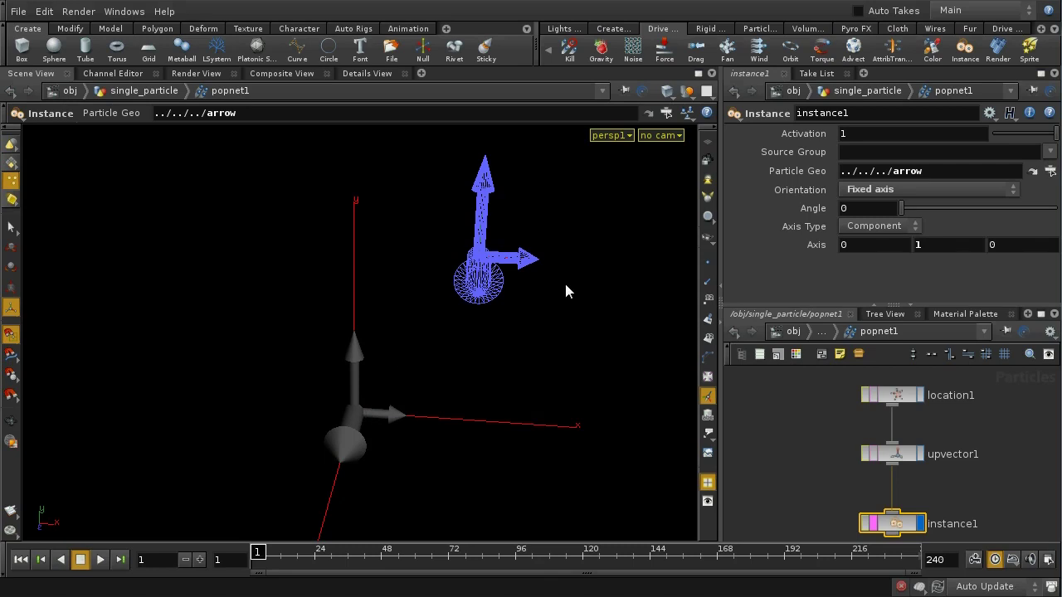
key(Escape)
drag(467, 304, 569, 284)
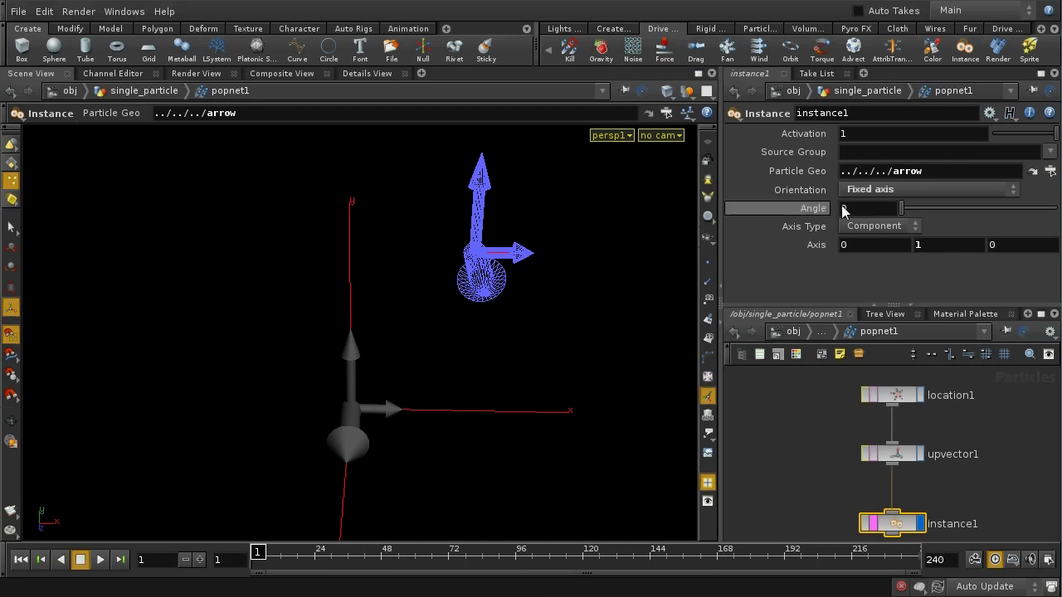
middle_drag(859, 210, 900, 171)
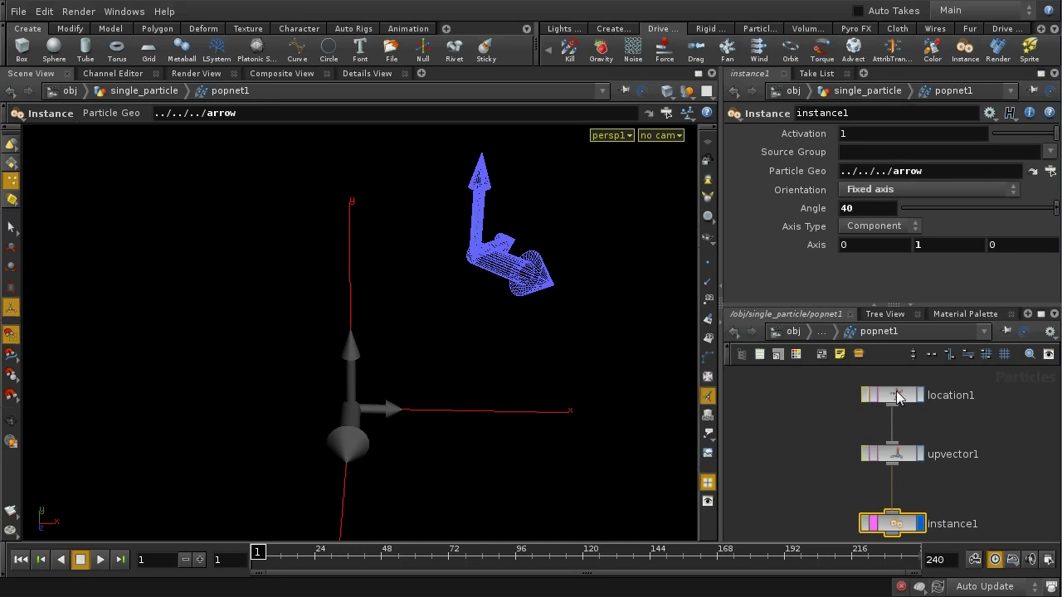
Step: Bypass upvector1, set the initial velocity of location1 to 1, 0, 0, and test it on the timeline
click(894, 456)
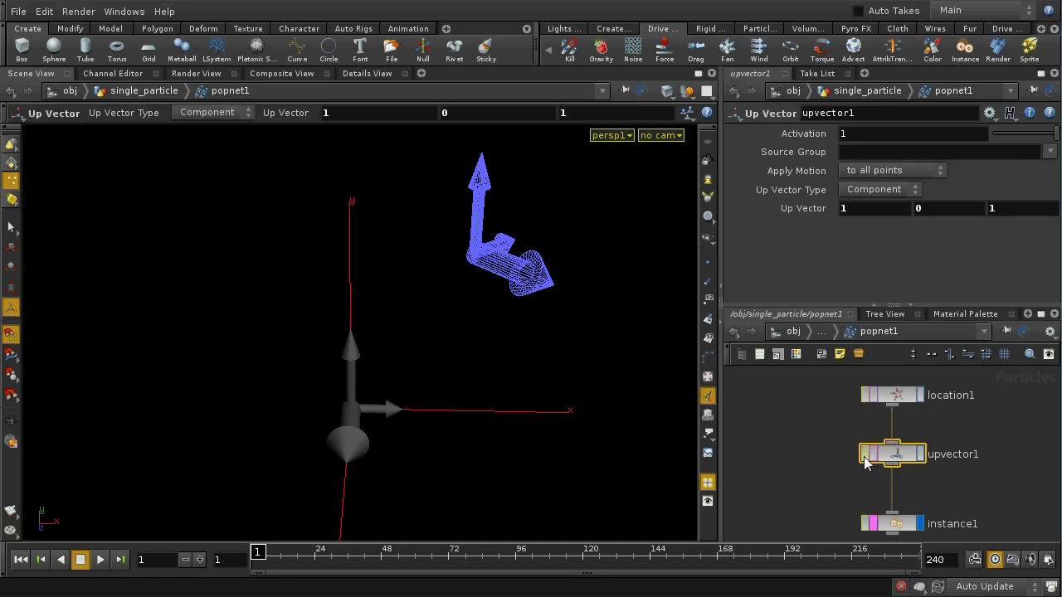
click(864, 454)
click(909, 400)
click(847, 152)
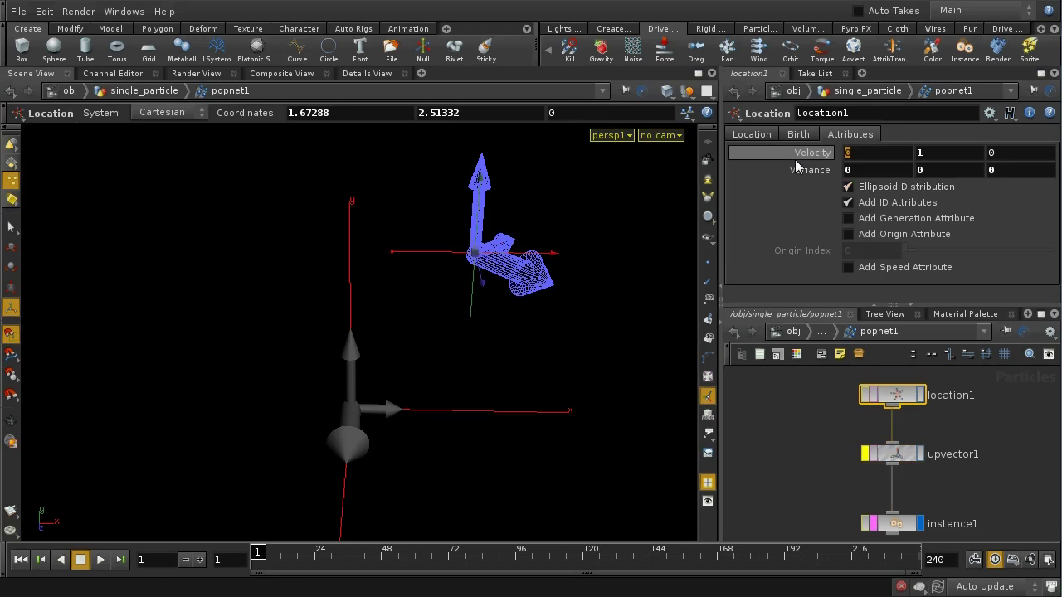
text(1)
key(Tab)
text(0)
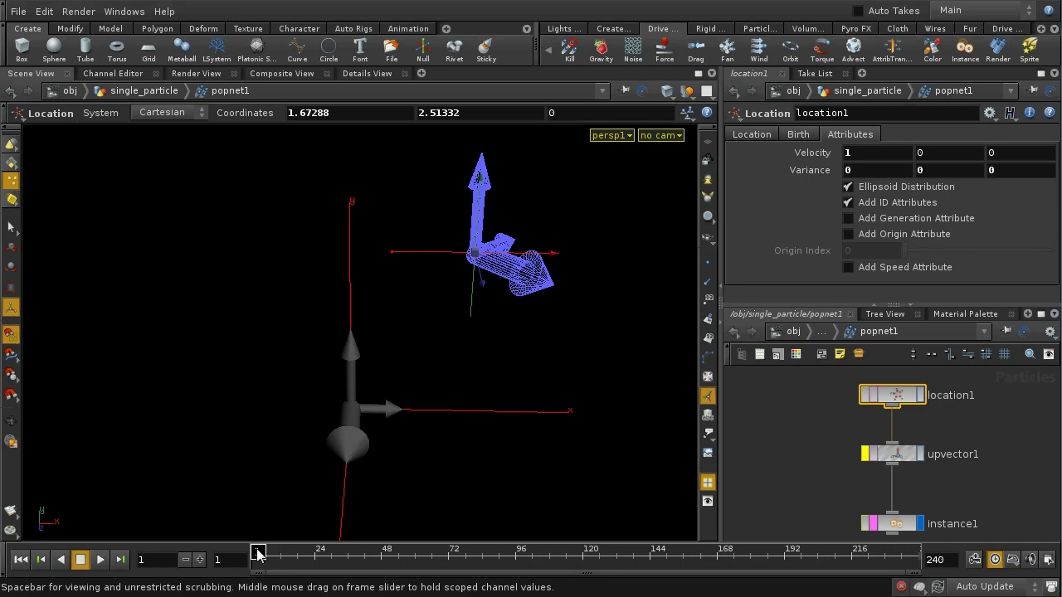
mouse_move(261, 554)
mouse_down()
mouse_move(282, 554)
mouse_move(253, 560)
mouse_up()
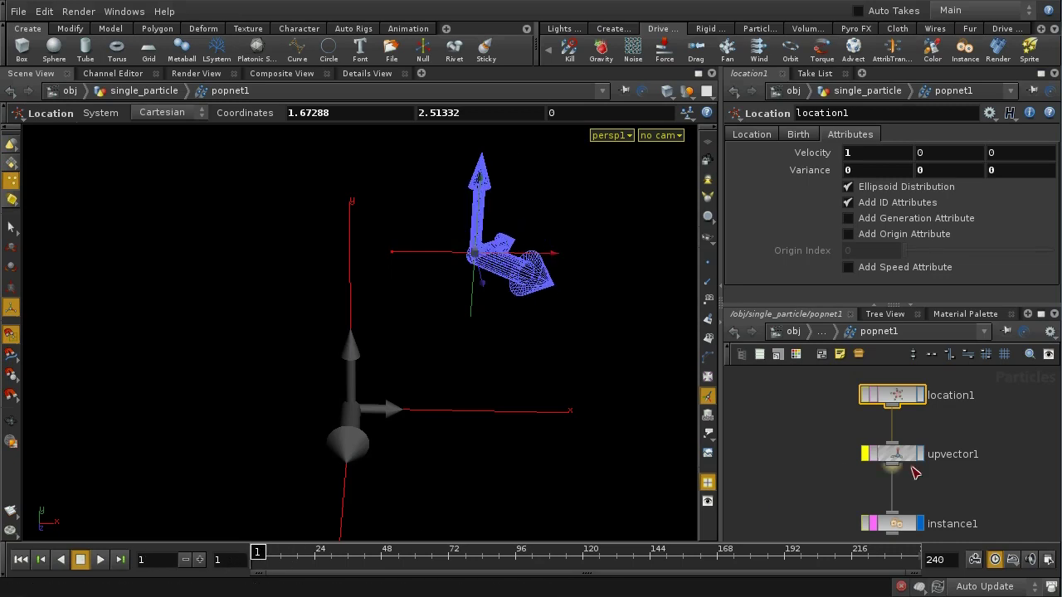
Step: Examine the instance and orient point attributes of instance1 in the geometry spreadsheet
click(377, 73)
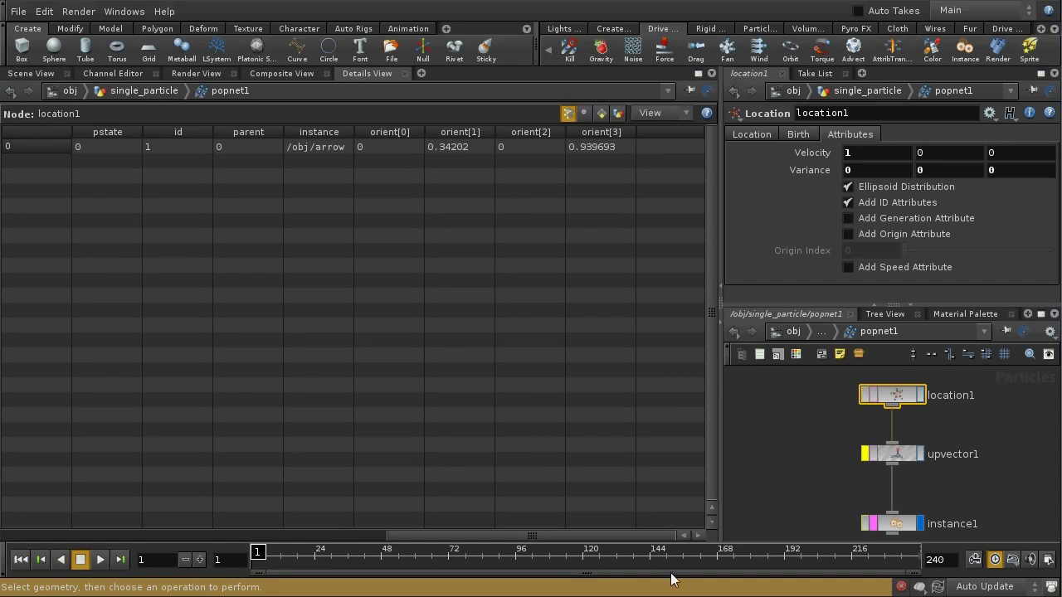
click(901, 526)
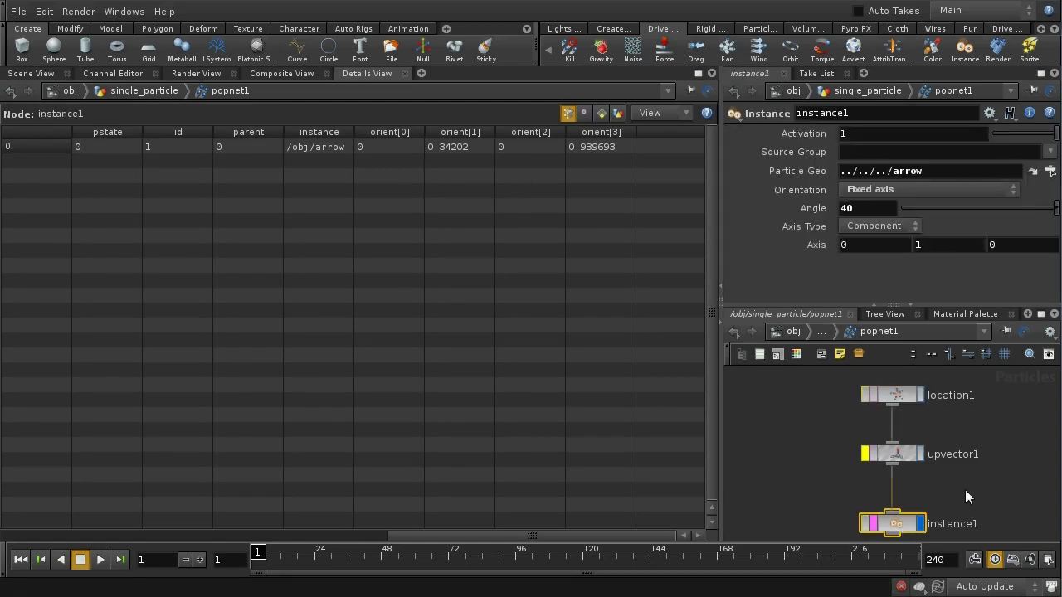
middle_drag(896, 518, 894, 466)
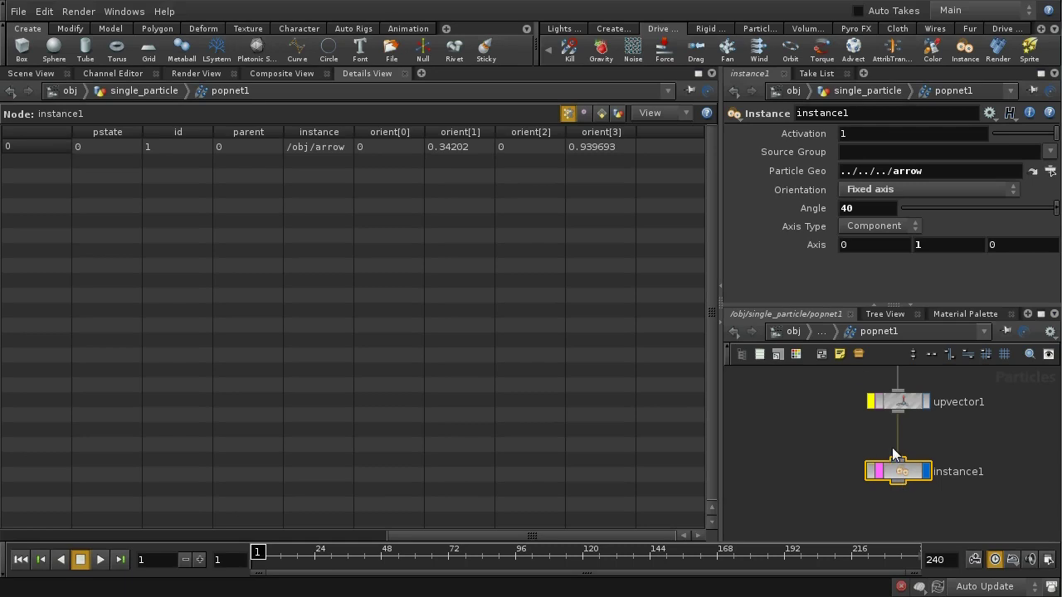
Step: Return to the object level and examine the settings of the arrow object and the point instancing of single_particle
click(819, 332)
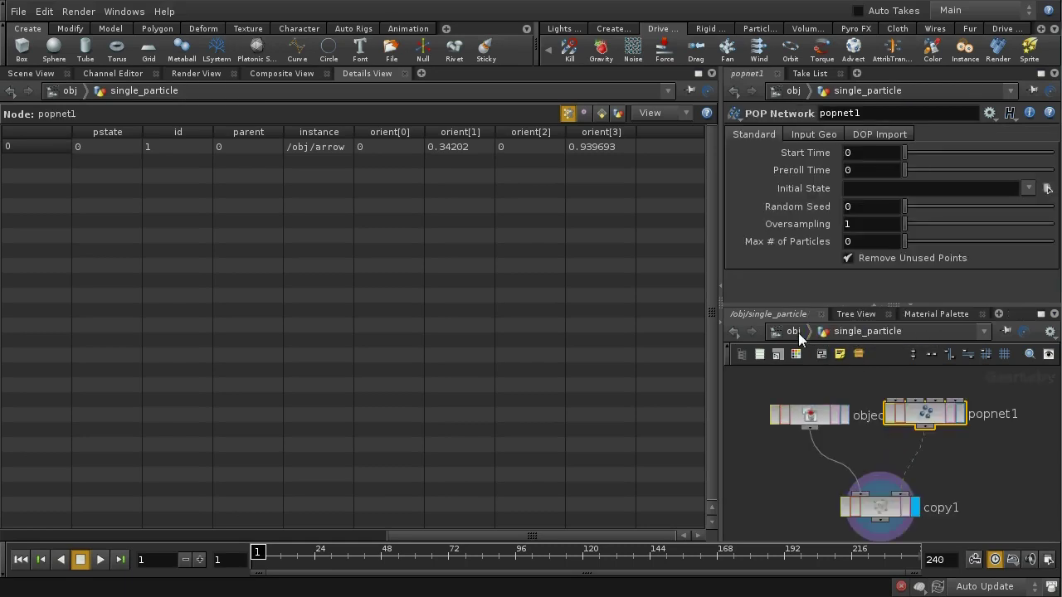
click(795, 331)
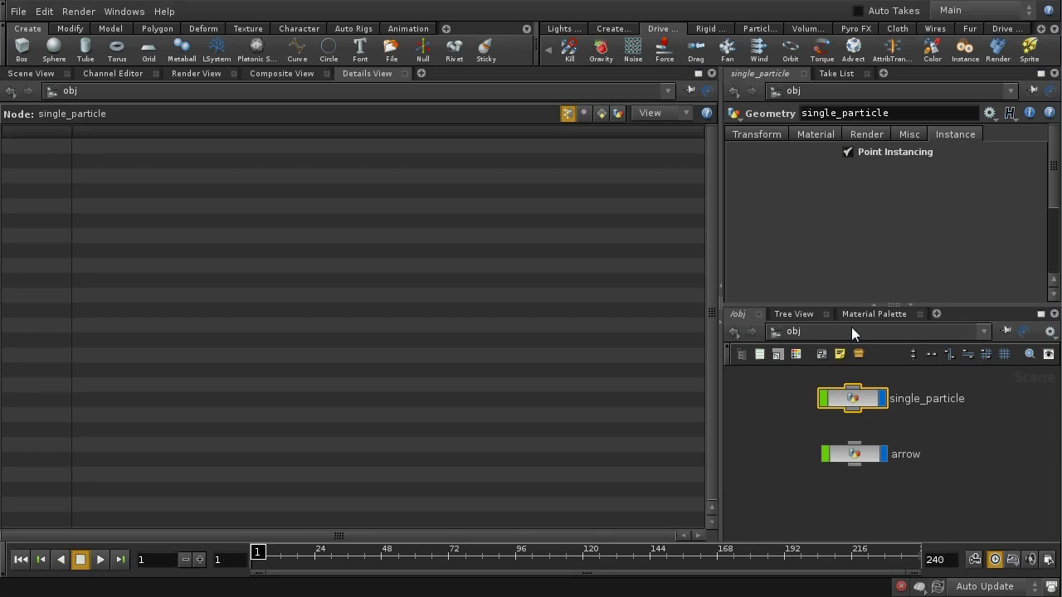
click(850, 456)
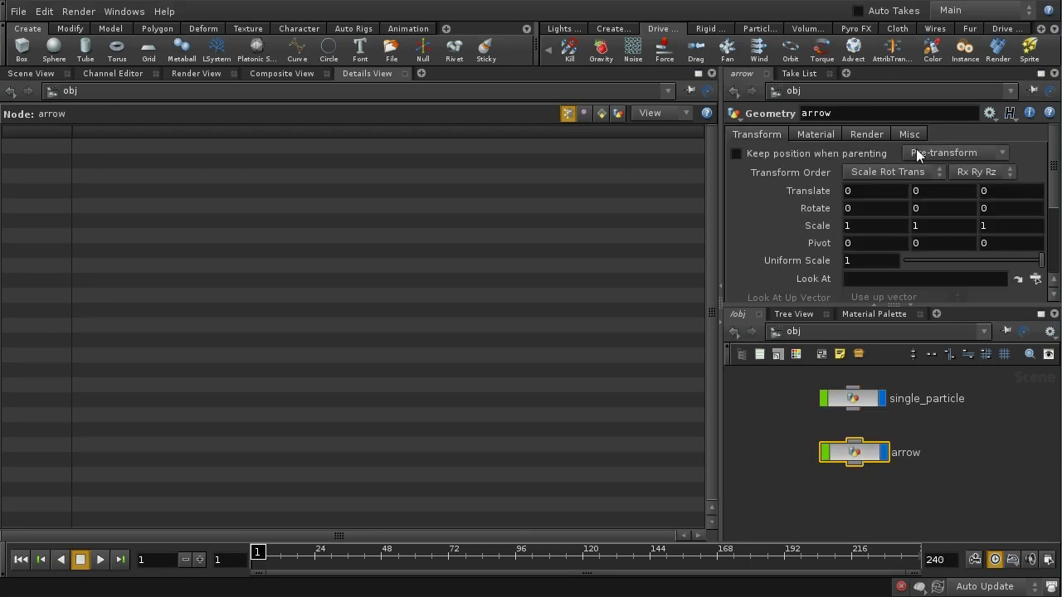
click(844, 401)
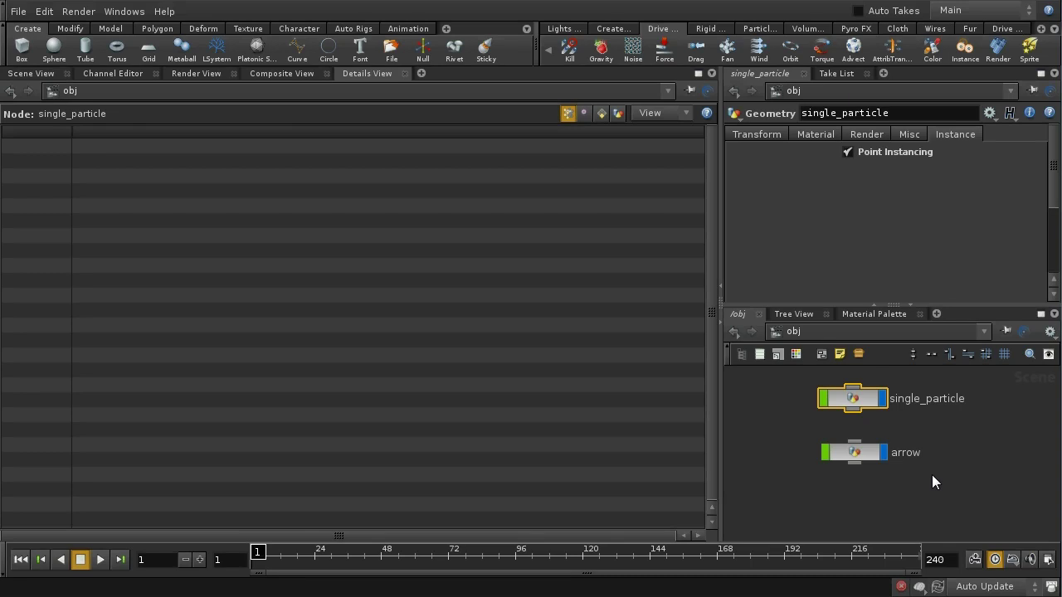
Step: Inside popnet1, re-enable upvector1 and bypass instance1, and return to the single_particle network
double_click(860, 405)
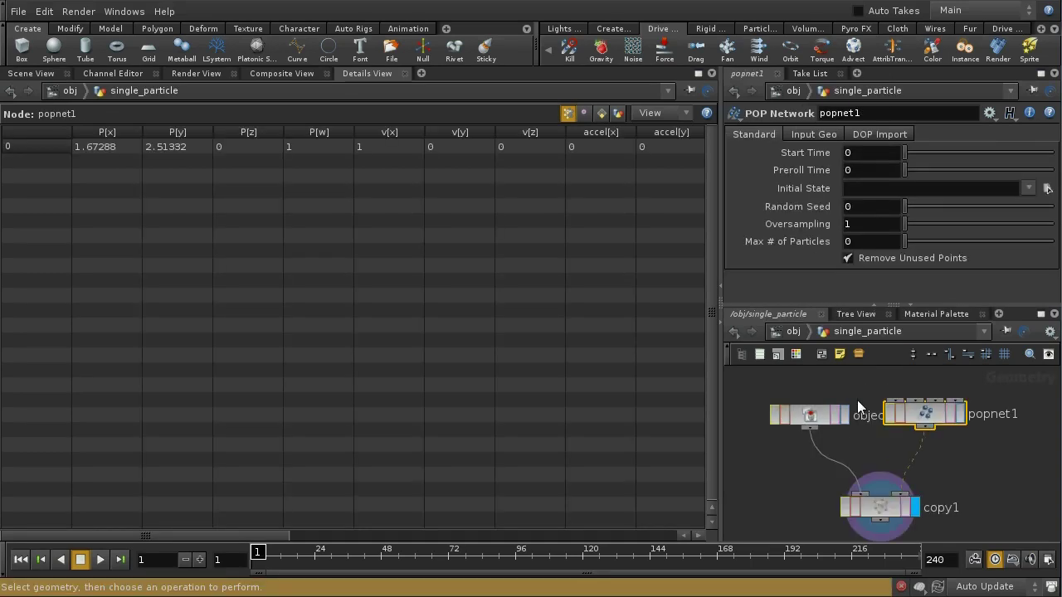
double_click(922, 415)
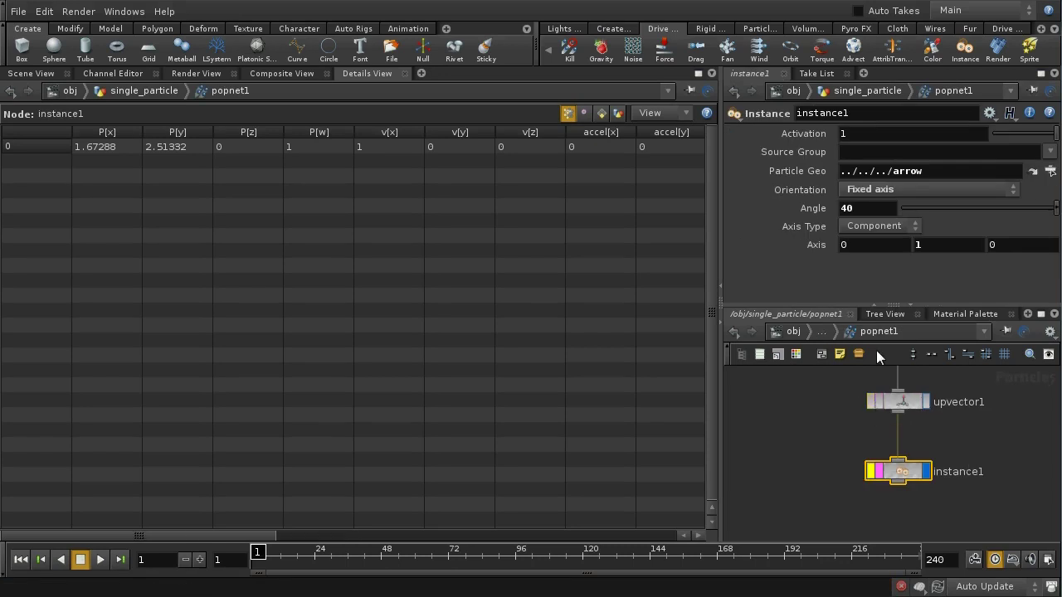
click(822, 332)
click(846, 352)
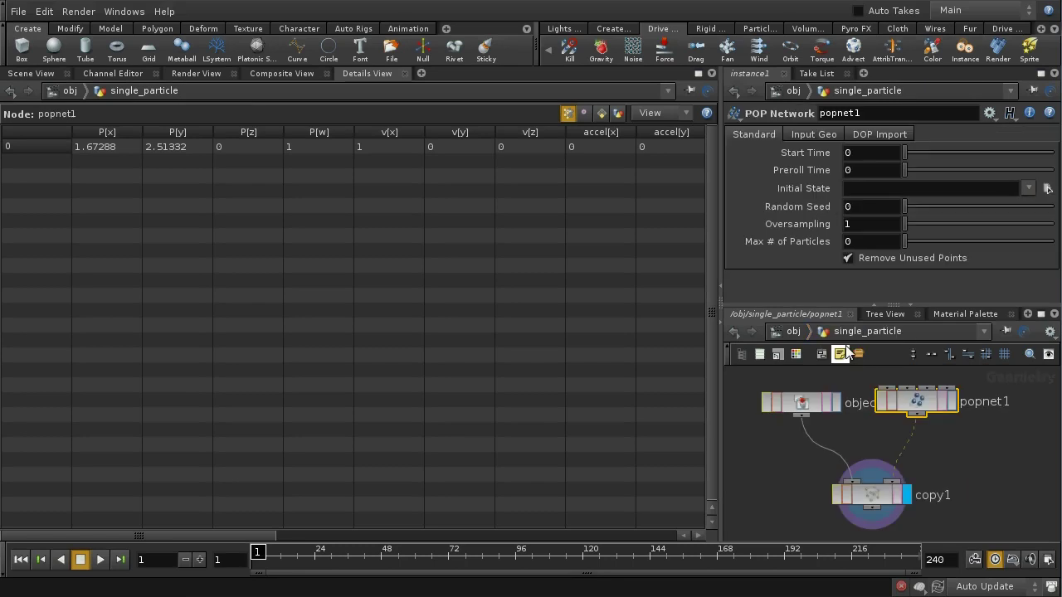
Step: Inside popnet1, set the initial velocity of location1 to 0, 1, 0
double_click(919, 404)
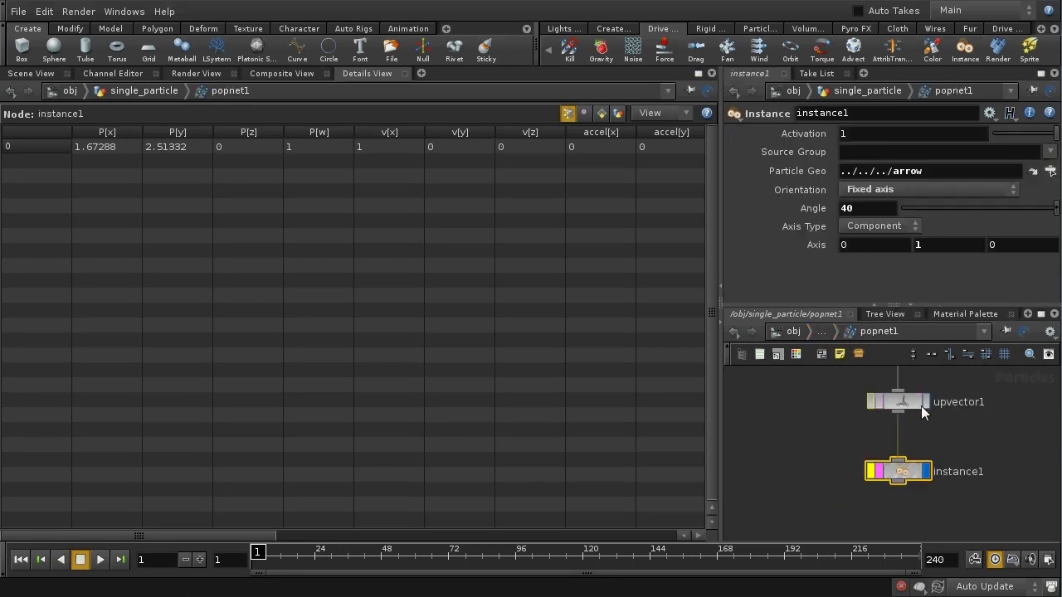
scroll(915, 443, up, 3)
click(904, 472)
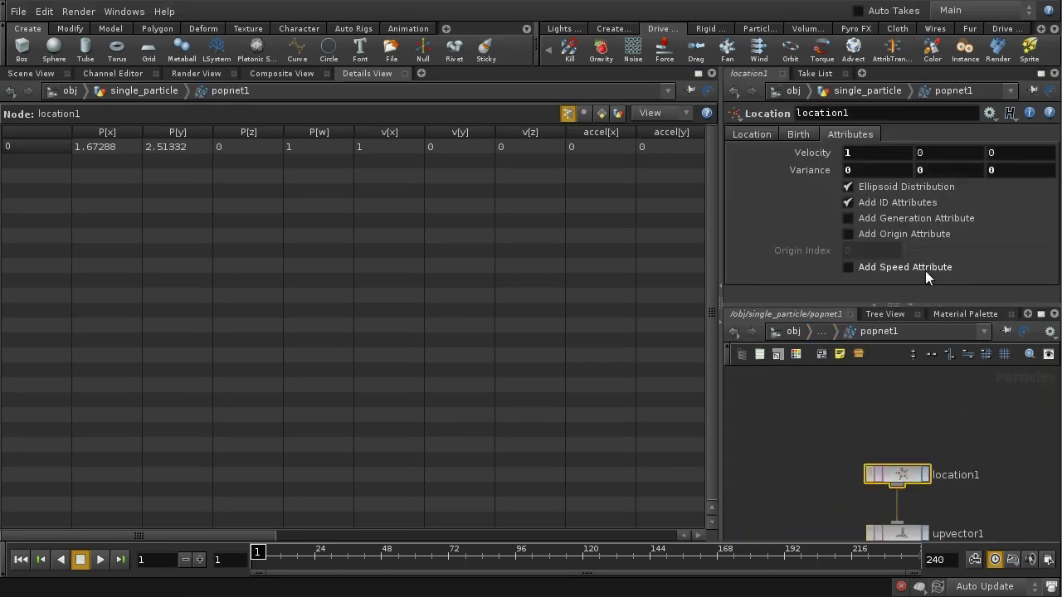
text(0)
key(Tab)
text(1)
key(Return)
Step: Return to the single_particle network, select copy1 and examine the copied arrow's orientation in the 3D view
click(831, 329)
click(842, 343)
click(883, 498)
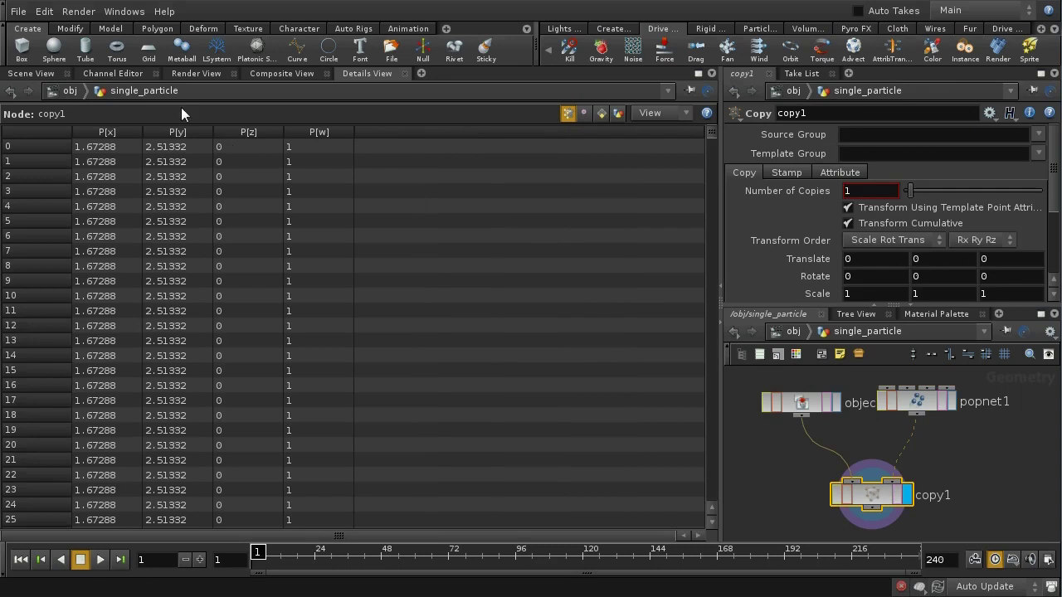
click(16, 73)
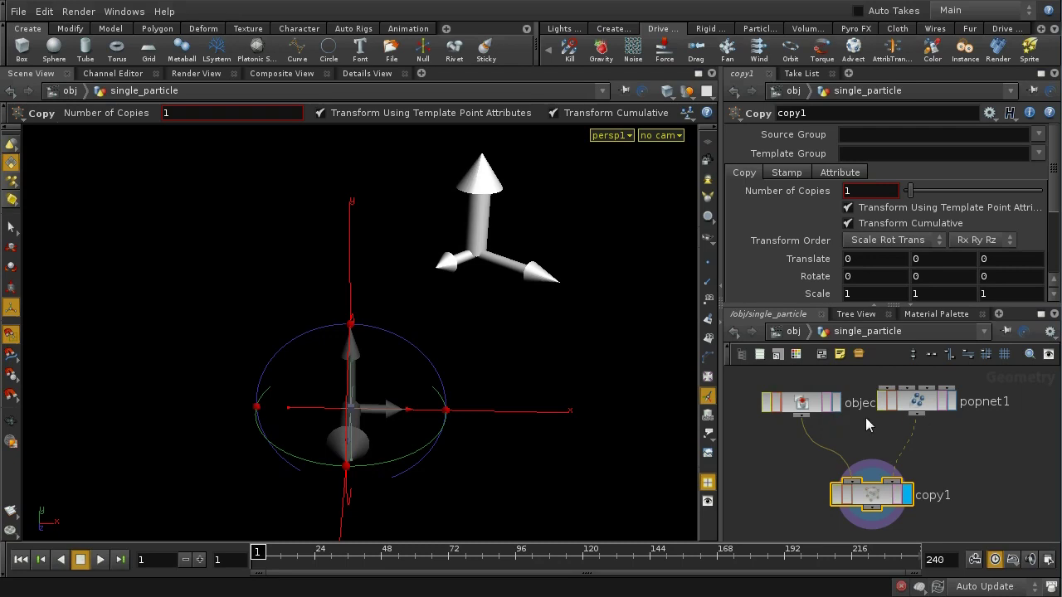
Step: Inside popnet1, set the up vector of upvector1 to 1, 0, 0 and return to the single_particle network
double_click(925, 411)
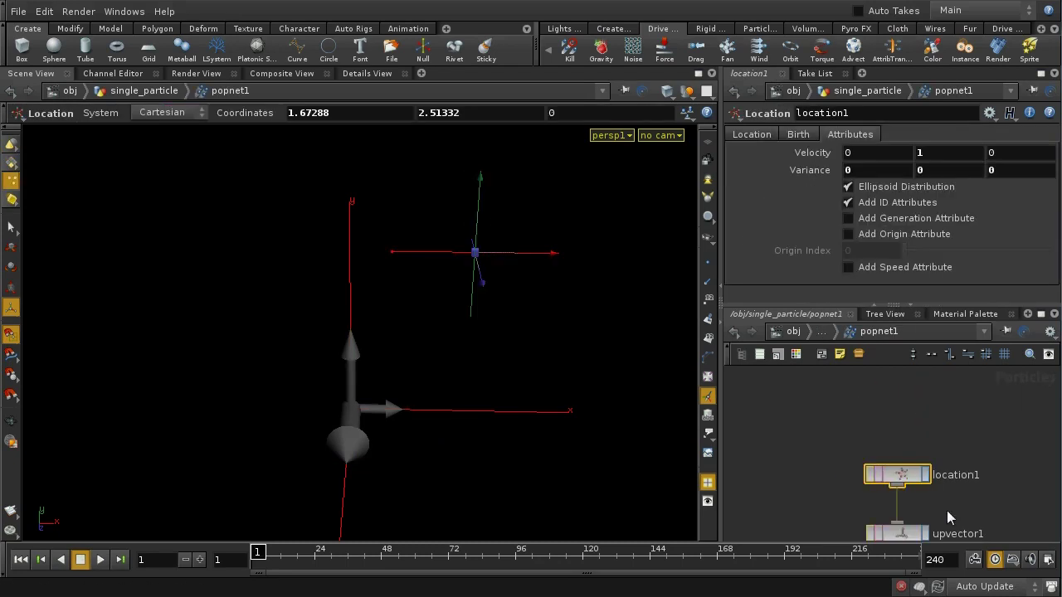
click(896, 491)
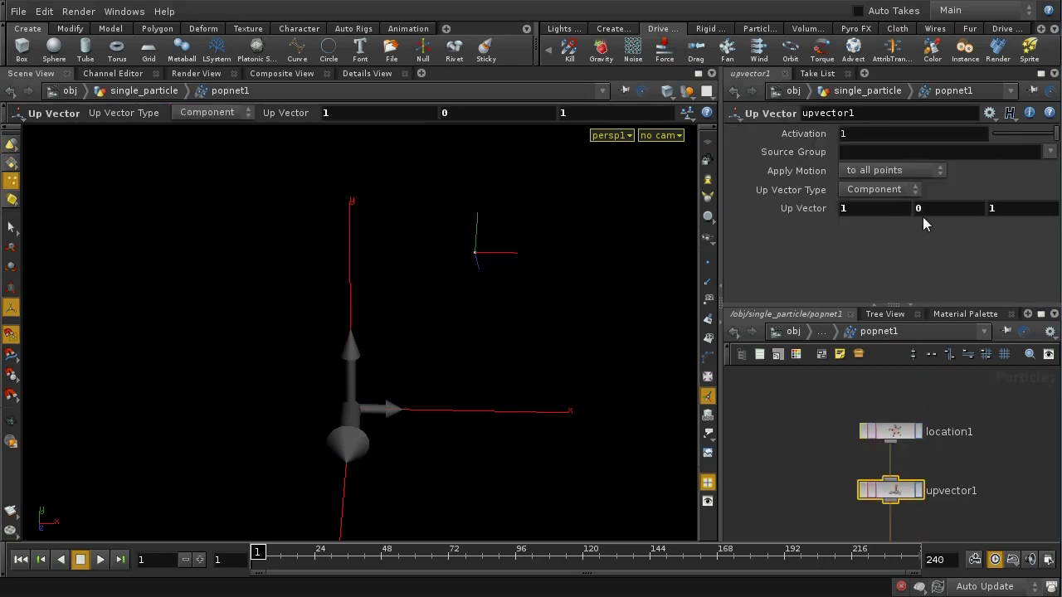
text(0)
key(Return)
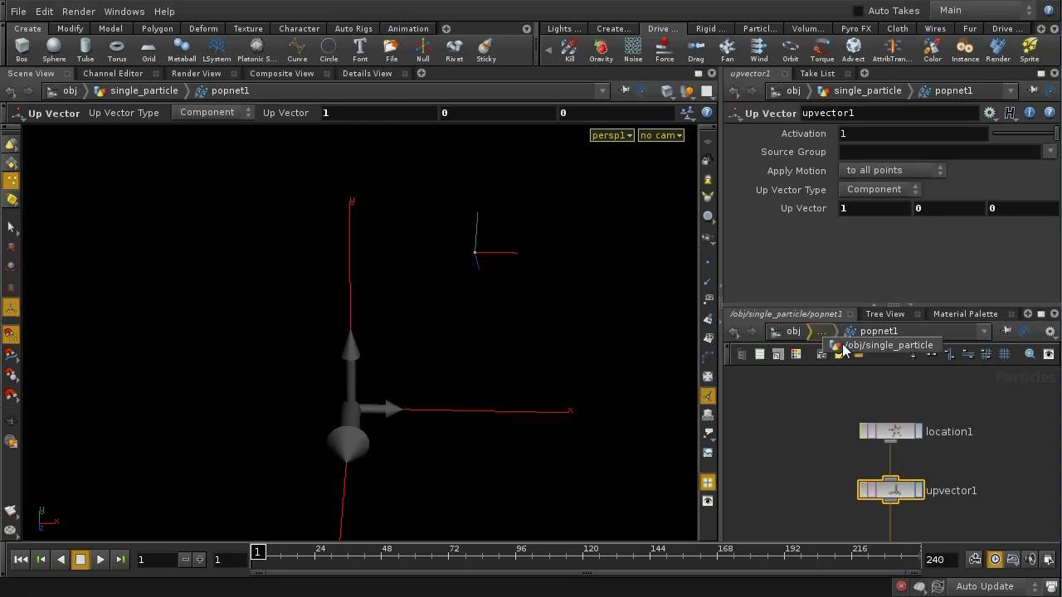
click(825, 334)
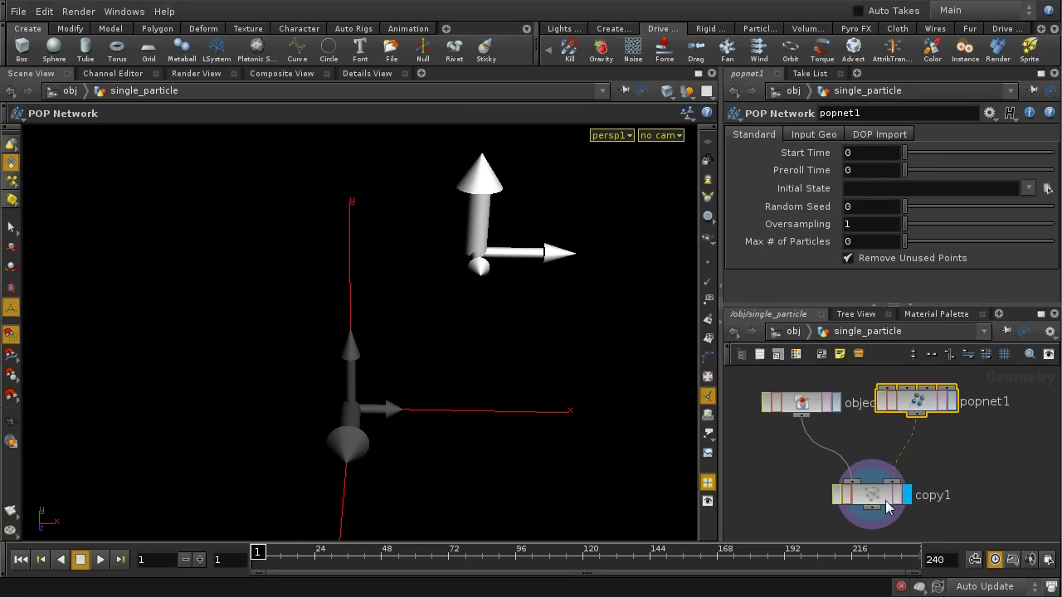
Step: Inside popnet1, move instance1 down and insert an Attribute node between upvector1 and instance1
click(919, 405)
double_click(919, 404)
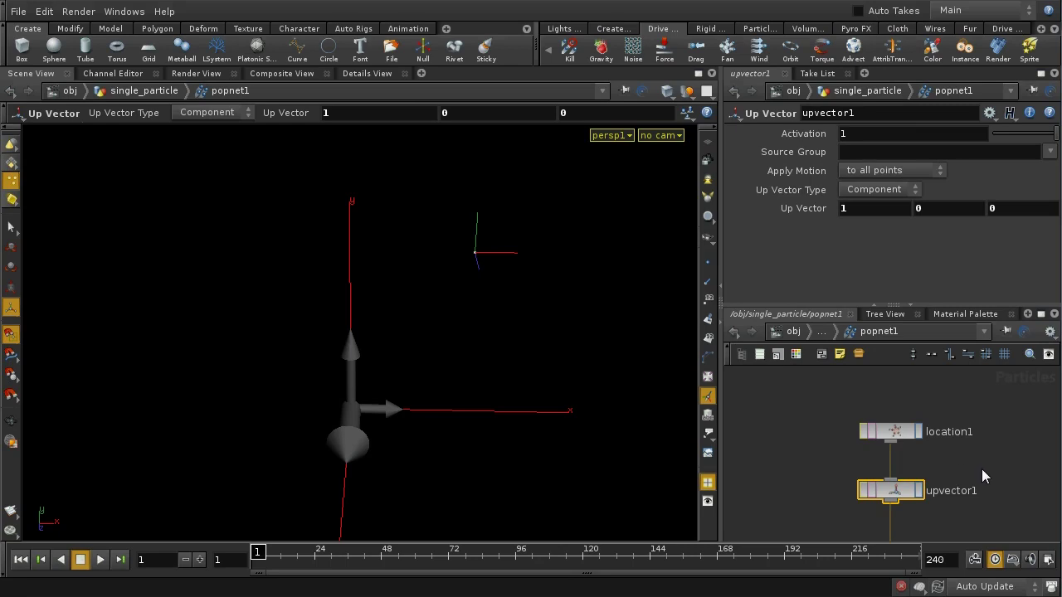
middle_drag(983, 471, 953, 404)
middle_drag(970, 475, 972, 440)
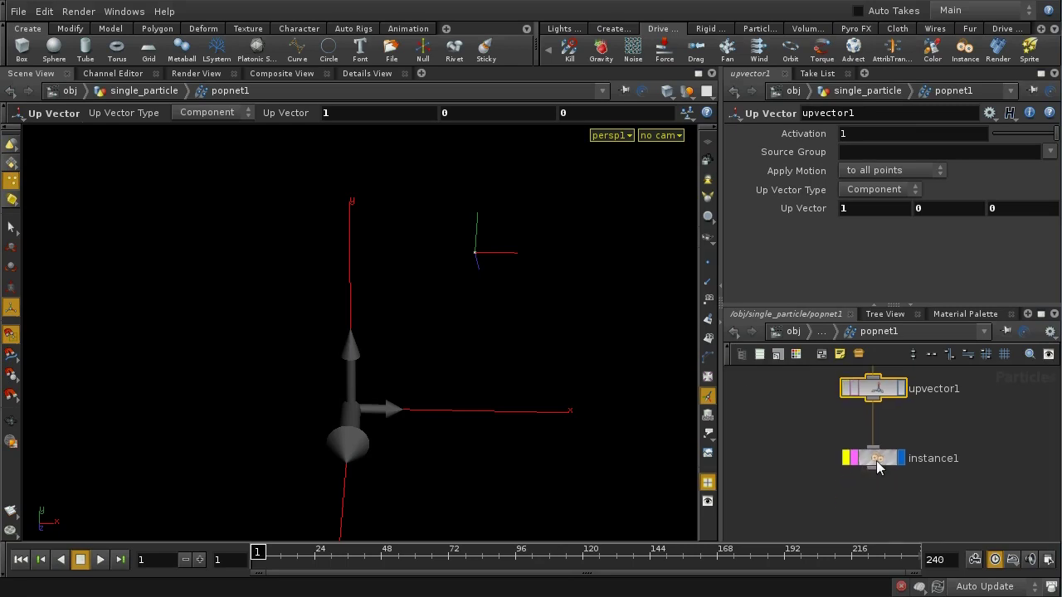
drag(876, 460, 879, 524)
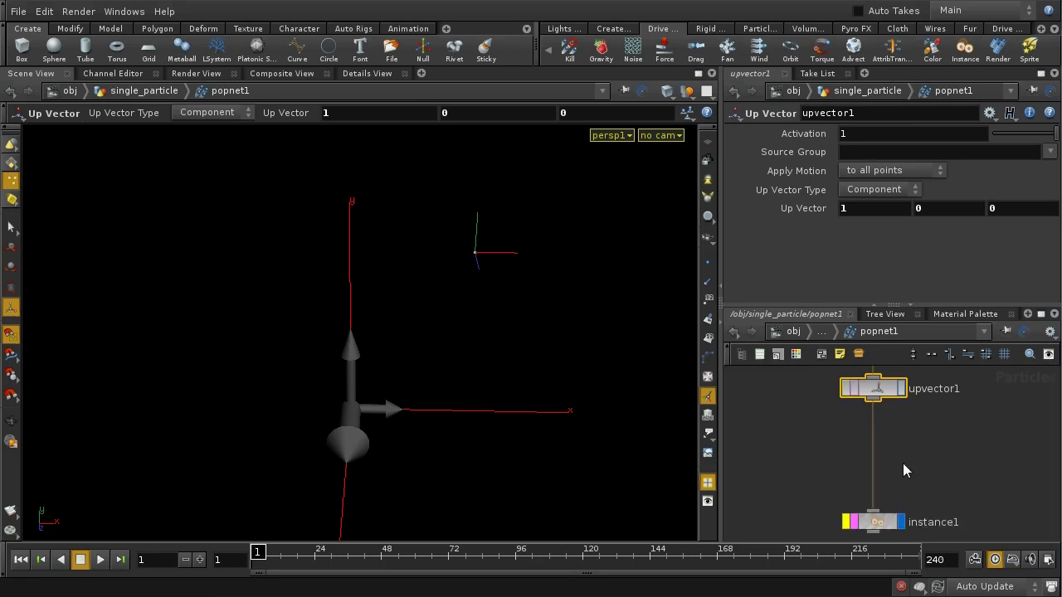
key(Tab)
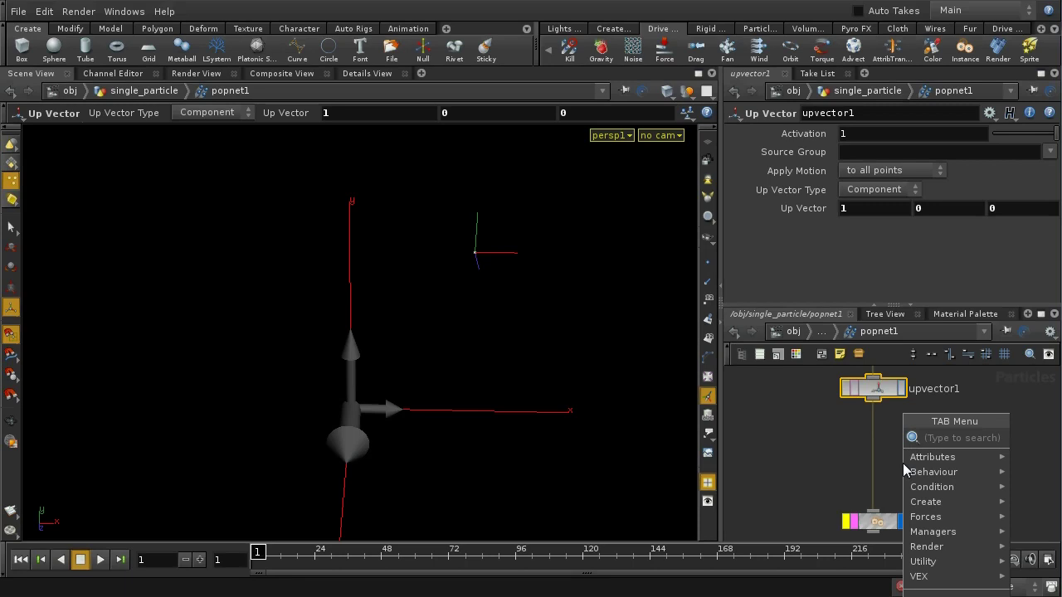
text(At)
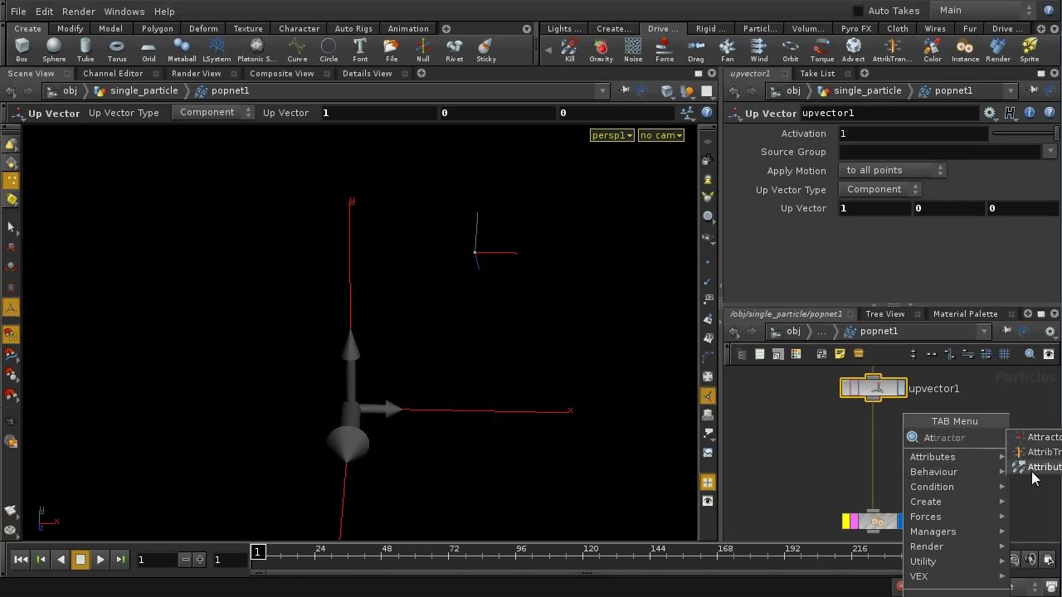
click(1033, 469)
click(876, 465)
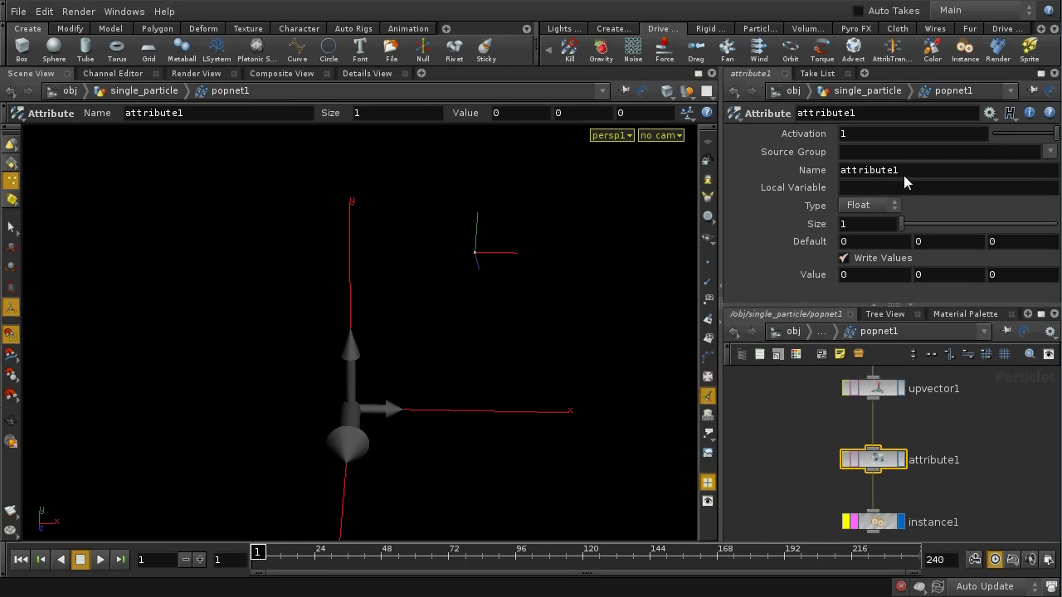
Step: Define attribute1 as a Vector attribute named N with the value 1, 0, 0
drag(903, 175, 766, 171)
text(N)
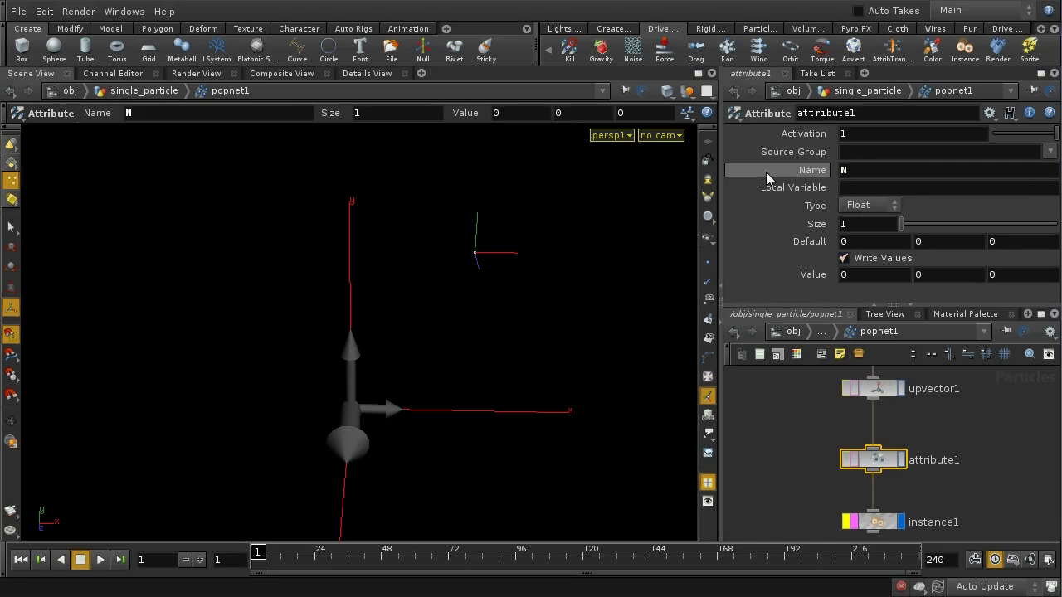
click(860, 207)
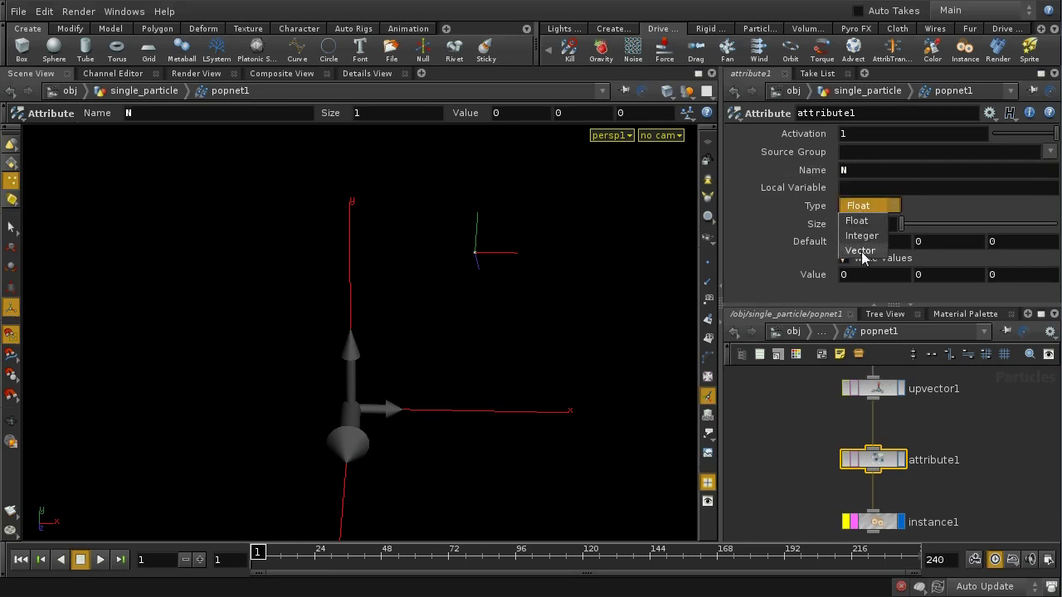
click(855, 251)
drag(884, 276, 773, 280)
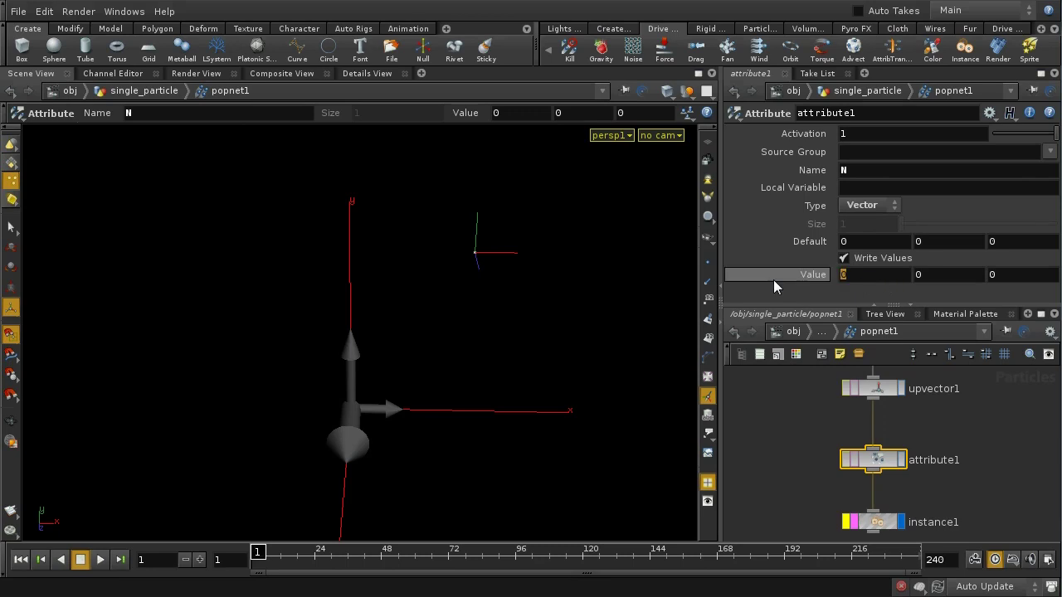
text(1)
key(Return)
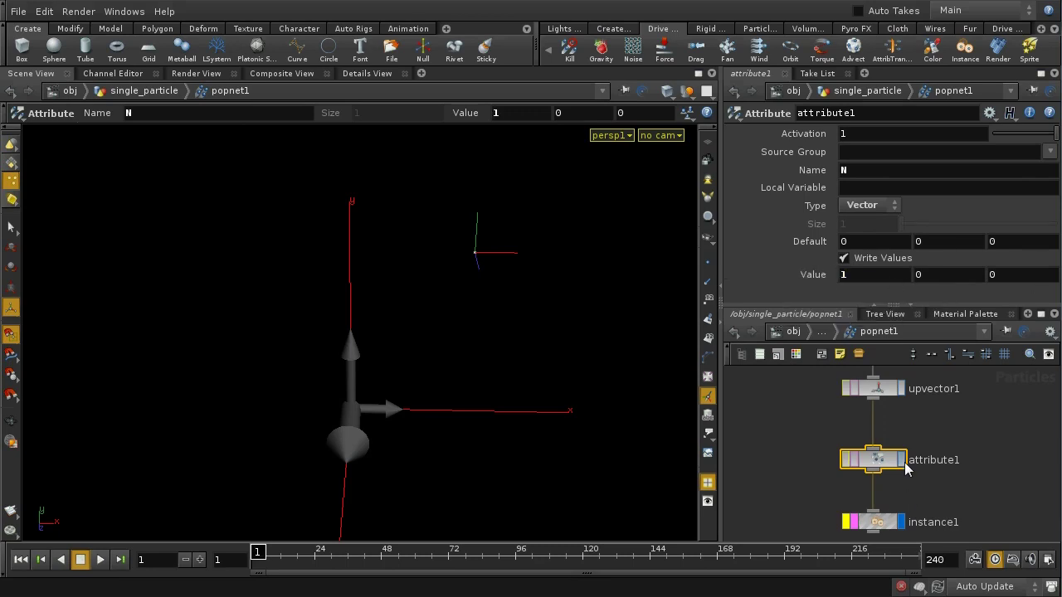
Step: Set the up vector of upvector1 to 0, 0, 1 and return to the single_particle network
click(878, 392)
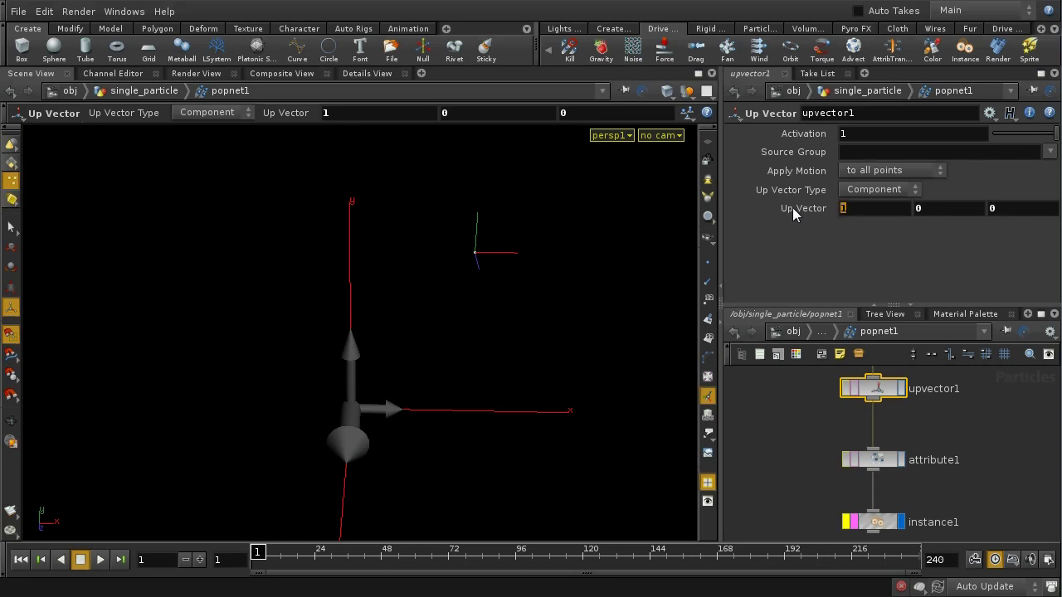
text(0)
key(Tab)
key(Tab)
text(1)
key(Return)
click(821, 331)
click(844, 347)
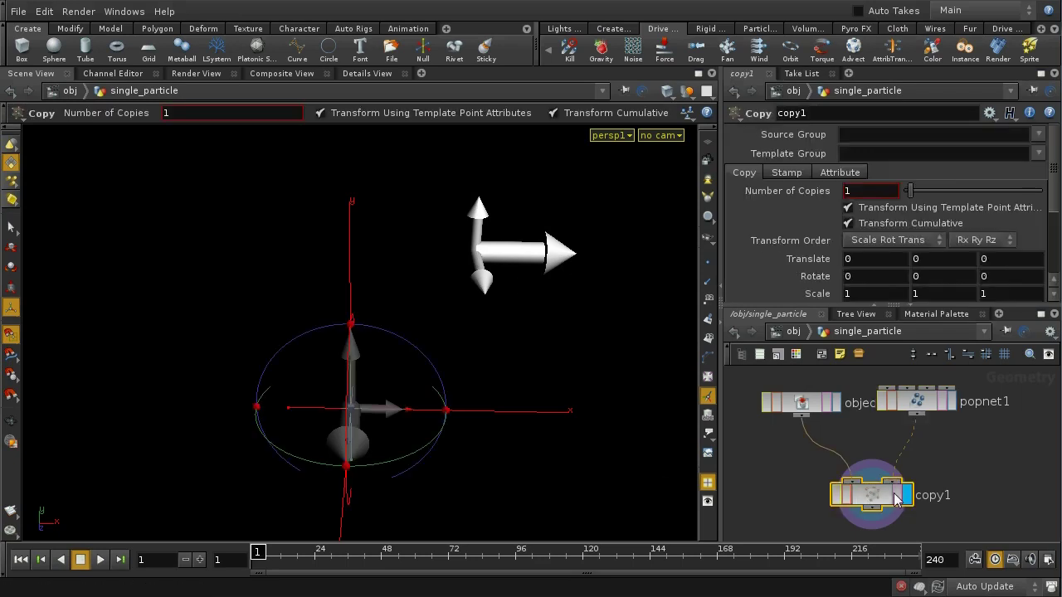
Step: Turn Transform Using Template Point Attributes on copy1 off and back on to compare the arrow's orientation
click(865, 506)
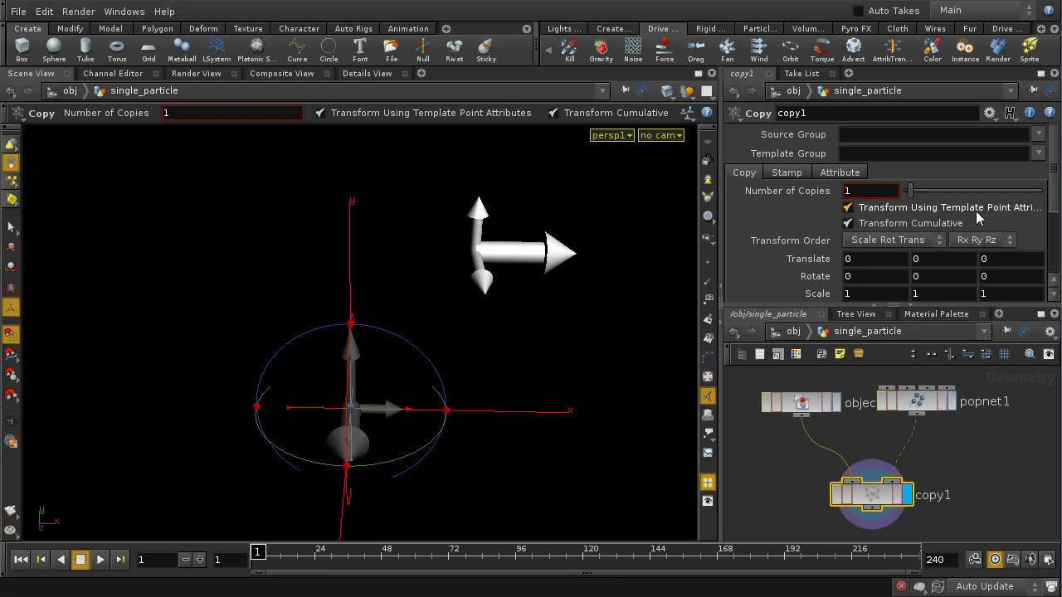
click(846, 208)
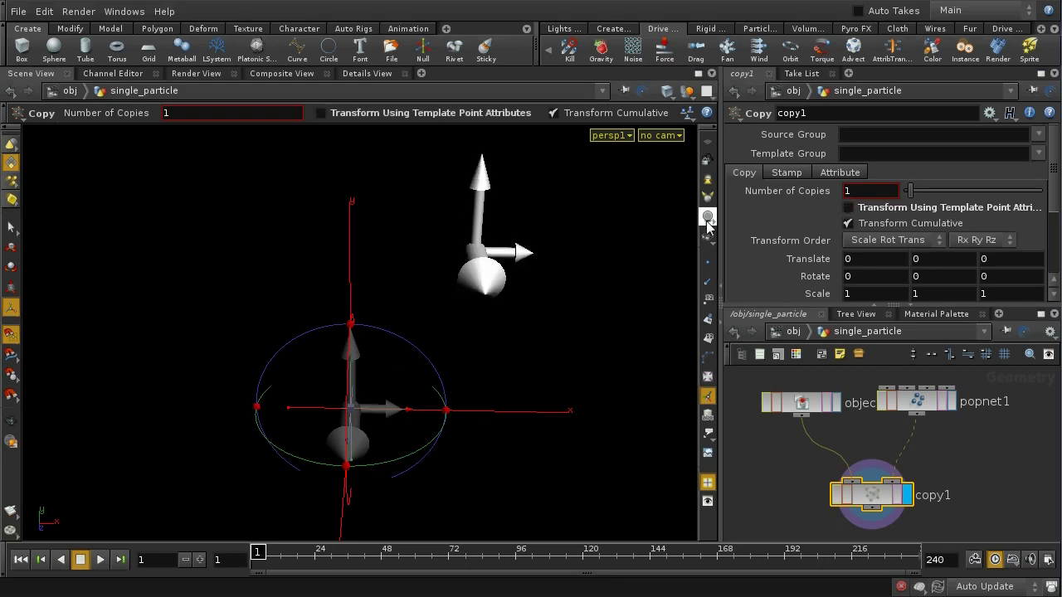
click(847, 208)
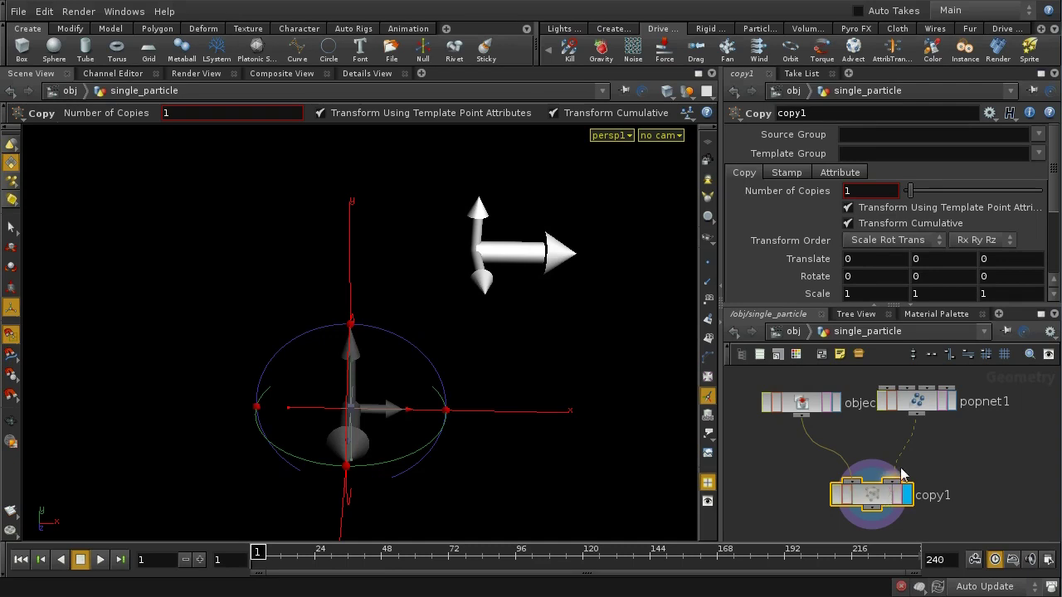
Step: Re-enable instance1 inside popnet1, then return to single_particle and select copy1 to check the copied arrow
double_click(915, 404)
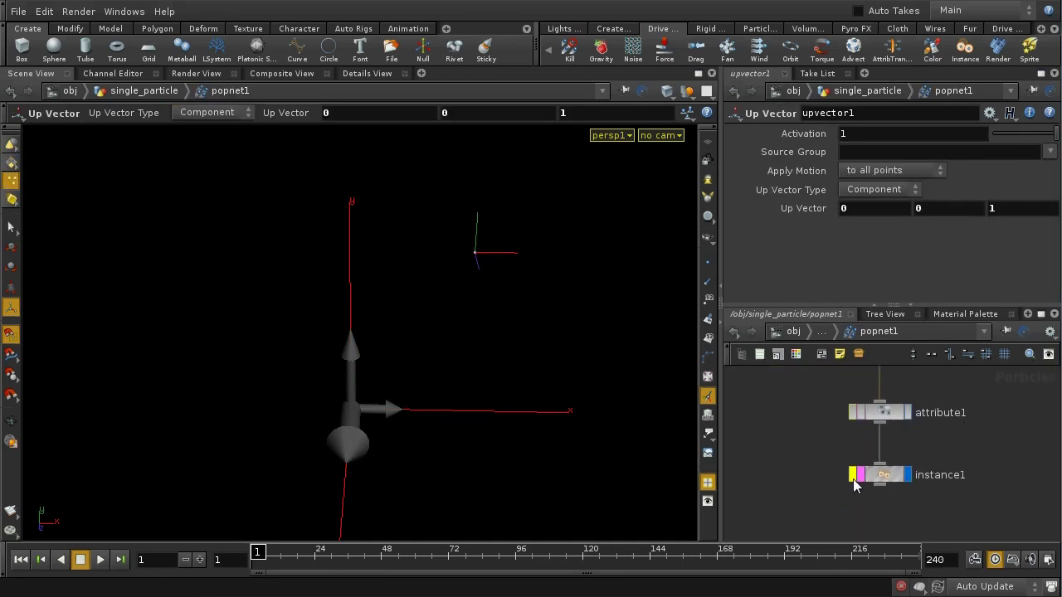
click(852, 475)
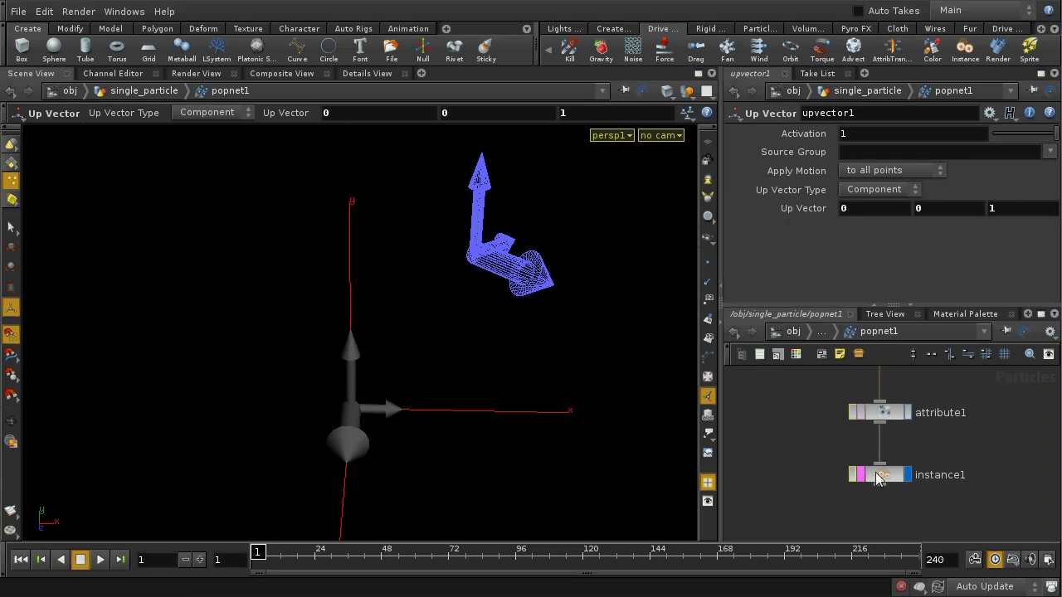
click(878, 475)
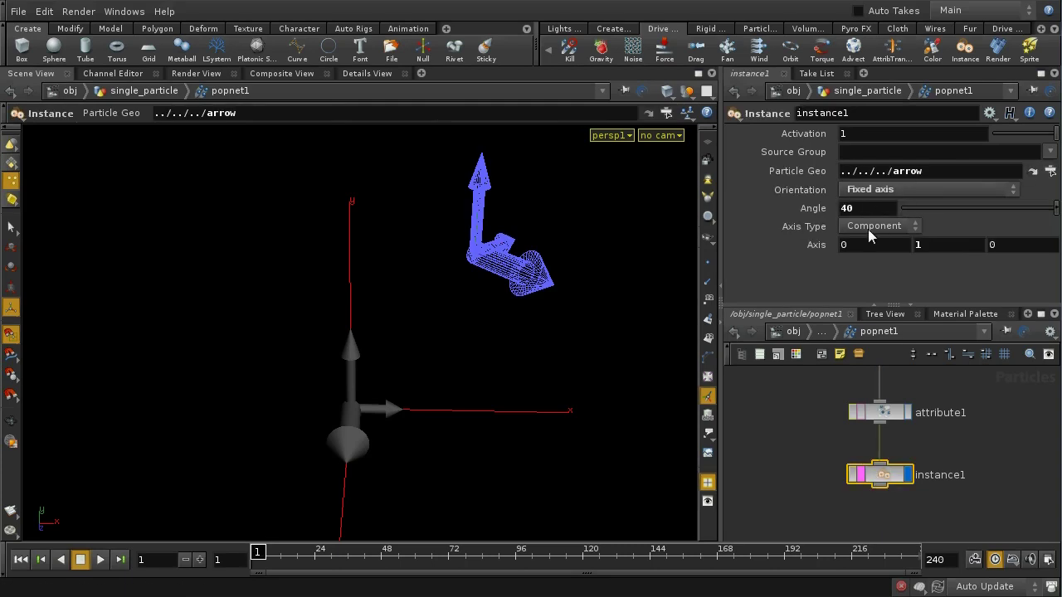
click(833, 335)
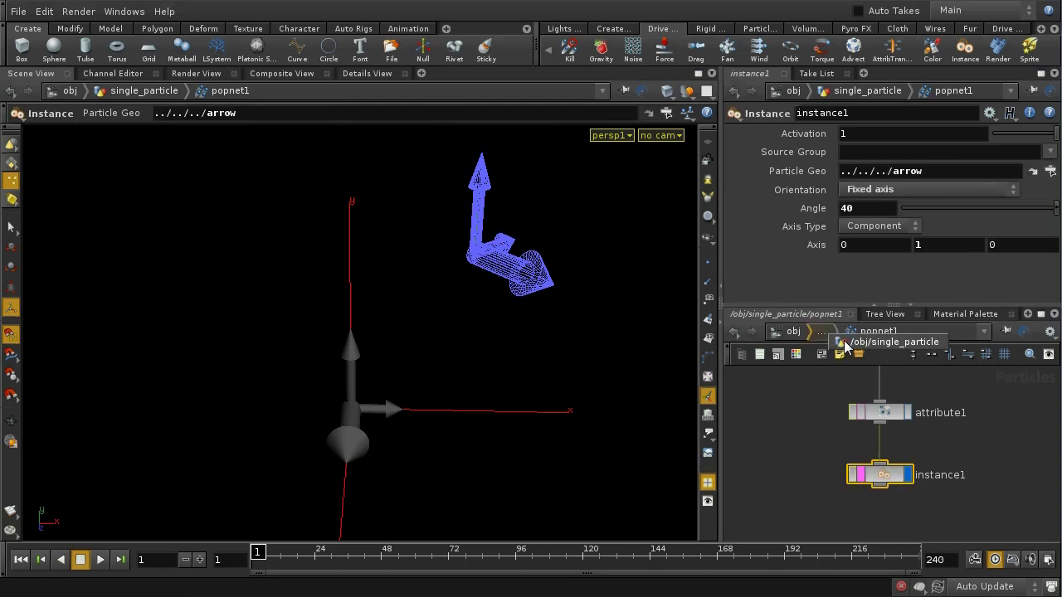
click(848, 342)
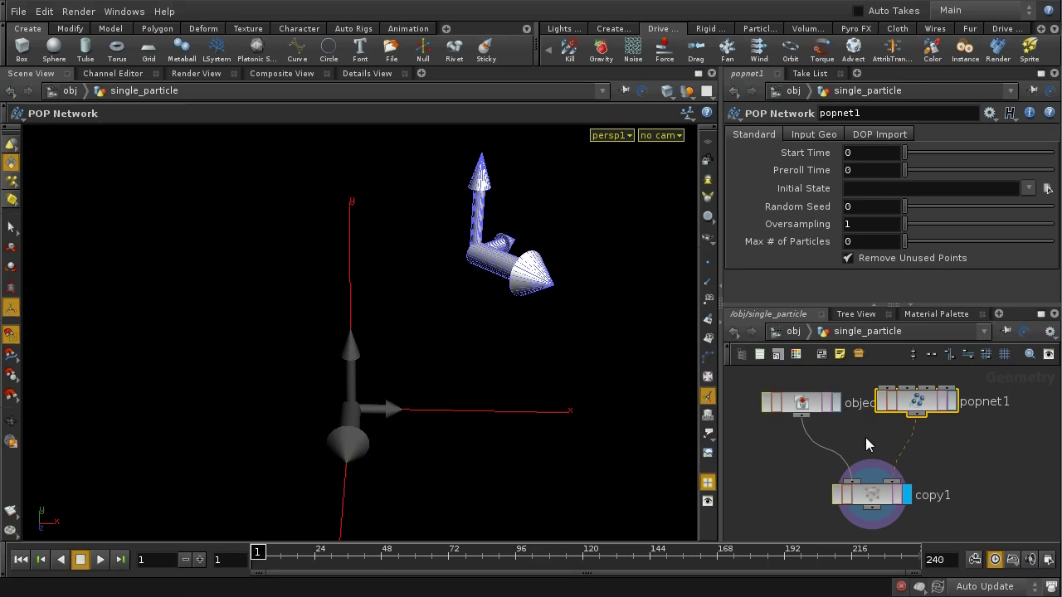
click(875, 497)
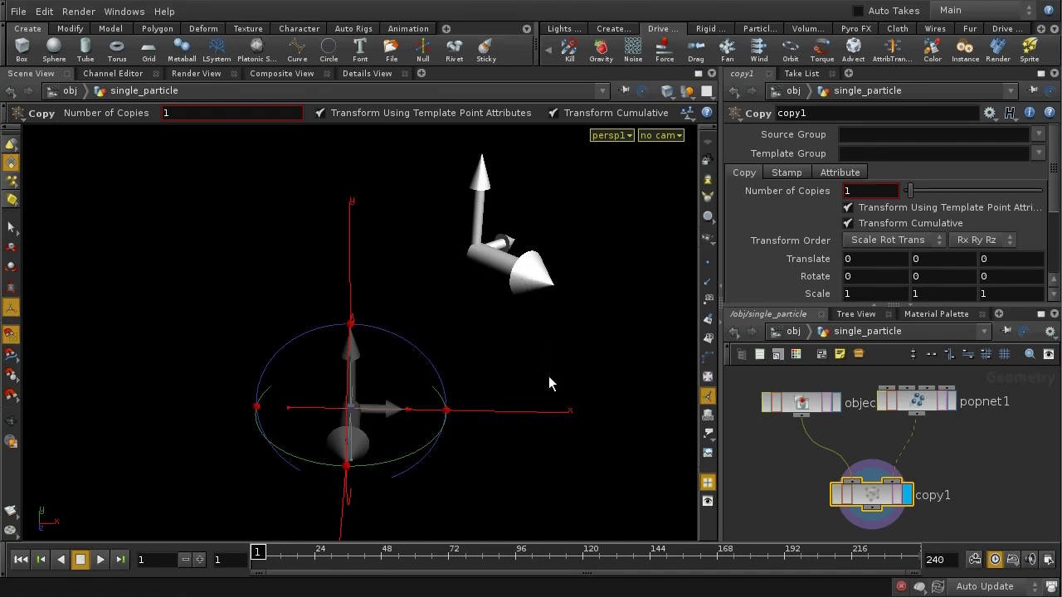
Step: Display popnet1 and, inside it, replace attribute1 with a Rotation node between upvector1 and instance1
click(916, 401)
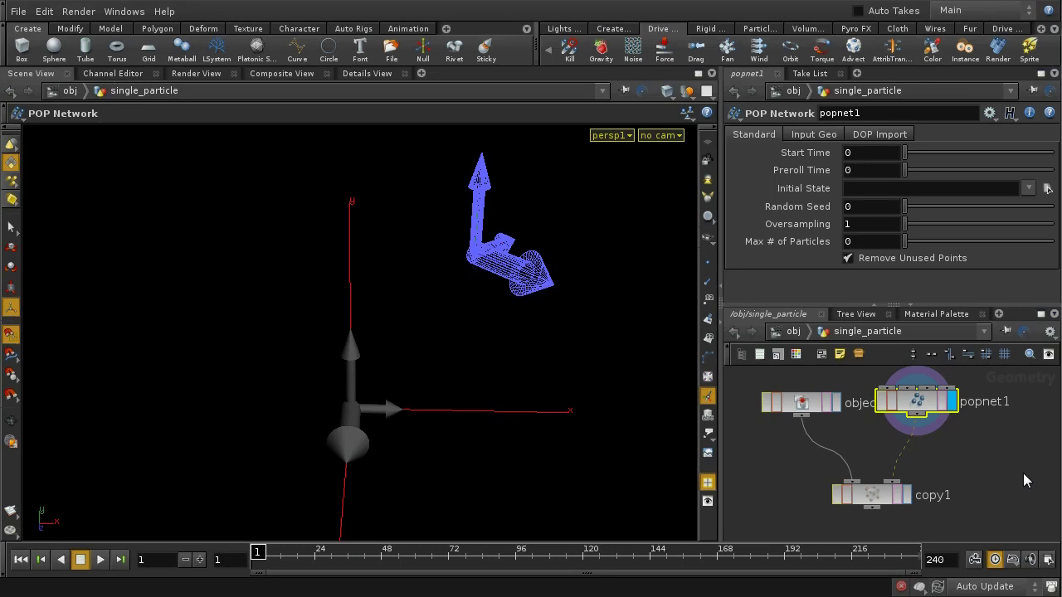
double_click(918, 403)
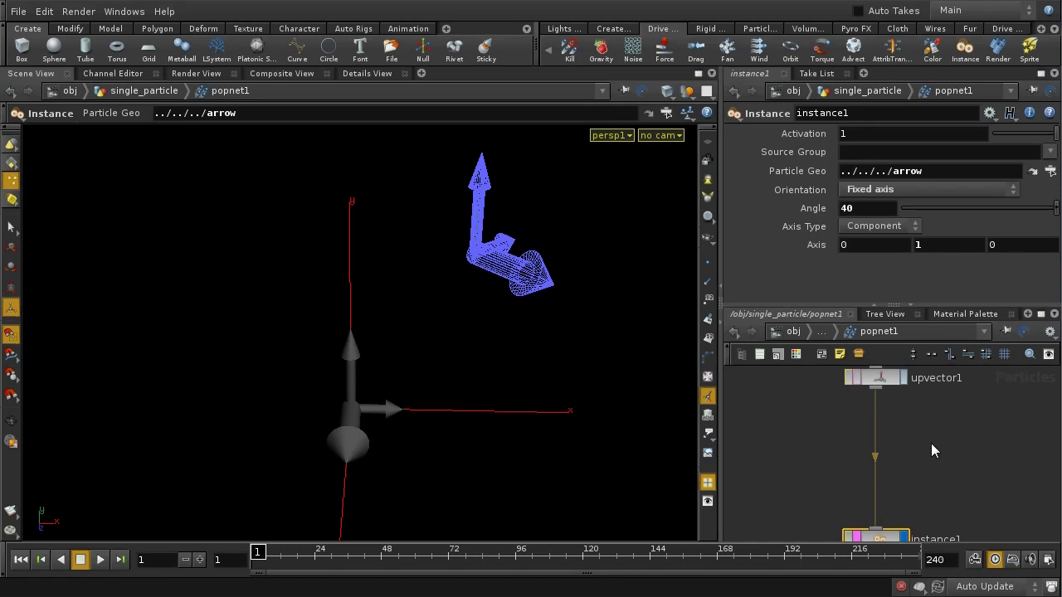
key(Tab)
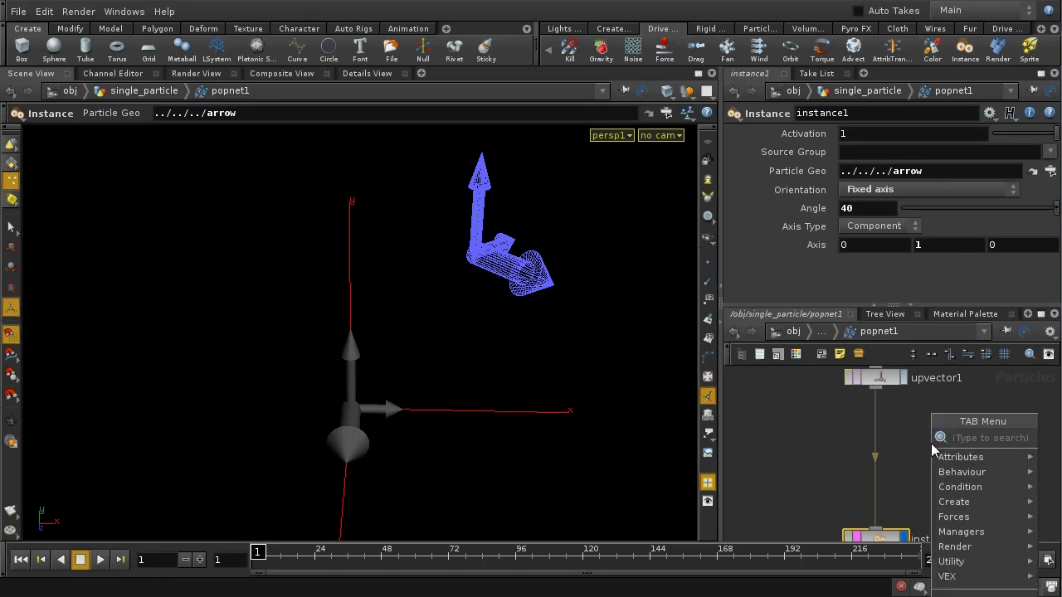
text(ro)
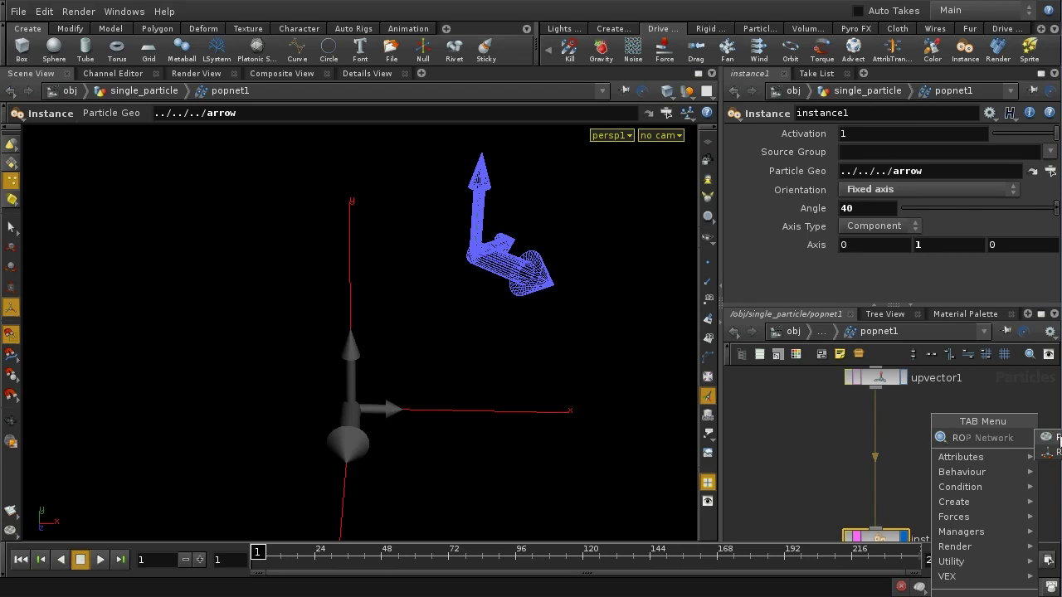
click(1047, 452)
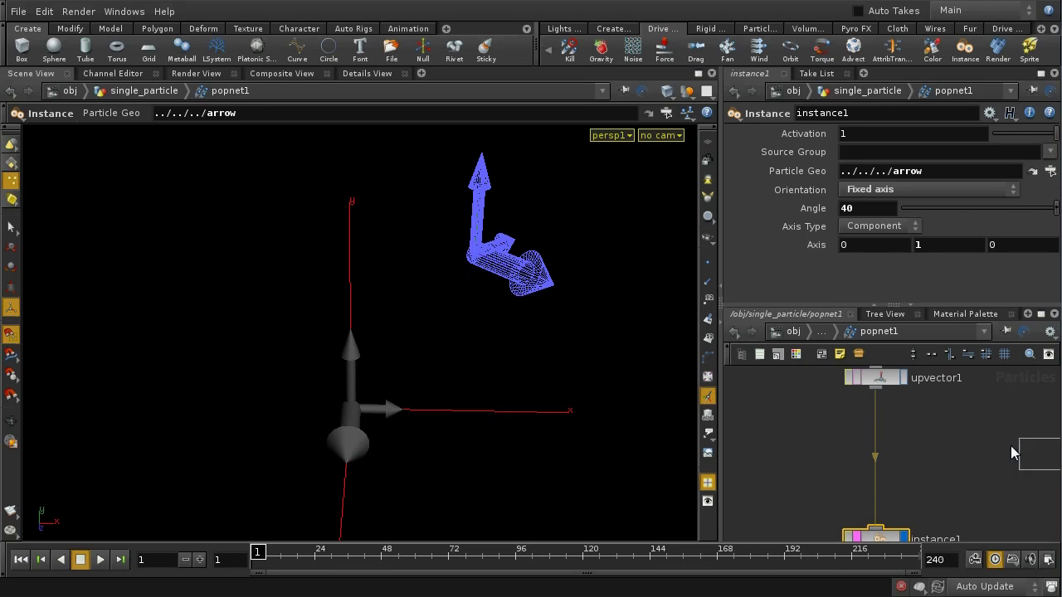
click(879, 437)
drag(879, 432, 881, 445)
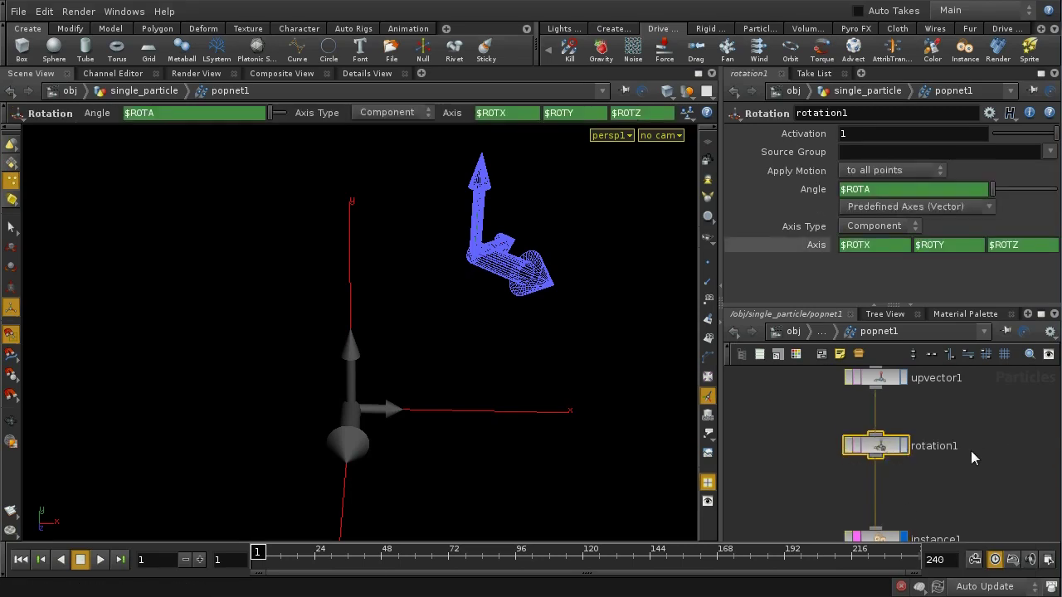
Step: Clear the expression channels on rotation1's axis and angle, setting the axis to 0, 1, 0 and the angle to 180
right_click(817, 249)
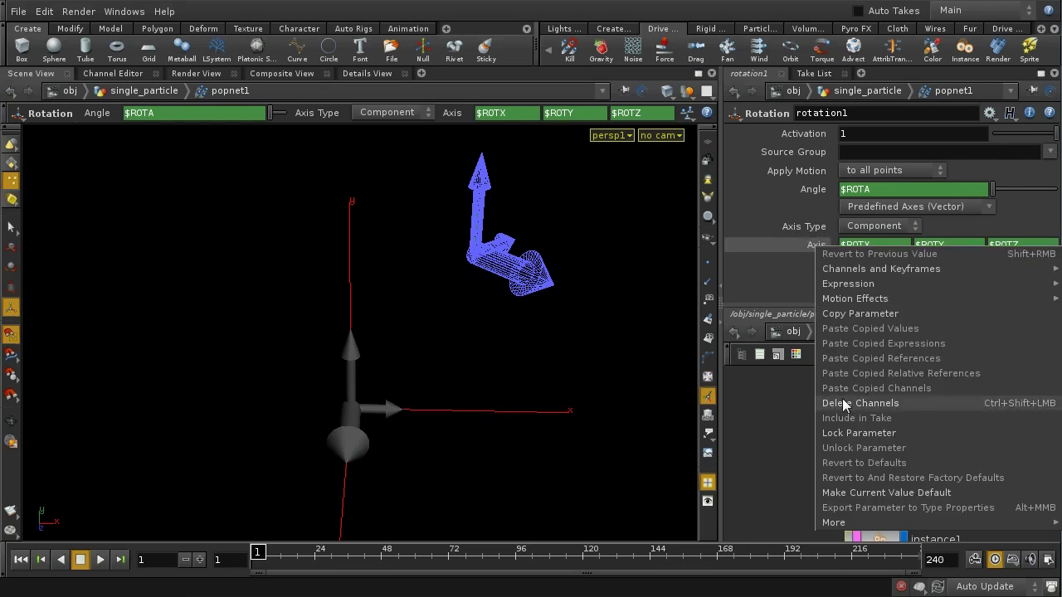
click(837, 404)
text(0 1 0)
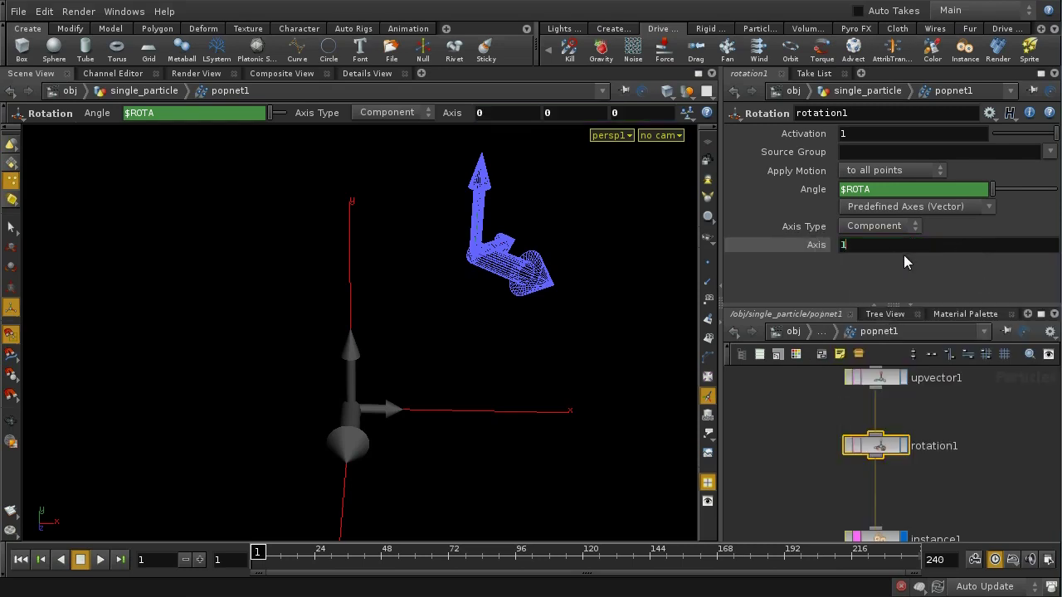
key(Return)
right_click(816, 187)
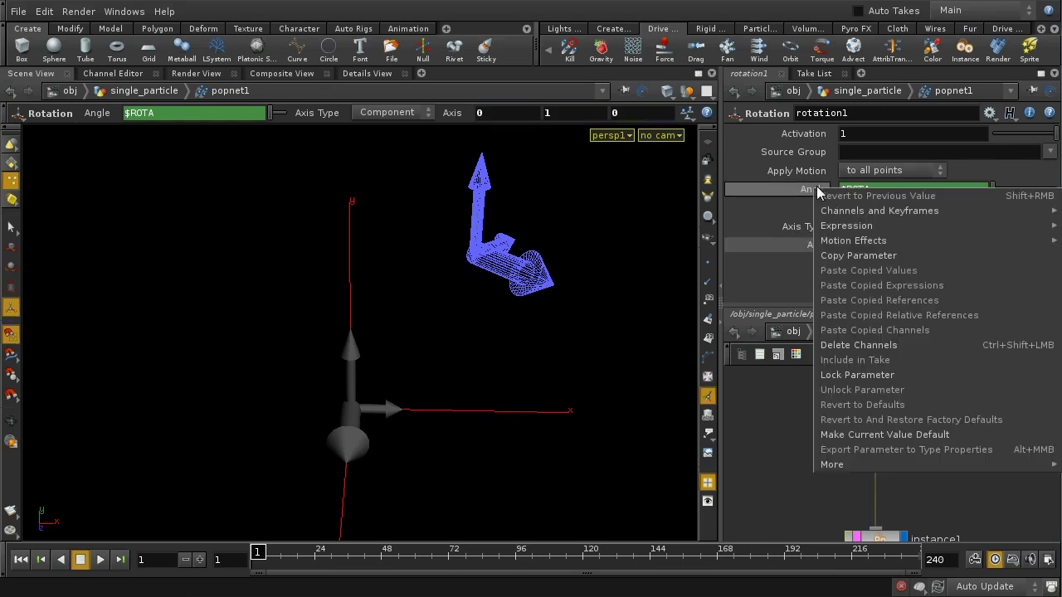
click(860, 348)
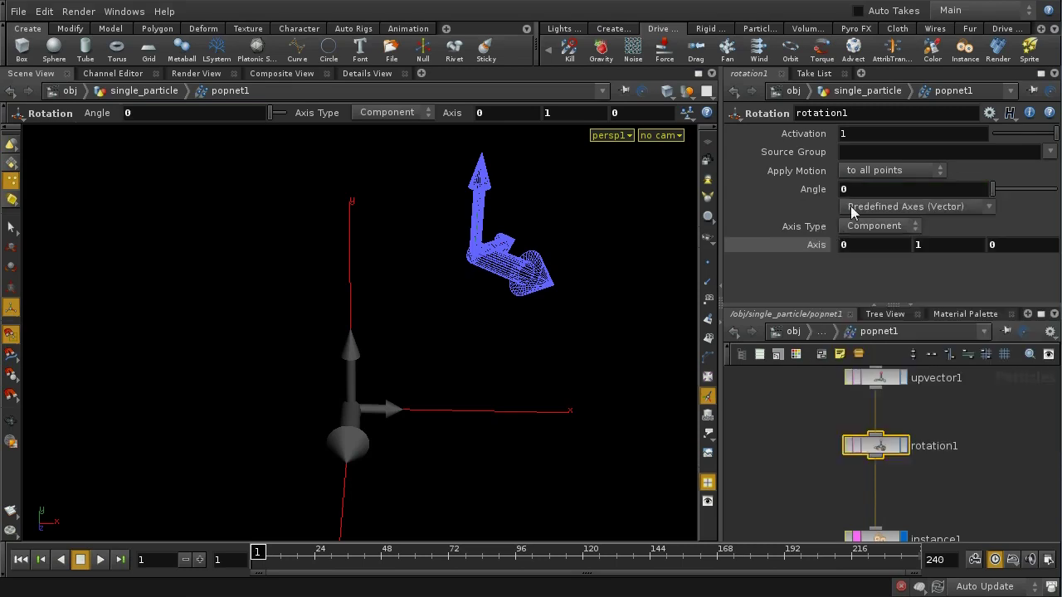
middle_drag(860, 189, 1003, 142)
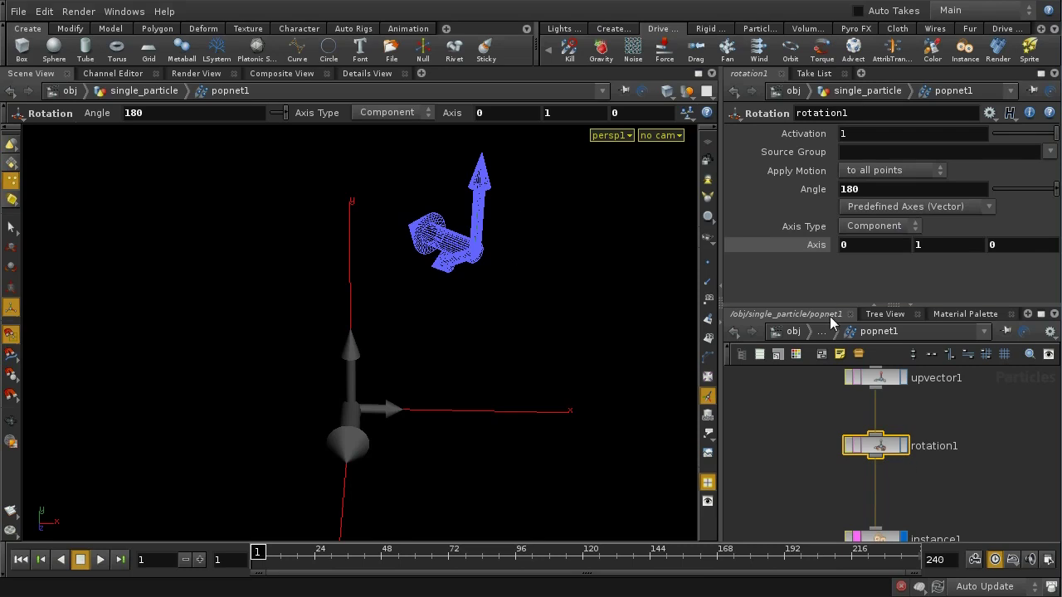
Step: Insert a second Rotation node between rotation1 and instance1
middle_drag(951, 516, 941, 475)
key(Tab)
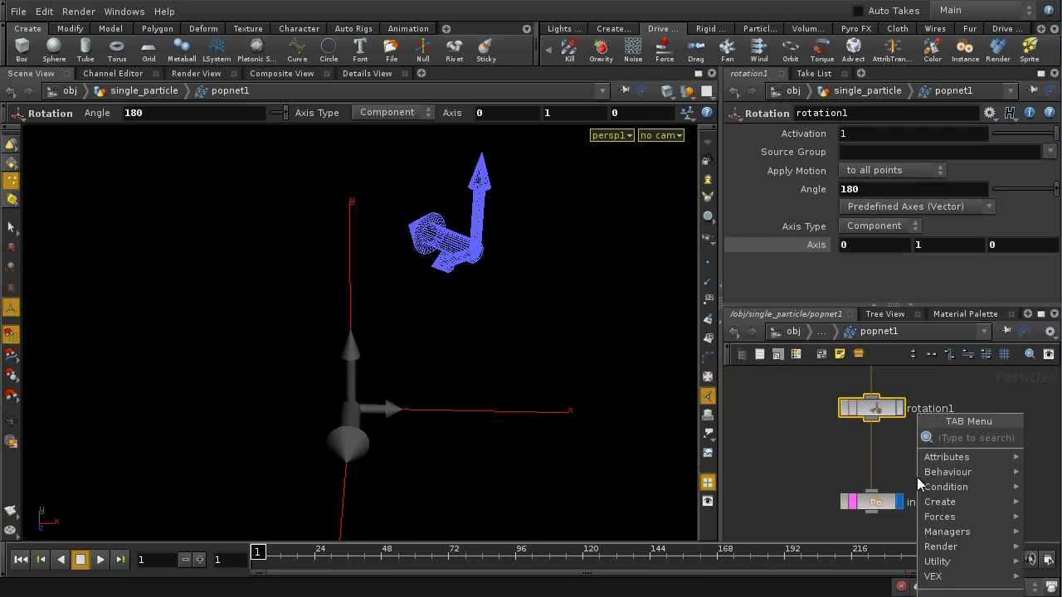
text(ro)
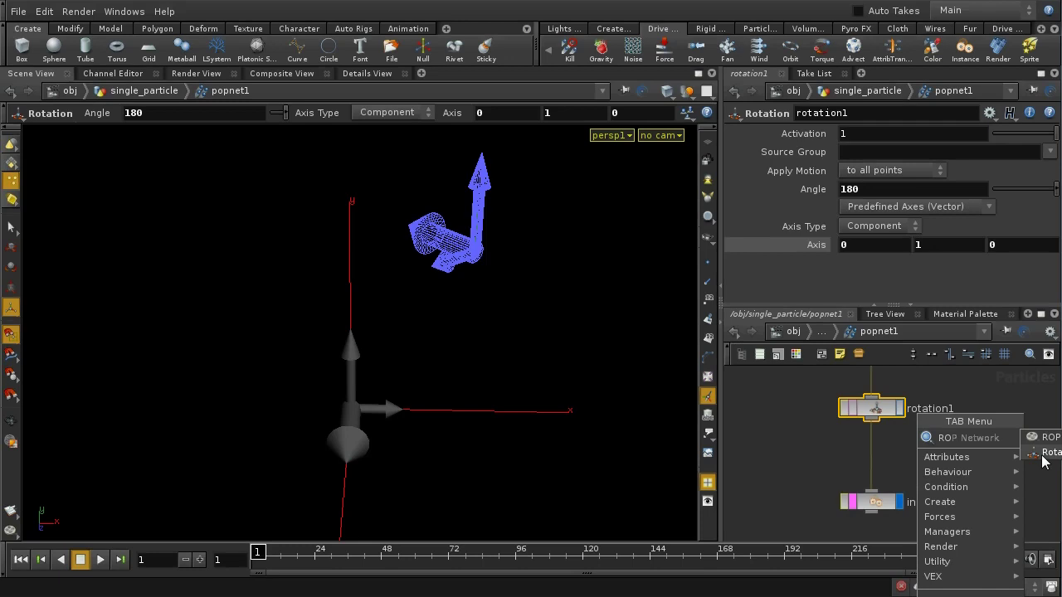
click(1047, 452)
click(870, 461)
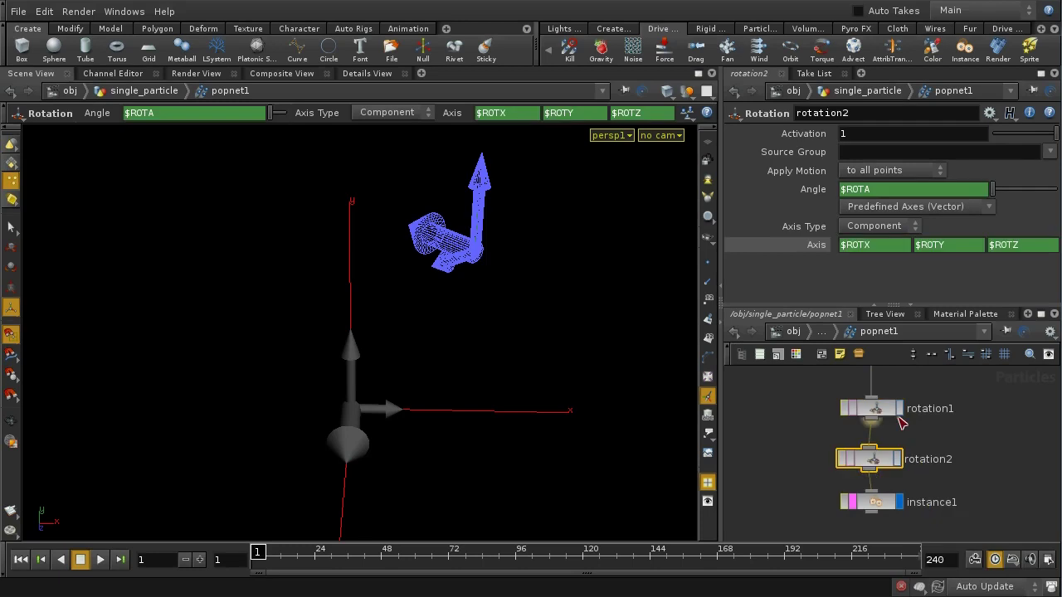
Step: Clear the expression channels on rotation2's axis and angle, setting the axis to 1, 0, 0 and the angle to 154
right_click(804, 244)
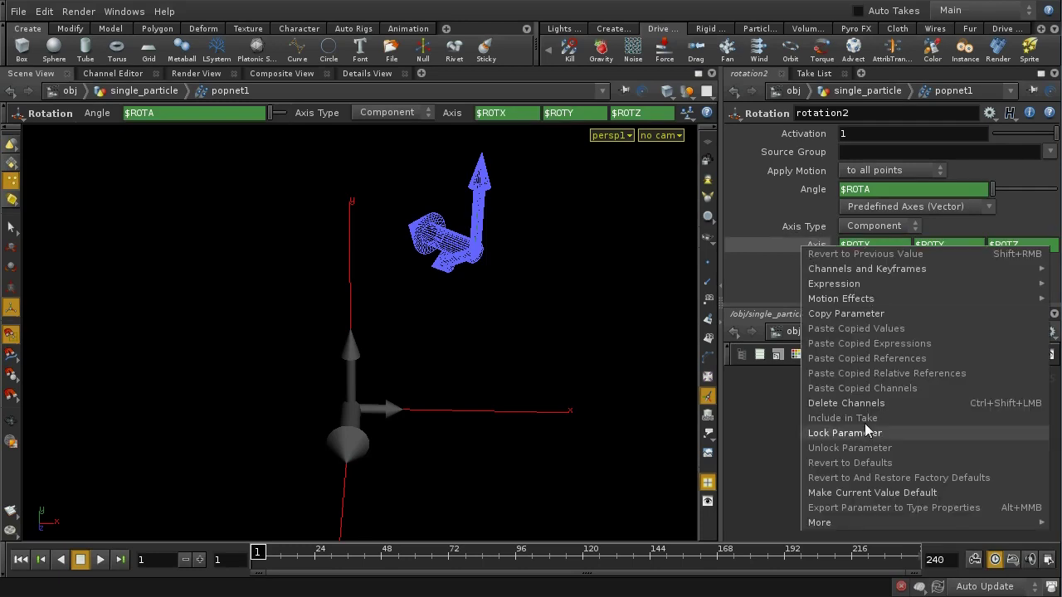
click(846, 403)
click(818, 247)
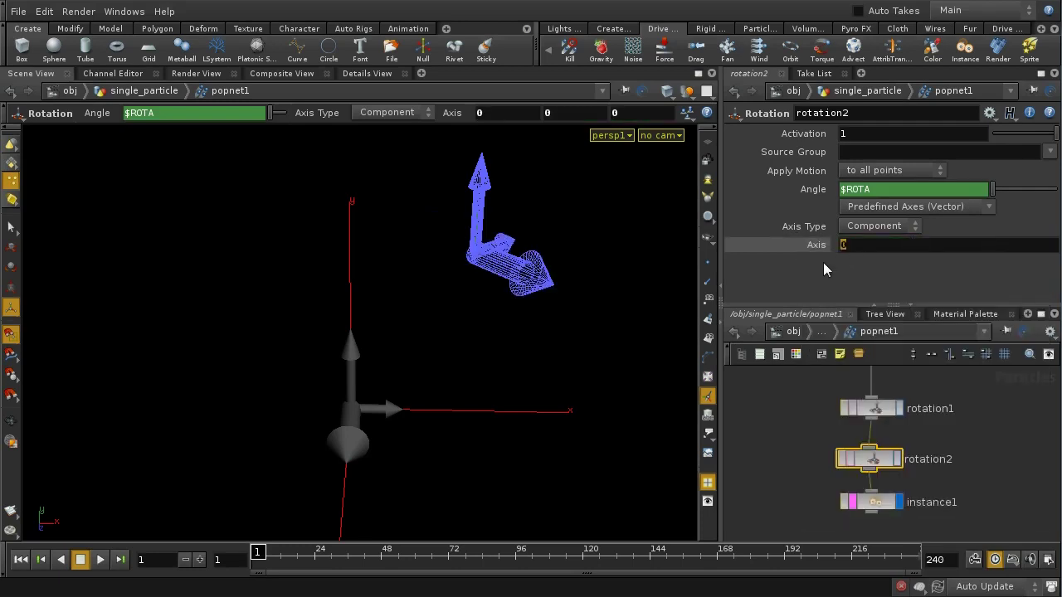
text(1)
key(Return)
right_click(821, 189)
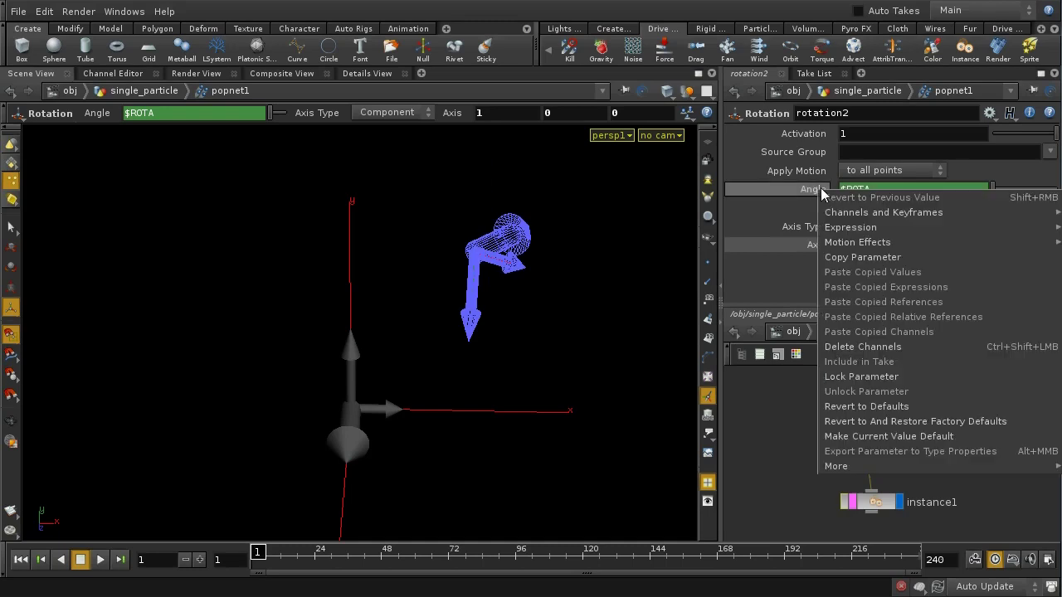
click(856, 350)
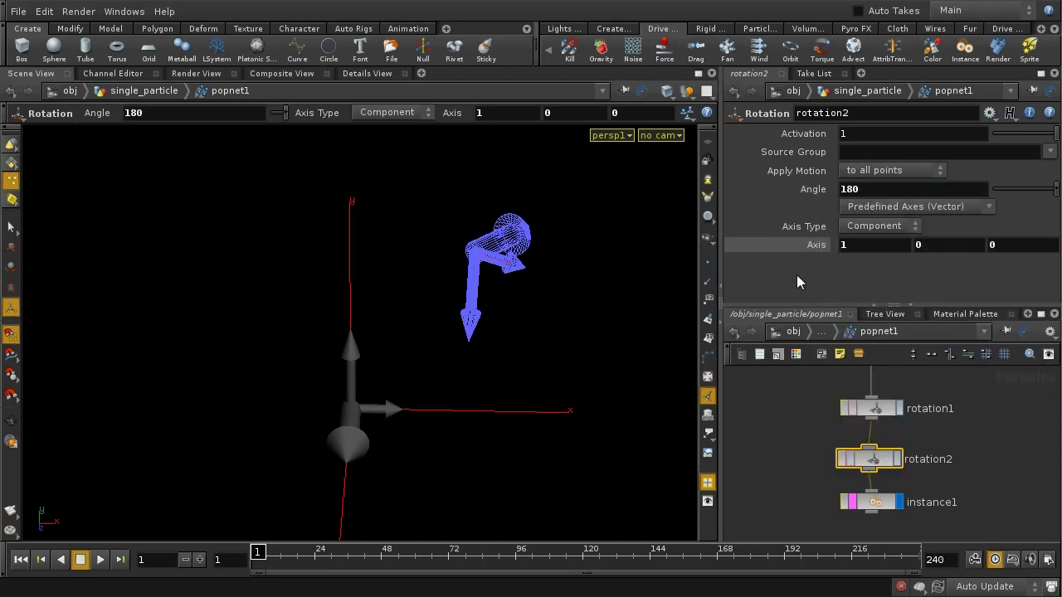
mouse_move(866, 190)
middle_down()
mouse_move(864, 152)
mouse_move(850, 135)
mouse_move(806, 135)
mouse_move(904, 134)
mouse_move(745, 147)
mouse_move(935, 147)
mouse_move(767, 159)
mouse_move(861, 164)
mouse_move(675, 167)
mouse_move(869, 194)
middle_up()
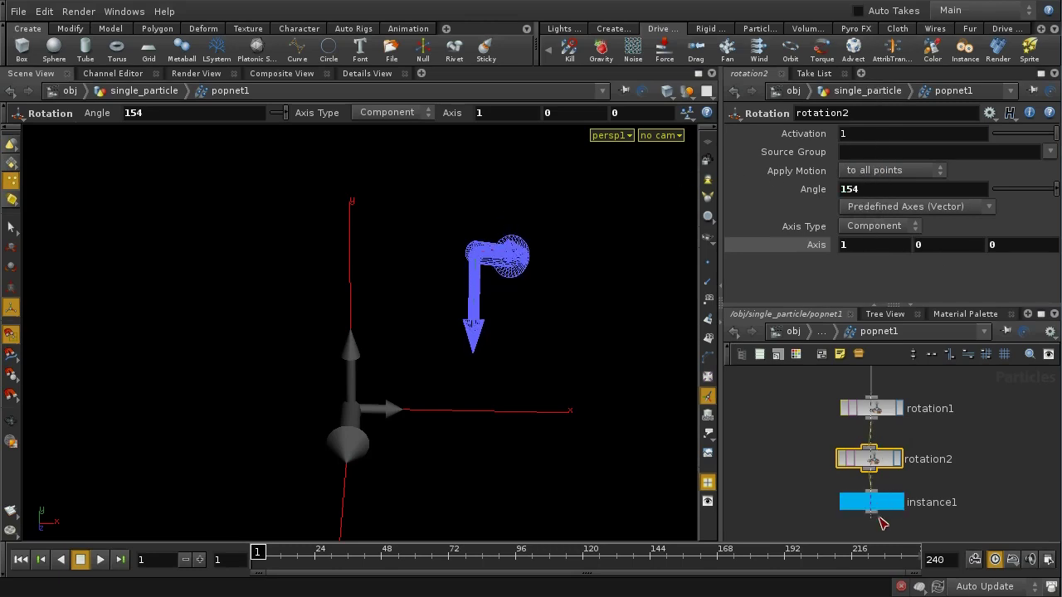
Step: Space rotation2 and instance1 apart in a straight vertical chain beneath rotation1
click(899, 503)
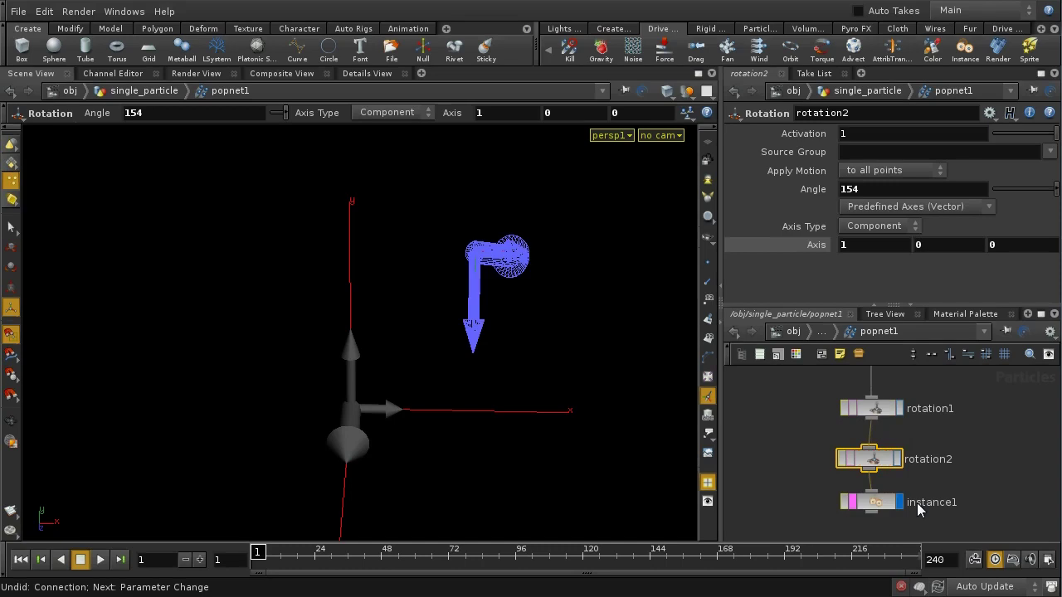
drag(871, 511, 875, 522)
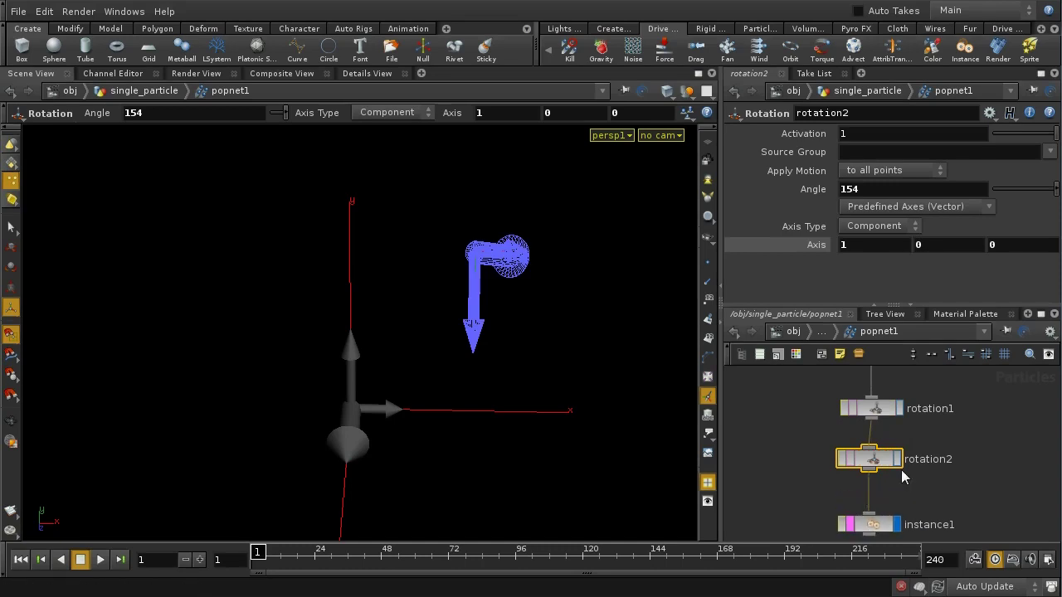
drag(883, 464, 885, 473)
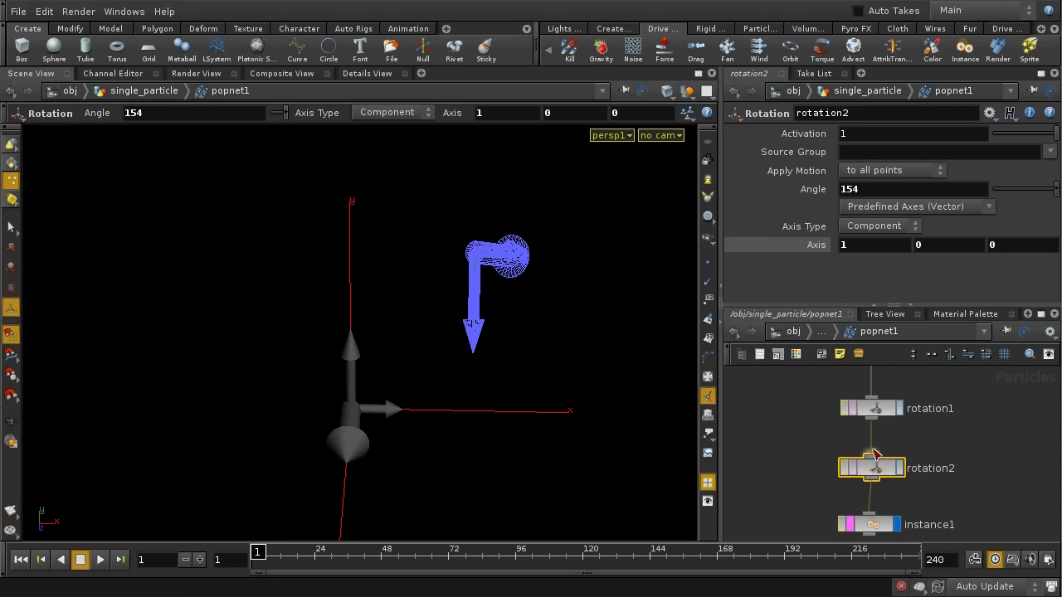
middle_drag(948, 483, 944, 456)
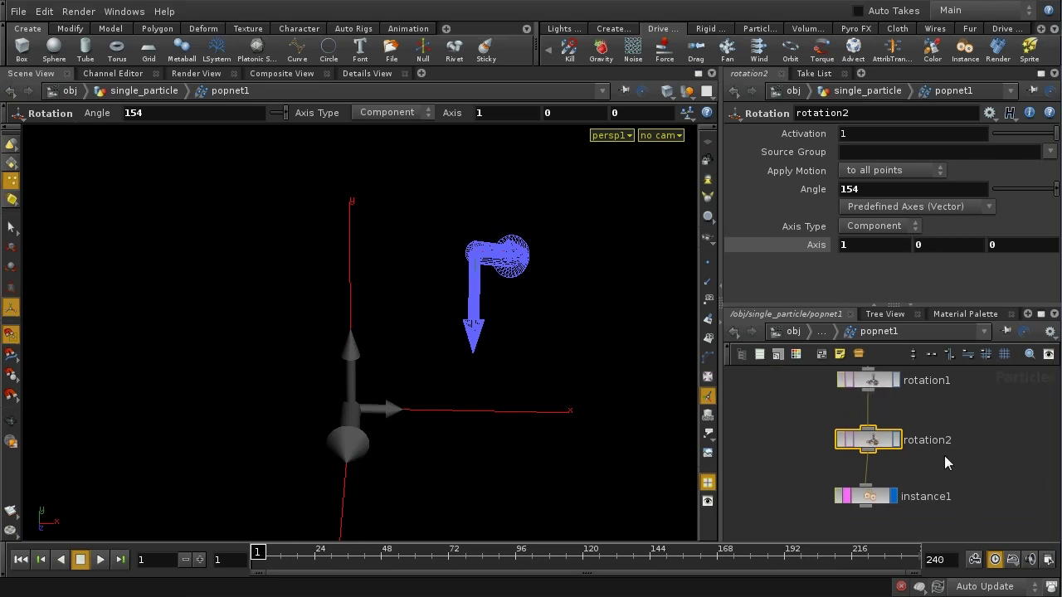
drag(872, 496, 875, 506)
middle_drag(906, 473, 907, 492)
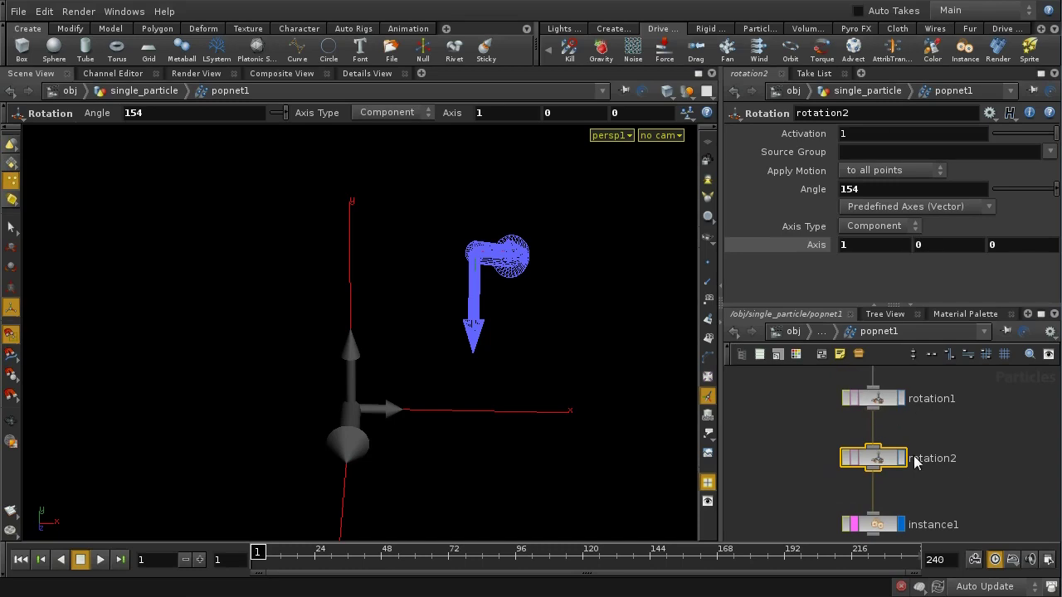
Step: Set rotation1's angle to 100 while toggling its bypass to compare its effect on the instanced arrow
click(846, 402)
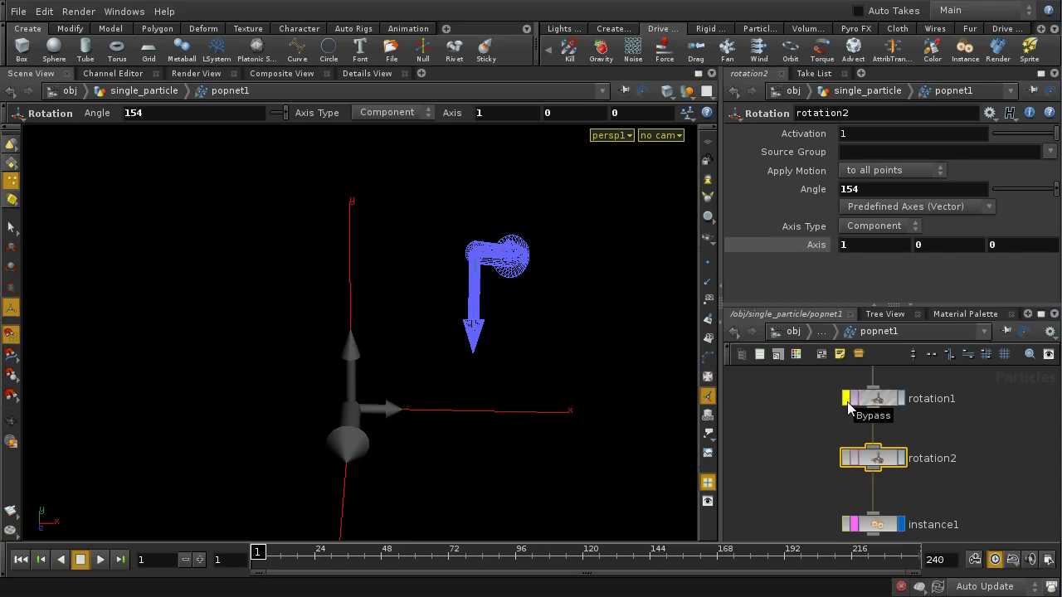
click(867, 398)
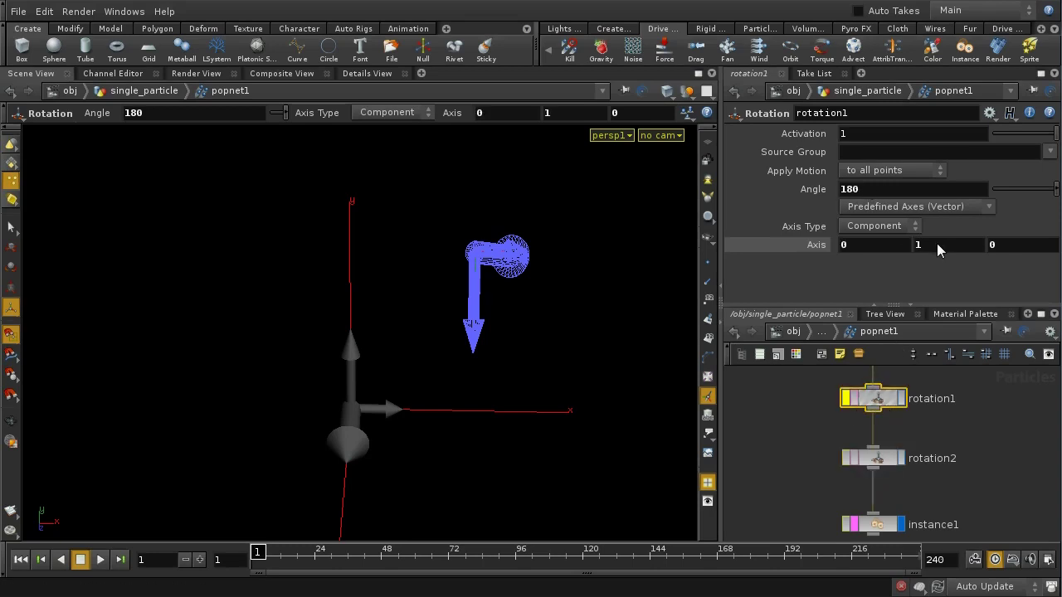
middle_drag(861, 190, 798, 136)
click(846, 399)
click(847, 404)
Step: Delete rotation1 and rotation2 from the particle network
middle_drag(915, 425, 937, 455)
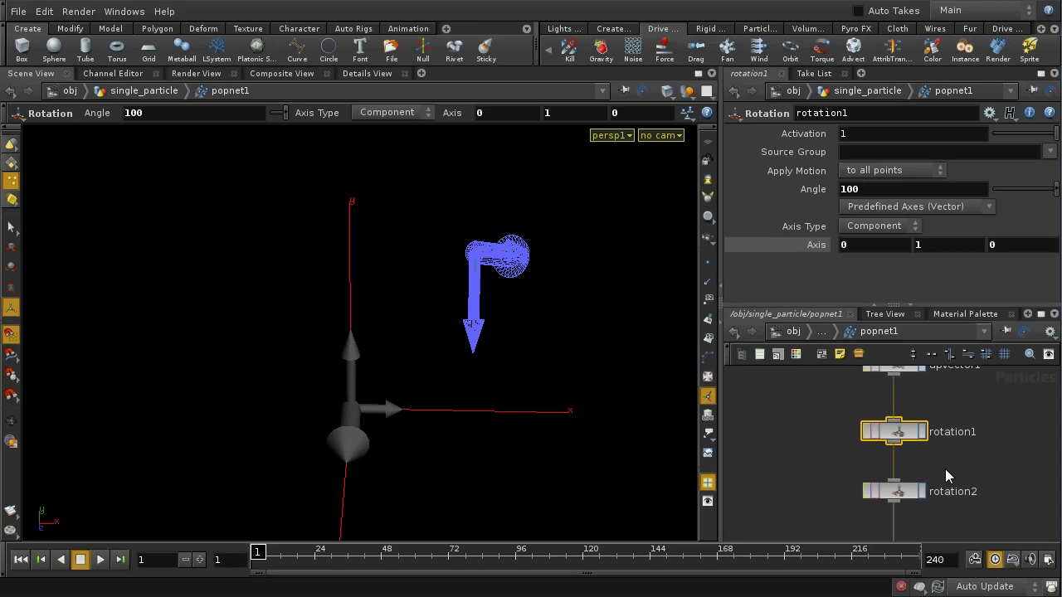
key(Delete)
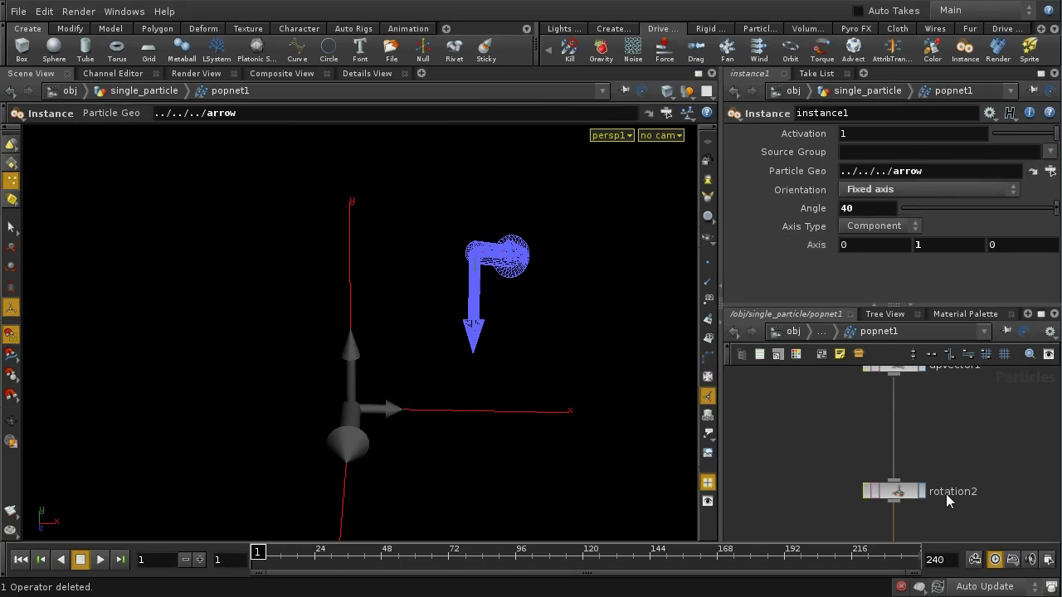
middle_drag(945, 494, 933, 460)
drag(841, 439, 943, 489)
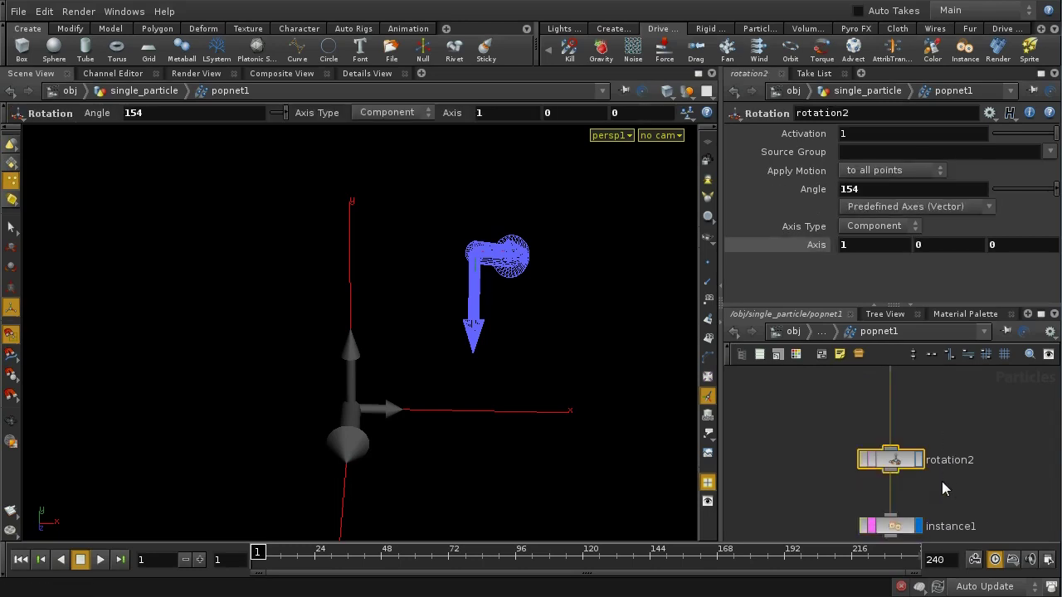
key(Delete)
Step: Insert an Angular Velocity node between upvector1 and instance1
middle_drag(919, 440, 910, 458)
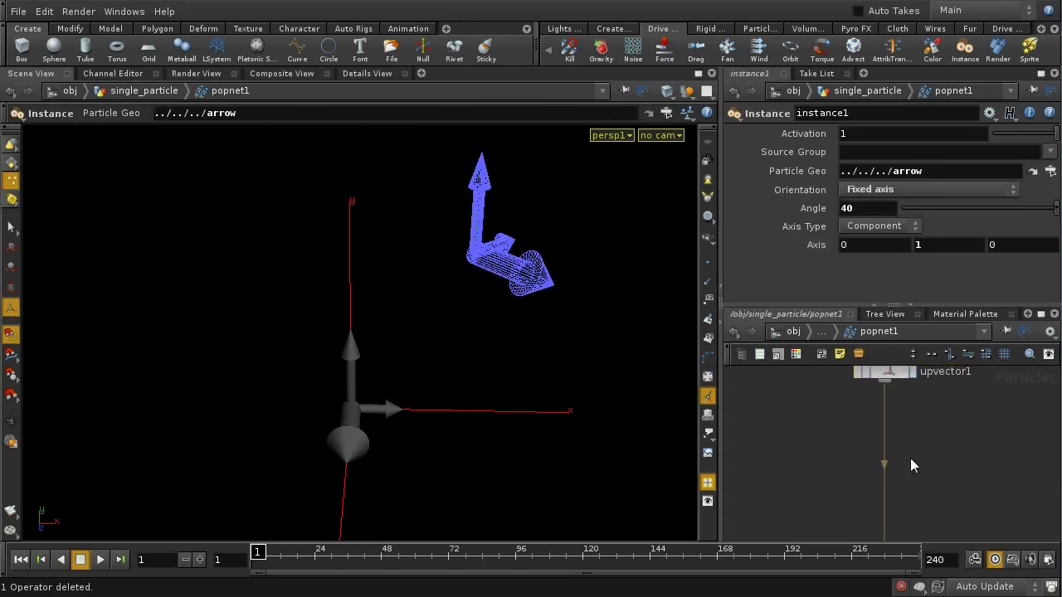
key(Tab)
text(an)
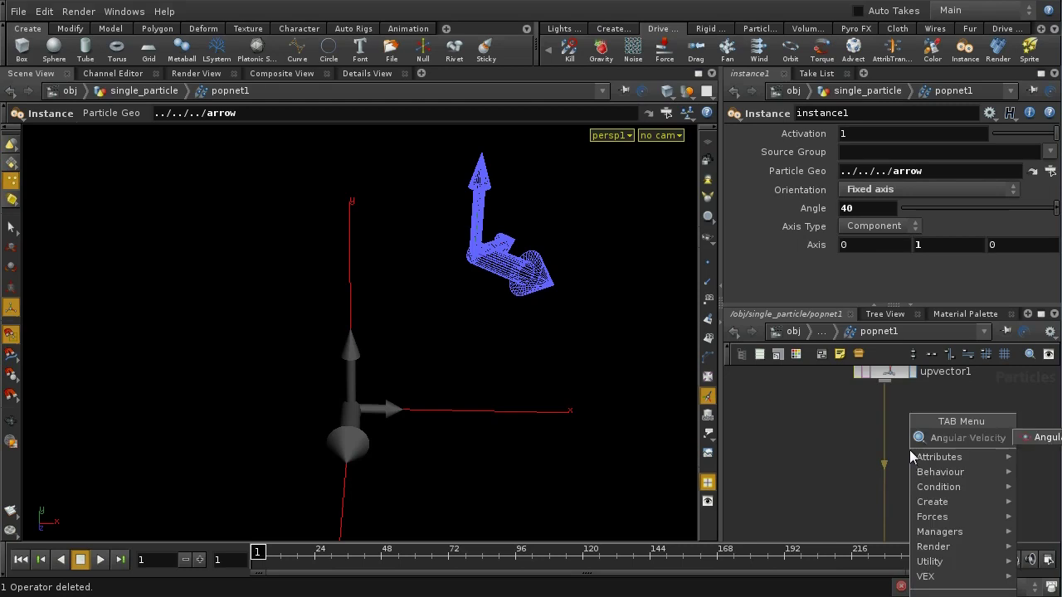
click(1018, 445)
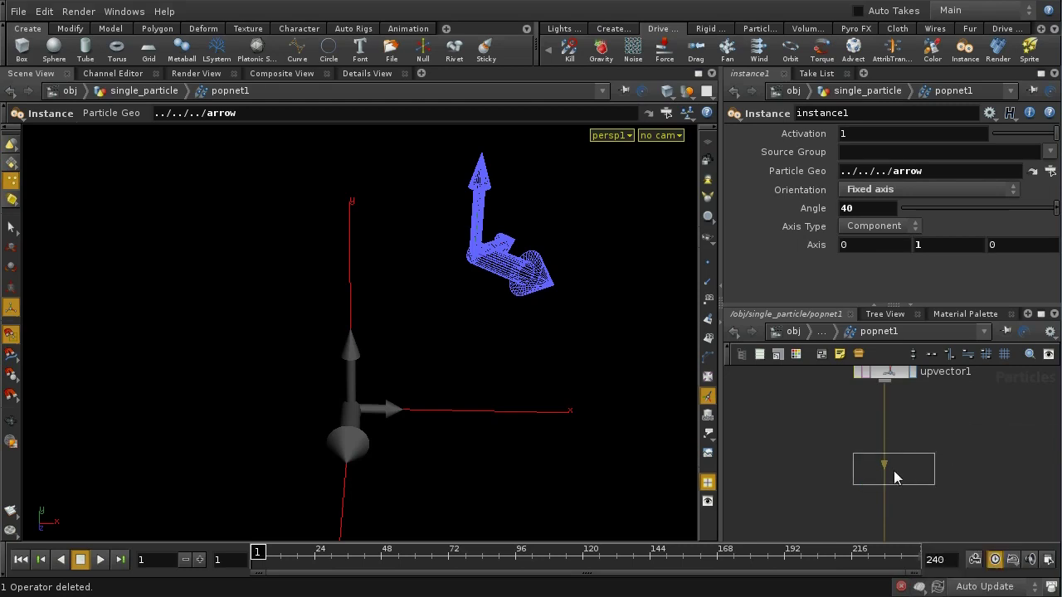
click(890, 481)
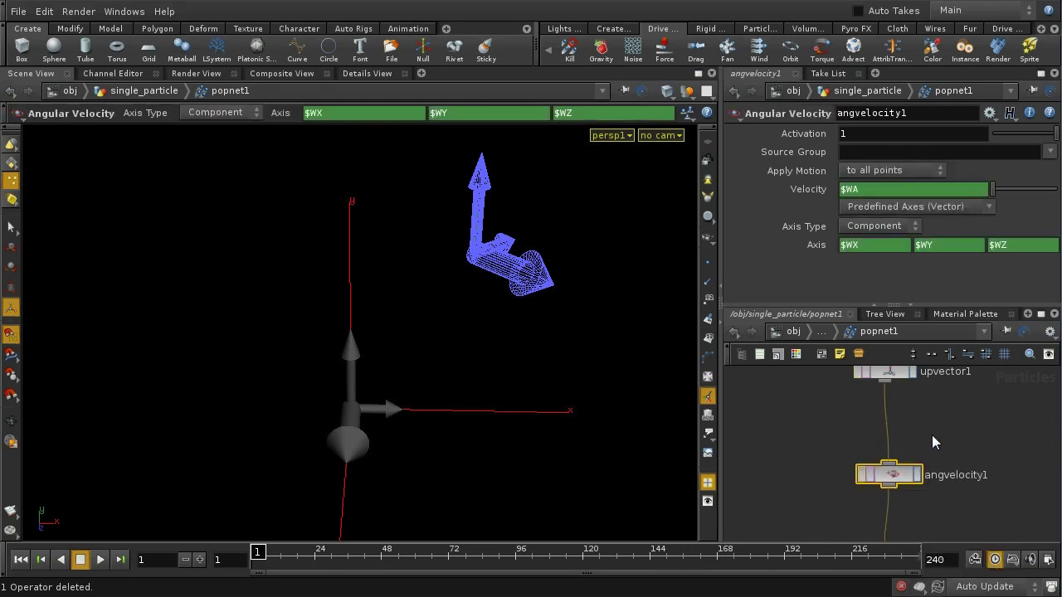
Step: Clear angvelocity1's expression channels, set its axis to 0, 1, 0 and velocity to 80, and check the motion on the timeline
right_click(816, 244)
click(849, 401)
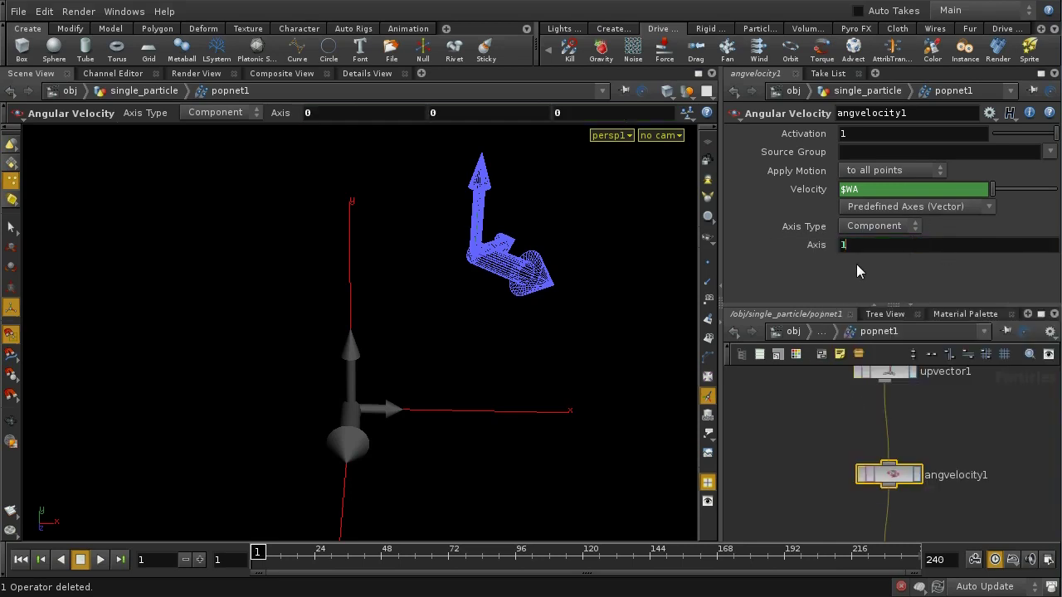
key(Return)
right_click(793, 188)
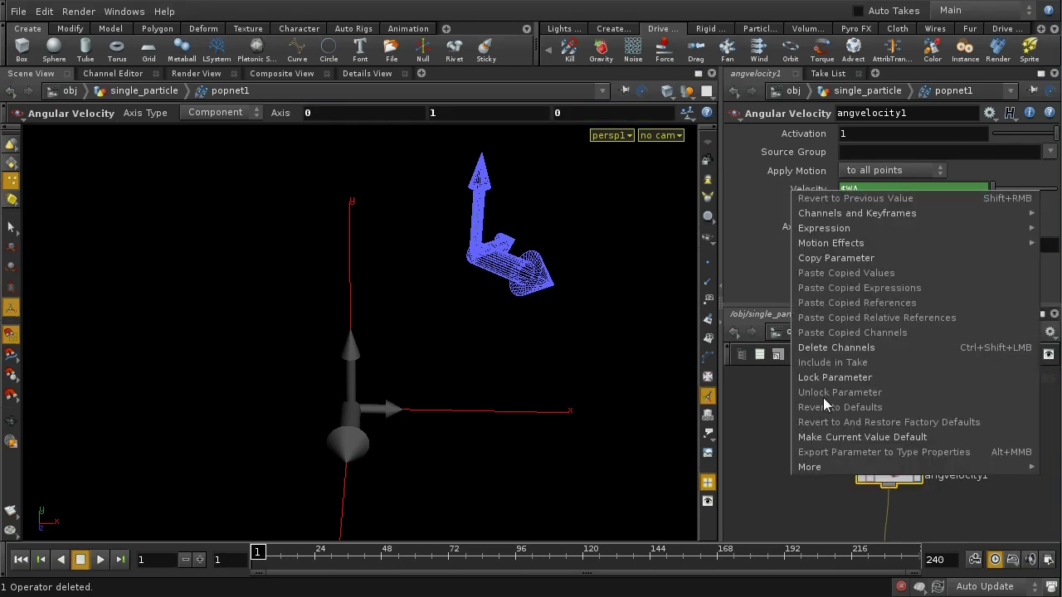
click(835, 347)
middle_drag(864, 188, 935, 120)
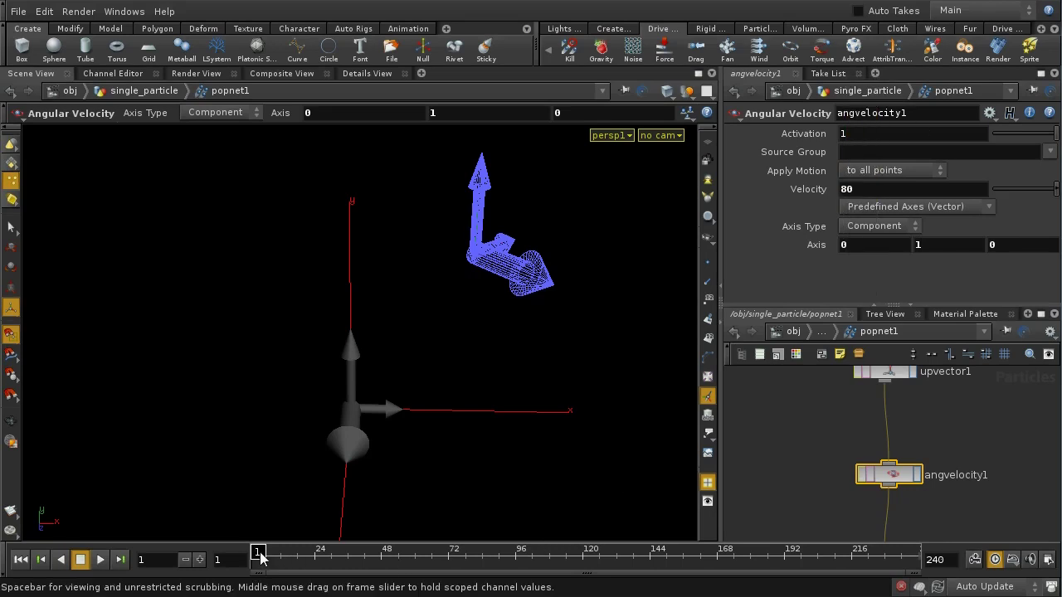
mouse_move(260, 560)
mouse_down()
mouse_move(343, 568)
mouse_move(259, 567)
mouse_up()
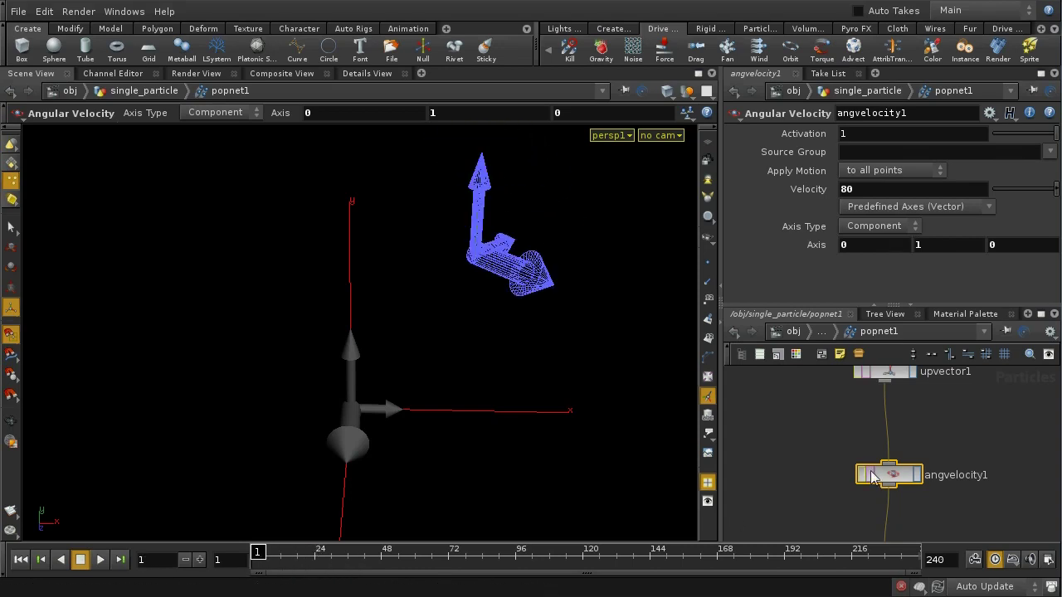
Step: Move angvelocity1 lower and insert a Rotation node between upvector1 and angvelocity1
drag(884, 475, 881, 513)
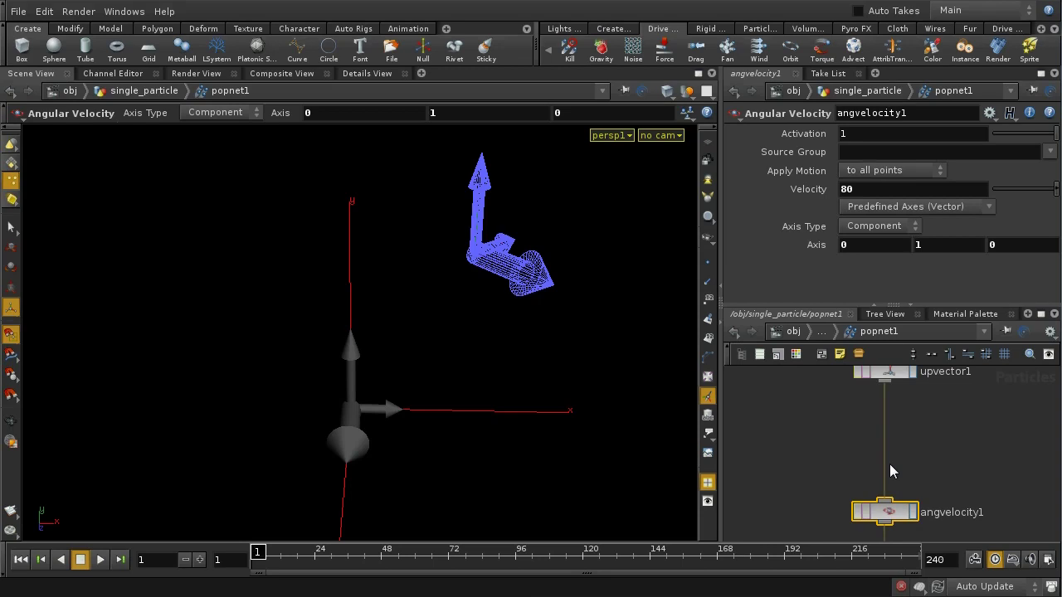
key(Tab)
mouse_move(946, 438)
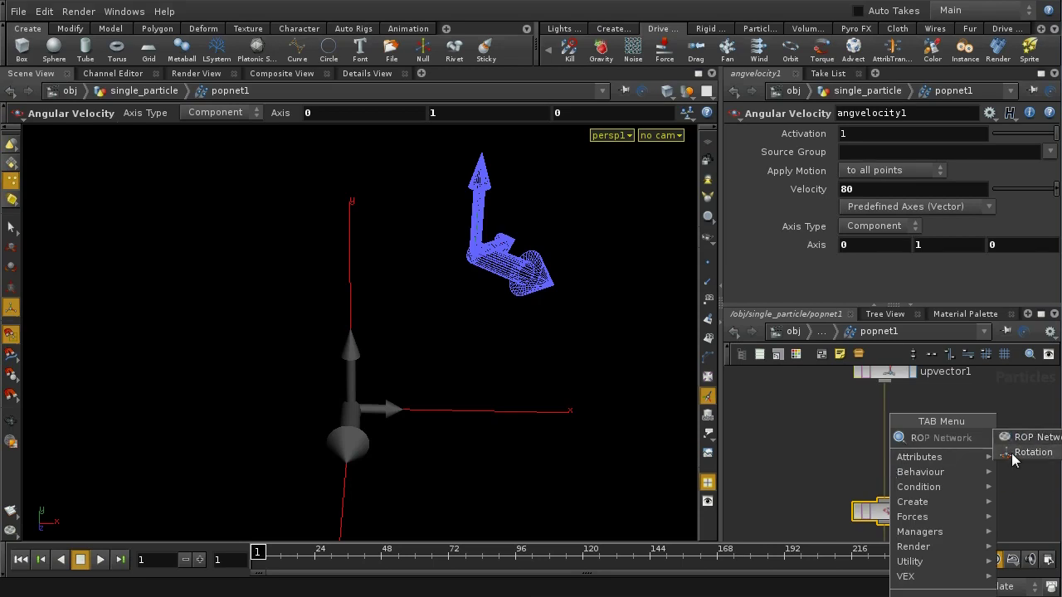
click(1010, 453)
click(881, 450)
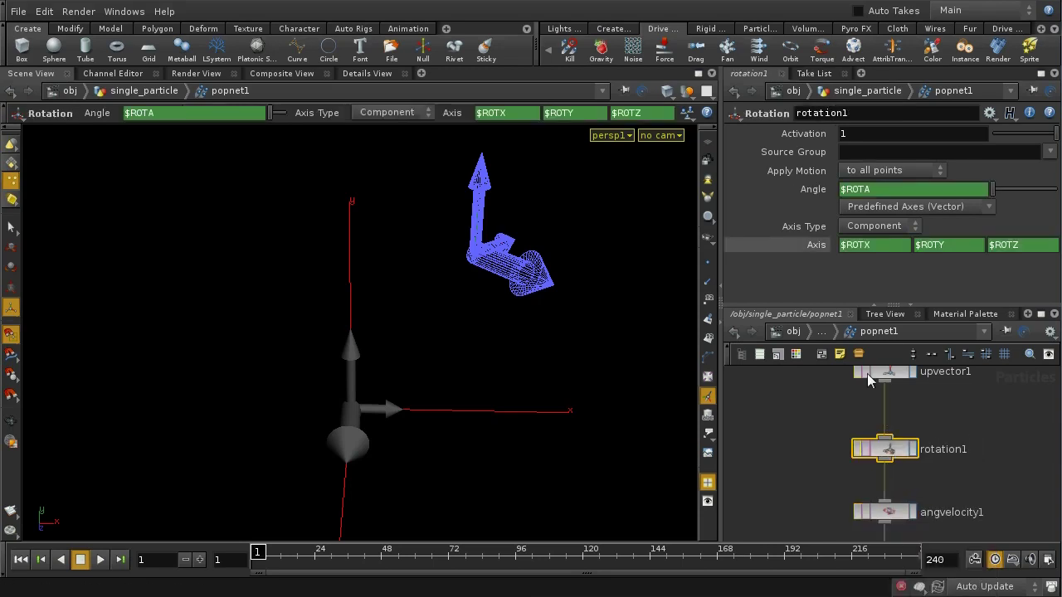
Step: Delete the channels on rotation1's axis and set the axis to 0, 1, 0
right_click(801, 250)
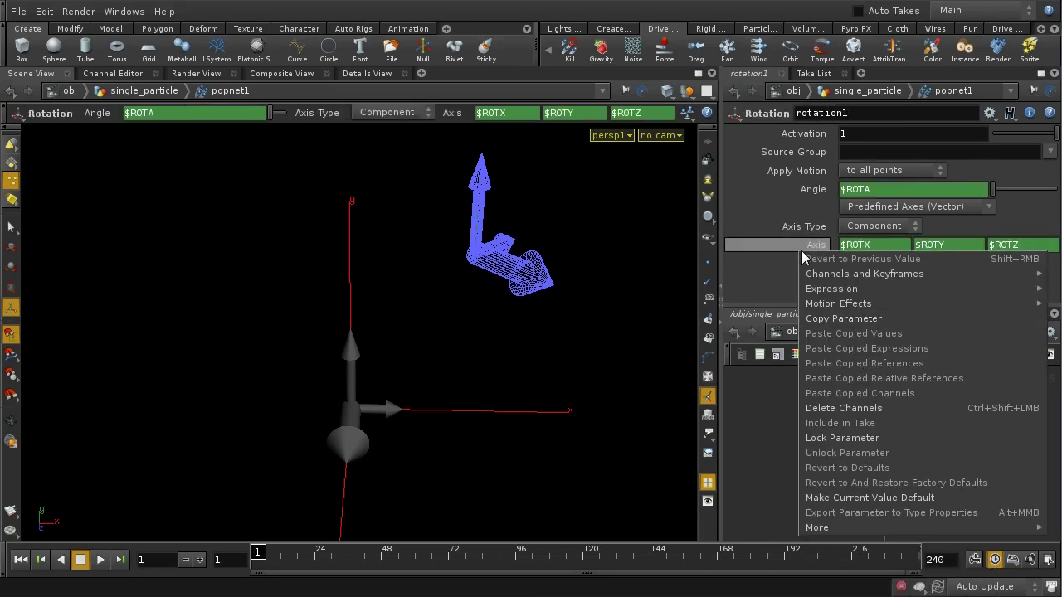
click(862, 406)
click(871, 248)
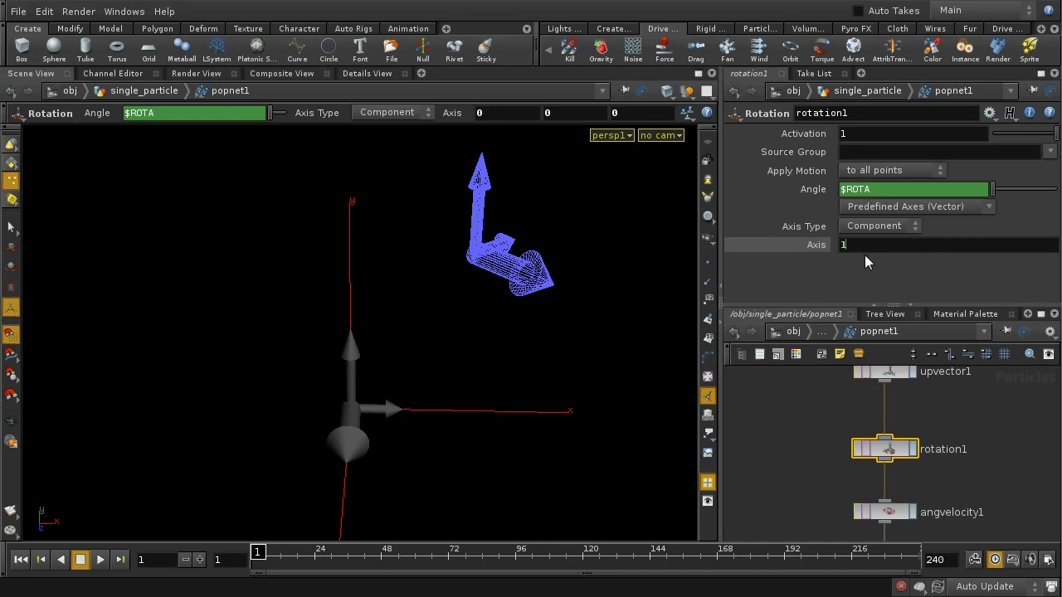
text(1)
key(Return)
Step: Delete the channel on rotation1's angle, set the angle to 90 and check the motion on the timeline
ctrl+middle_click(825, 189)
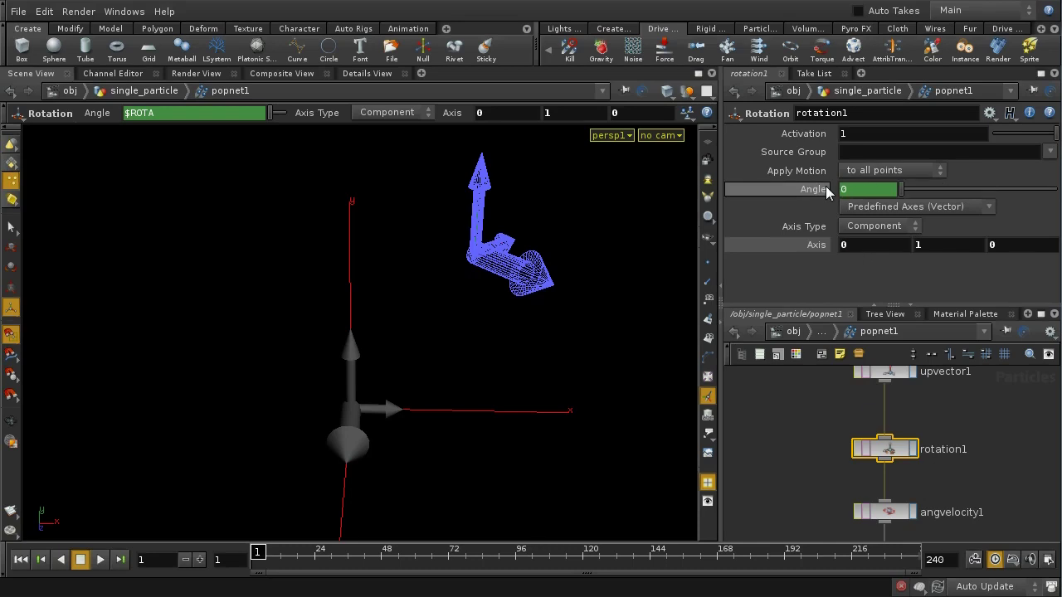
right_click(827, 189)
click(904, 347)
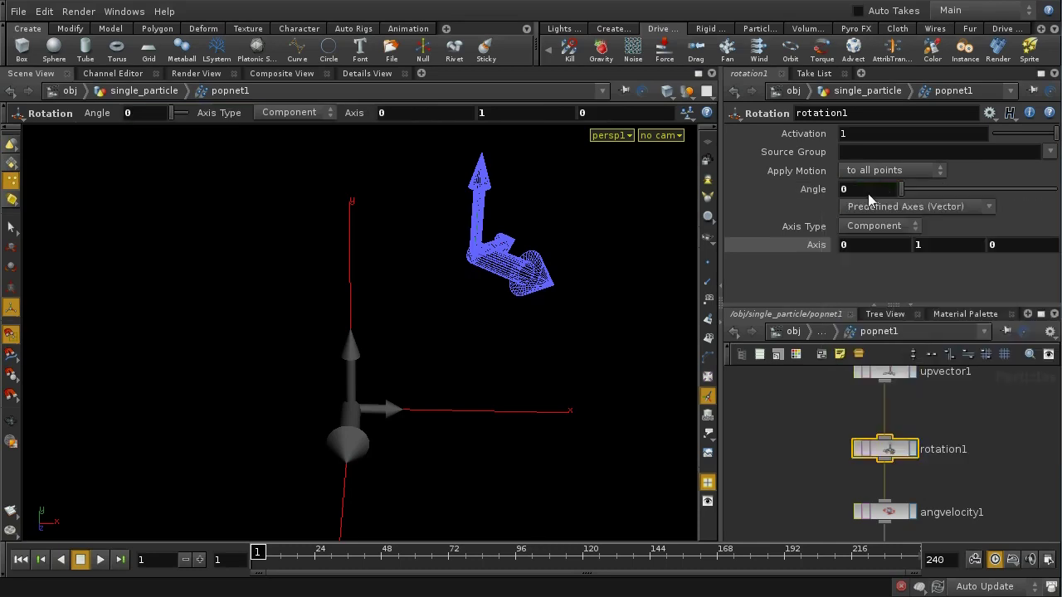
middle_drag(867, 193, 941, 120)
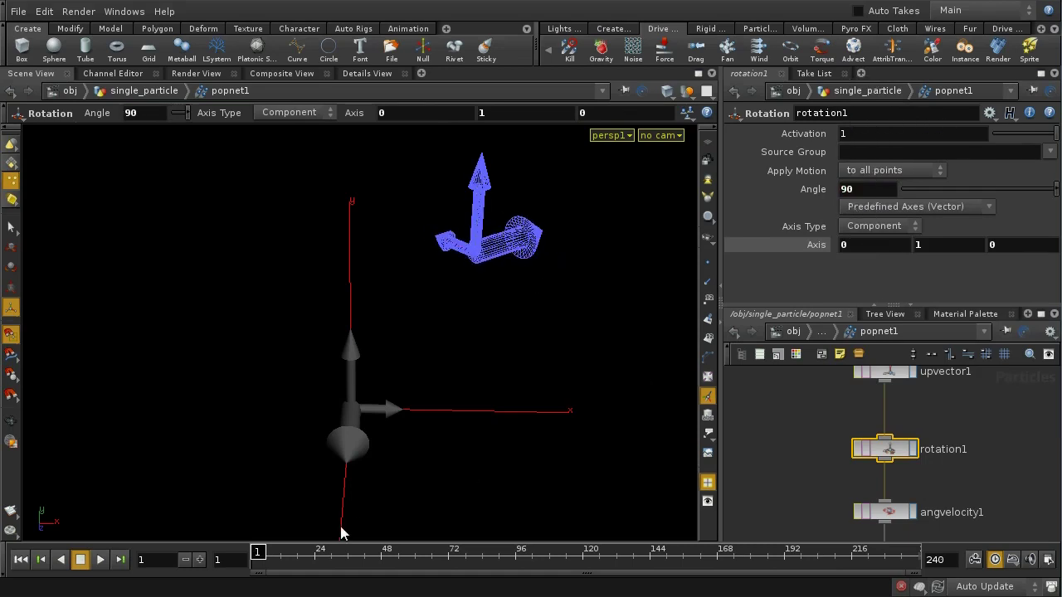
mouse_move(260, 555)
mouse_down()
mouse_move(349, 564)
mouse_move(256, 558)
mouse_move(328, 554)
mouse_move(253, 559)
mouse_up()
drag(324, 561, 254, 561)
Step: Space out the particle network by moving instance1, angvelocity1 and rotation1 lower
middle_drag(961, 489, 959, 412)
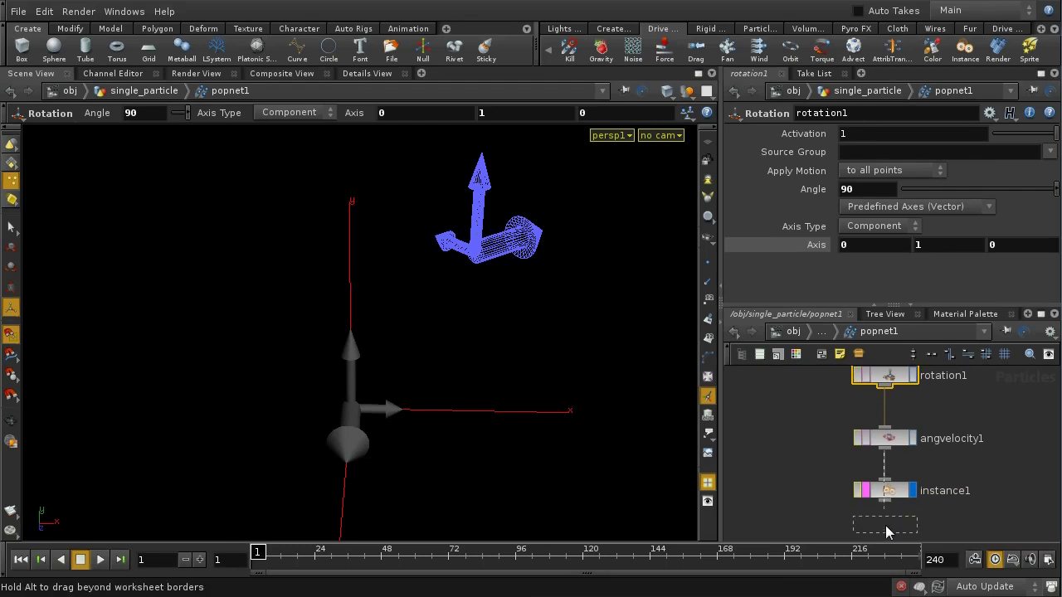
drag(885, 491, 886, 525)
drag(884, 437, 884, 466)
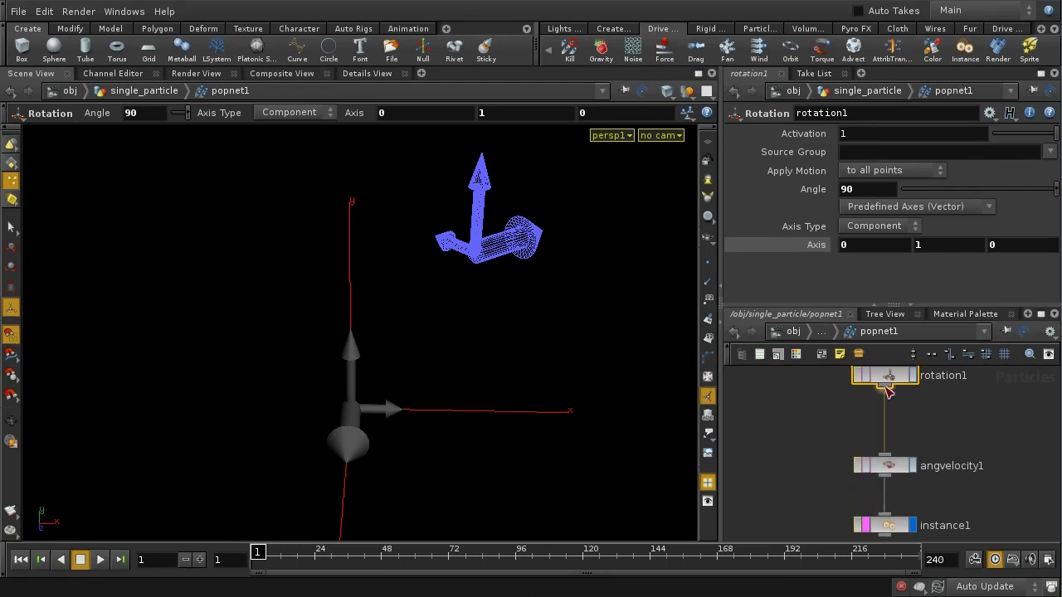
drag(886, 377, 886, 398)
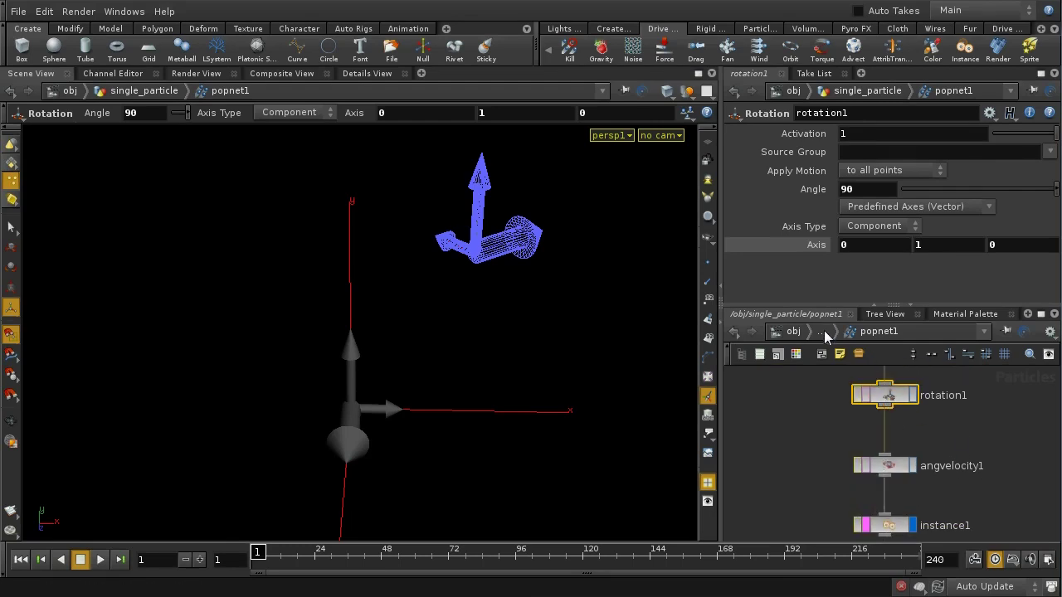
Step: Bypass rotation1, return to the single_particle network, display copy1 and check its motion on the timeline
click(858, 395)
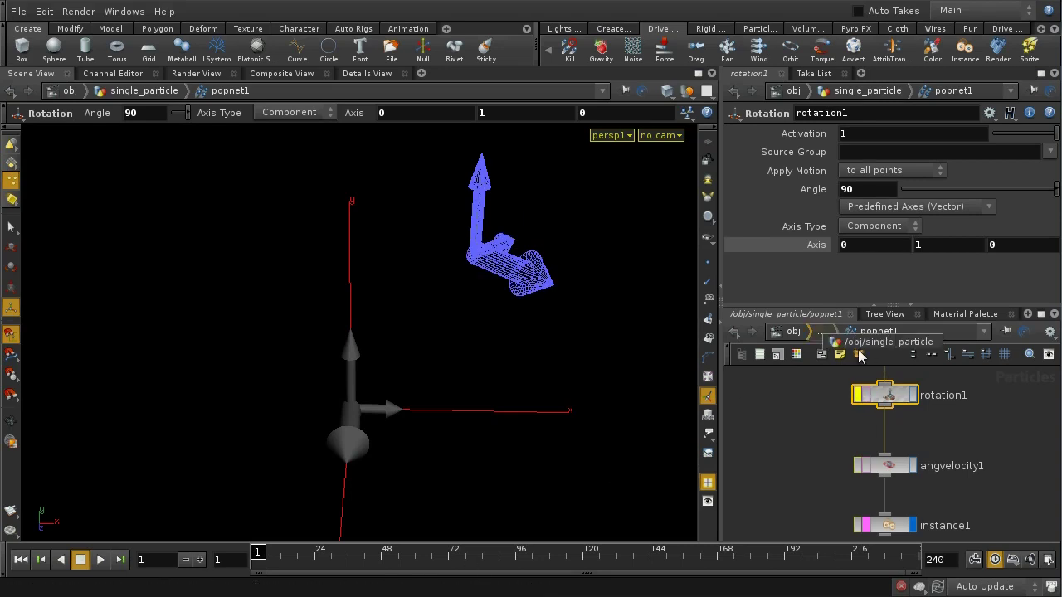
click(879, 341)
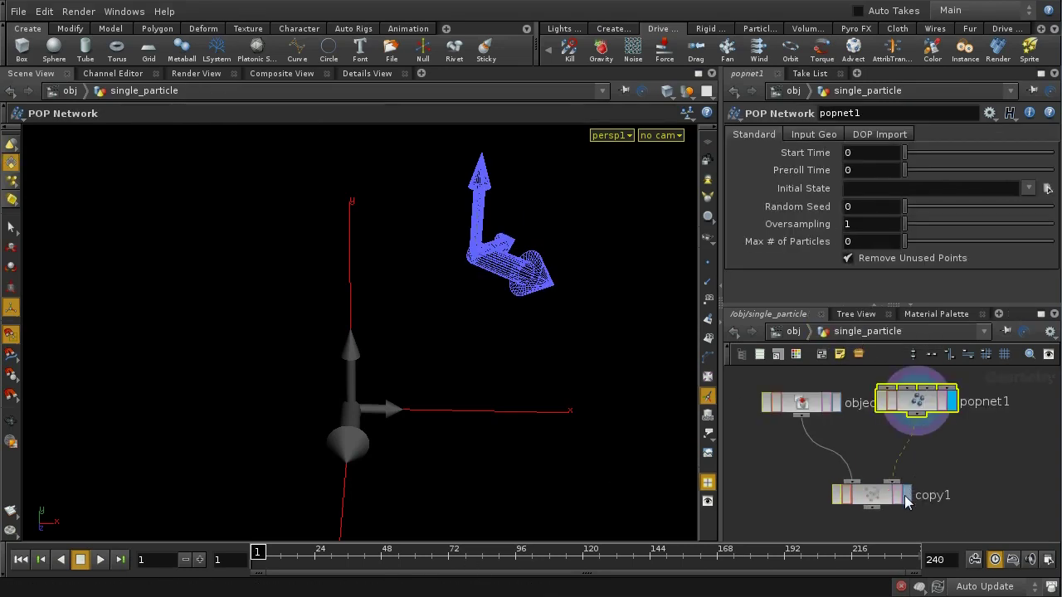
click(907, 495)
click(871, 494)
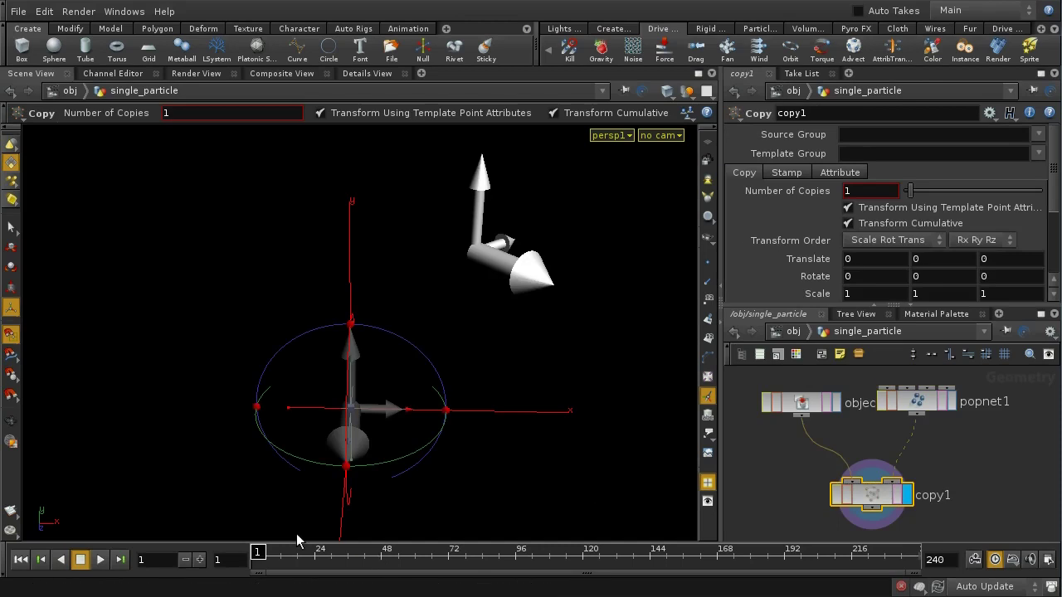
mouse_move(254, 557)
mouse_down()
mouse_move(332, 561)
mouse_move(236, 558)
mouse_up()
Step: Examine the point attributes of copy1 and popnet1 in the geometry spreadsheet
click(362, 73)
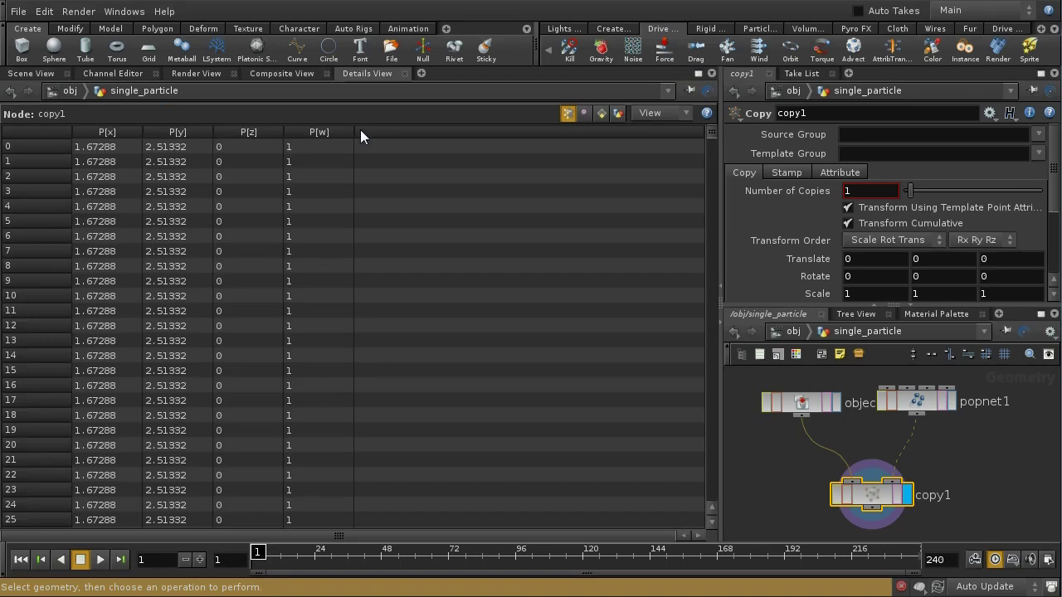
click(913, 402)
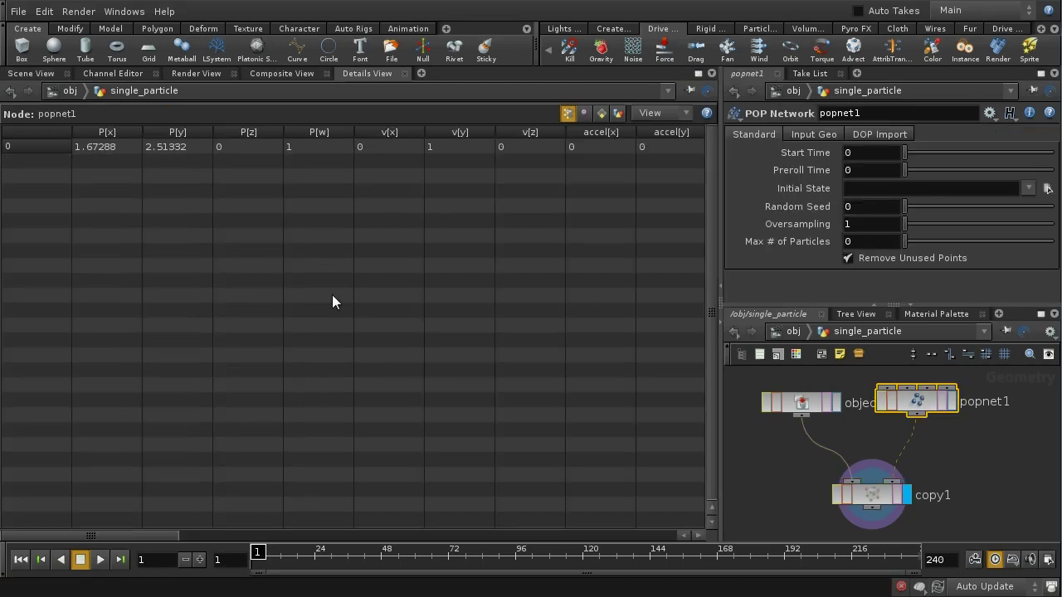
drag(155, 535, 470, 569)
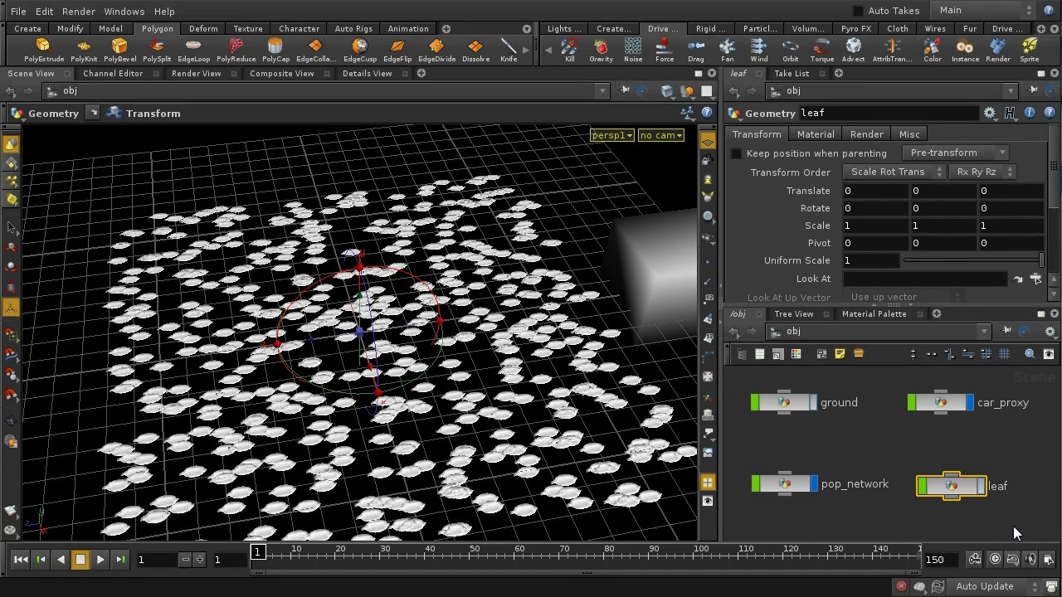
Step: In the leaf scene, briefly display the ground object and check car_proxy's animation on the timeline
click(812, 404)
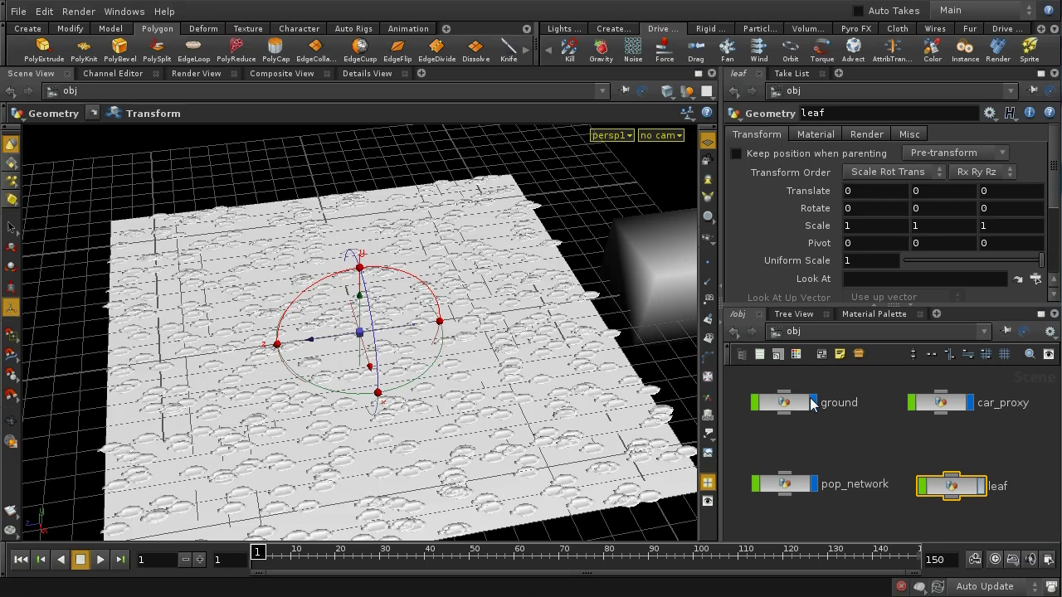
click(813, 404)
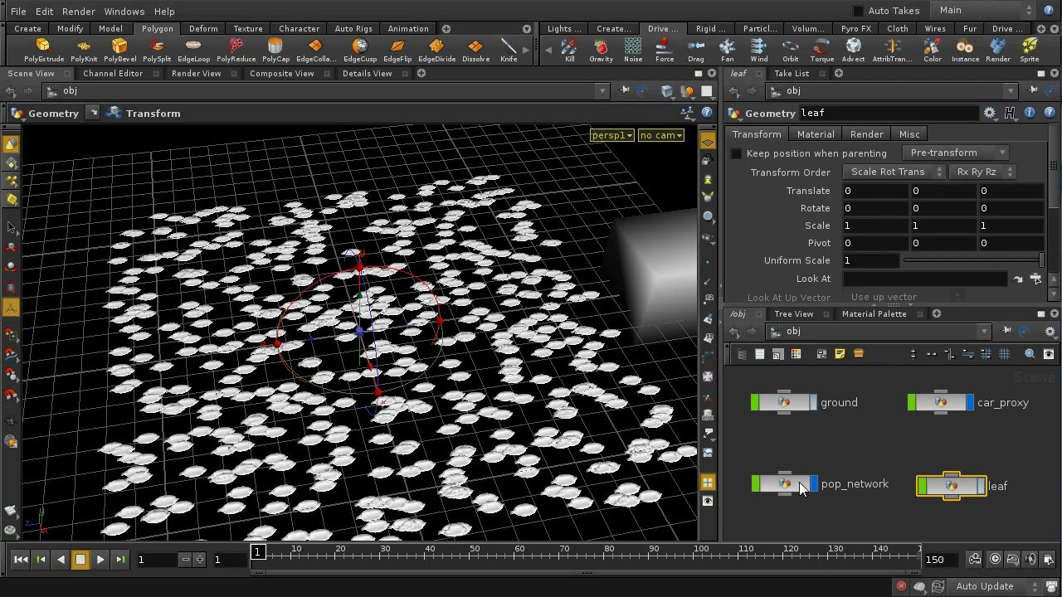
click(939, 404)
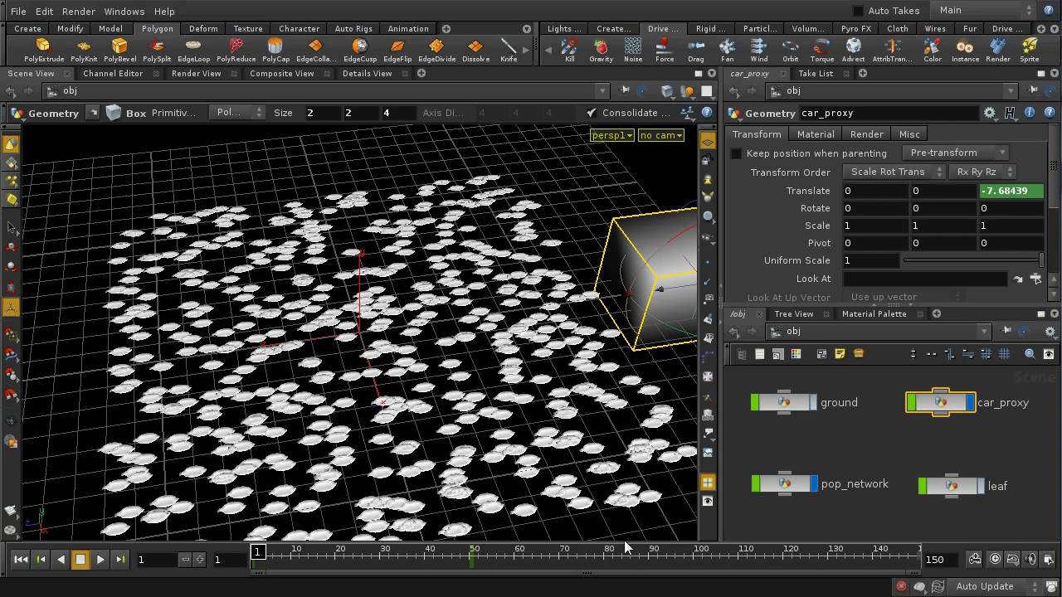
mouse_move(264, 554)
mouse_down()
mouse_move(489, 556)
mouse_move(257, 554)
mouse_up()
Step: Go into popnet1 inside pop_network and review source1's birth, attribute and emission source settings
double_click(785, 486)
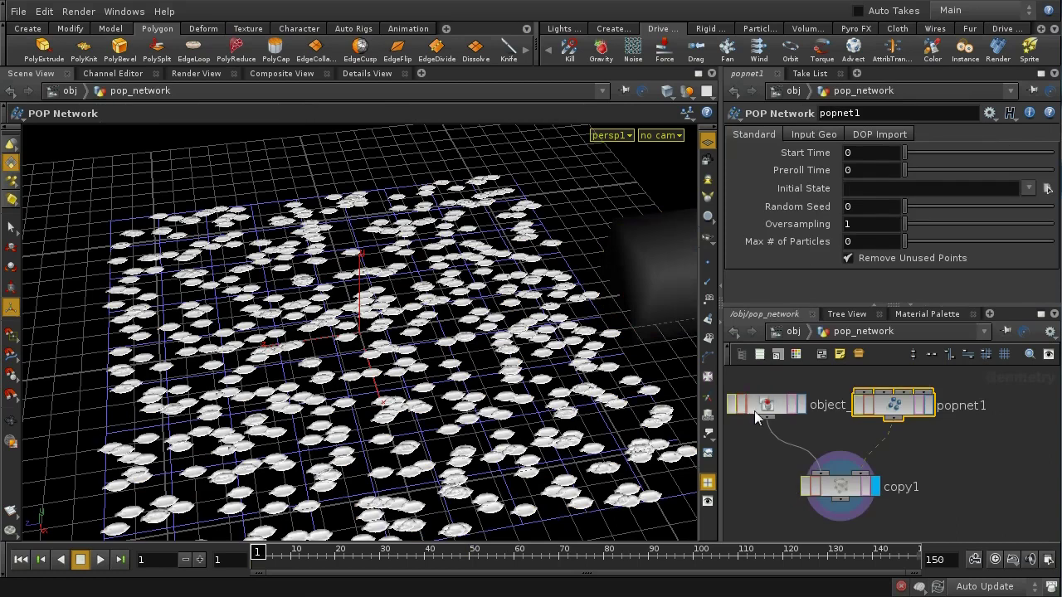
double_click(896, 410)
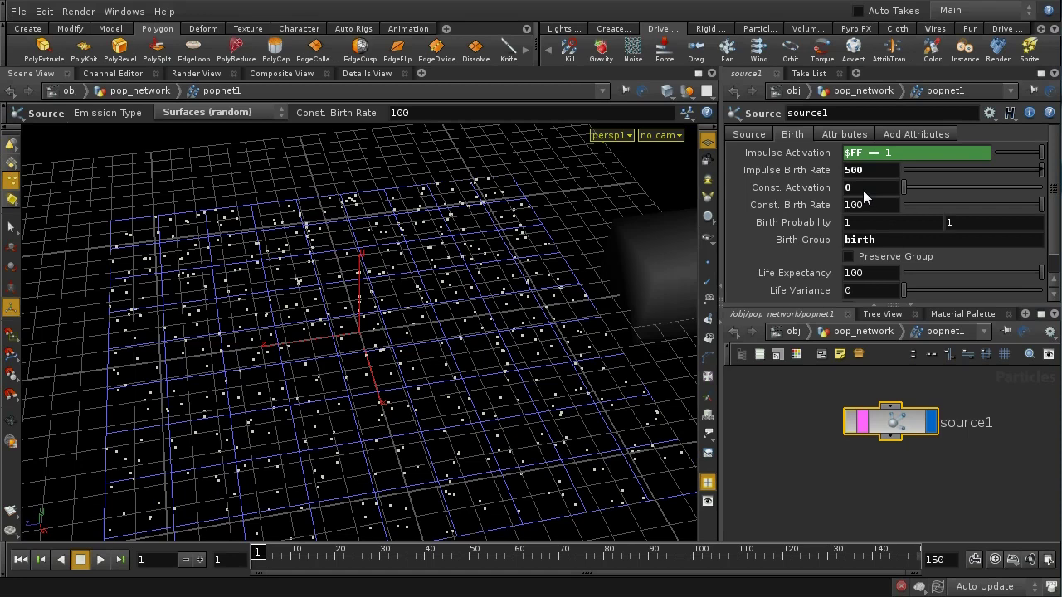
click(838, 134)
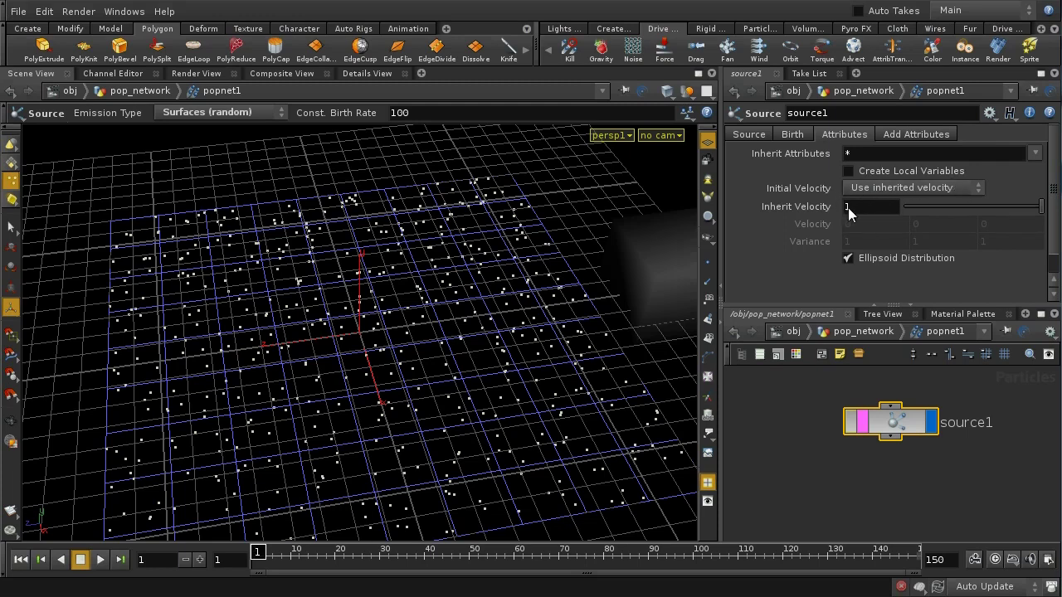
click(750, 135)
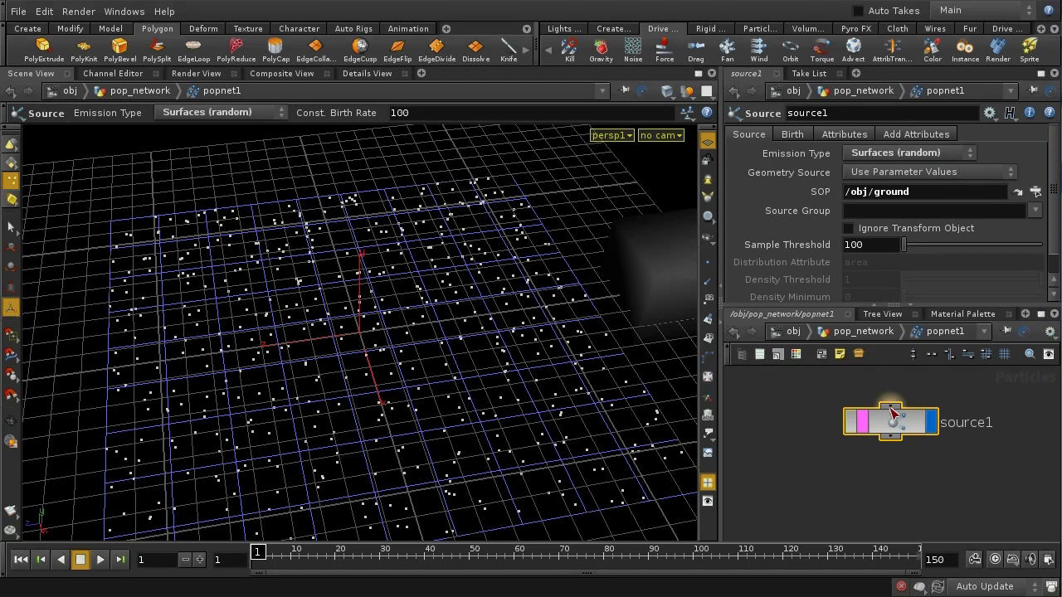
Step: Scrub the timeline to frame 26 and back to 1 to watch the car proxy pass over the particles
middle_drag(883, 487, 882, 470)
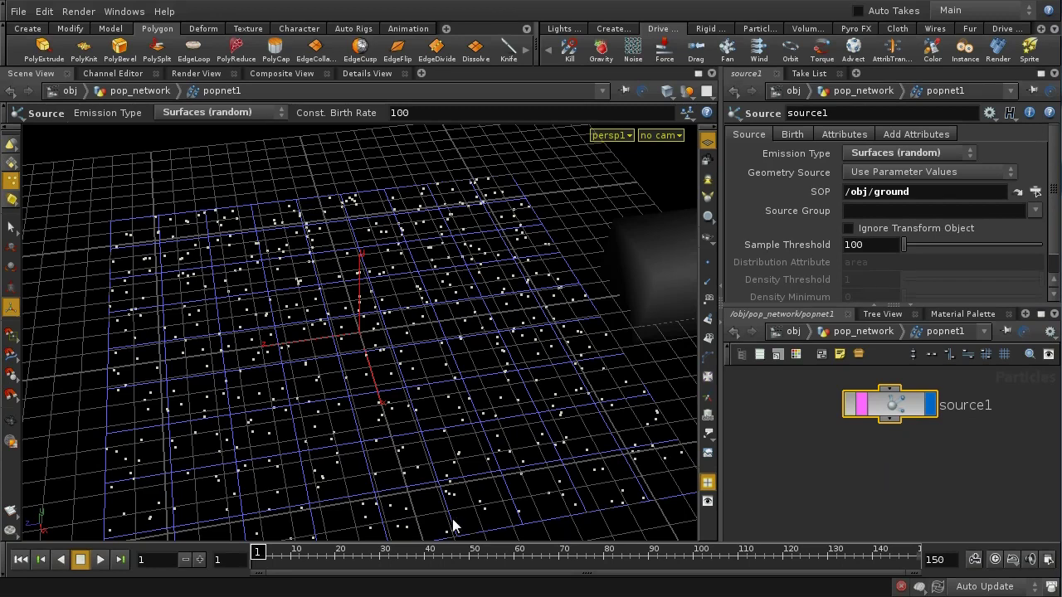
drag(259, 550, 362, 551)
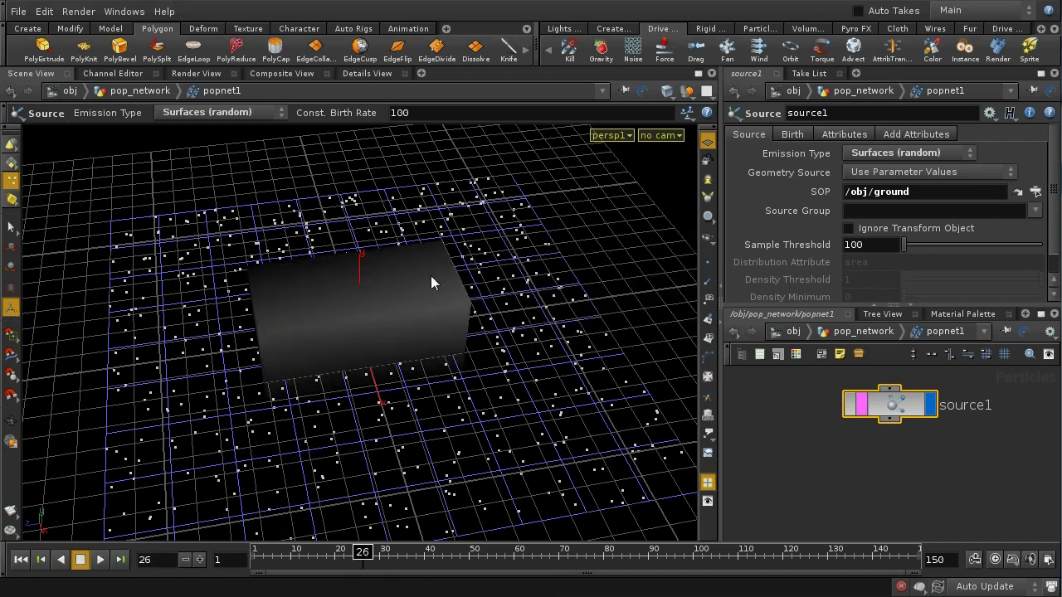
drag(365, 553, 248, 562)
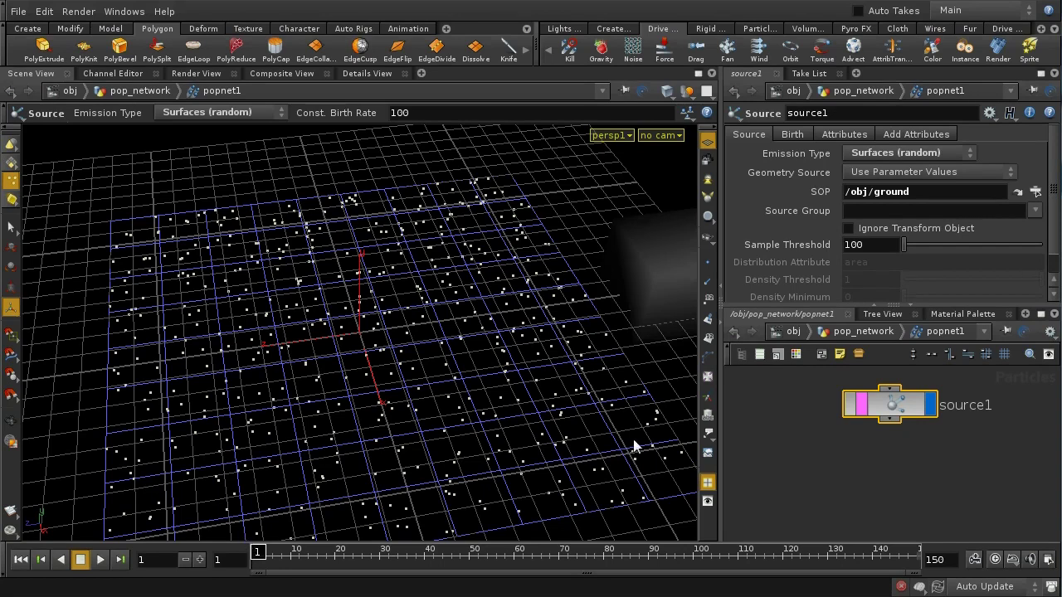
Step: Add a Group node connected below source1
key(Tab)
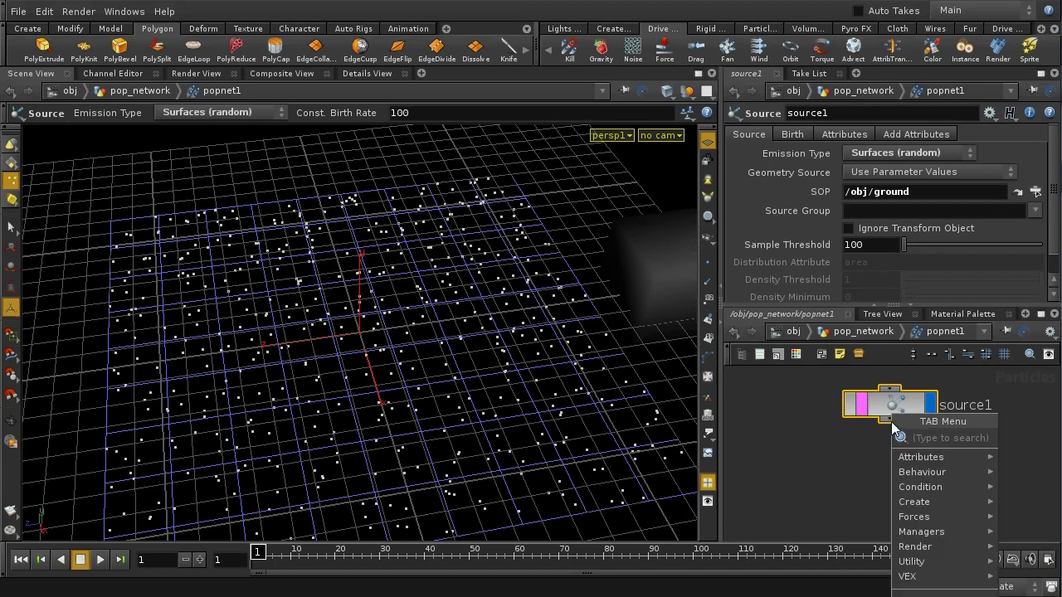
text(Group)
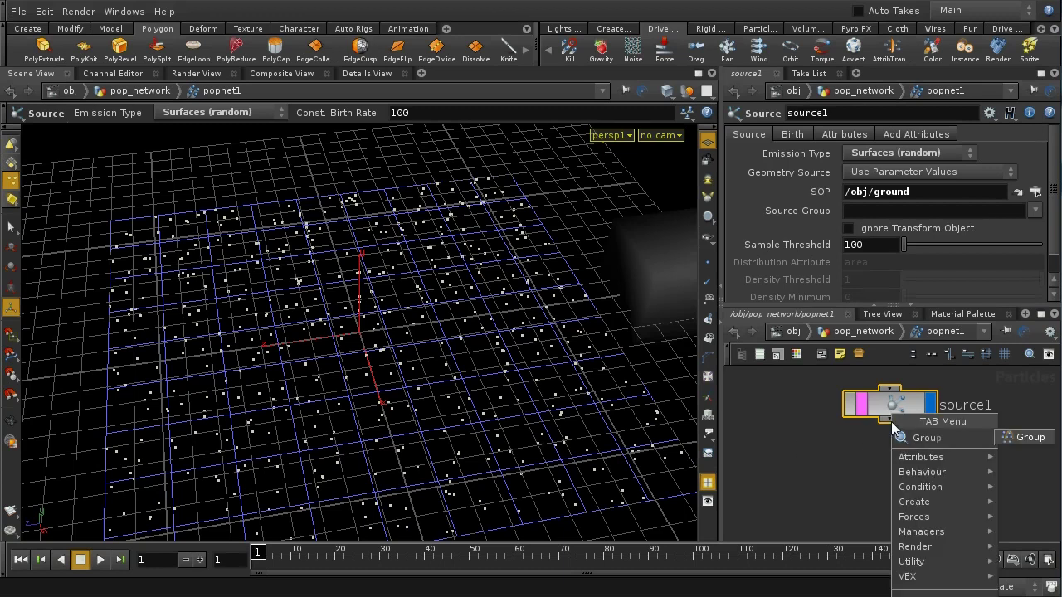
click(1045, 442)
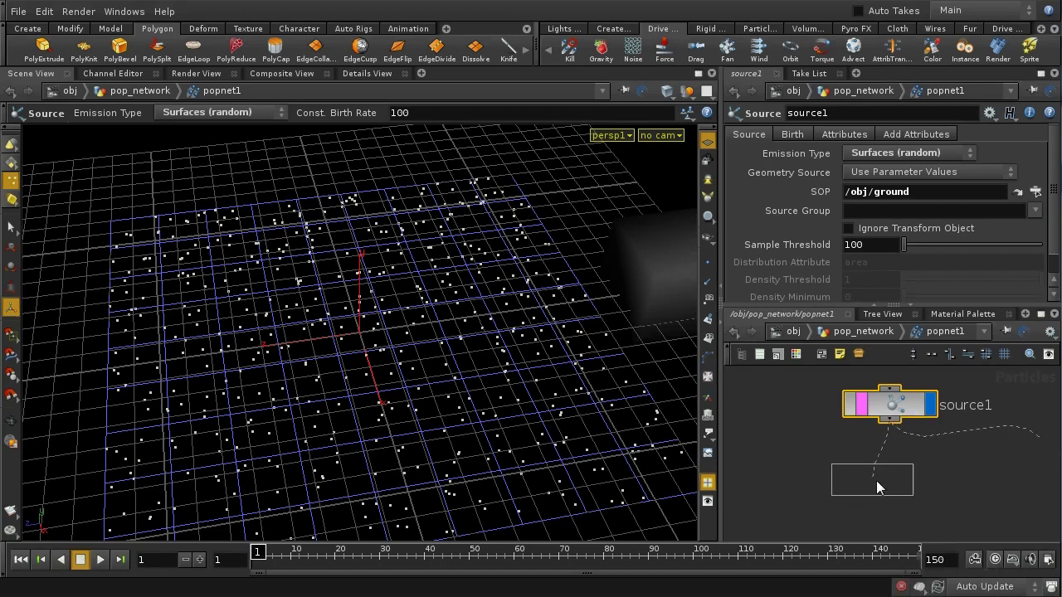
click(888, 484)
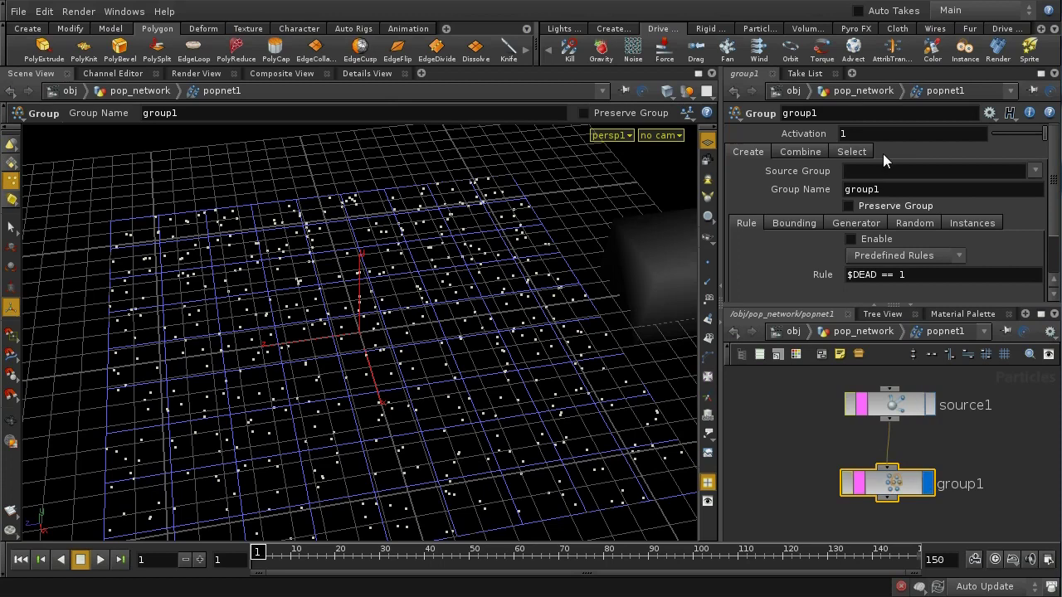
Step: Rename the Group node to just_in_car and set its group name to $OS
click(799, 117)
text(just_in_car)
key(Return)
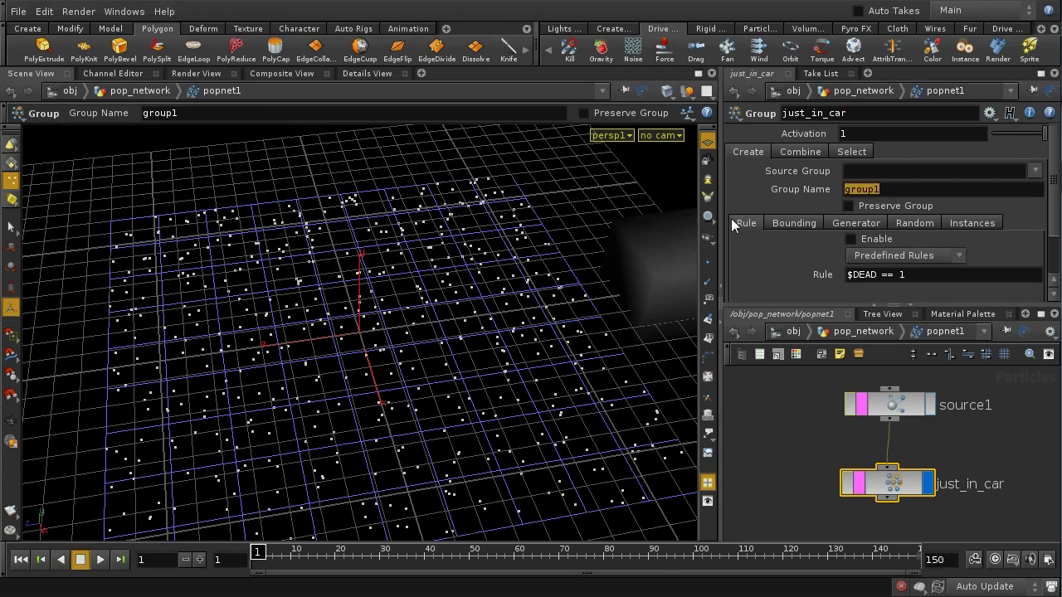
text($OS)
key(Return)
Step: Enable bounding on just_in_car with a Bounding Object, use /obj/car_proxy as its SOP, and scrub to frame 22 to check
click(811, 221)
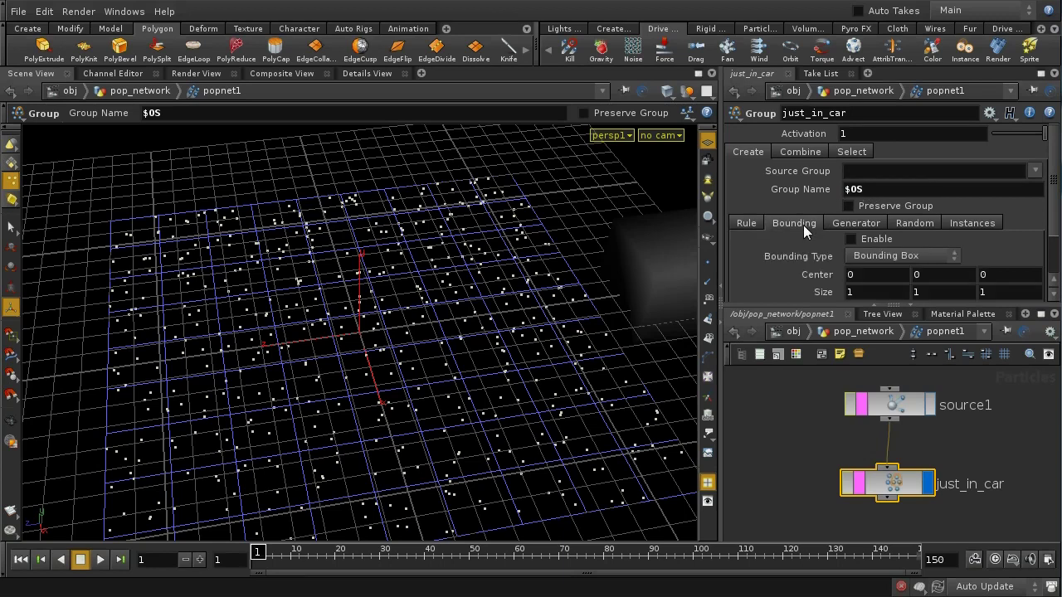
click(852, 238)
click(862, 256)
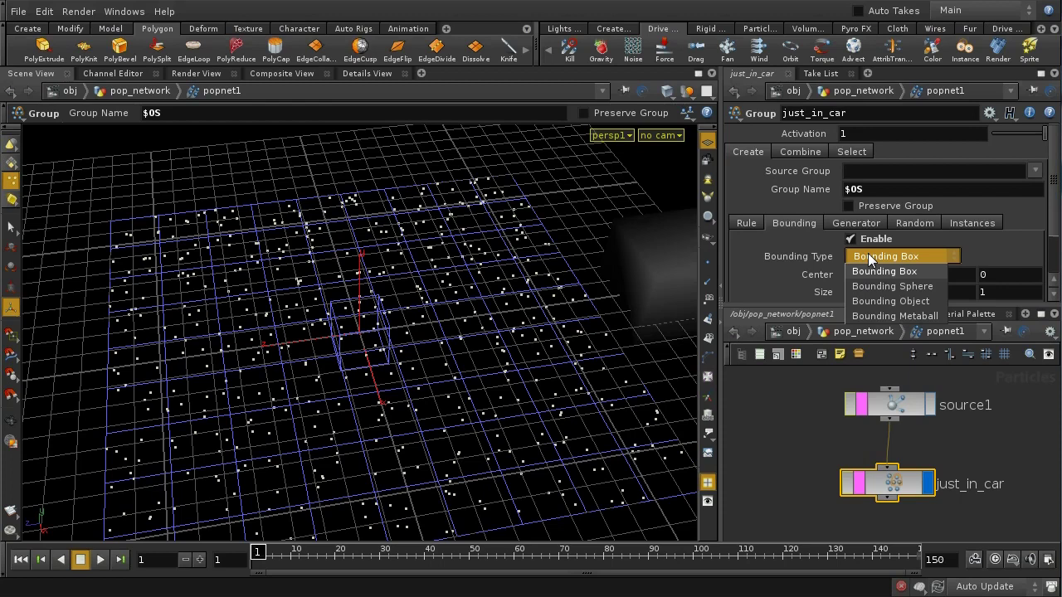
click(874, 300)
scroll(1050, 239, down, 3)
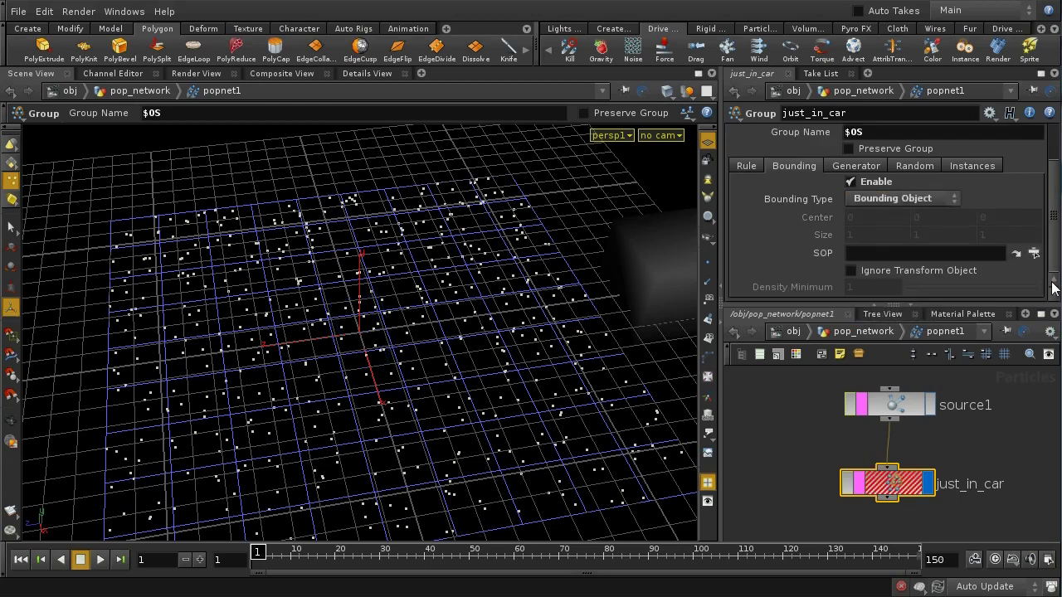
click(1034, 253)
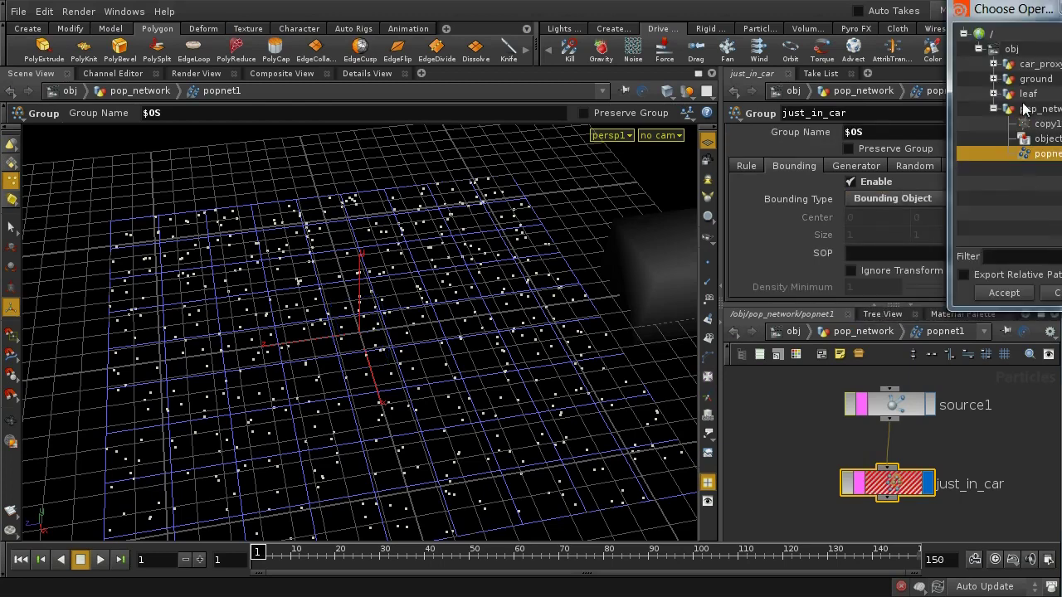
click(1029, 65)
click(1004, 295)
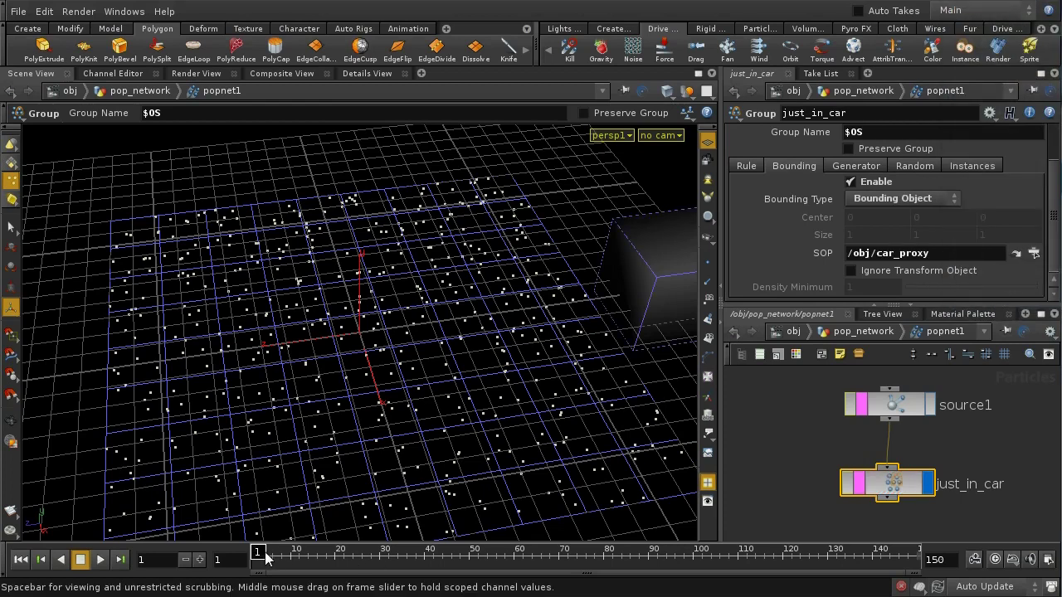
drag(264, 554, 343, 564)
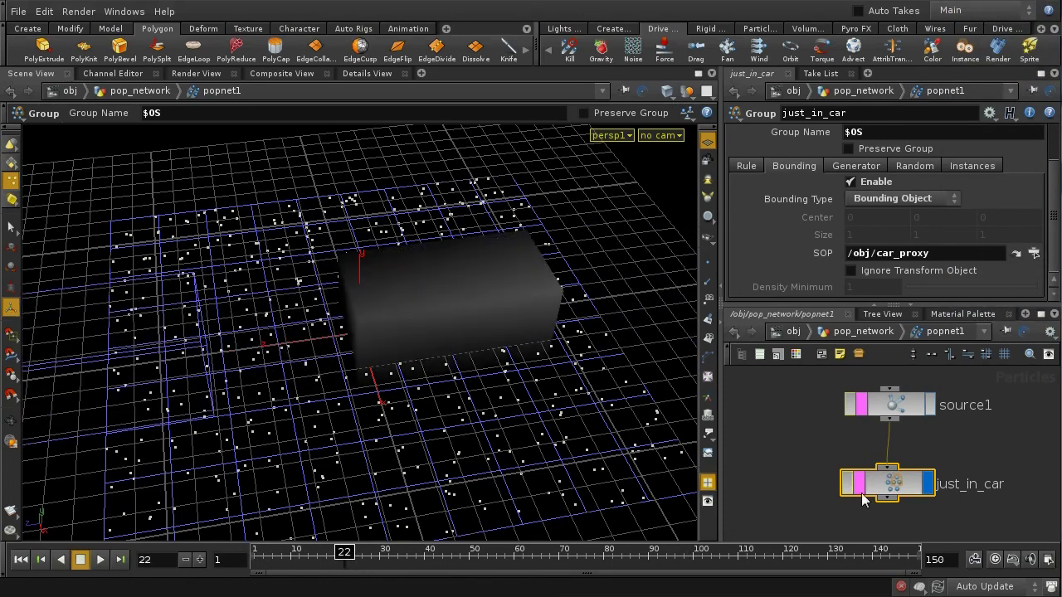
Step: Check just_in_car's node info, return to frame 1, and add a Group node connected below just_in_car
middle_click(889, 489)
drag(348, 560, 255, 559)
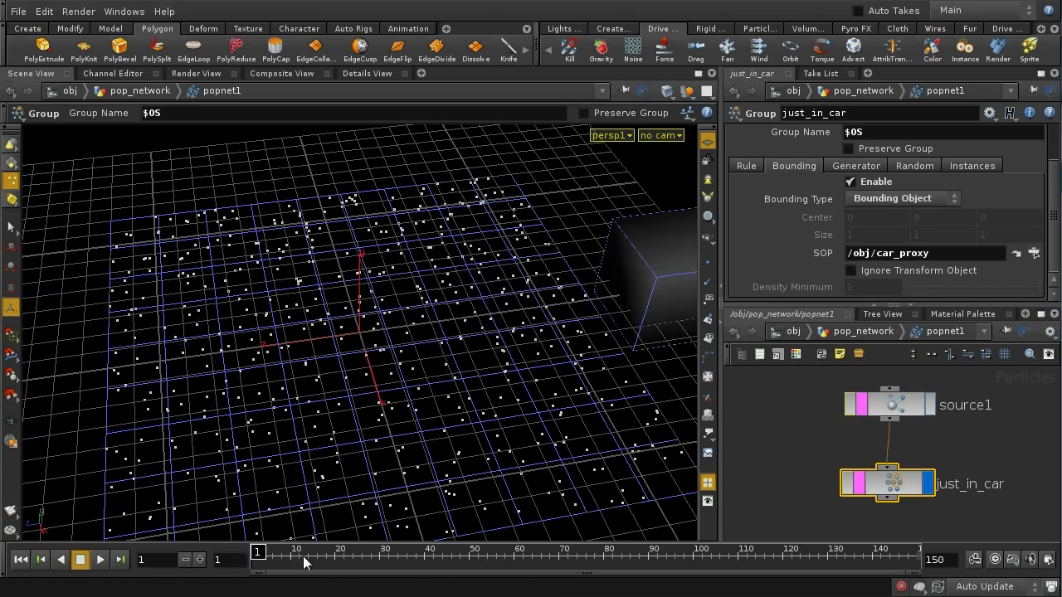
middle_drag(962, 488, 962, 455)
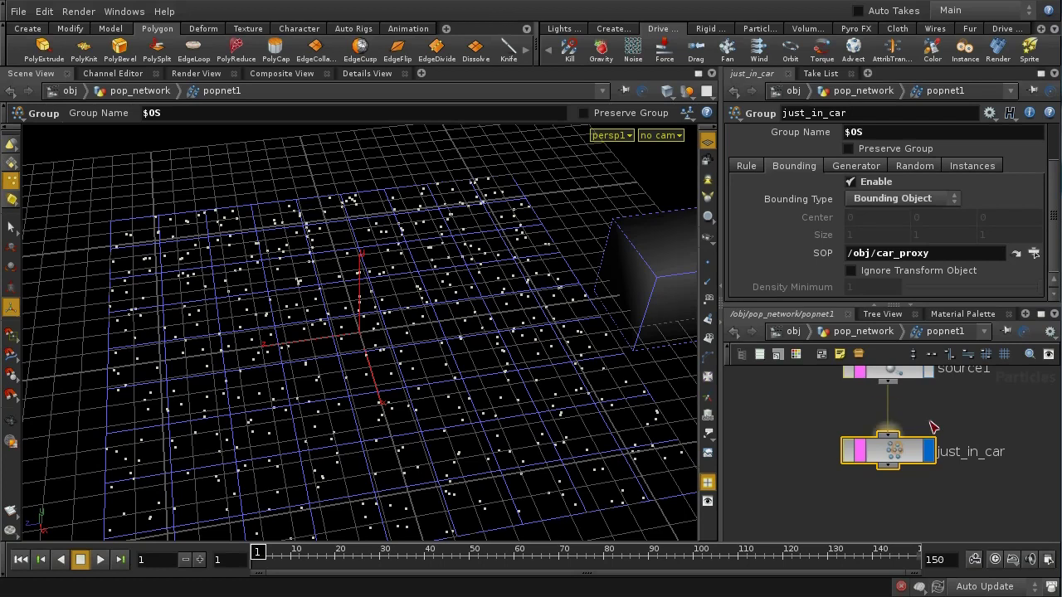
middle_drag(950, 502, 947, 452)
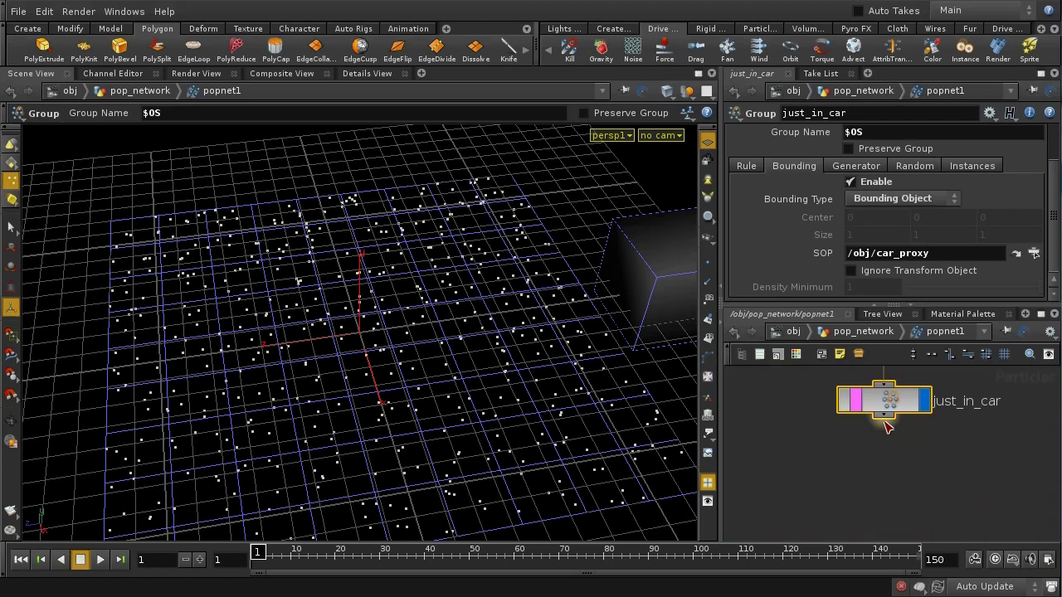
key(Tab)
text(Group)
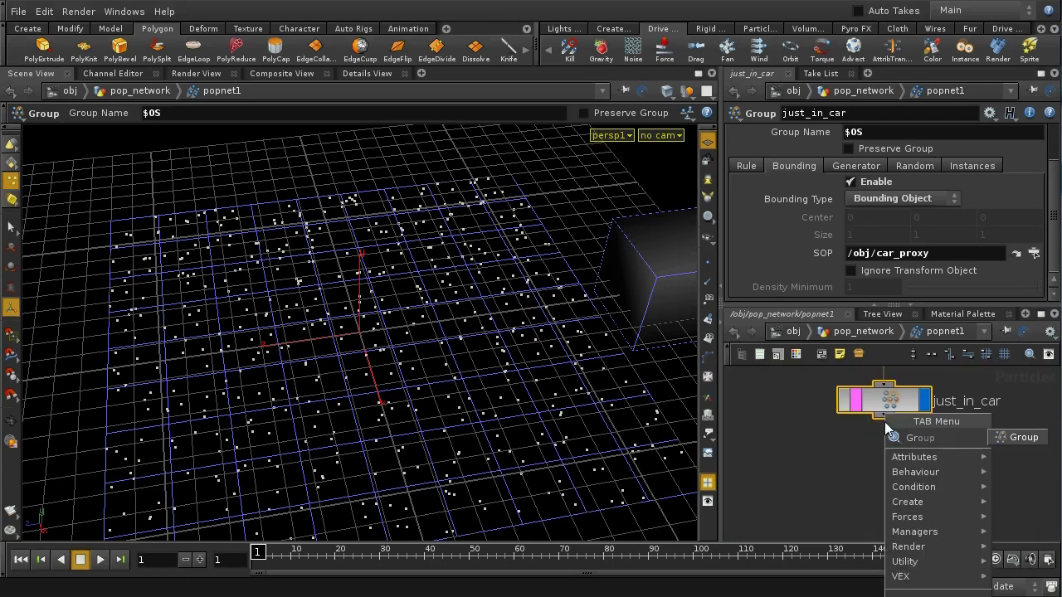
click(1027, 437)
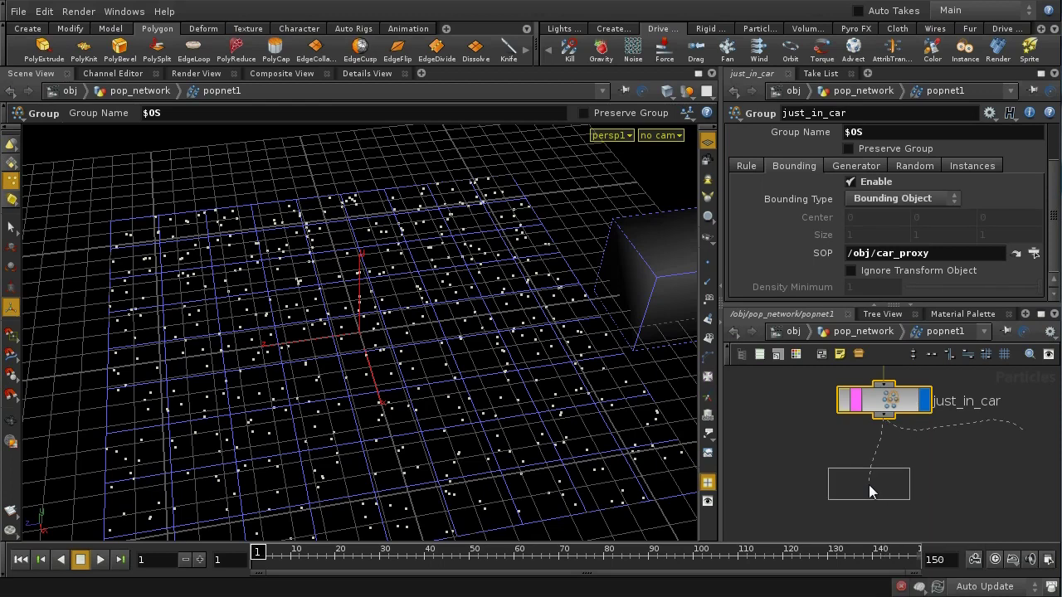
click(893, 482)
drag(914, 487, 904, 488)
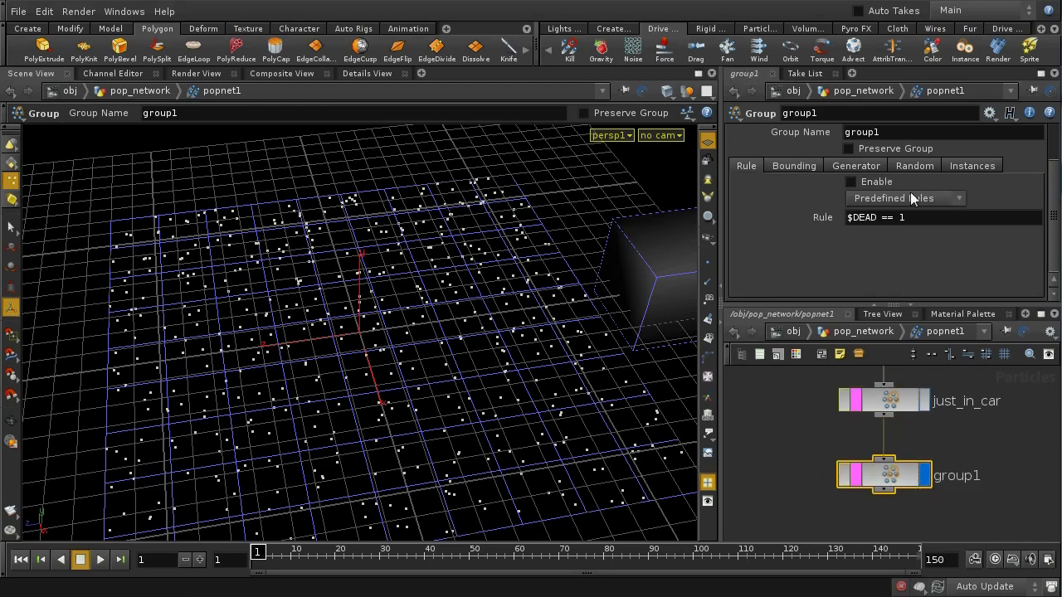
Step: Rename the new Group node to all_in_car, with its group name set to $OS and Preserve Group enabled
double_click(833, 113)
text(all_in_car)
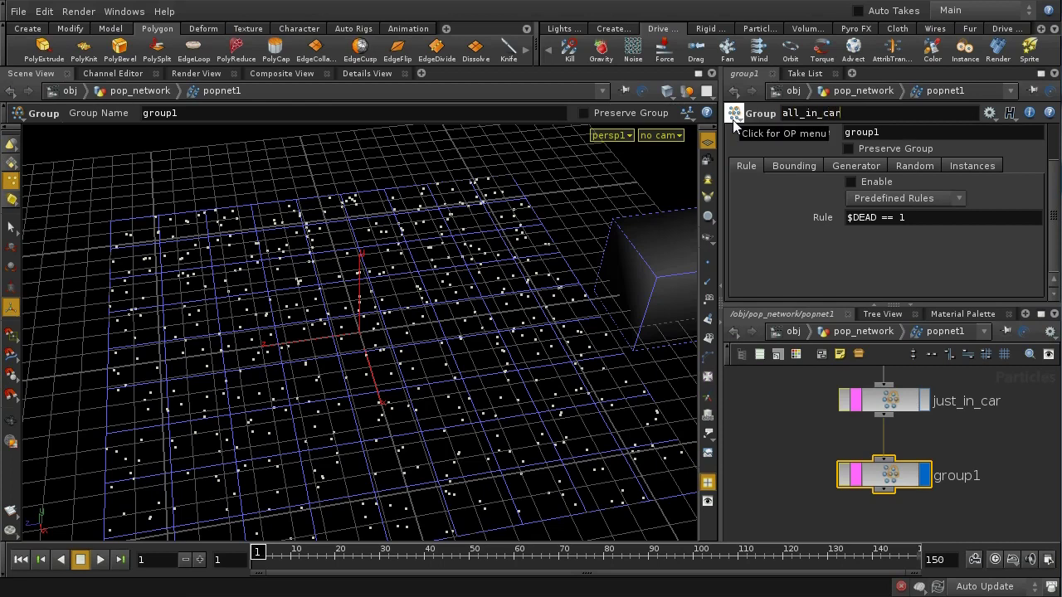
key(Return)
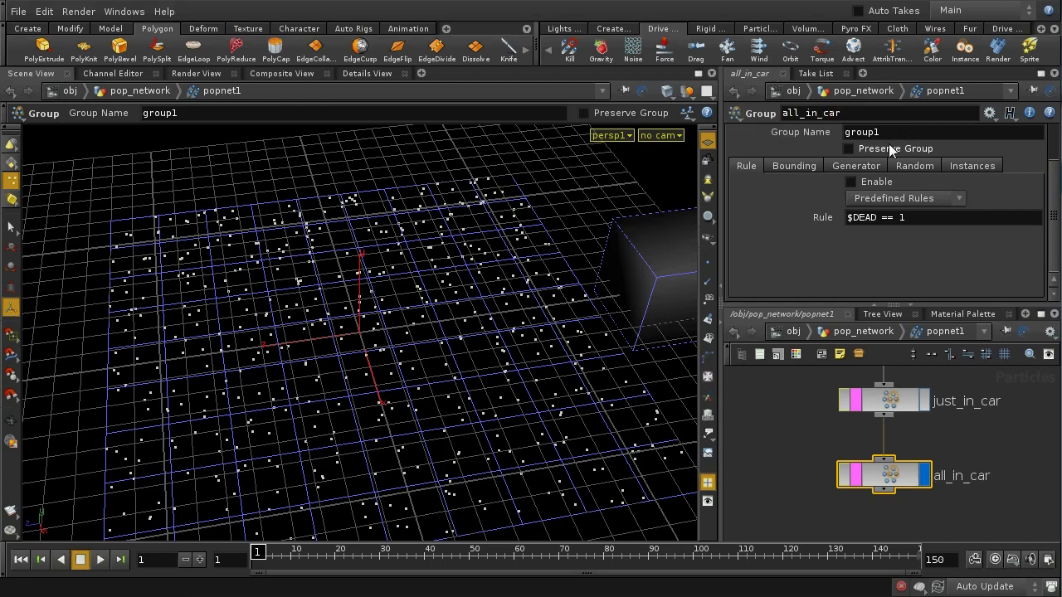
scroll(1052, 137, up, 2)
double_click(863, 189)
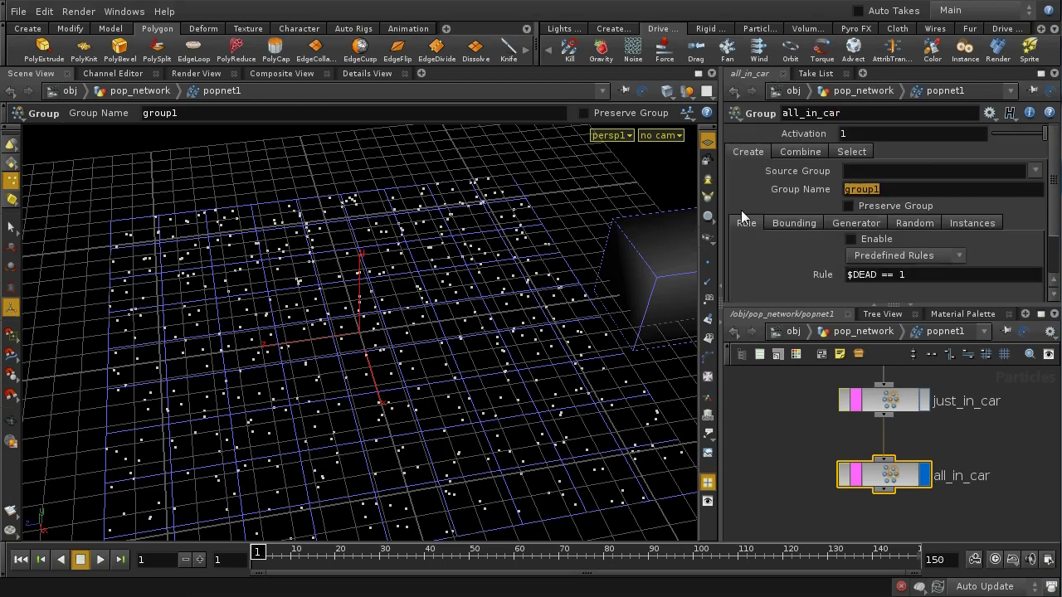
key(BackSpace)
text($OS)
key(Return)
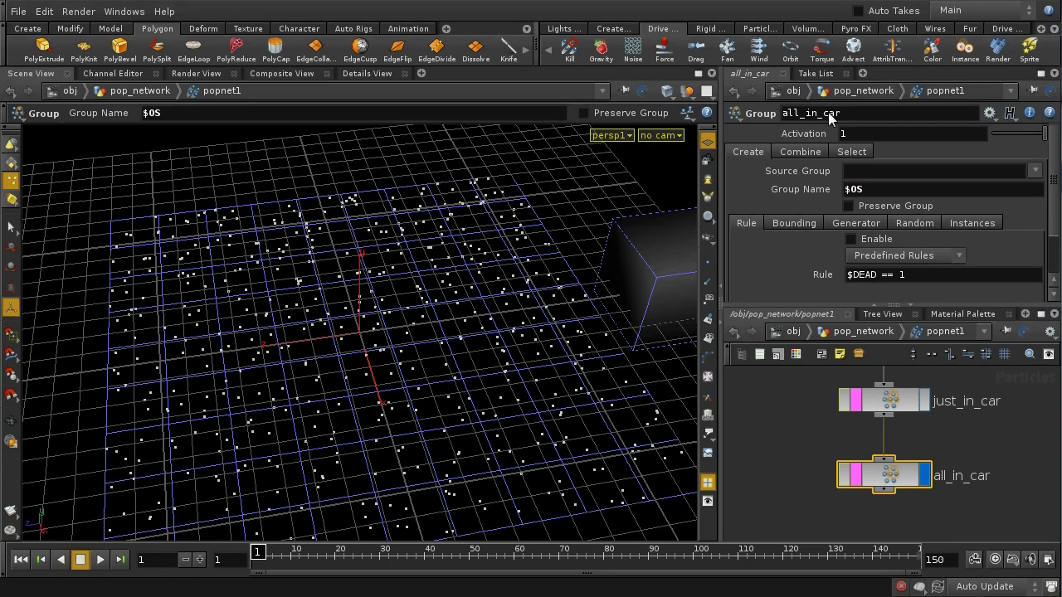
click(847, 207)
Step: Configure all_in_car's group combination as $OS equals $OS, Union (Or) just_in_car
click(815, 153)
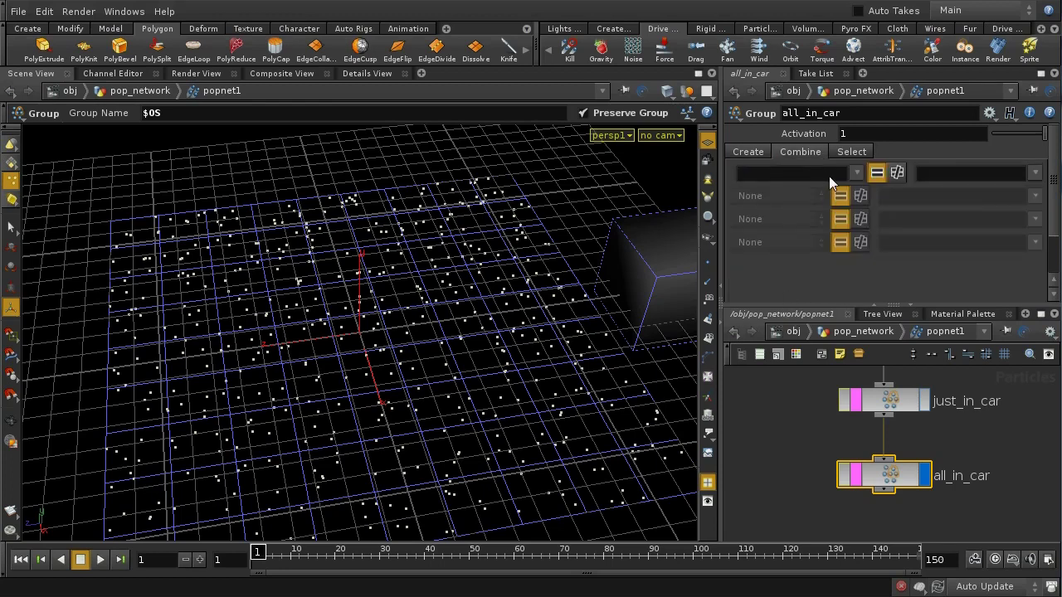
text($0S)
key(Tab)
text($0S)
key(Return)
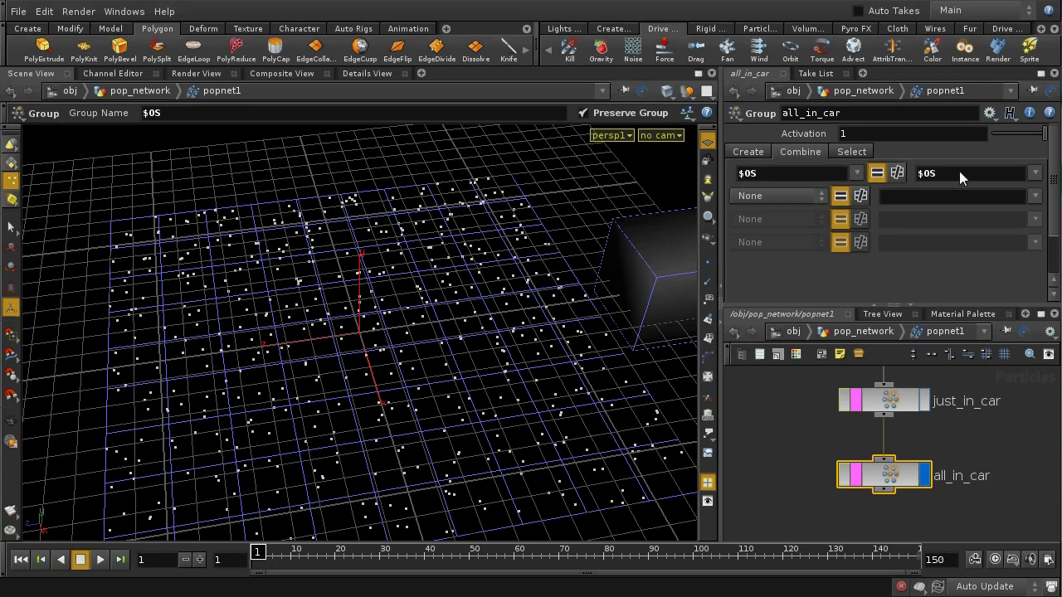
click(819, 198)
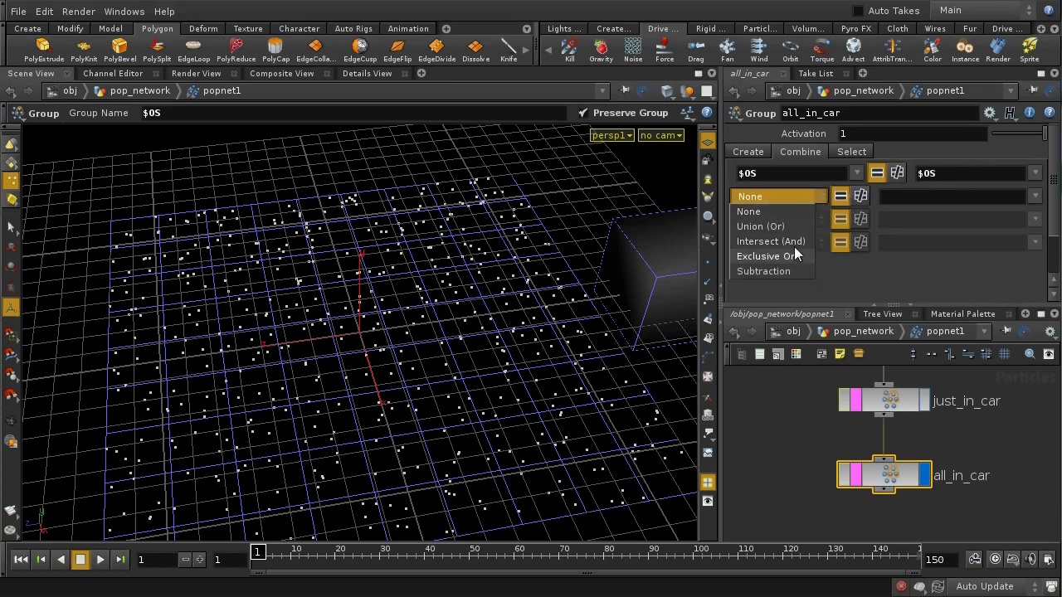
click(791, 226)
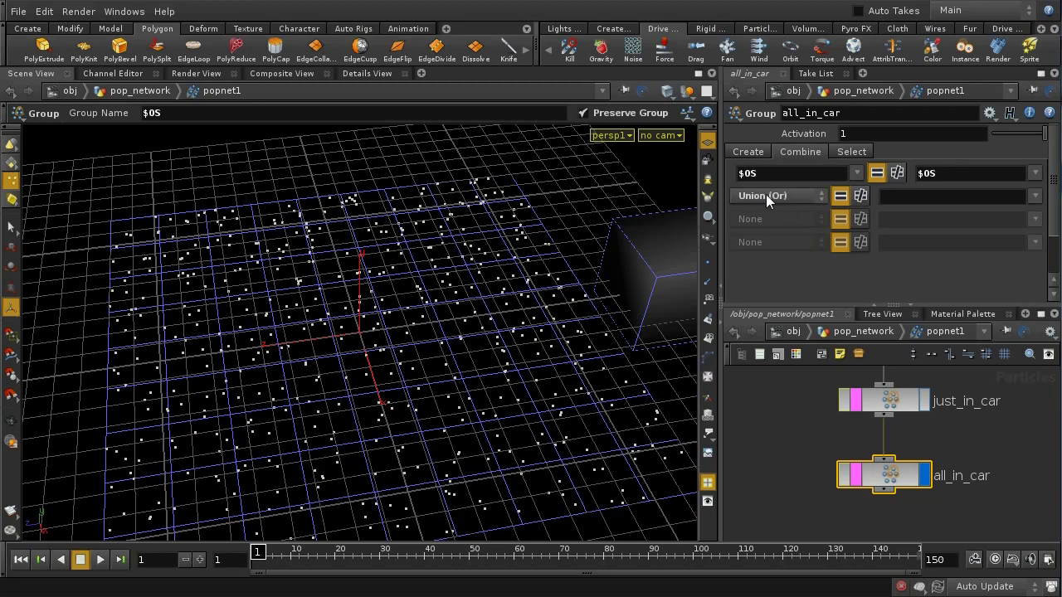
click(1036, 196)
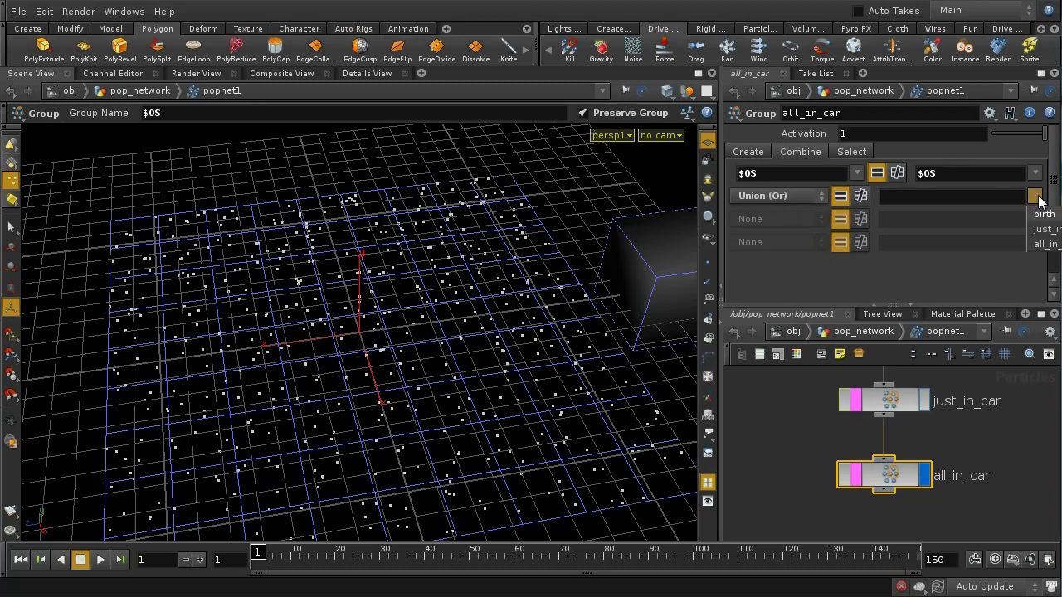
click(1042, 230)
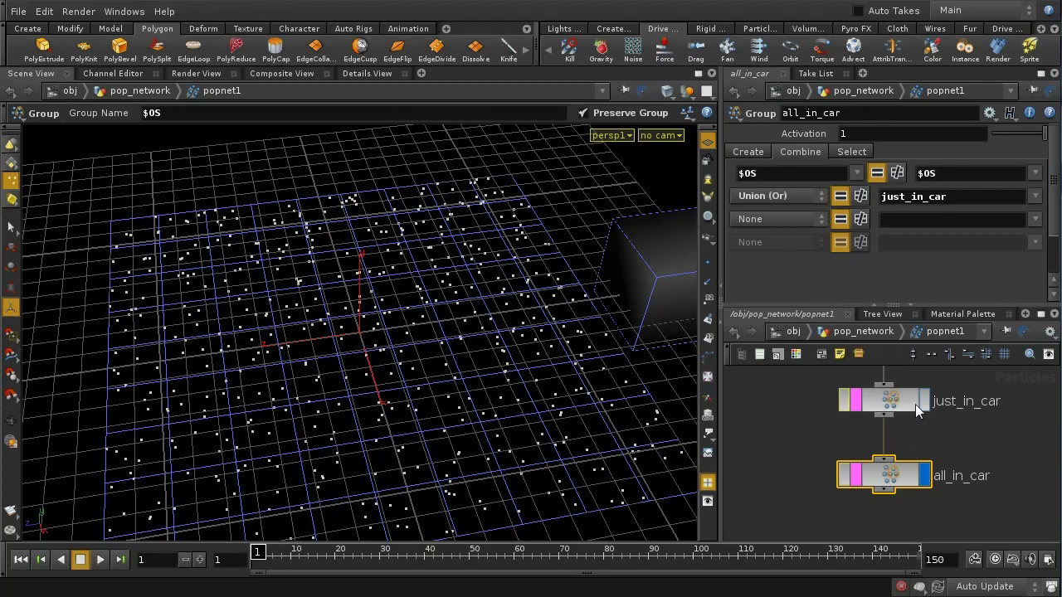
Step: Scrub the timeline forward and examine all_in_car's node info to check how its group accumulates particles
click(753, 153)
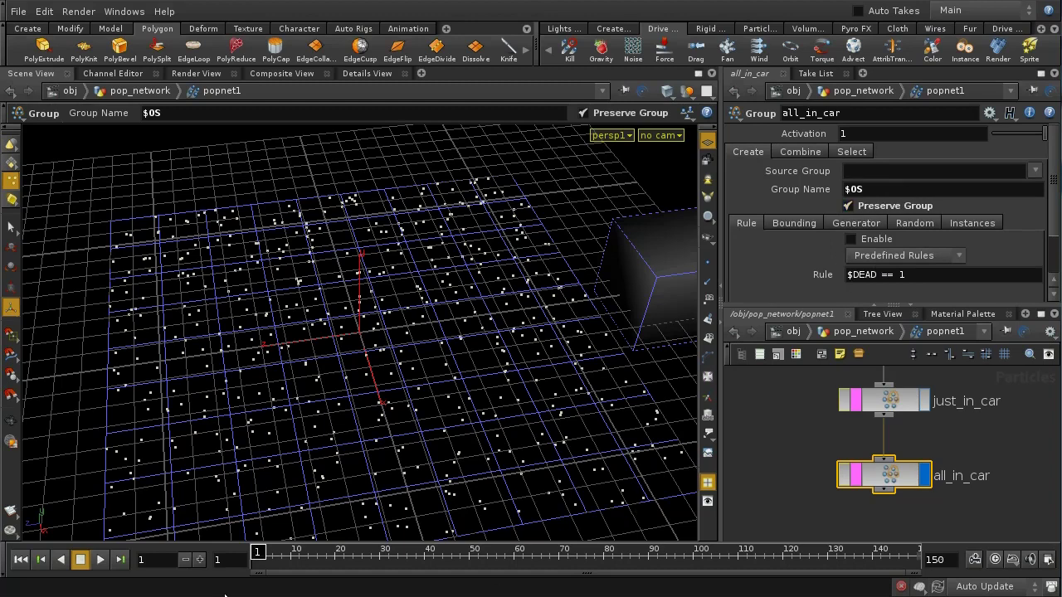
drag(260, 555, 411, 569)
middle_drag(887, 479, 978, 465)
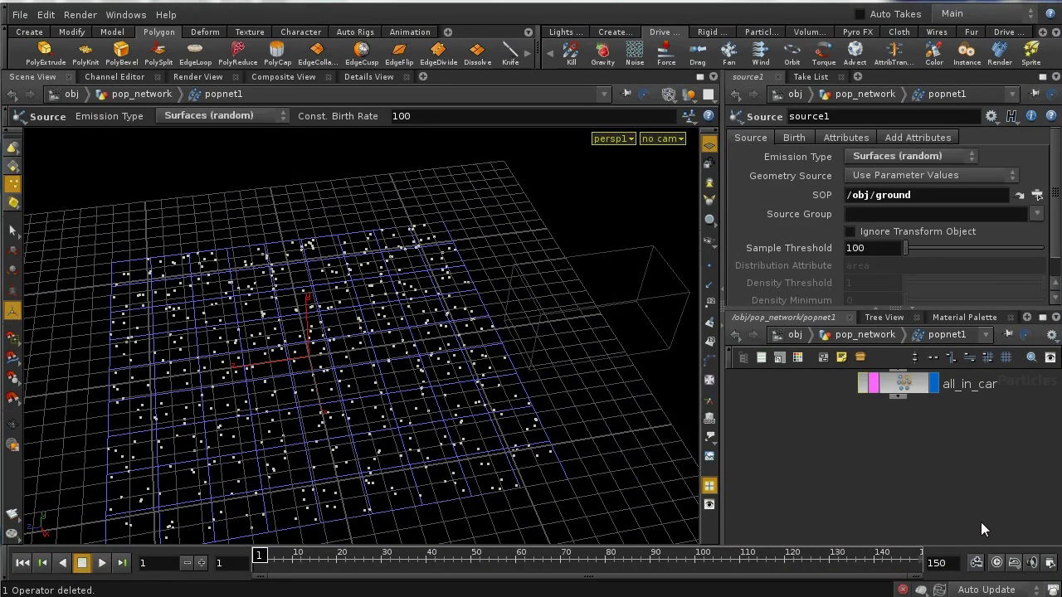
Step: Add a Wind node connected below all_in_car
mouse_move(929, 445)
middle_down()
mouse_move(940, 490)
mouse_move(930, 463)
middle_up()
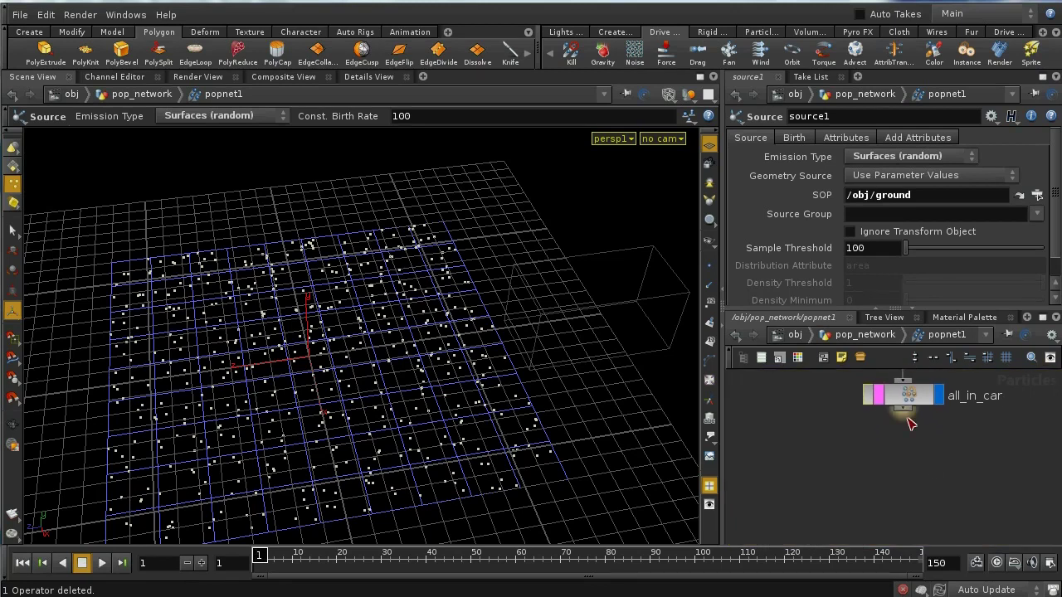
key(Tab)
text(Wind)
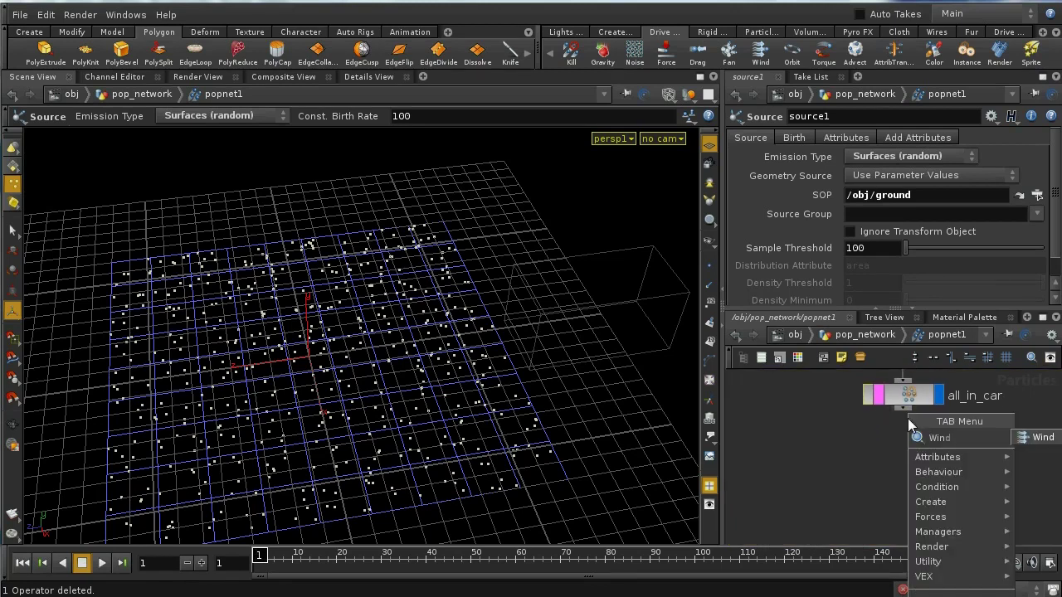
click(1043, 435)
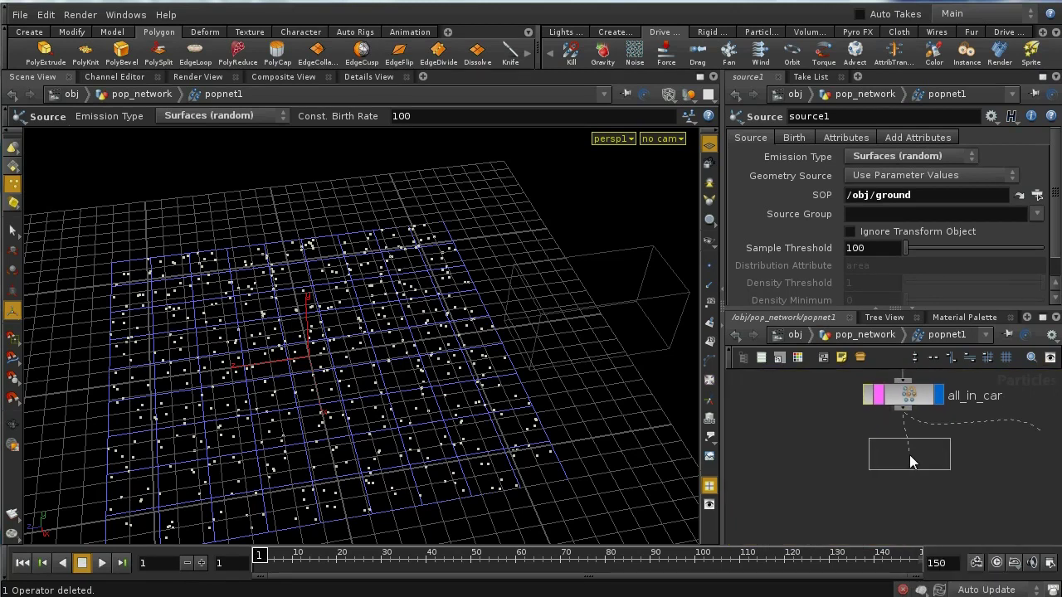
click(909, 462)
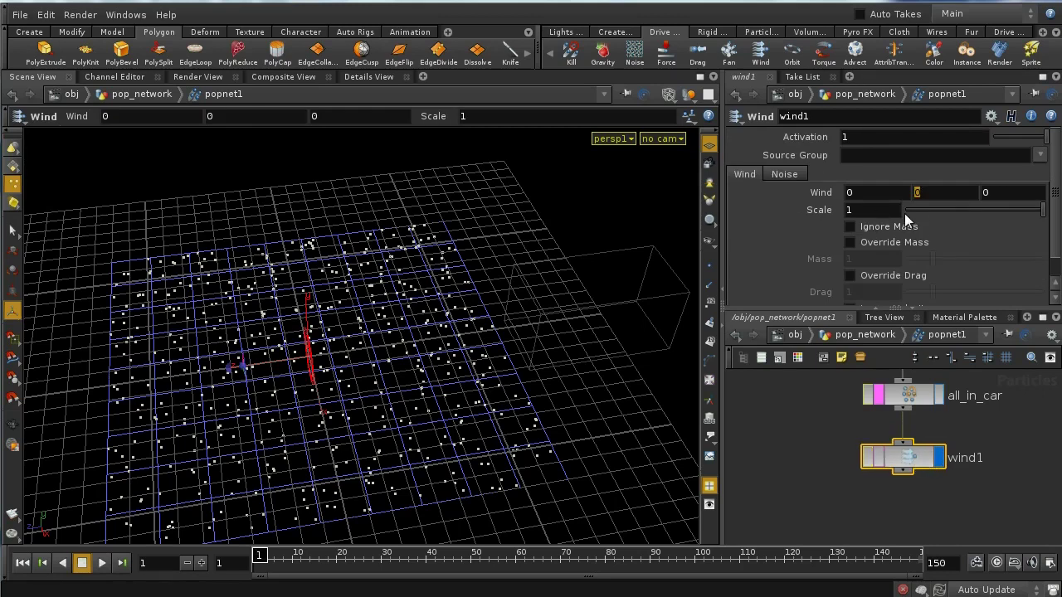
Step: Set wind1's Y wind to 5, with noise frequency 0.5 and noise amplitude 7 on all axes
text(5)
key(Return)
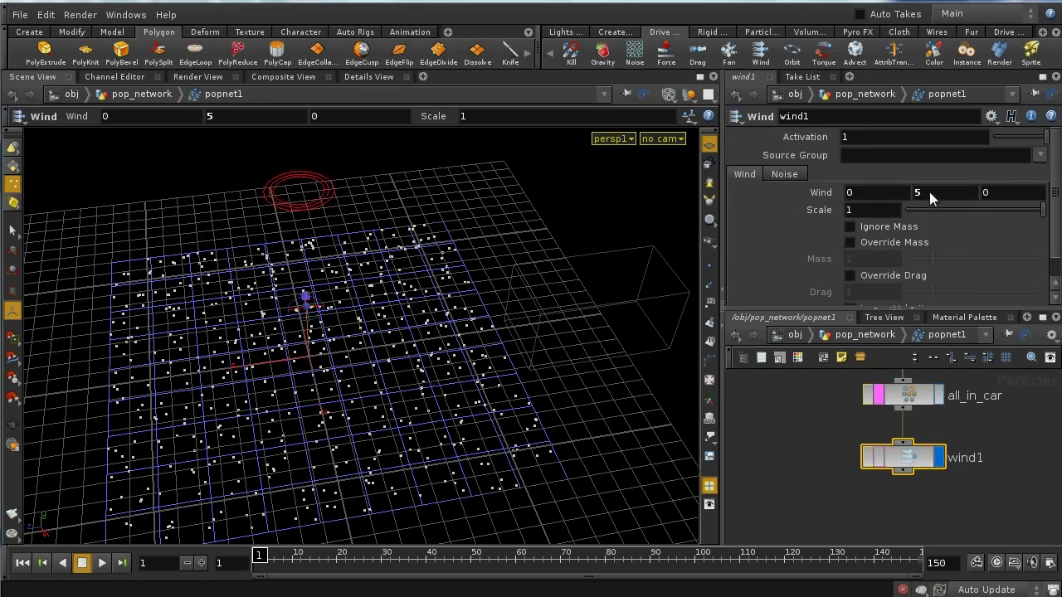
click(784, 174)
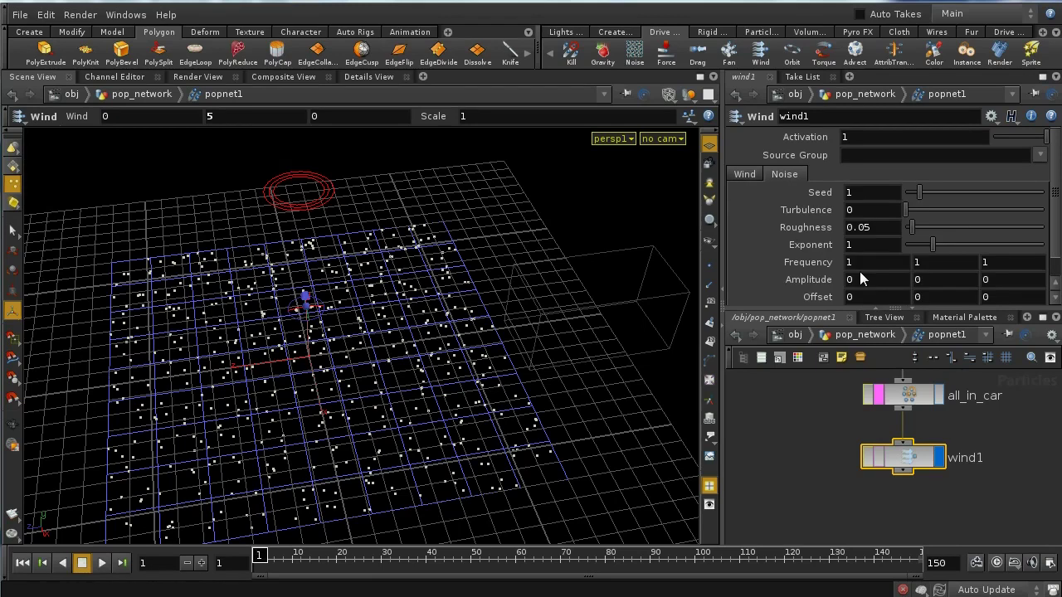
middle_drag(817, 262, 879, 251)
mouse_move(260, 564)
mouse_down()
mouse_move(334, 568)
mouse_move(245, 568)
mouse_up()
Step: Restrict wind1 to the source group just_in_car and scrub the timeline to check the particle motion
click(1037, 155)
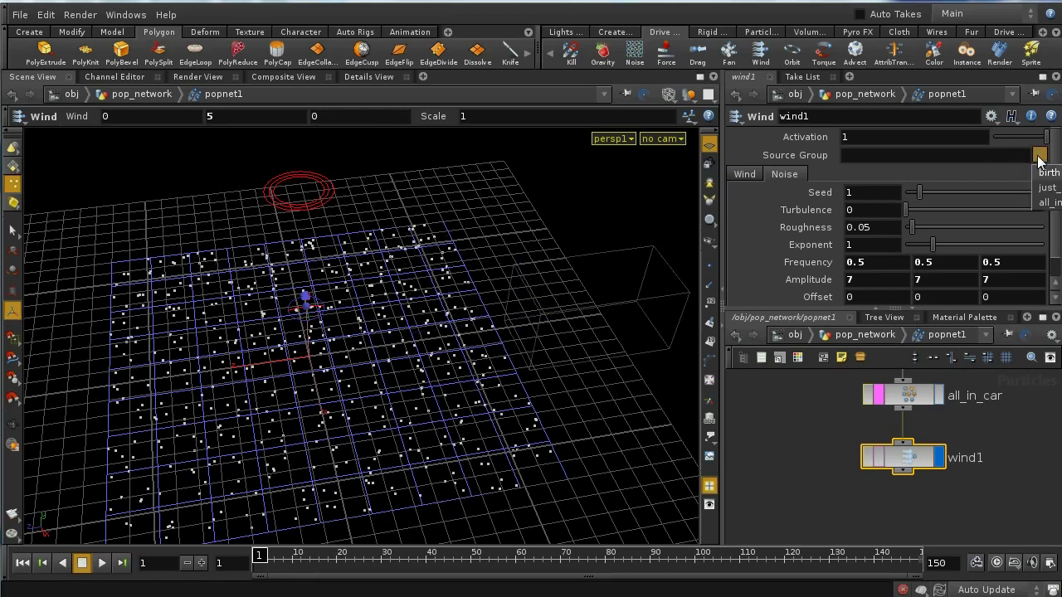
click(1043, 194)
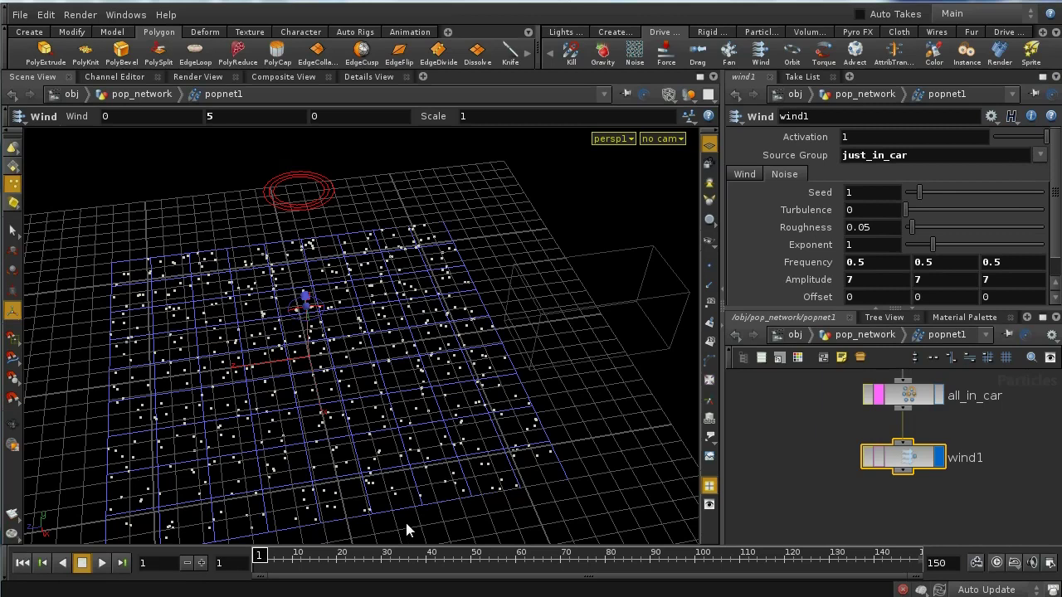
mouse_move(266, 556)
mouse_down()
mouse_move(434, 588)
mouse_move(248, 580)
mouse_up()
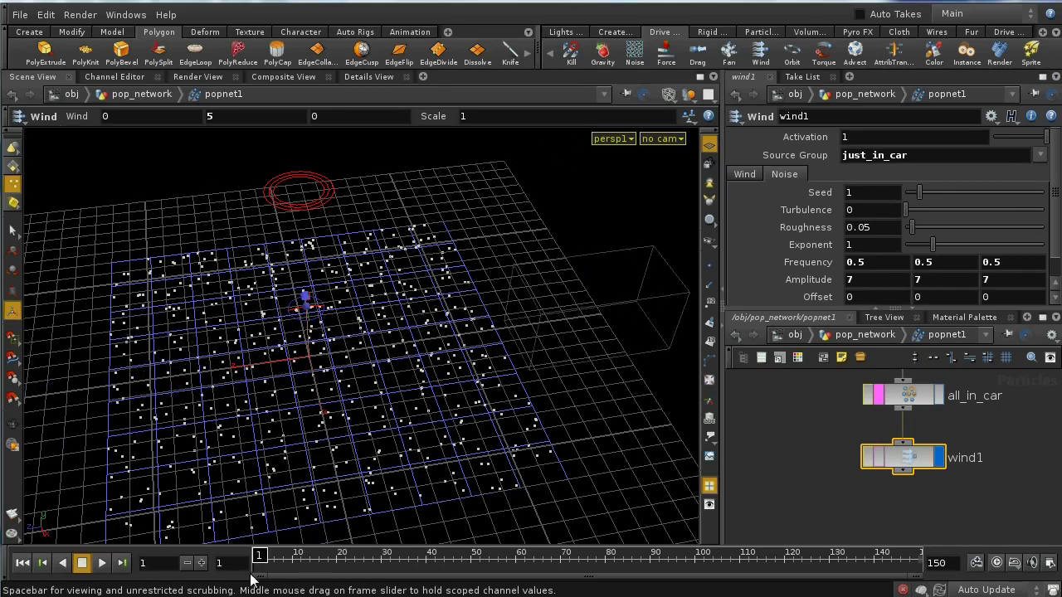
Step: Set wind1's Y wind to 2 and scrub the timeline forward and back to frame 1 to check it
click(738, 173)
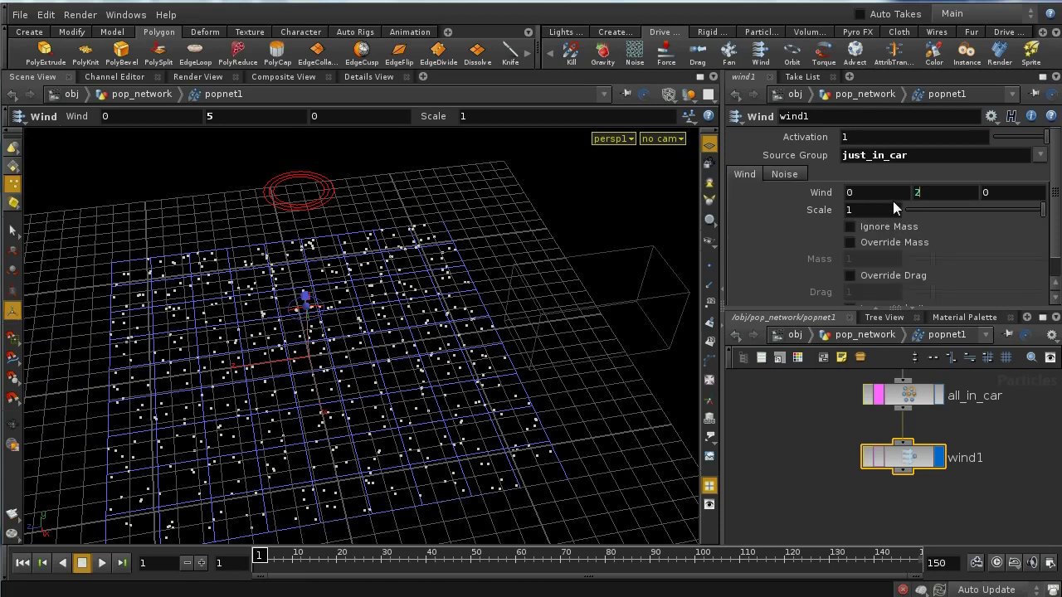
key(Return)
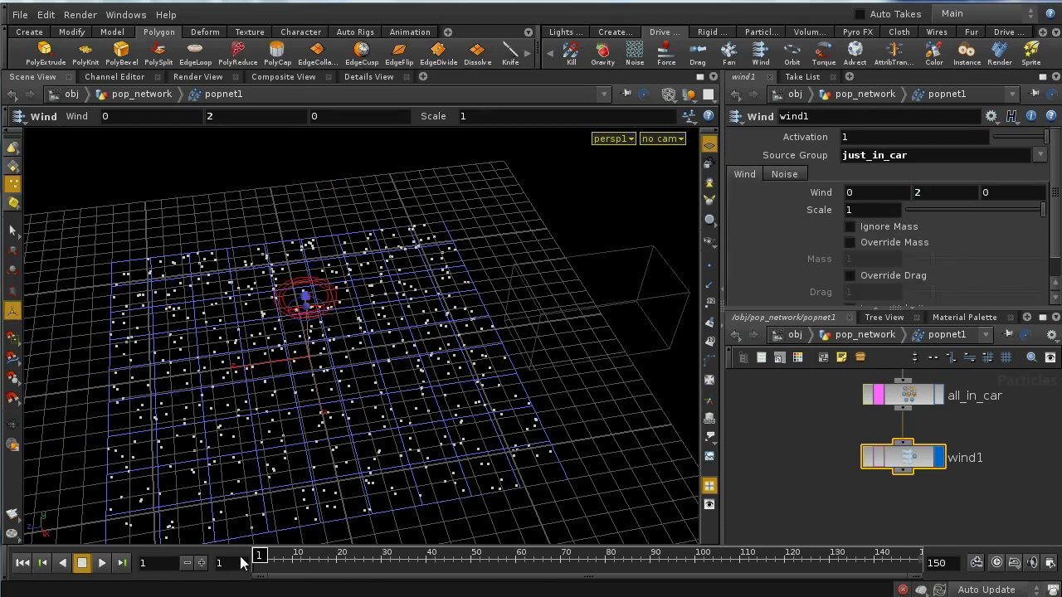
mouse_move(259, 557)
mouse_down()
mouse_move(372, 589)
mouse_move(448, 591)
mouse_move(319, 591)
mouse_up()
drag(314, 554, 259, 556)
Step: Set the Y noise amplitude of wind1 to 1 and scrub the timeline to check the motion
click(782, 176)
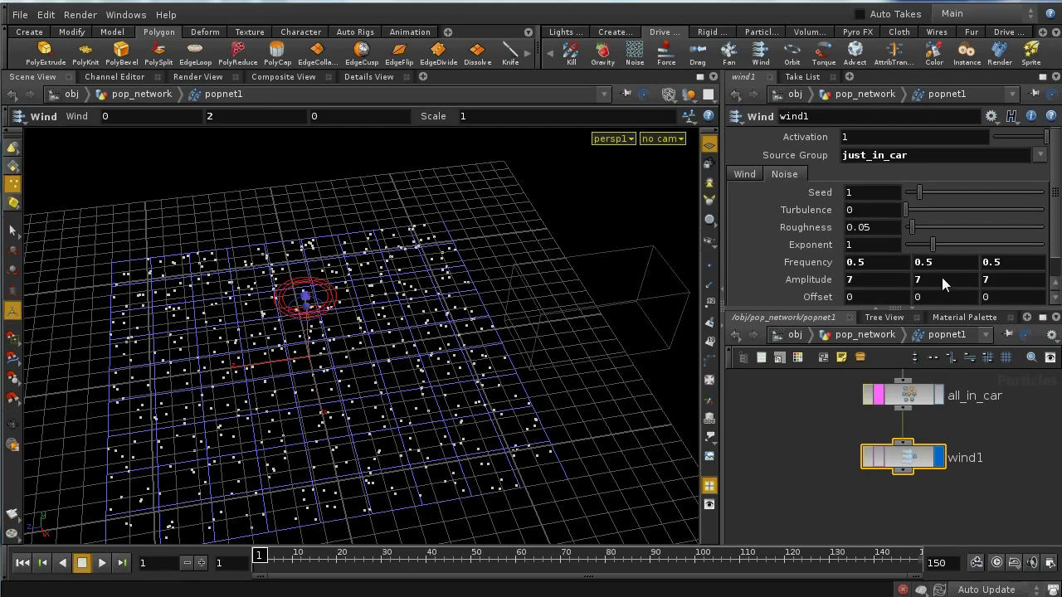
middle_drag(942, 284, 879, 262)
mouse_move(249, 566)
mouse_down()
mouse_move(458, 574)
mouse_move(257, 573)
mouse_up()
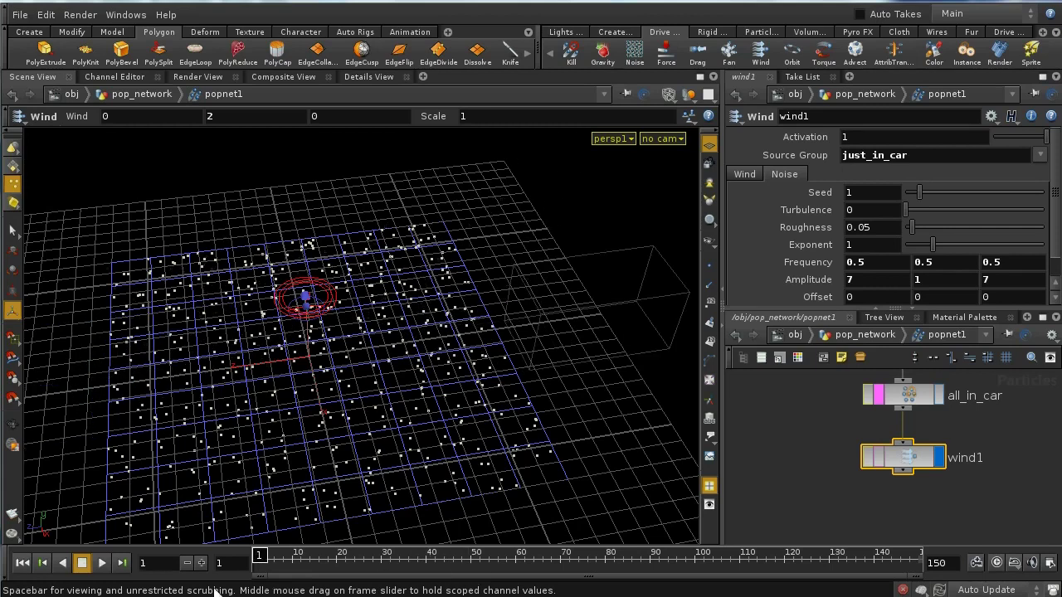
Step: Add a Force node connected below wind1 and make it the displayed node
middle_drag(923, 497, 914, 465)
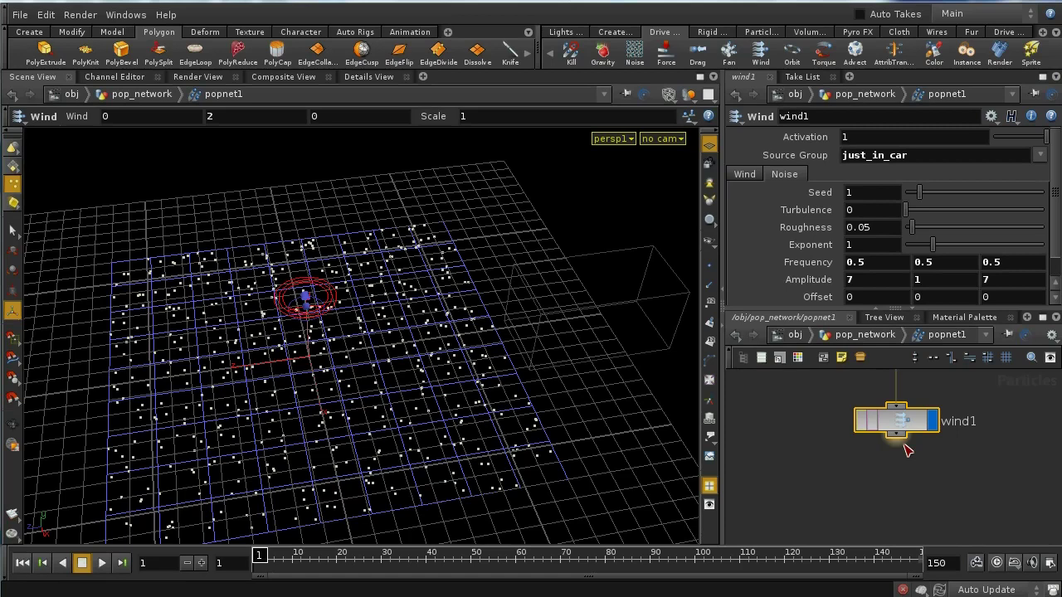
key(Tab)
text(fo)
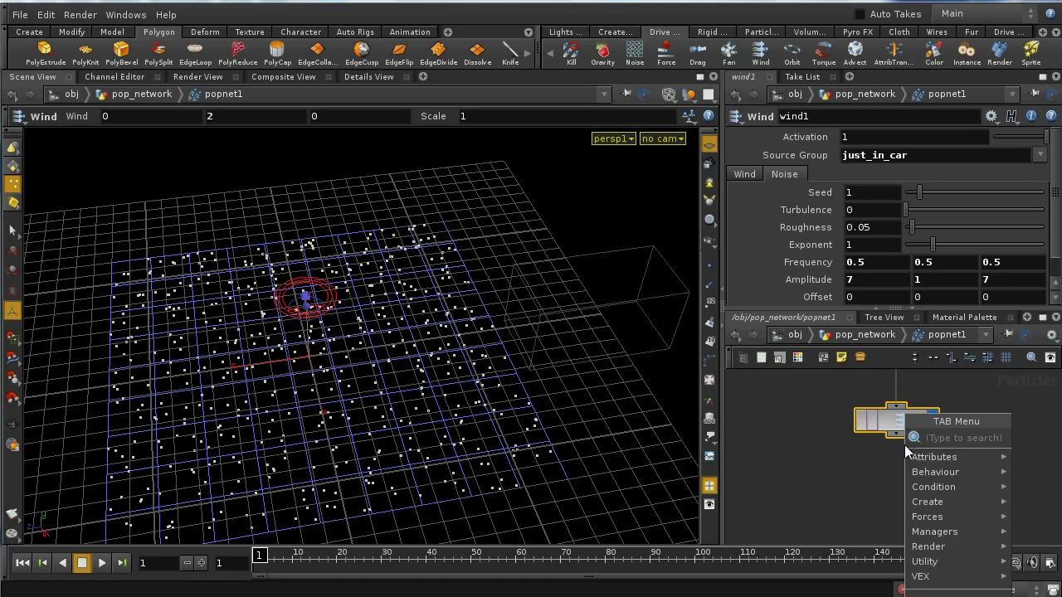
click(1042, 452)
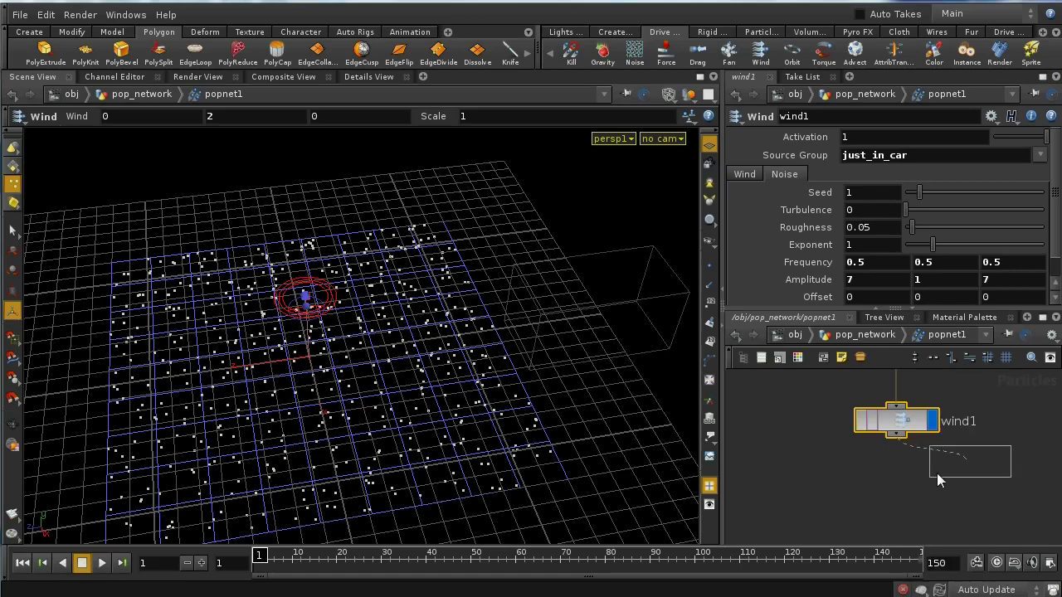
click(895, 473)
click(928, 475)
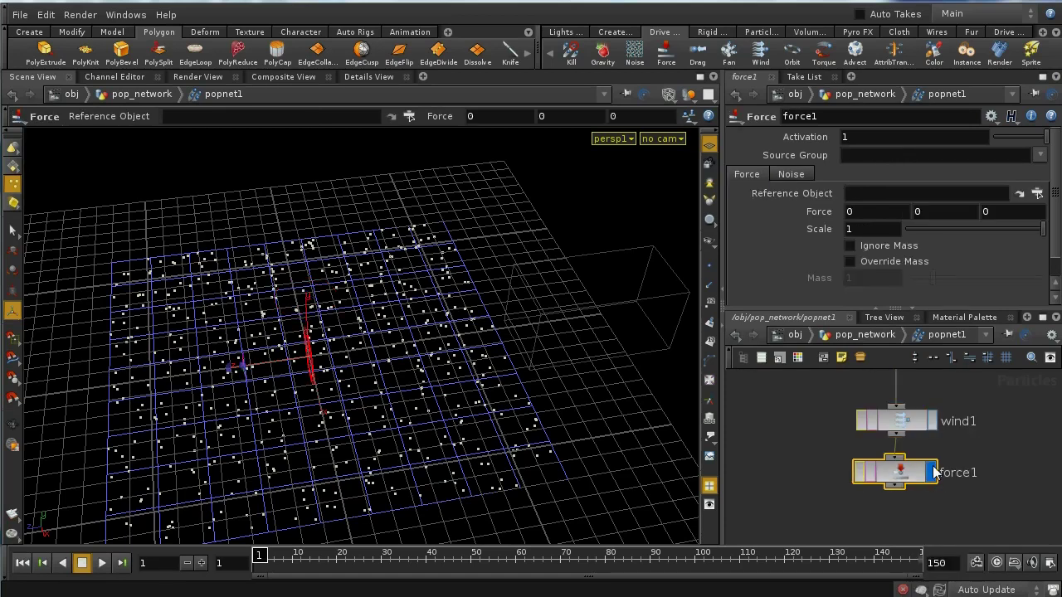
Step: Set force1's Y force to -1 on the source group all_in_car and scrub the timeline to check the particle motion
text(-1)
key(Return)
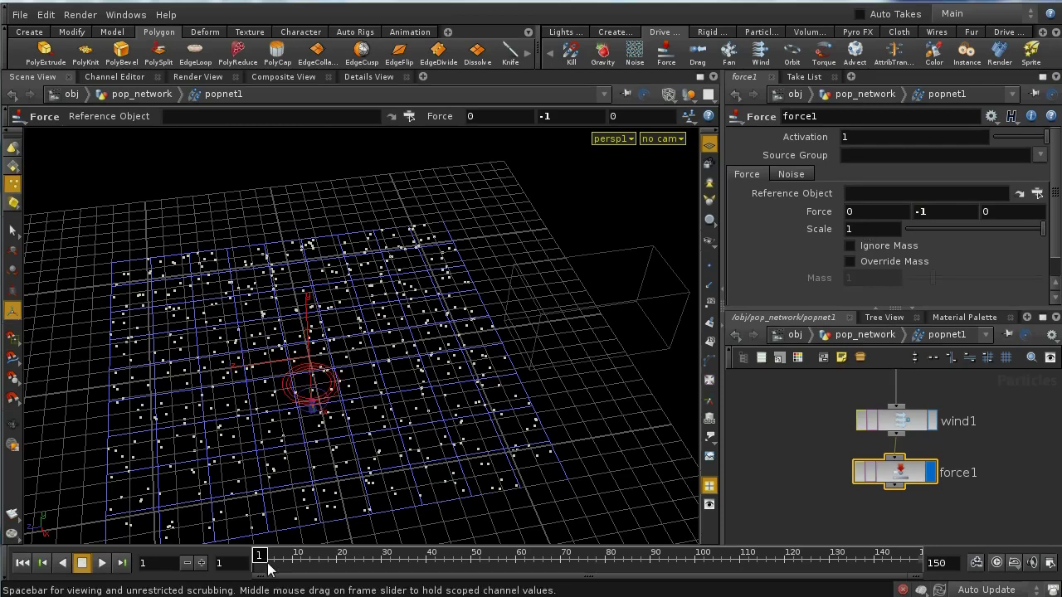
mouse_move(261, 564)
mouse_down()
mouse_move(304, 564)
mouse_move(253, 565)
mouse_up()
click(1047, 155)
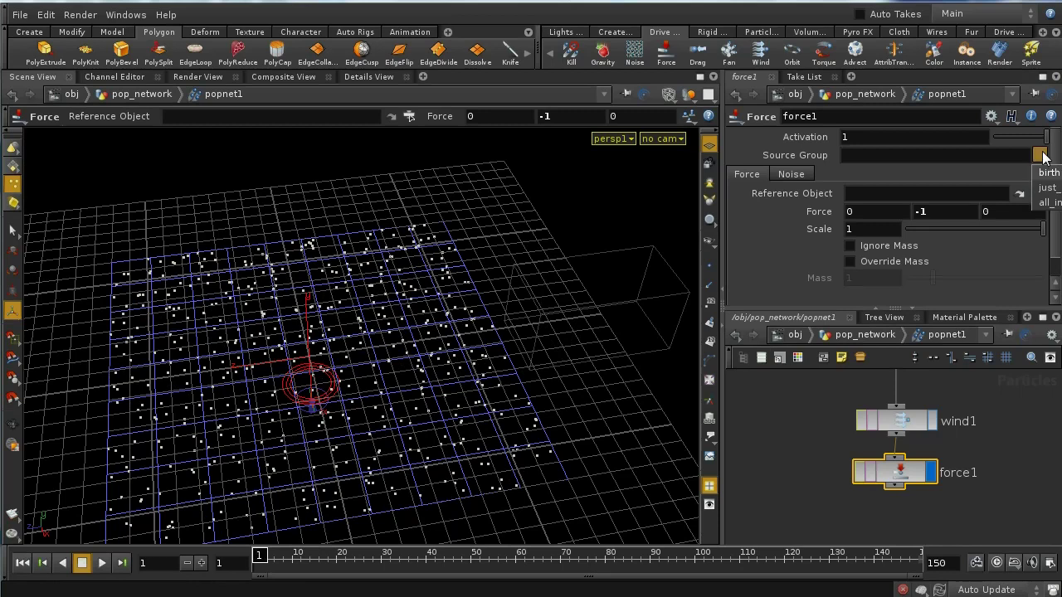
click(1046, 207)
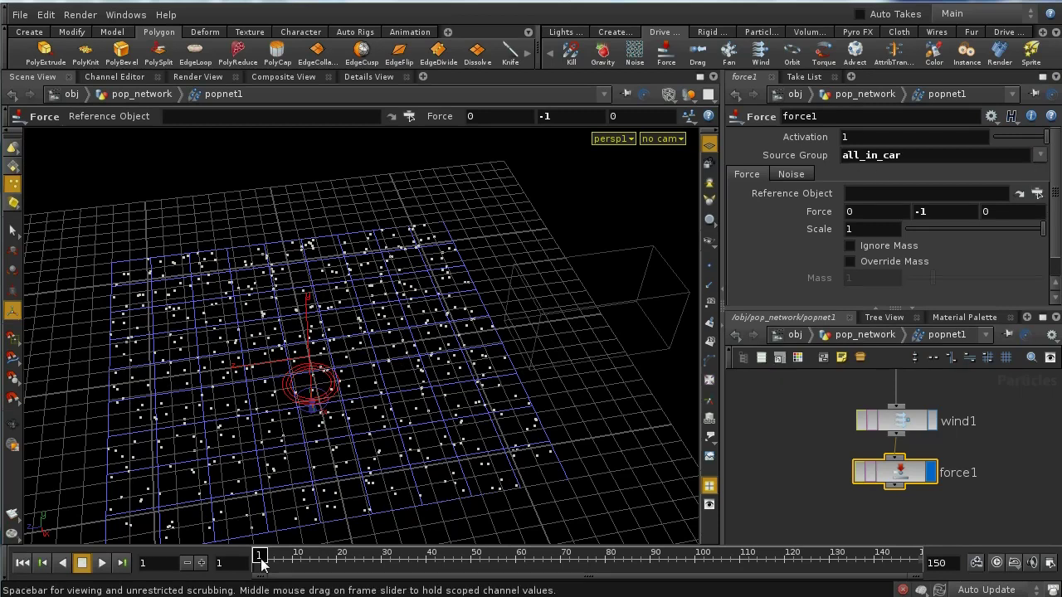
mouse_move(259, 562)
mouse_down()
mouse_move(367, 571)
mouse_move(409, 589)
mouse_move(503, 579)
mouse_move(245, 570)
mouse_up()
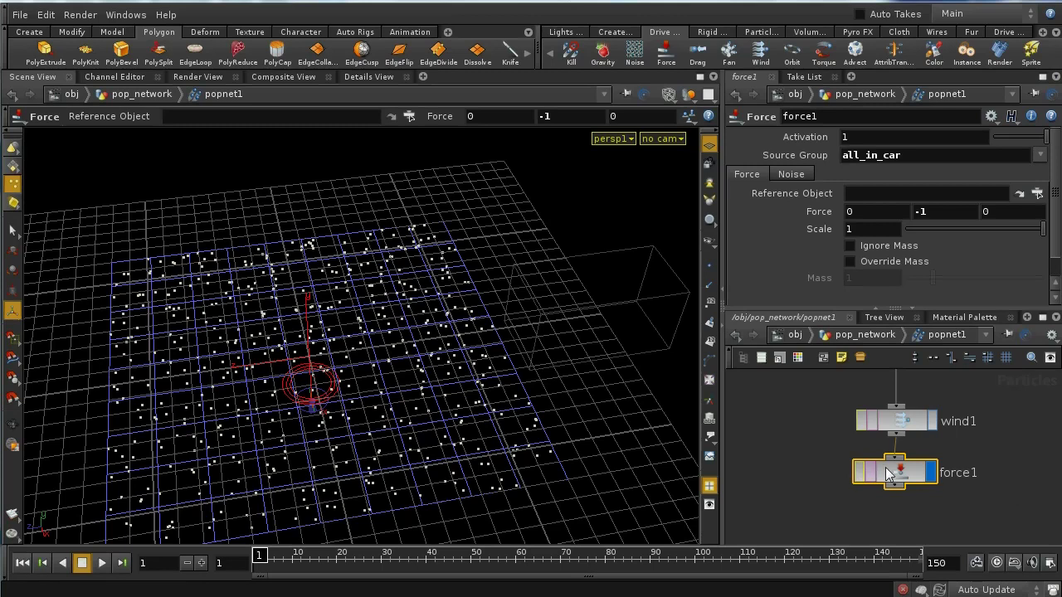
Step: Add a Collision node connected below force1 as the displayed node
drag(896, 471, 896, 491)
key(ctrl+z)
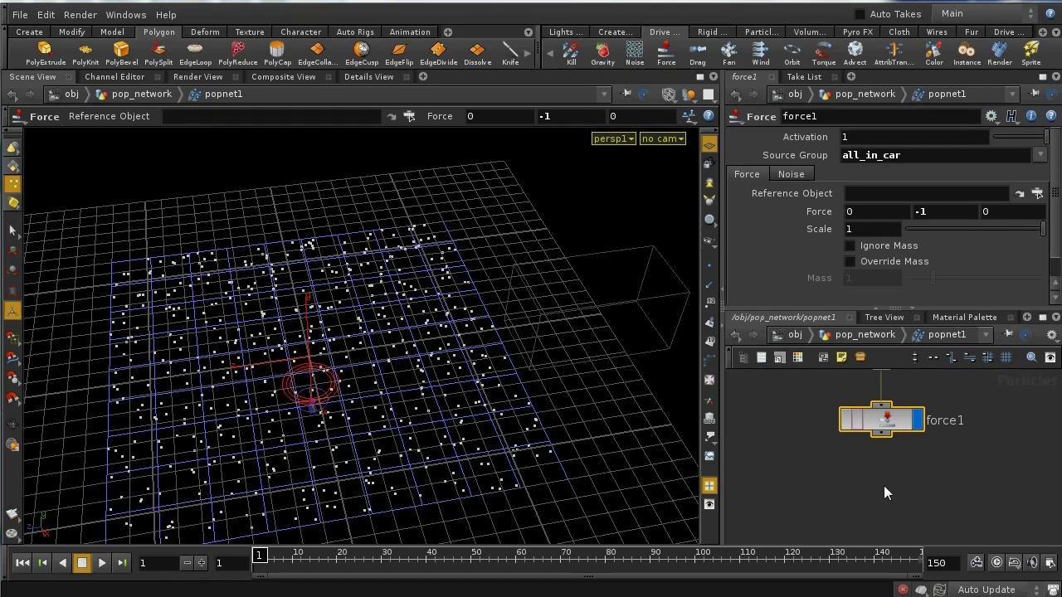
key(Tab)
text(co)
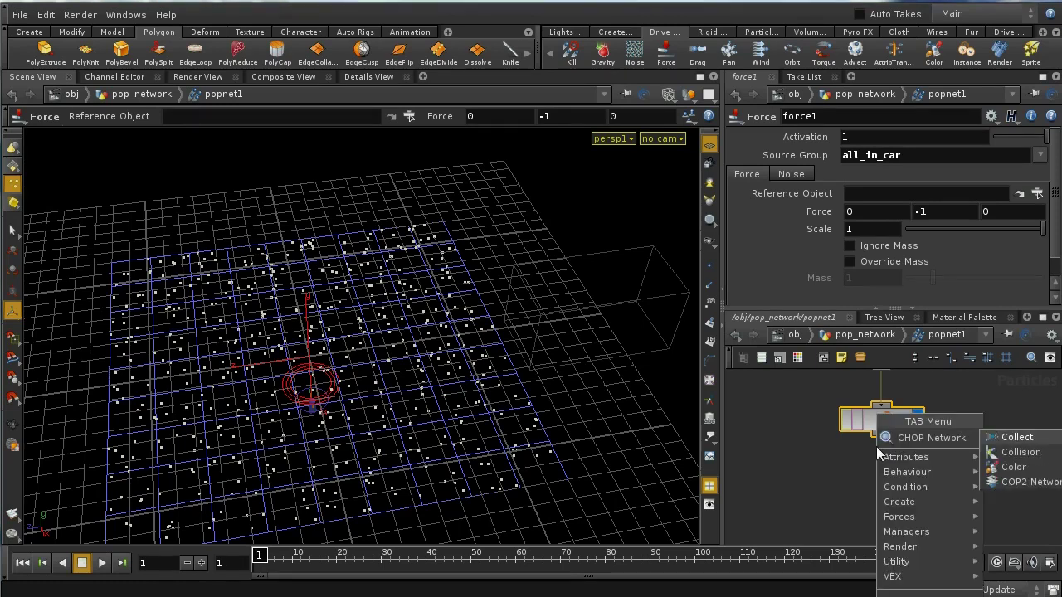
click(1015, 437)
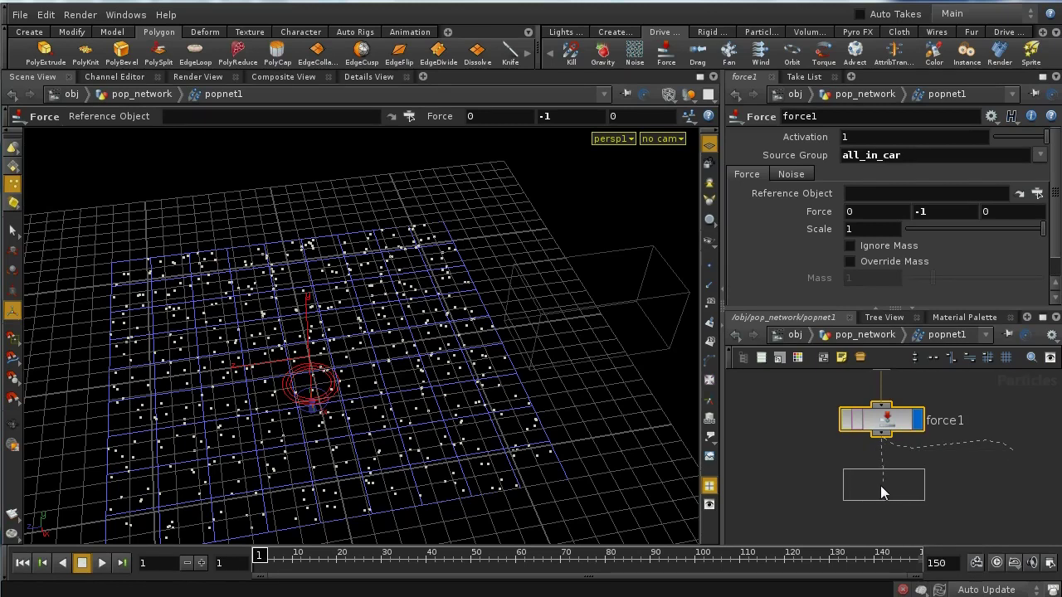
click(880, 490)
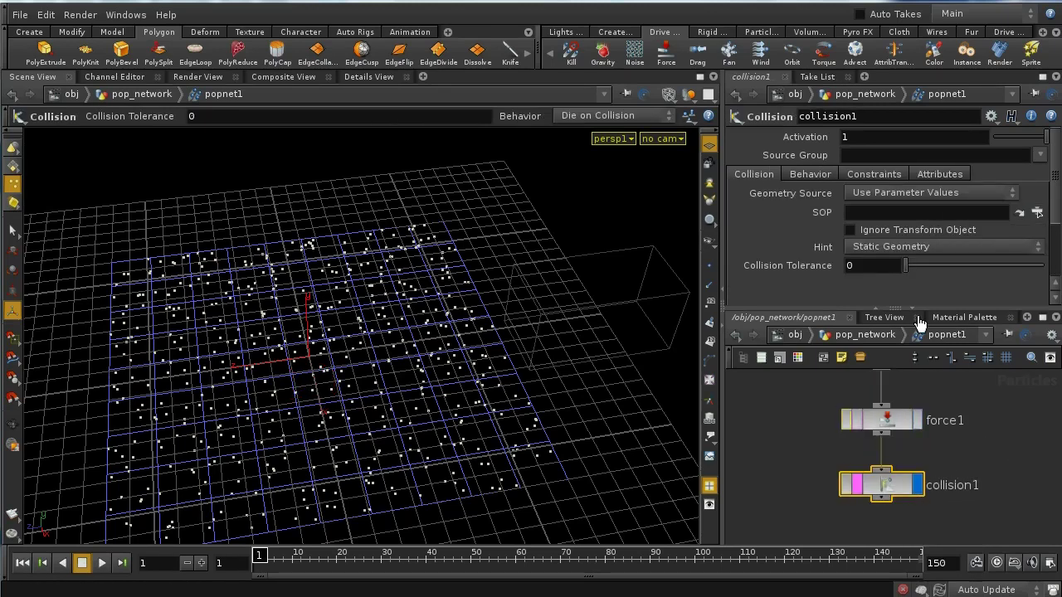
Step: Assign /obj/ground as the SOP that collision1 collides with
click(1036, 212)
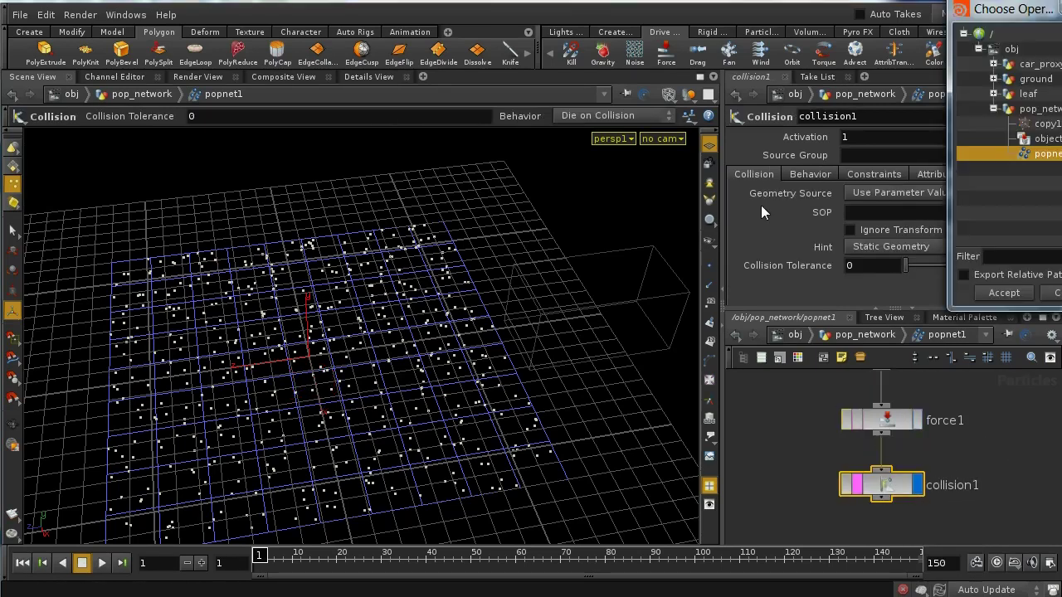
click(1058, 79)
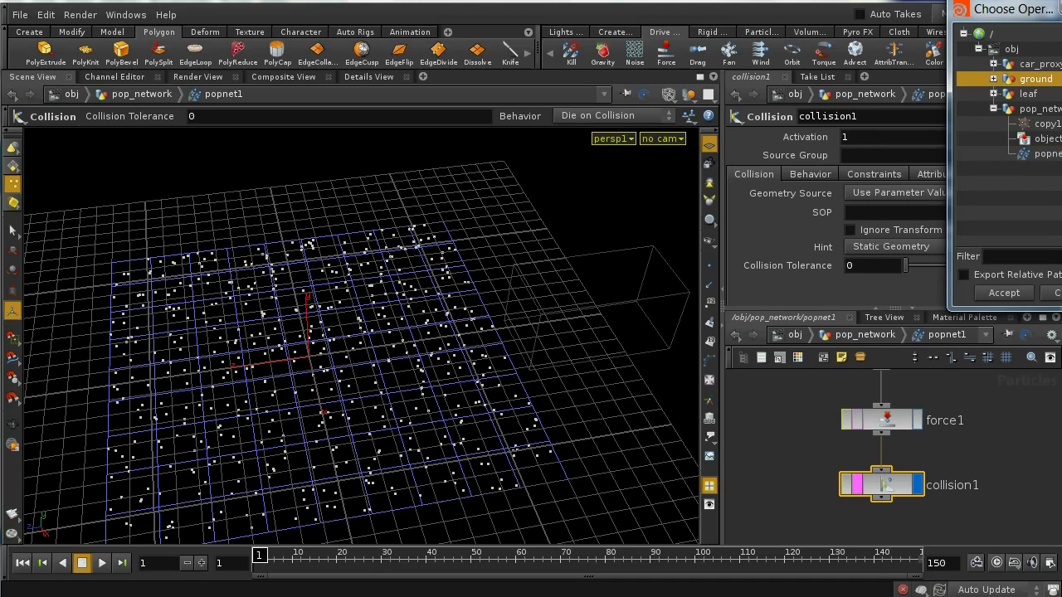
click(1015, 295)
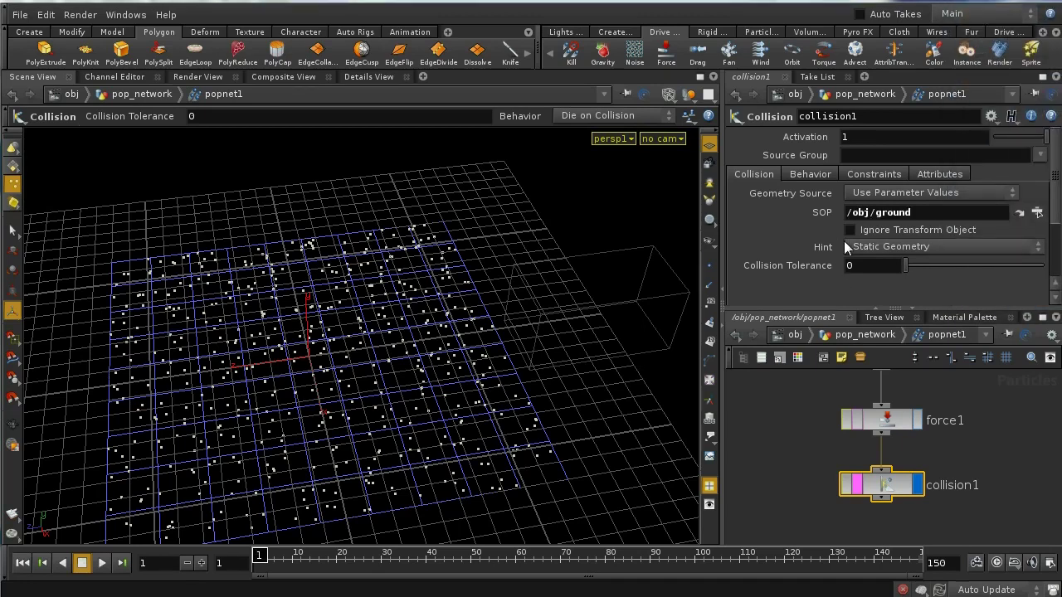
Step: Set collision1's behavior to Stick on Collision and scrub the timeline to check how the particles land
click(813, 174)
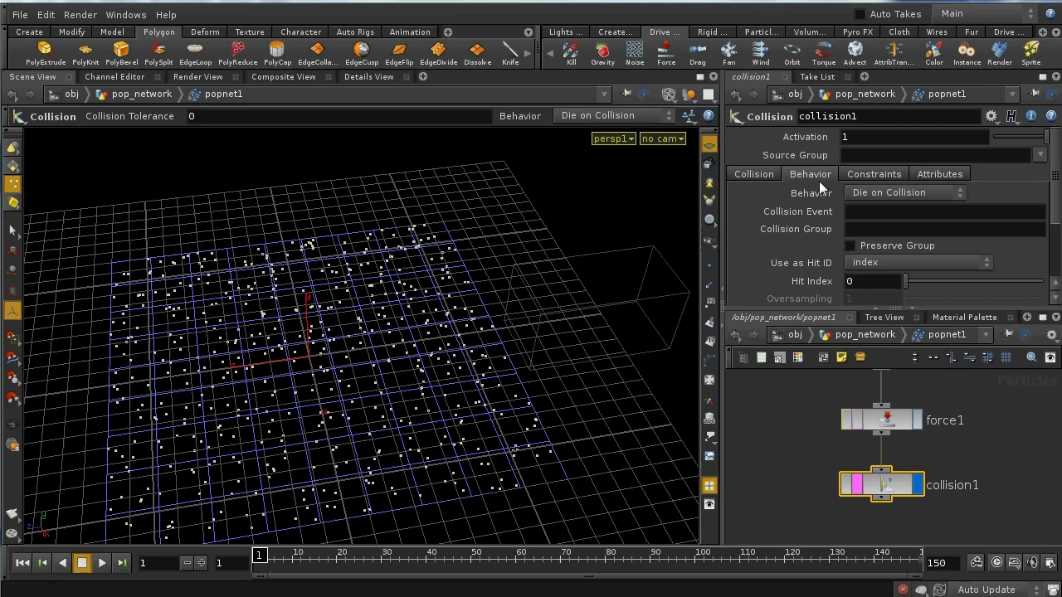
click(861, 195)
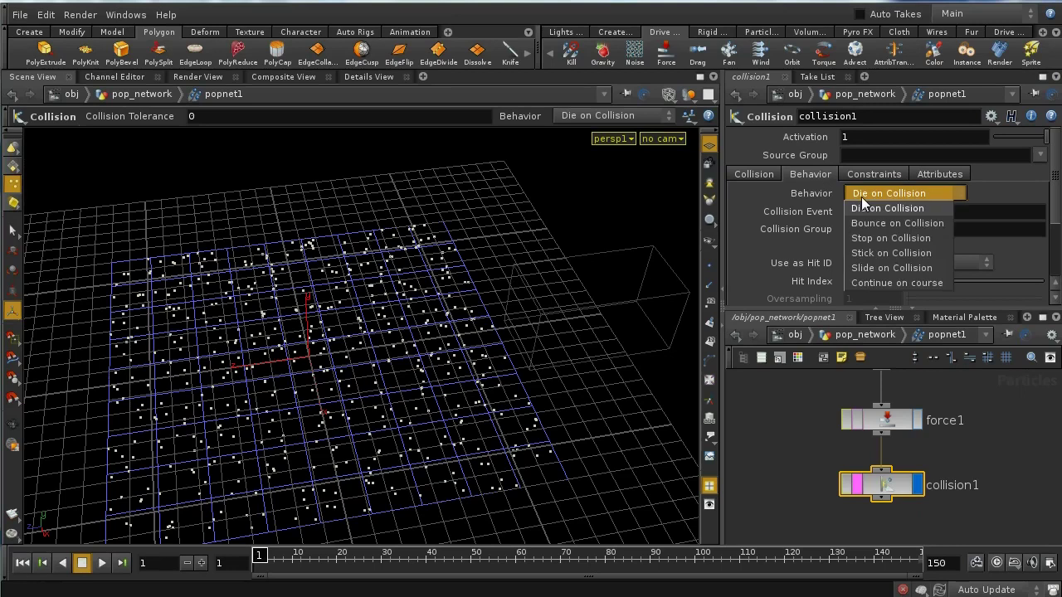
click(869, 252)
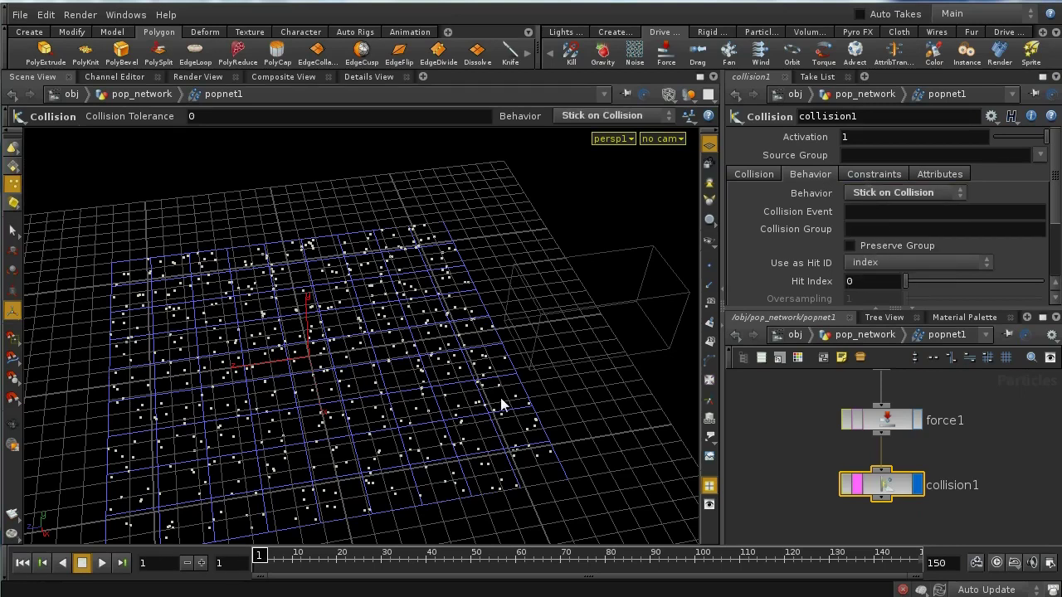
drag(262, 556, 257, 596)
middle_drag(976, 519, 964, 467)
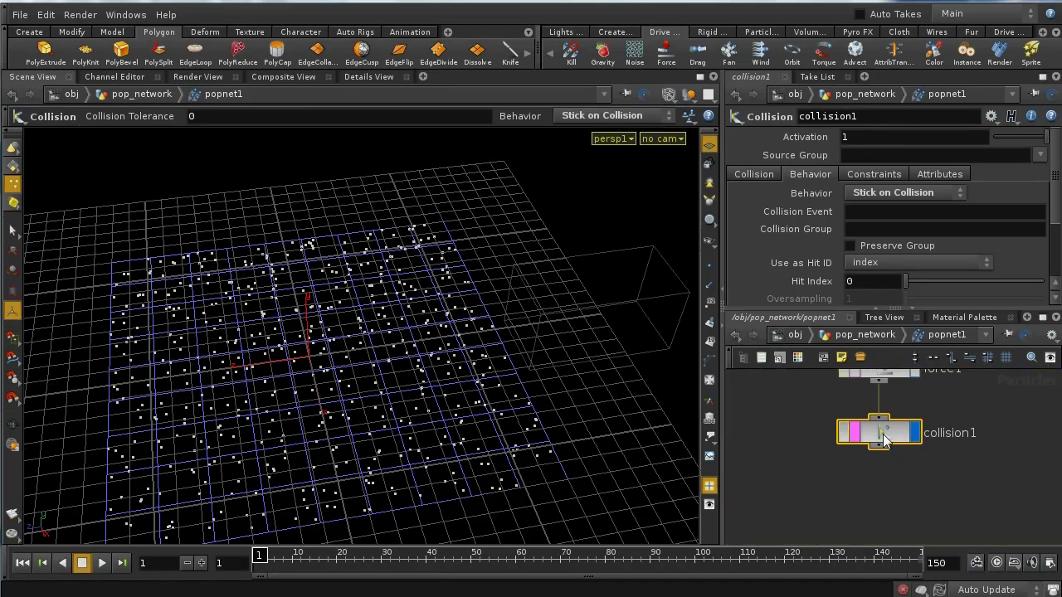
drag(883, 439, 883, 454)
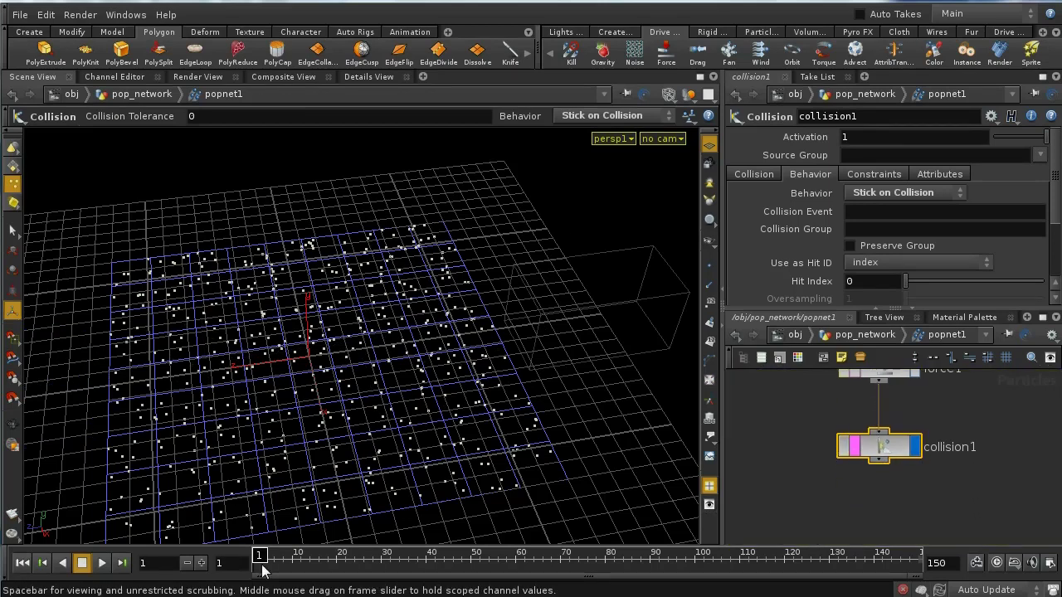
drag(262, 562, 213, 590)
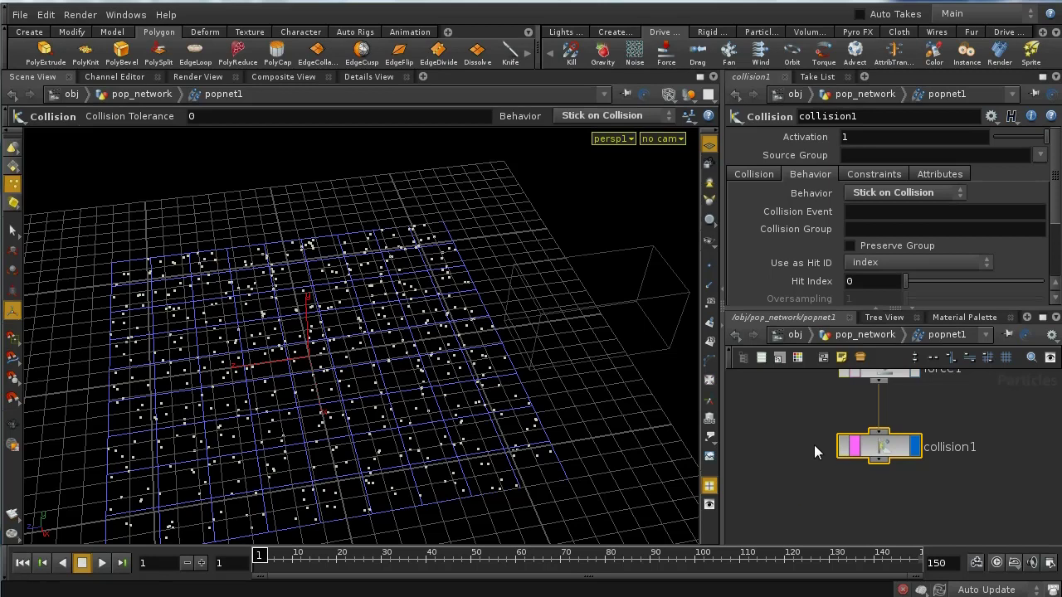
Step: Go up to pop_network and scrub the timeline to examine the copied leaves' motion from a closer view
click(834, 338)
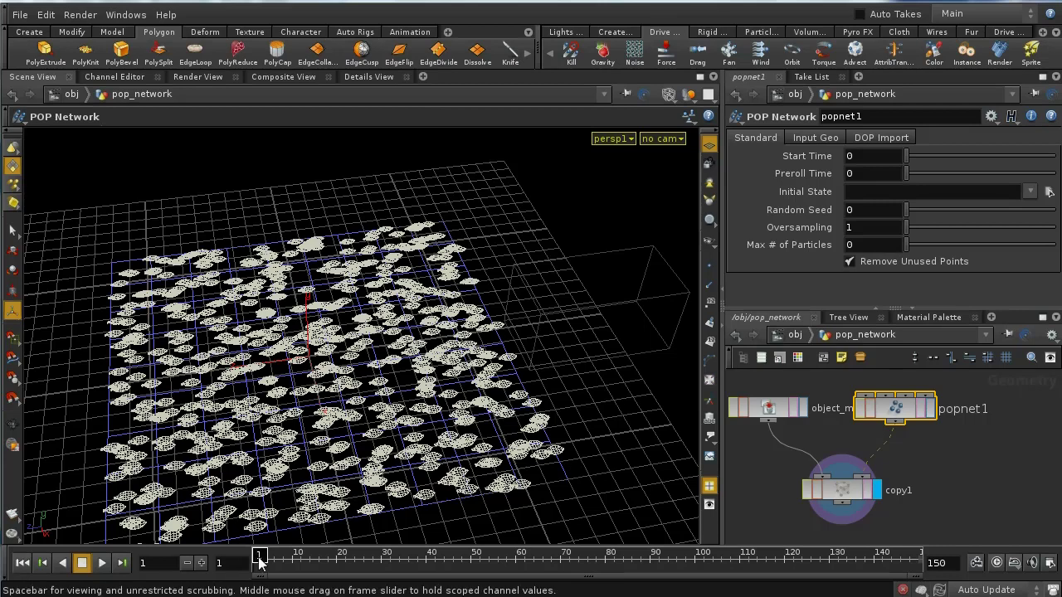
drag(257, 562, 301, 564)
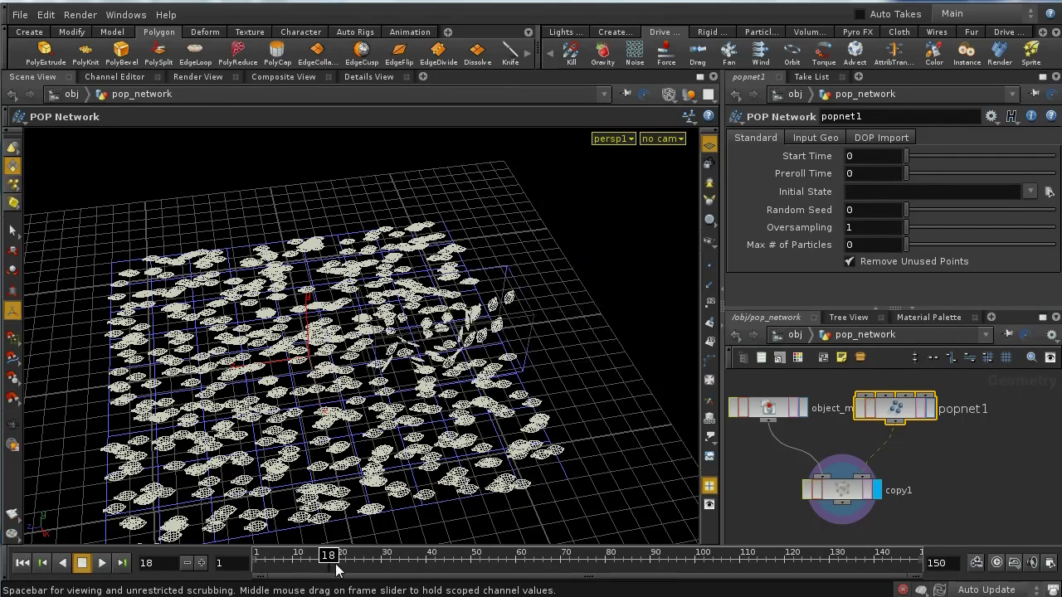
drag(301, 564, 199, 572)
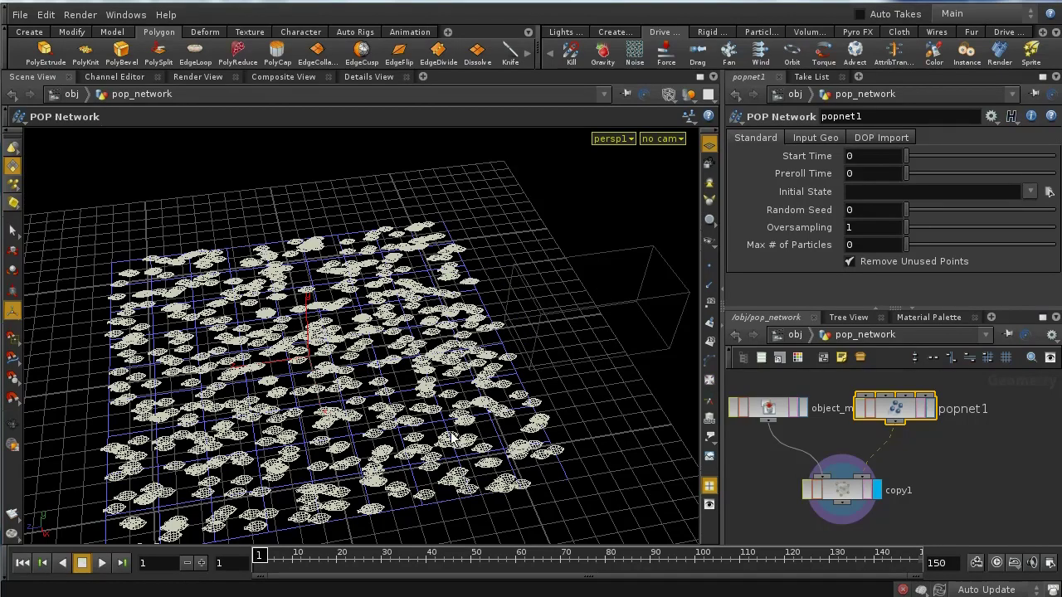
key(Escape)
drag(455, 414, 452, 514)
click(278, 555)
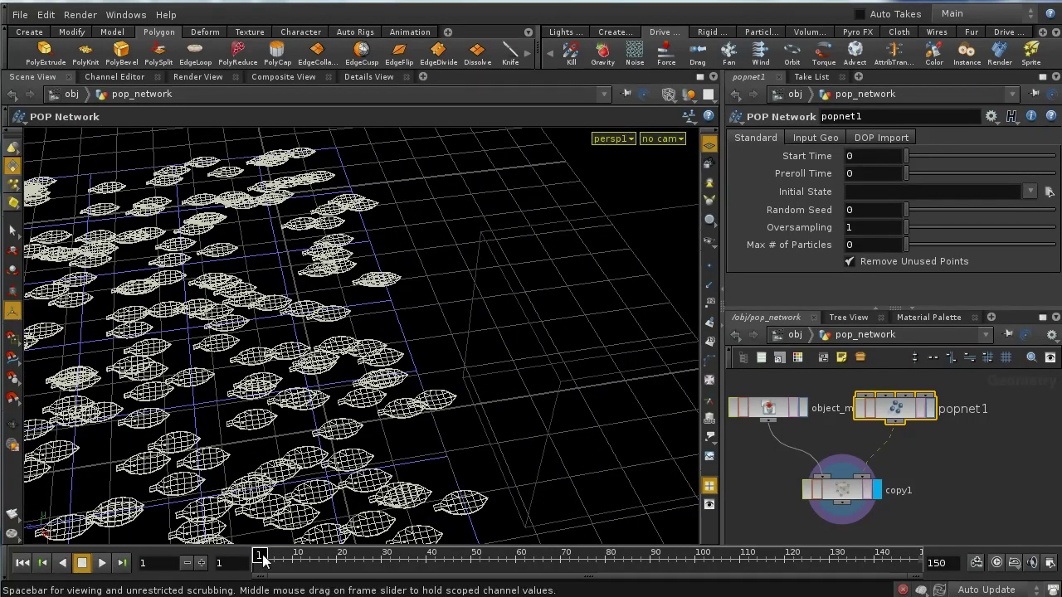
drag(283, 566, 106, 583)
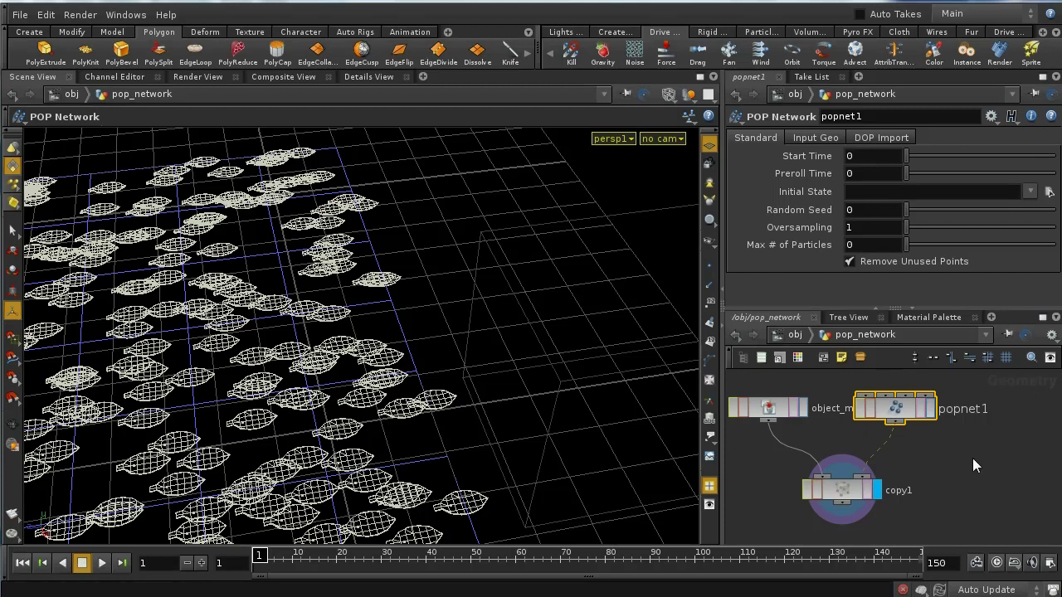
Step: Inside popnet1, add an Instance node connected below collision1 and make it the displayed node
double_click(905, 409)
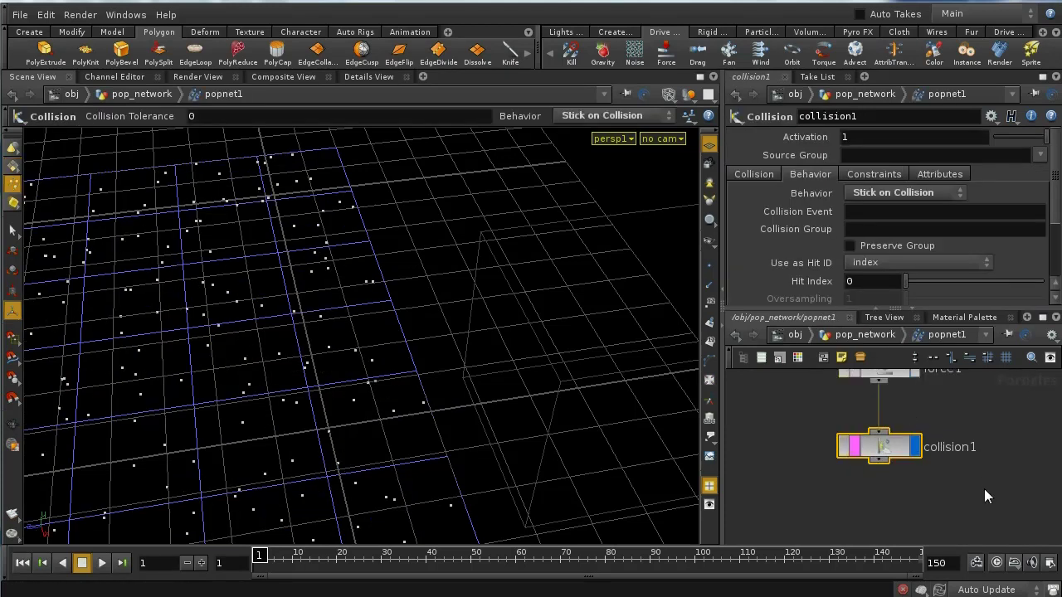
click(872, 423)
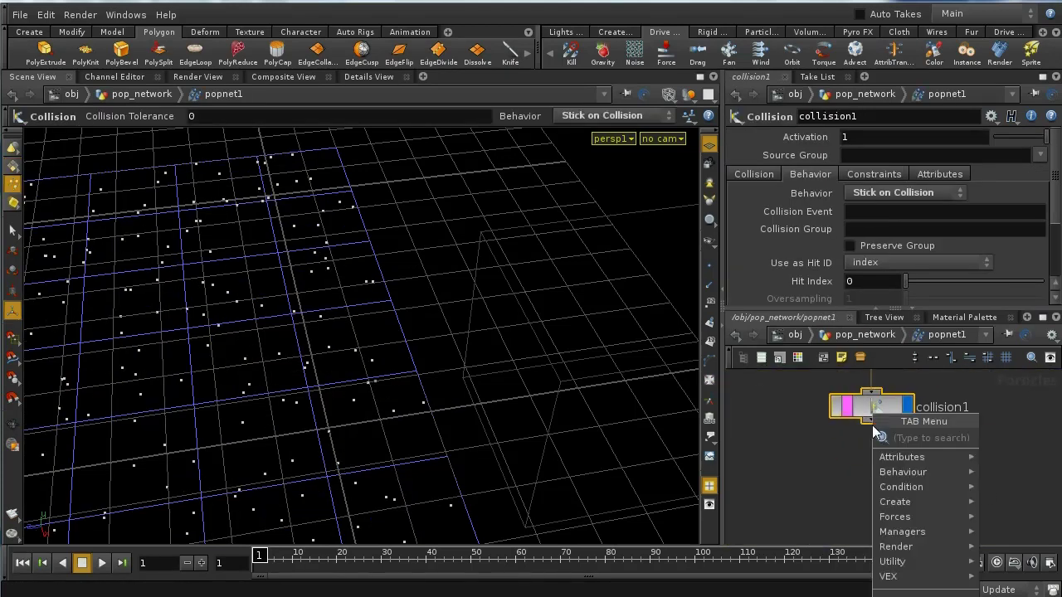
text(in)
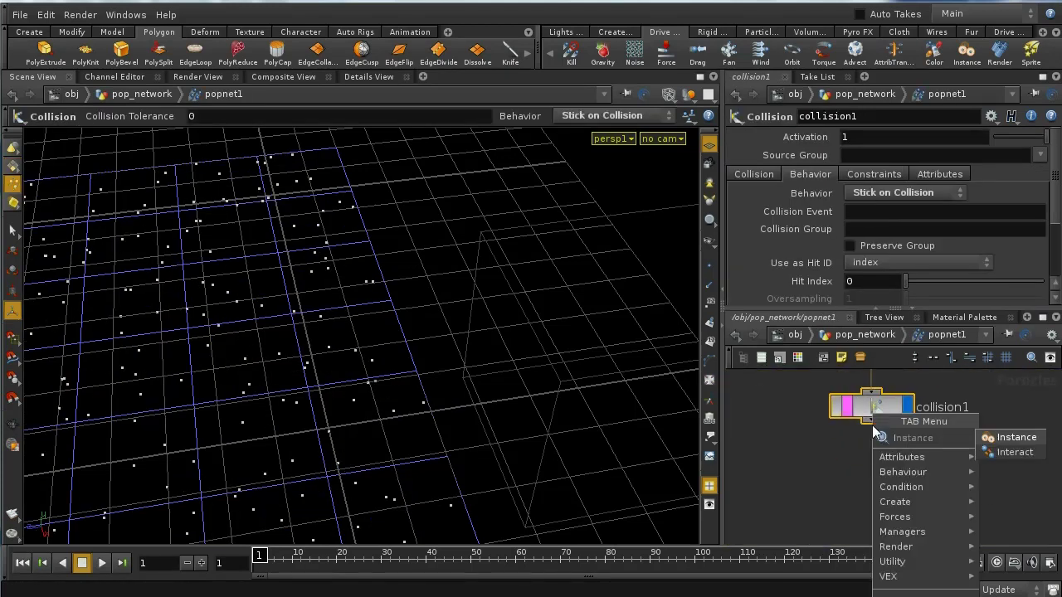
click(992, 437)
click(870, 474)
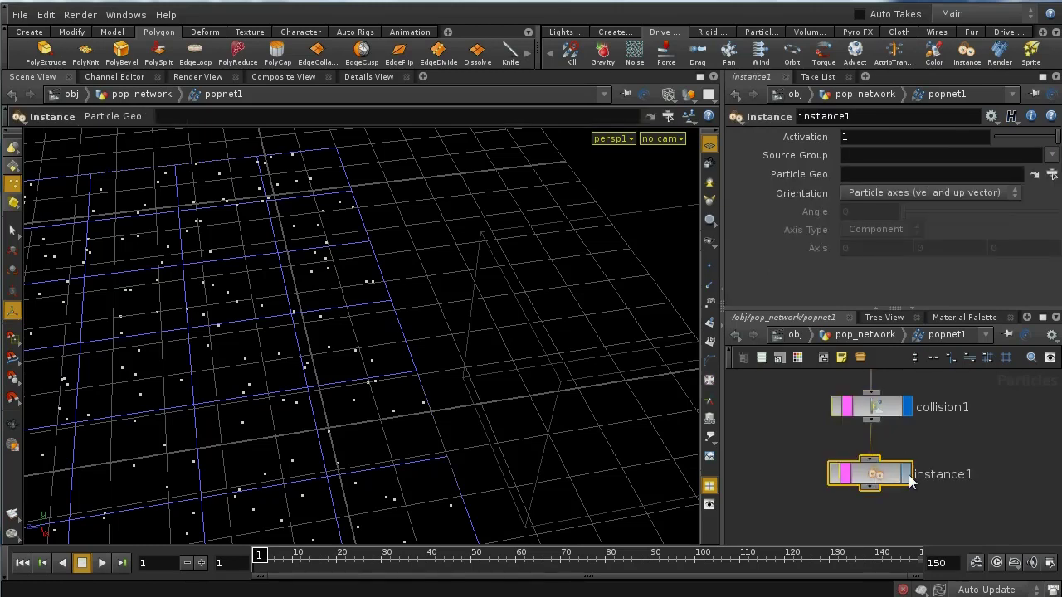
click(907, 475)
drag(888, 477, 889, 488)
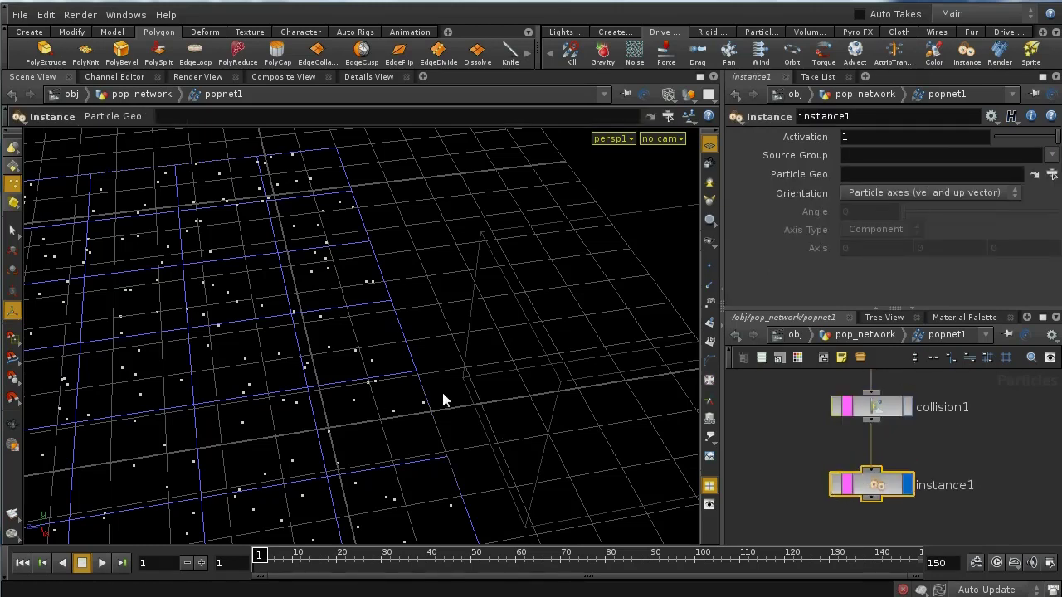
Step: Set instance1's orientation to Fixed axis with a Y axis of 1 and return to pop_network
click(878, 191)
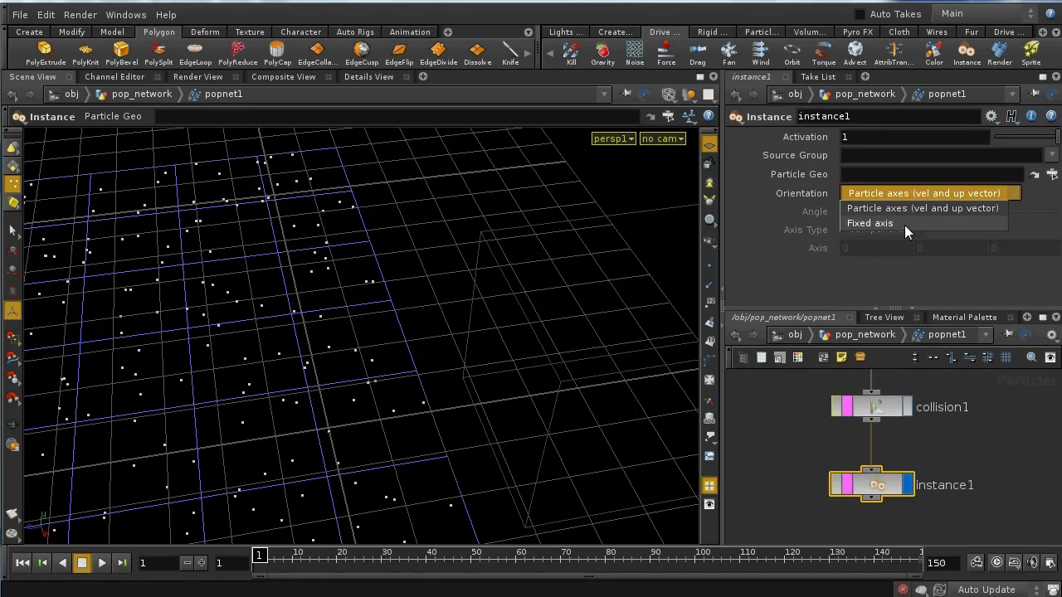
click(904, 225)
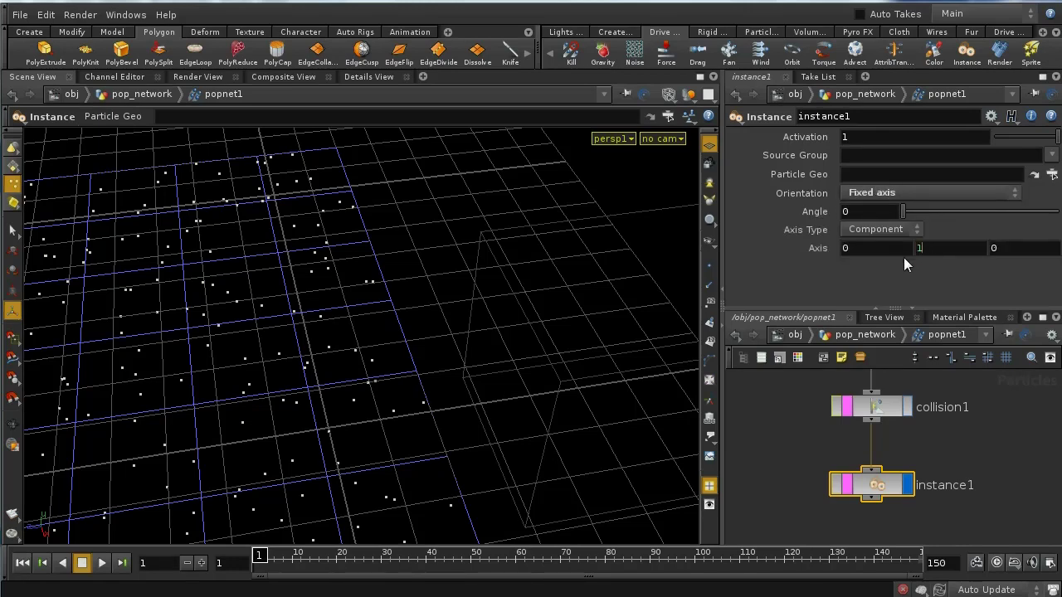
click(860, 336)
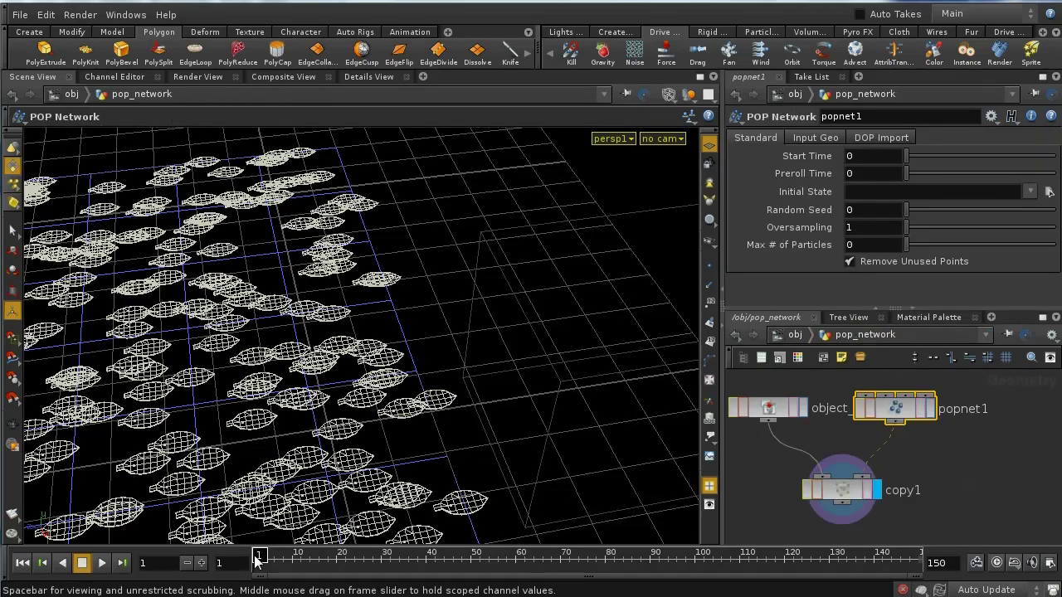
Step: Recheck instance1's settings and scrub the timeline in pop_network to examine the orientation of the moving leaves
double_click(895, 407)
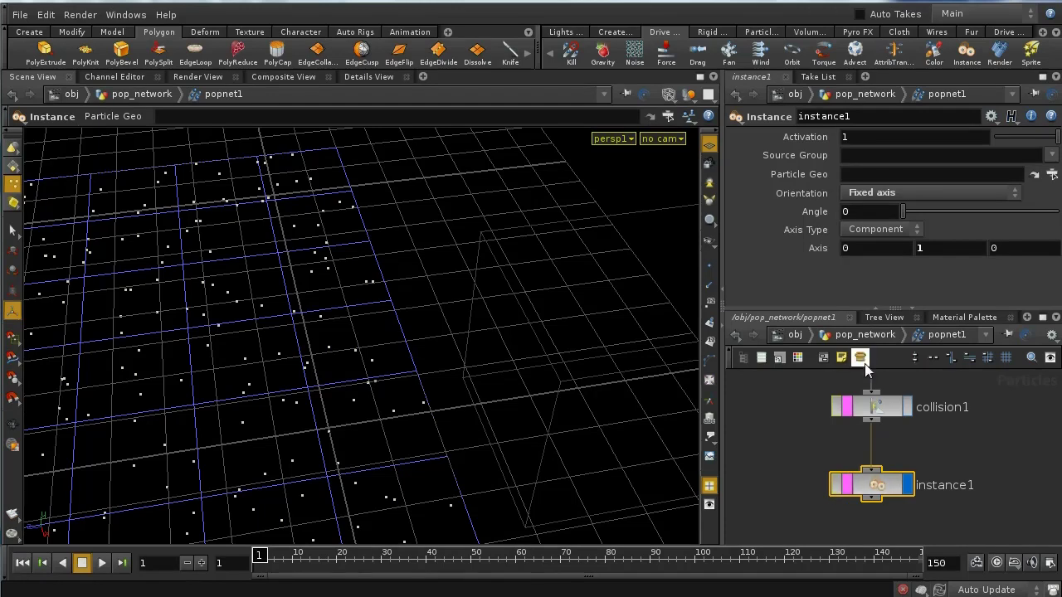
click(859, 335)
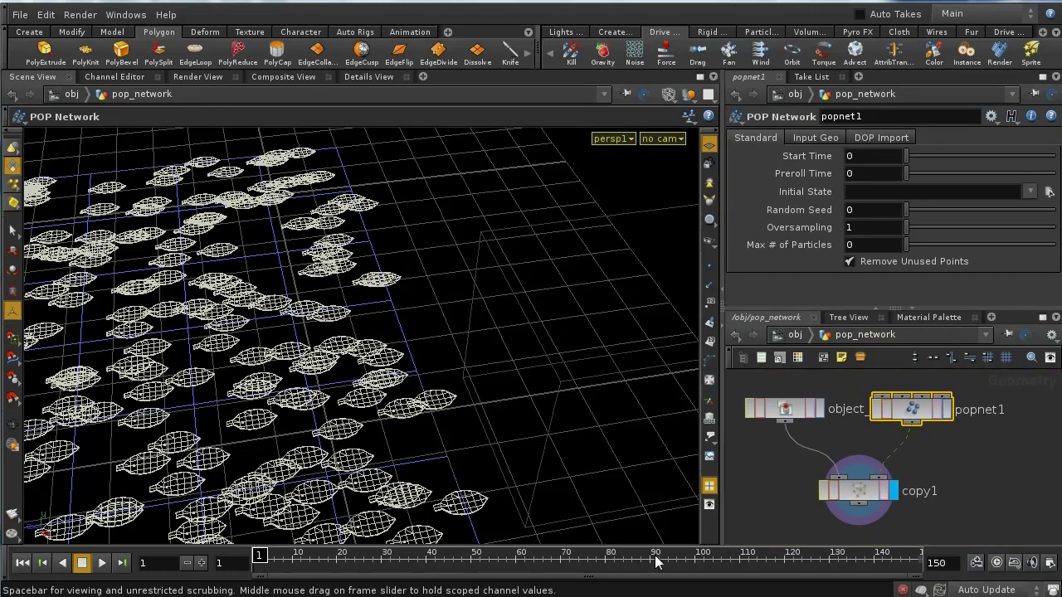
click(268, 562)
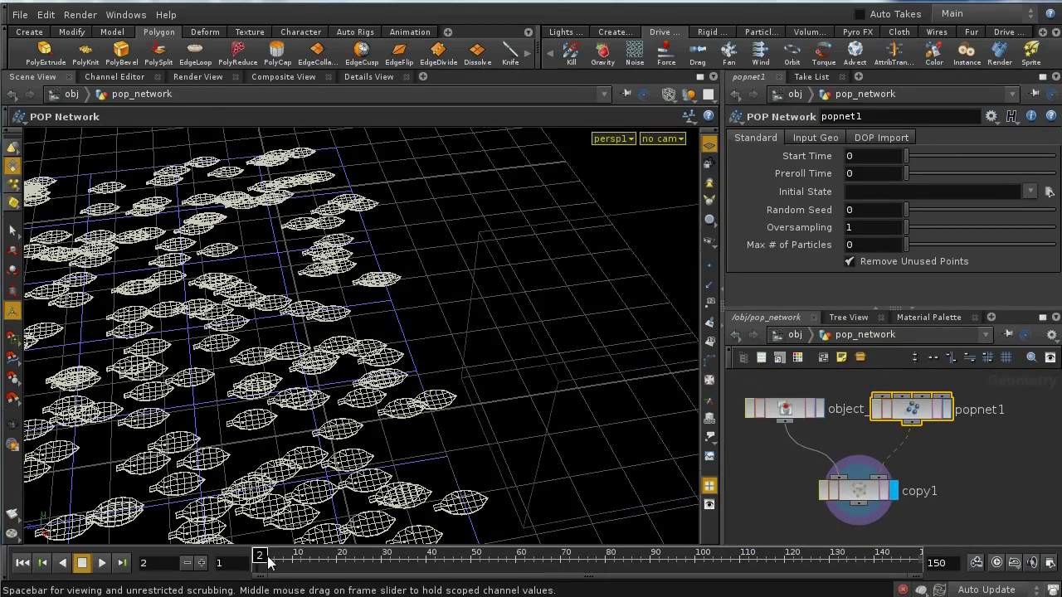
drag(268, 562, 535, 596)
mouse_move(467, 562)
mouse_down()
mouse_move(267, 580)
mouse_move(298, 566)
mouse_move(501, 590)
mouse_move(237, 584)
mouse_move(318, 564)
mouse_move(508, 582)
mouse_move(256, 584)
mouse_up()
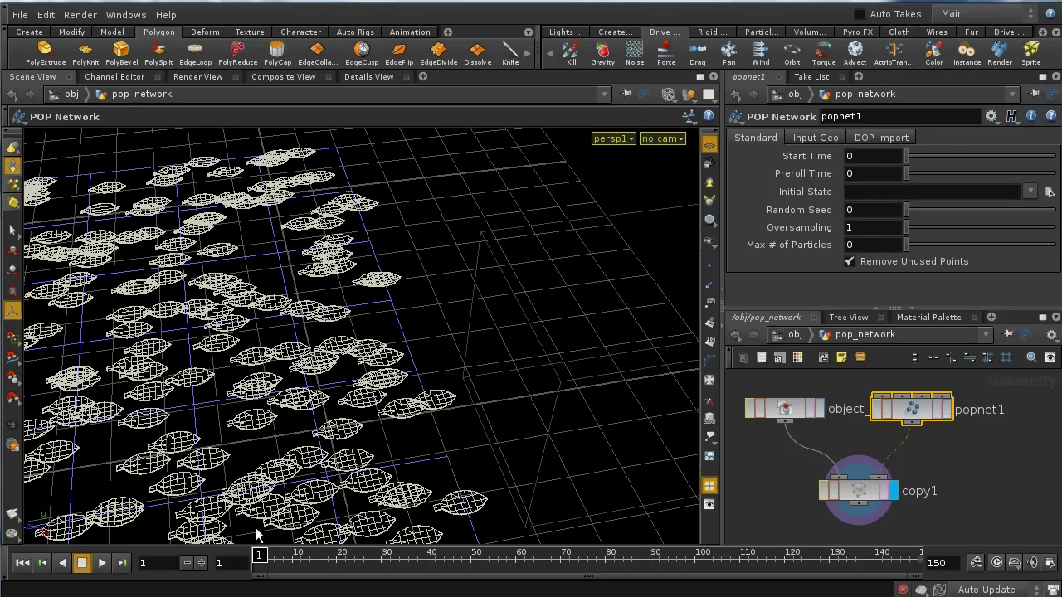
drag(280, 554, 259, 560)
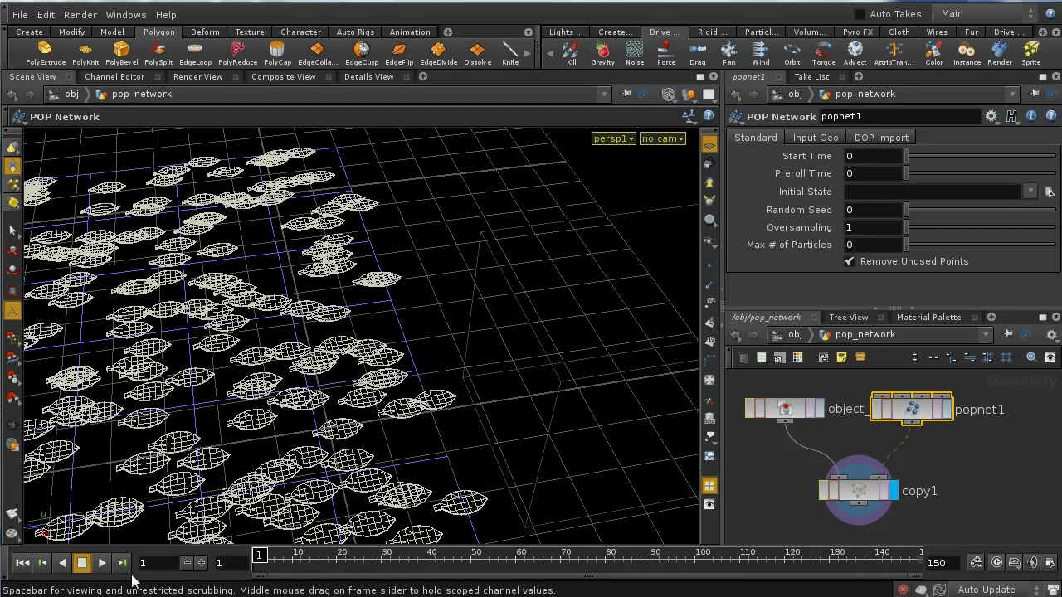
Step: Inside popnet1, make room in the node chain and insert an Angular Velocity node between wind1 and force1
double_click(910, 418)
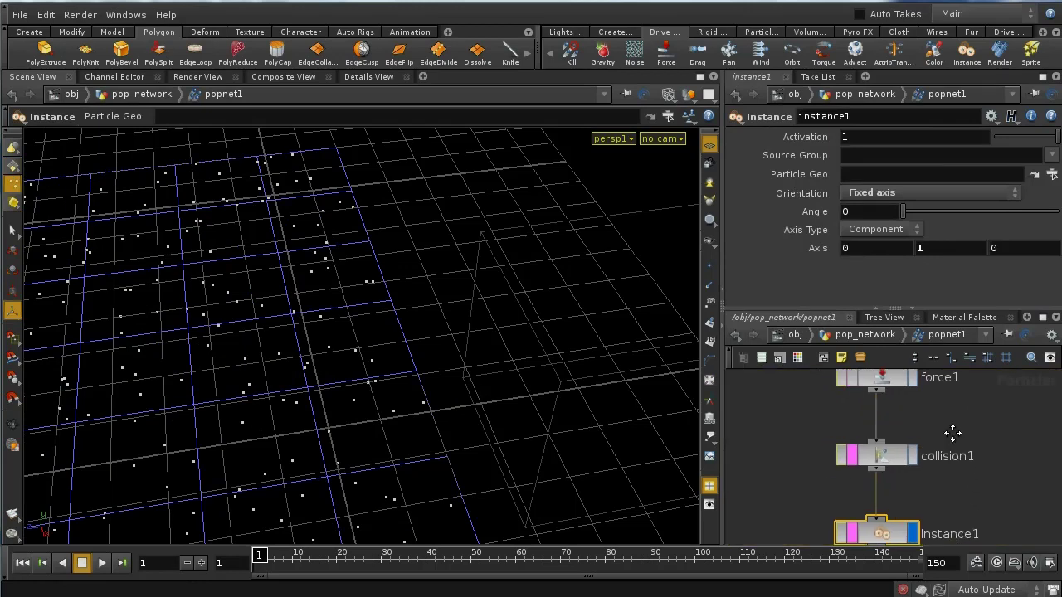
drag(897, 502, 883, 521)
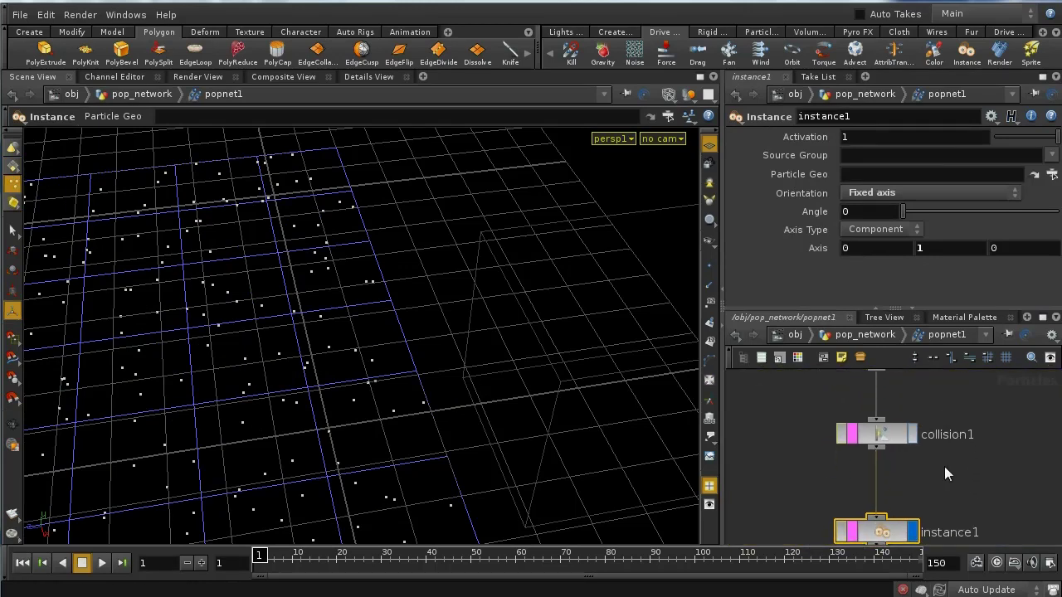
drag(897, 461, 897, 497)
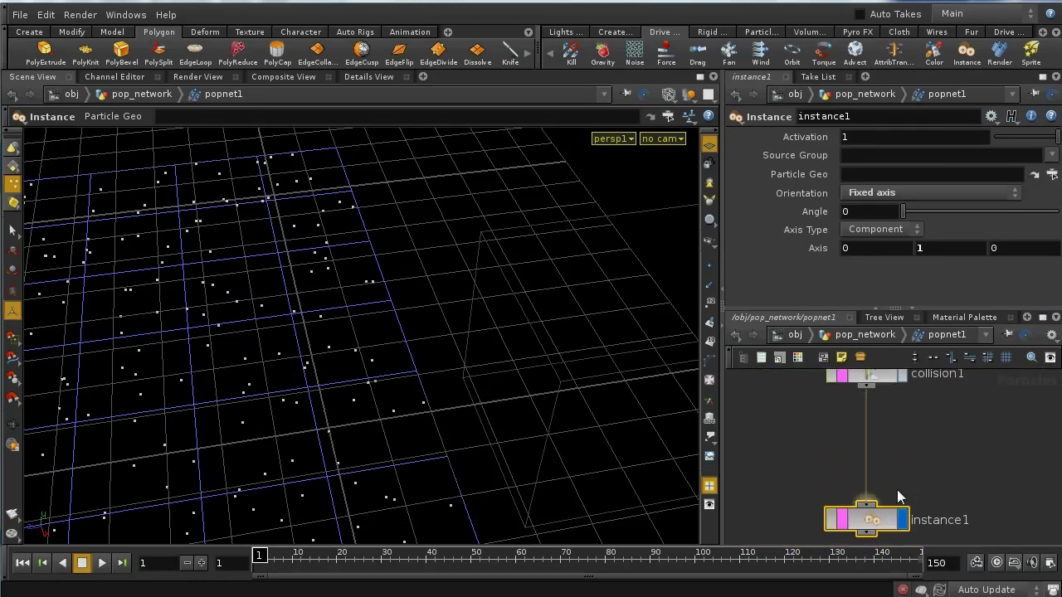
middle_drag(896, 498, 950, 443)
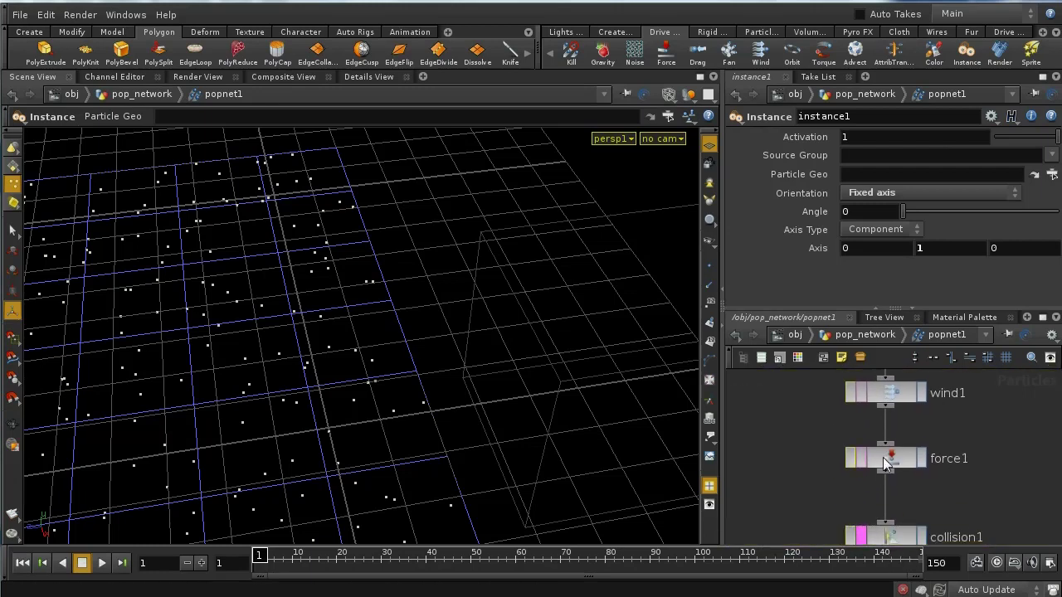
drag(883, 457, 885, 488)
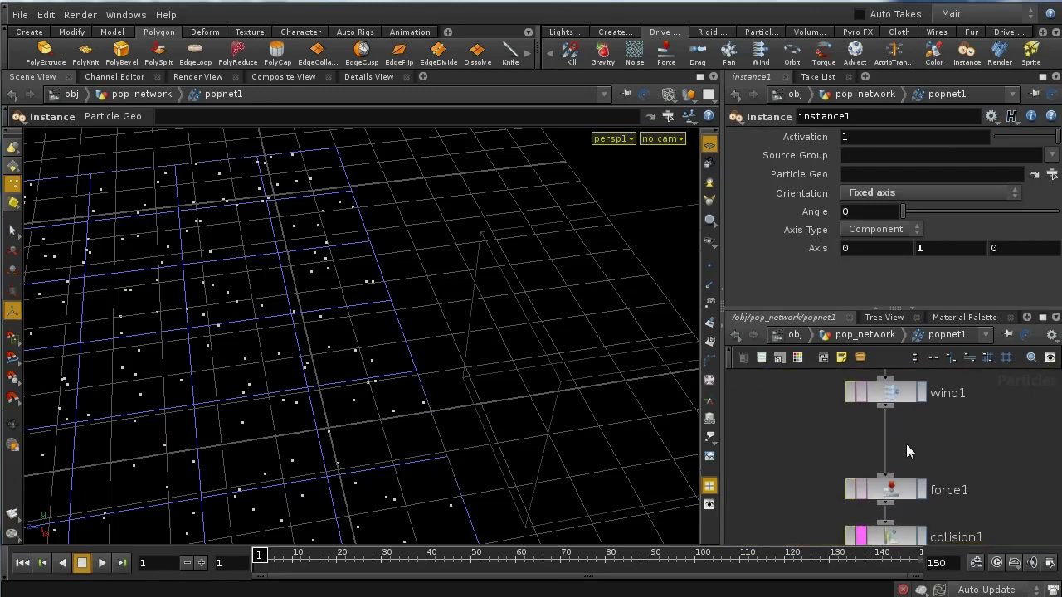
key(Tab)
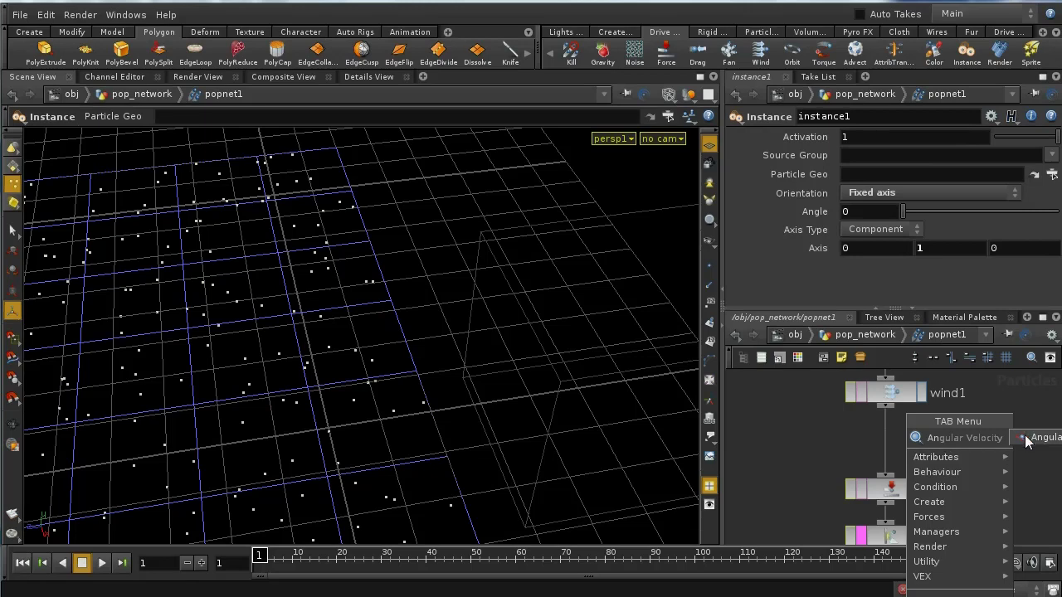
click(1033, 437)
click(887, 442)
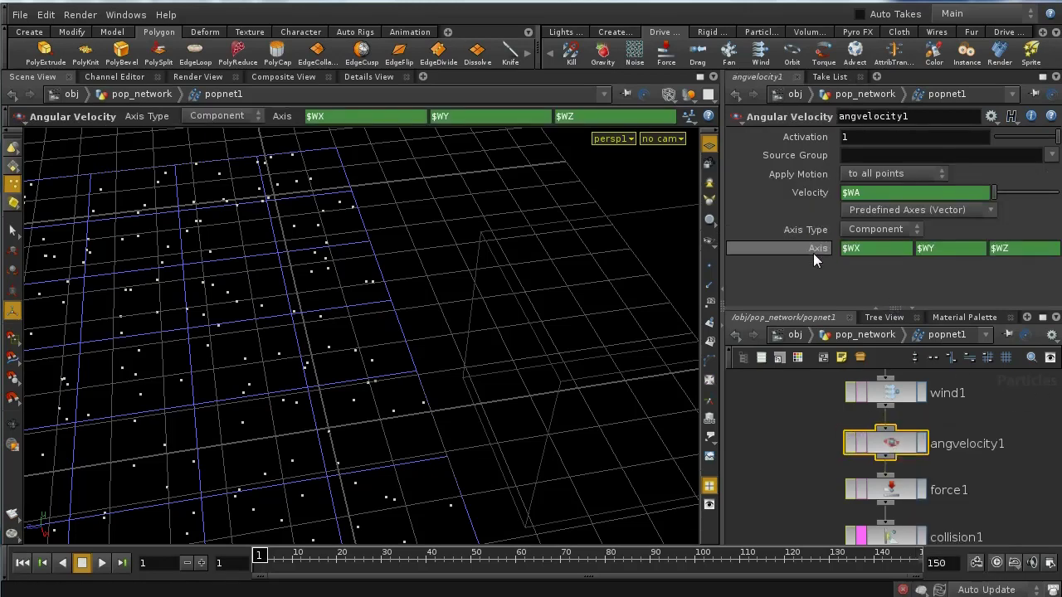
Step: Set angvelocity1's axis components to rand($ID), rand($ID + 343) and rand($ID + 3881), and display their evaluated values
double_click(874, 248)
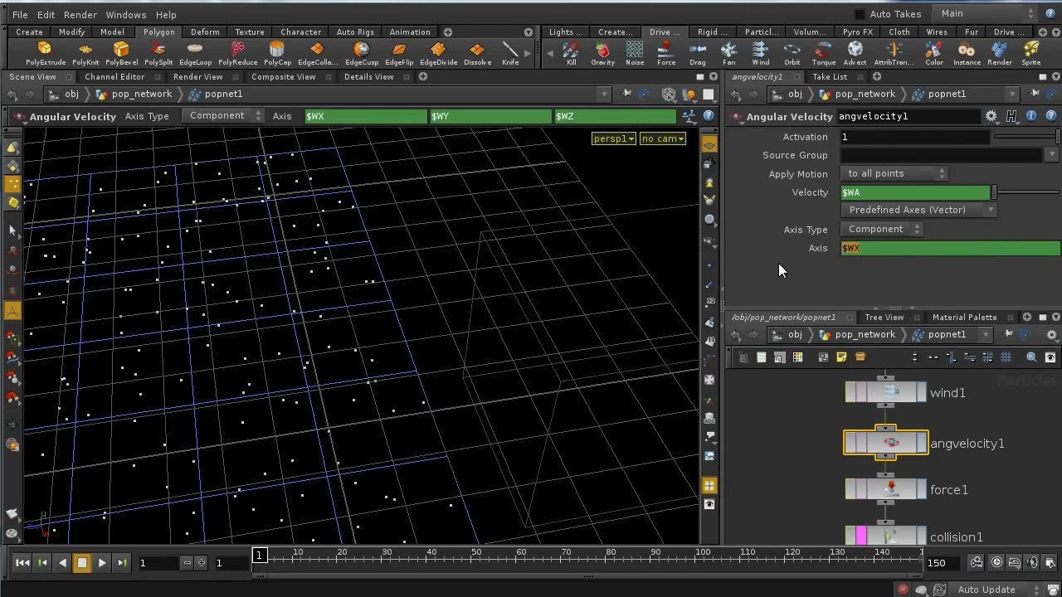
text(rand)
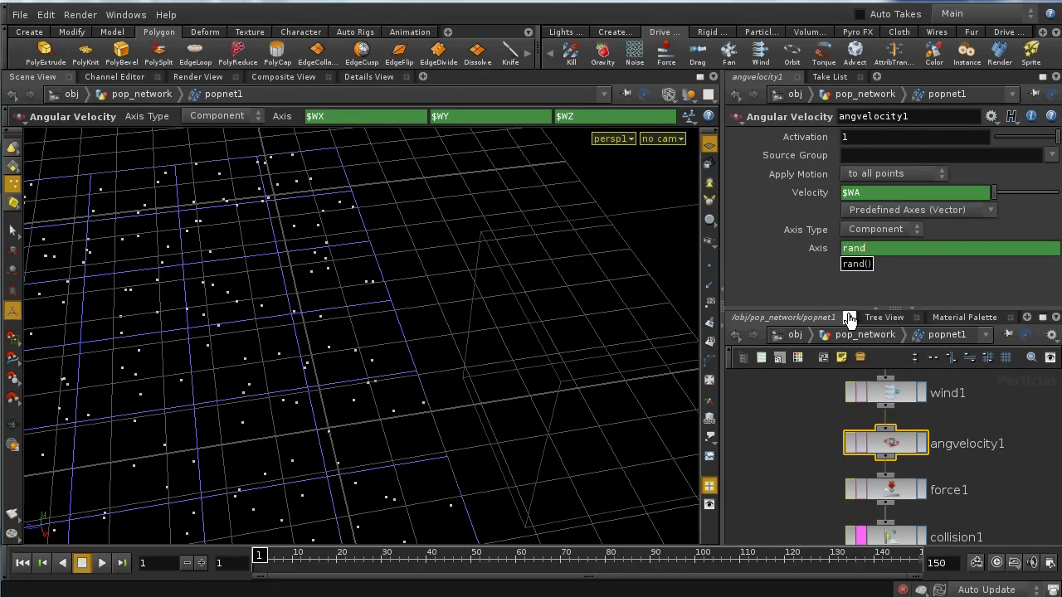
text(($ID))
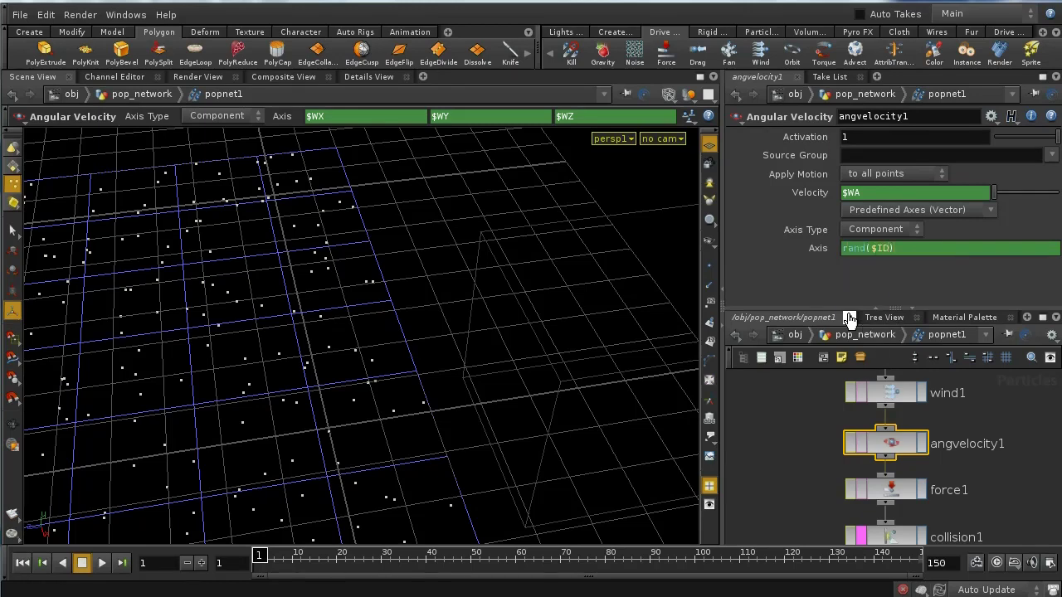
key(Return)
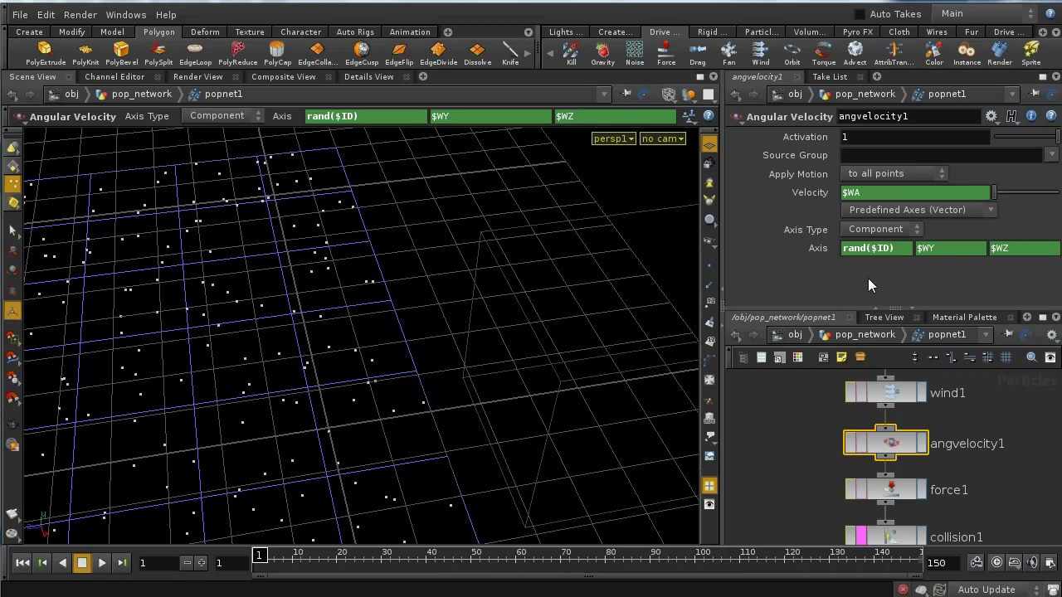
click(937, 248)
text(rand($ID + 343)
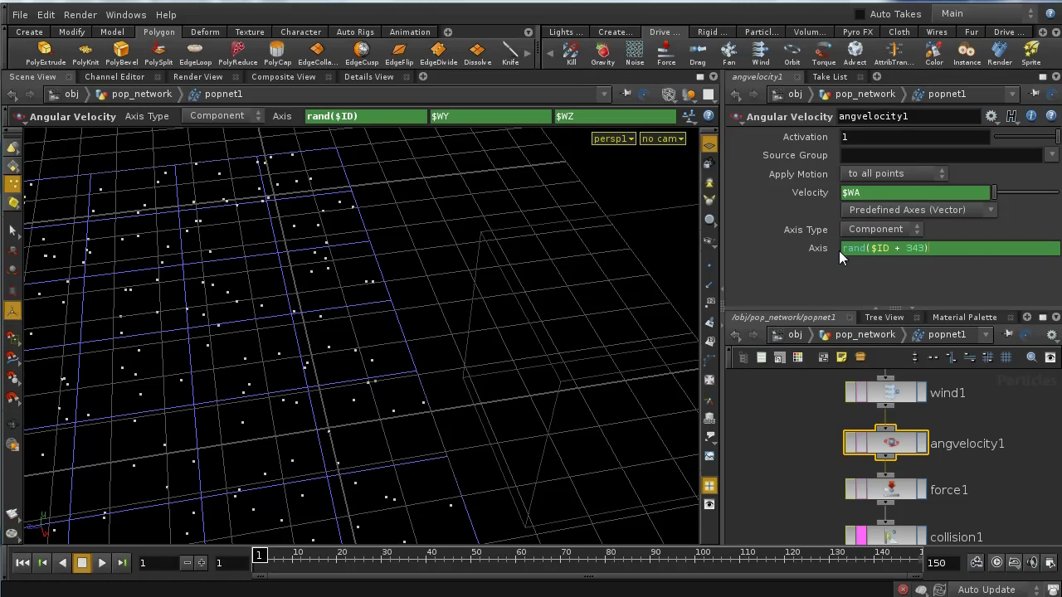
key(Return)
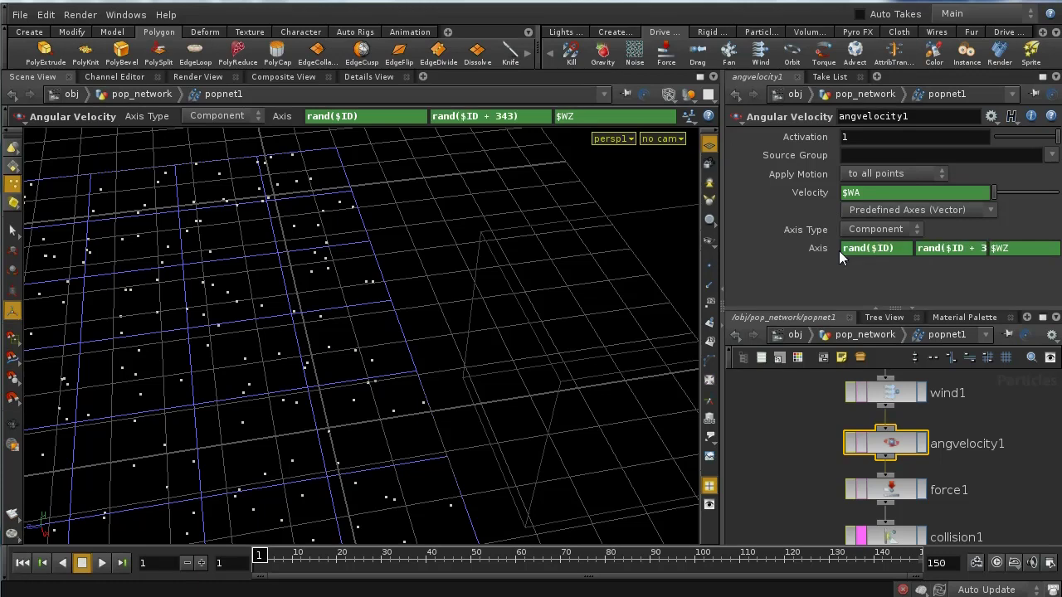
double_click(1001, 248)
key(BackSpace)
text(rand($ID)
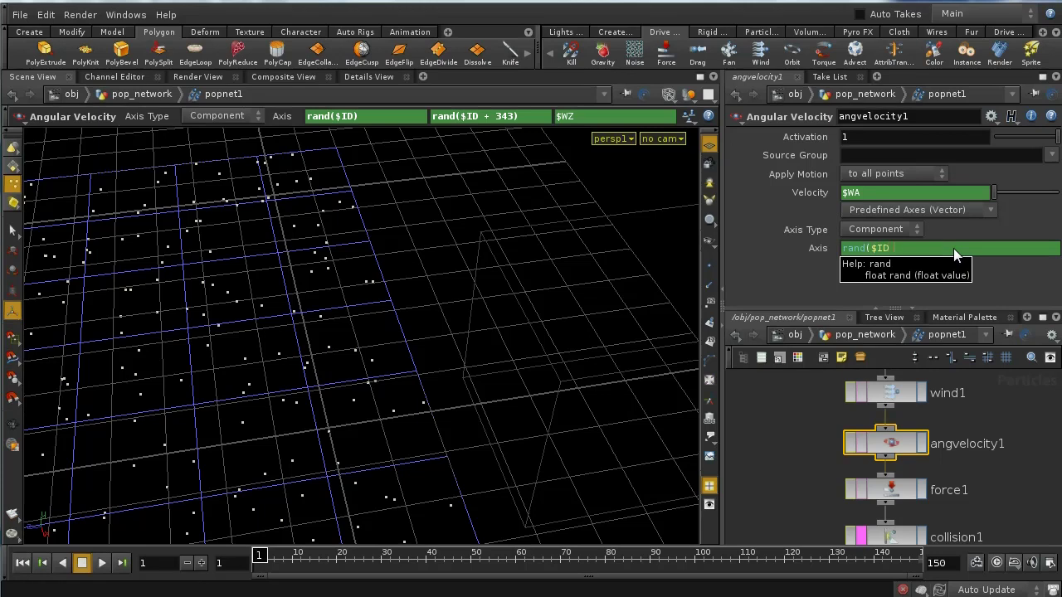
text( + 3881))
key(Return)
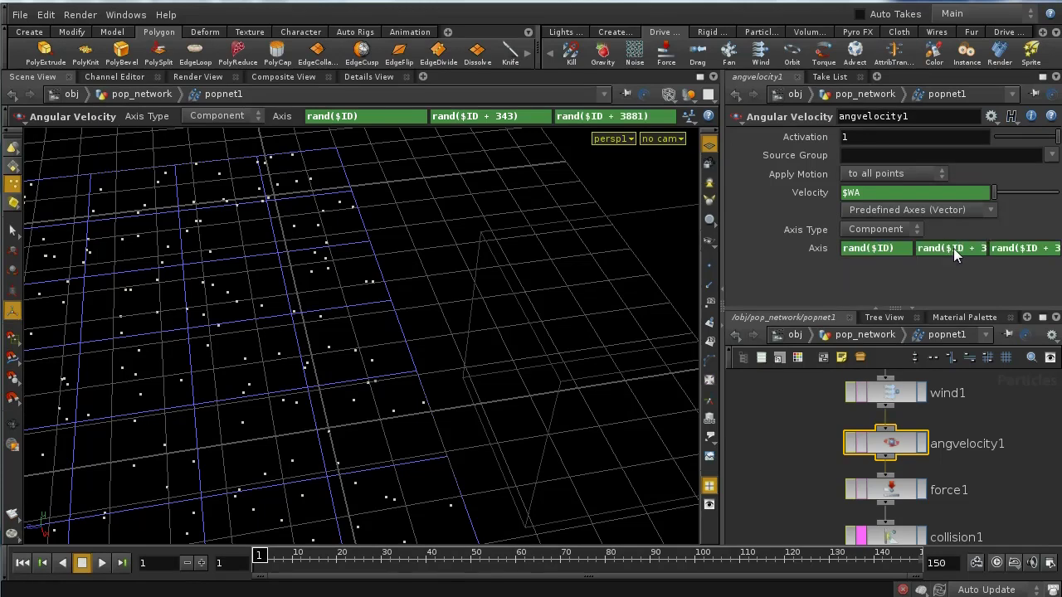
click(804, 246)
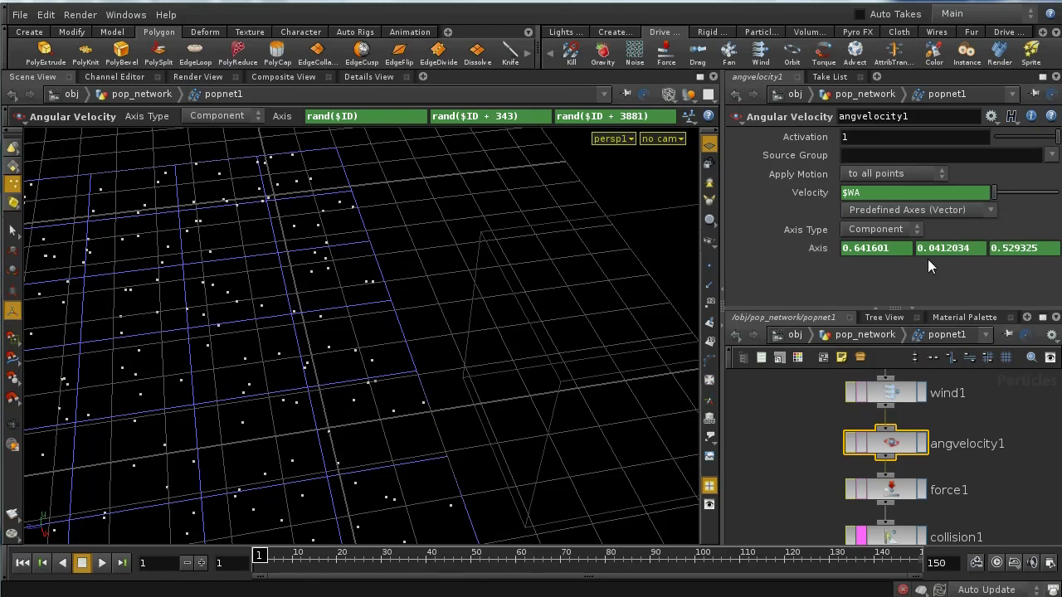
Step: Set angvelocity1's velocity to the expression fit01(rand($ID + 2348), 20, 50)
click(854, 193)
text($W)
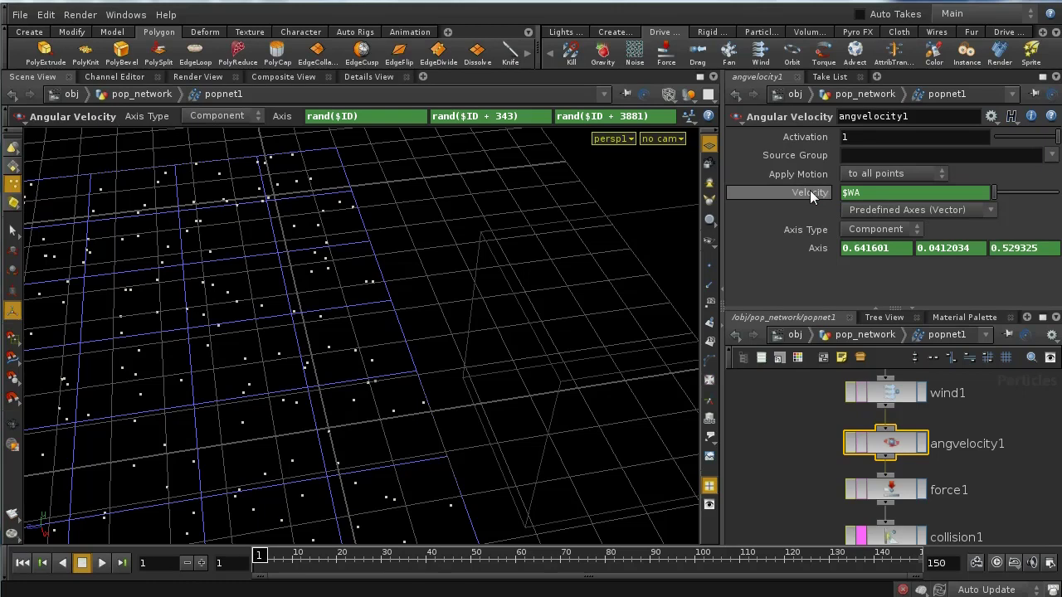
text(A)
text(rand($ID)
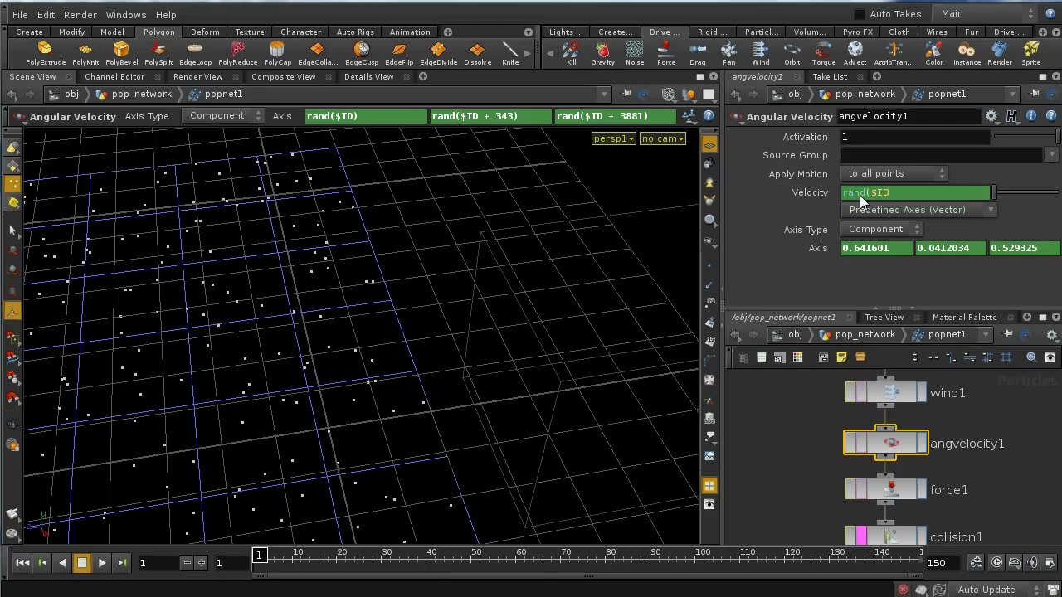
text( + 234876)
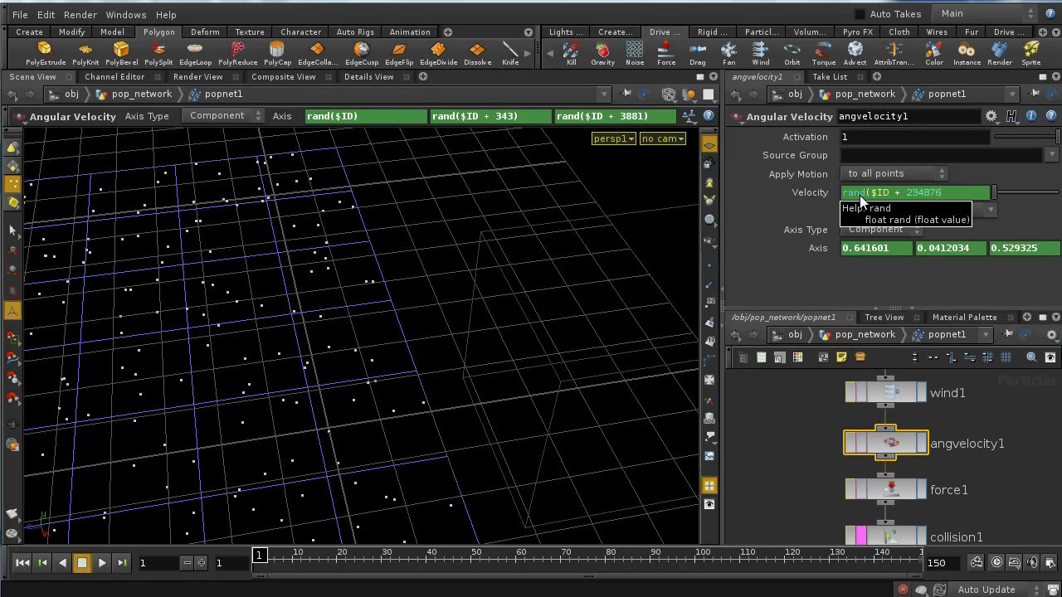
key(BackSpace)
text())
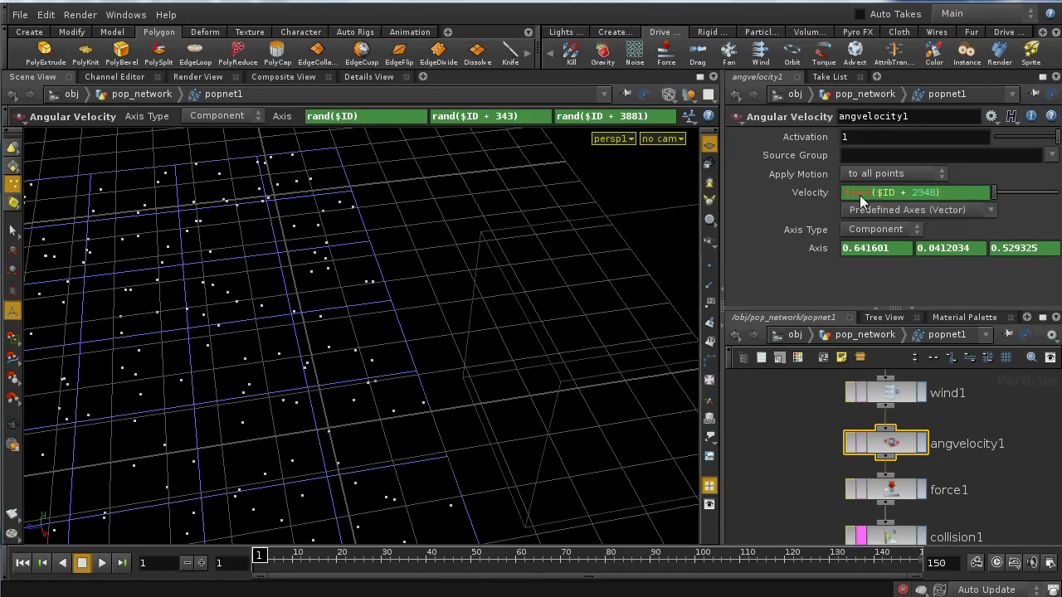
text(()
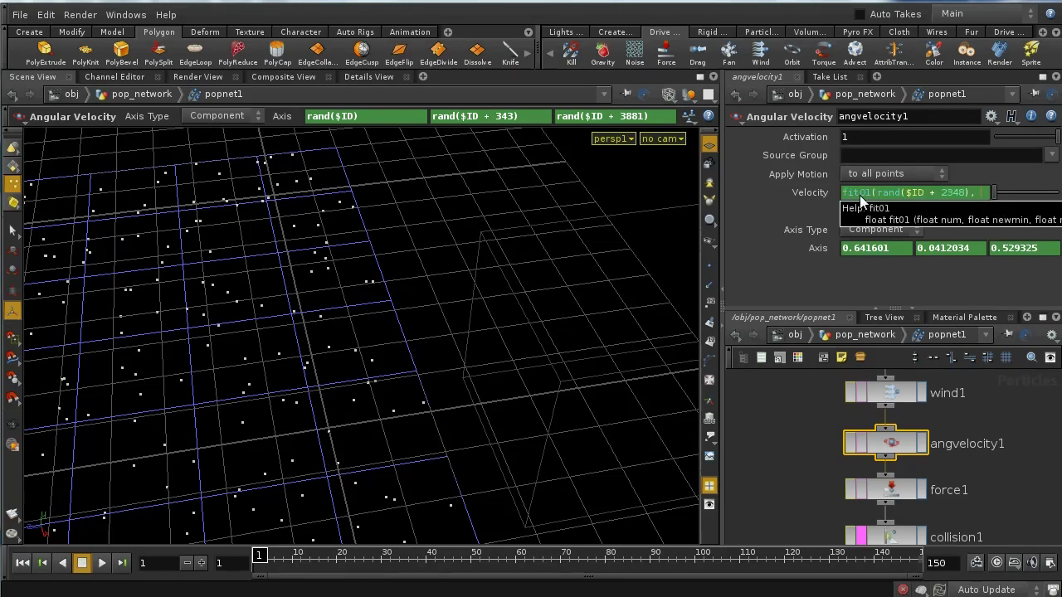
text(20, )
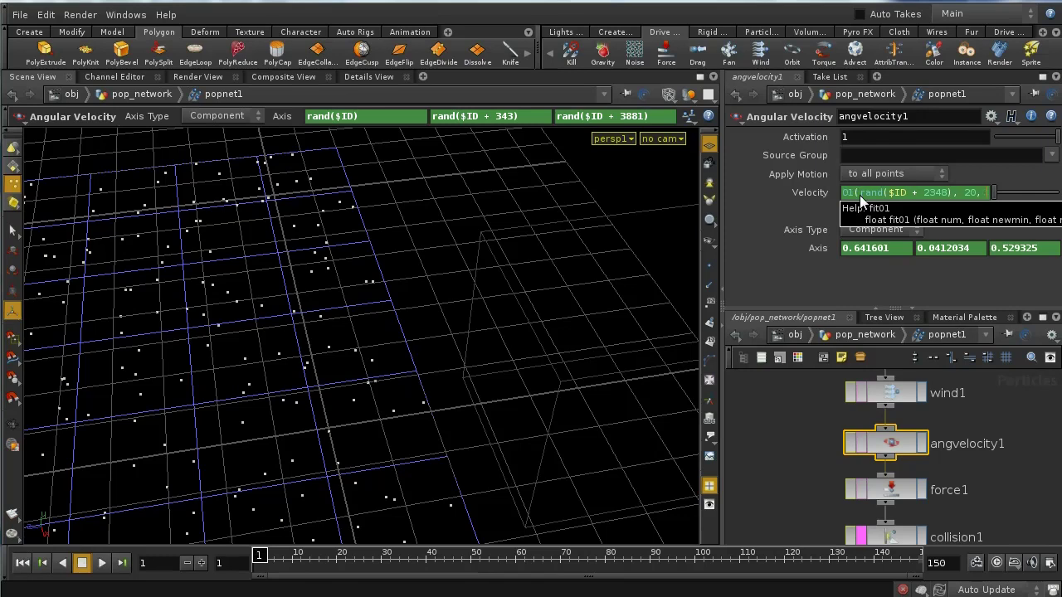
text(50))
key(Return)
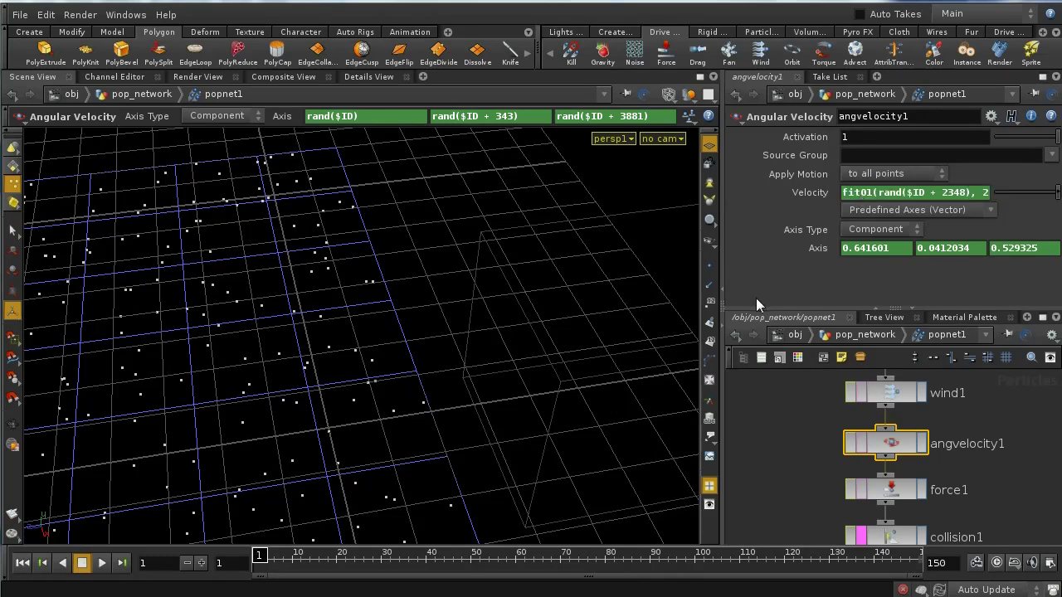
Step: Go up to pop_network and scrub the first frames to examine the leaves' rotation
click(862, 334)
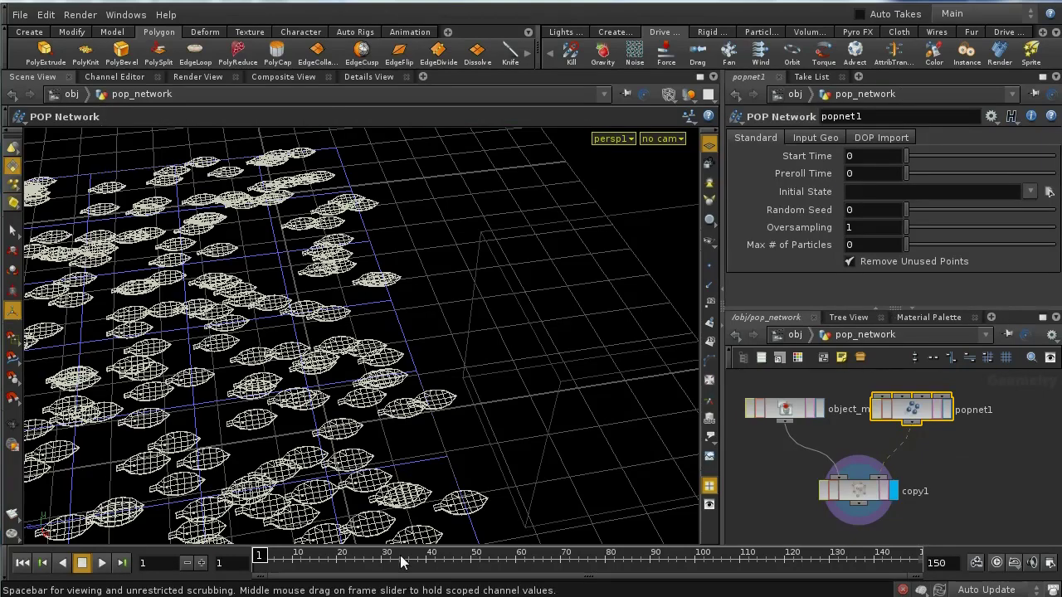
click(303, 563)
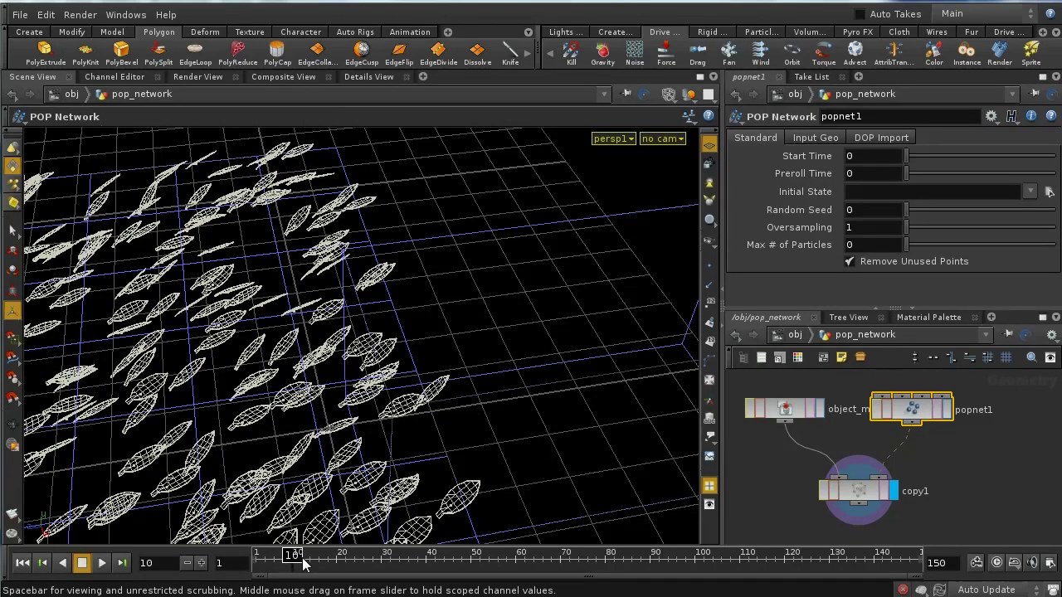
drag(304, 562, 193, 571)
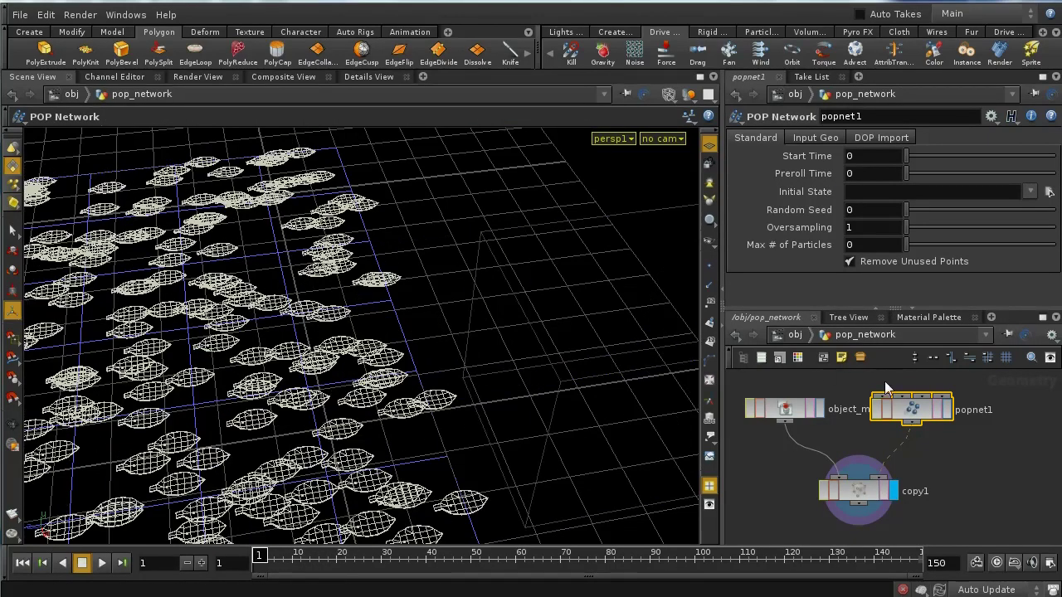
Step: Inside popnet1, restrict angvelocity1 to the just_in_car source group
double_click(904, 406)
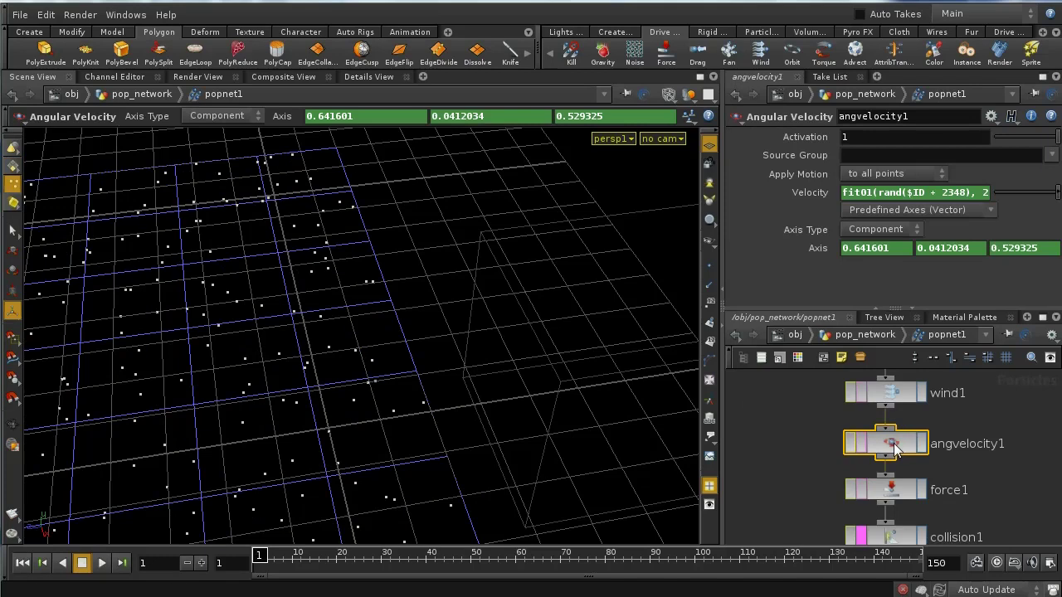
click(1051, 155)
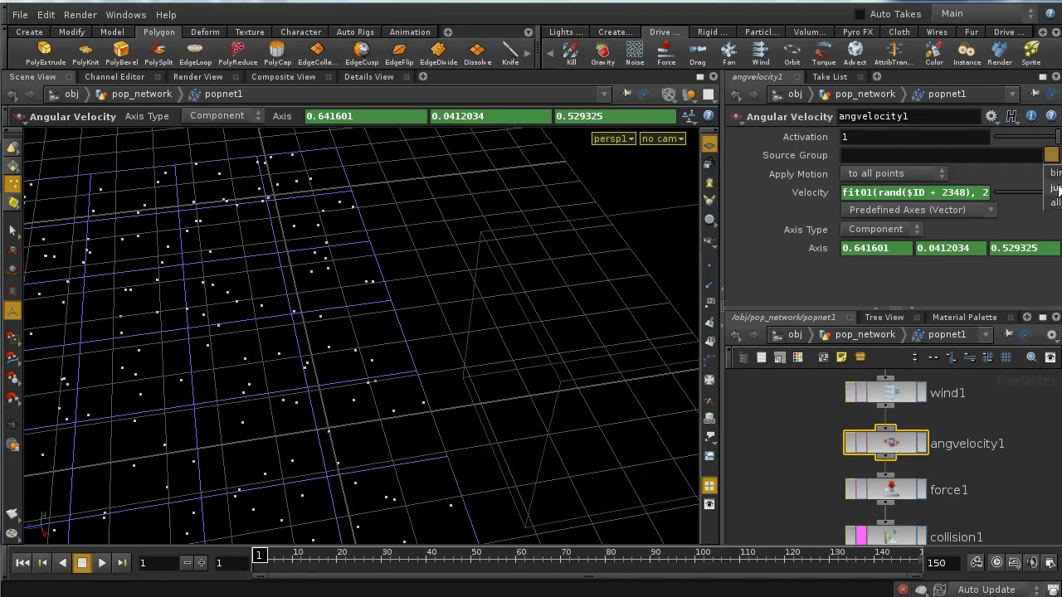
click(1057, 188)
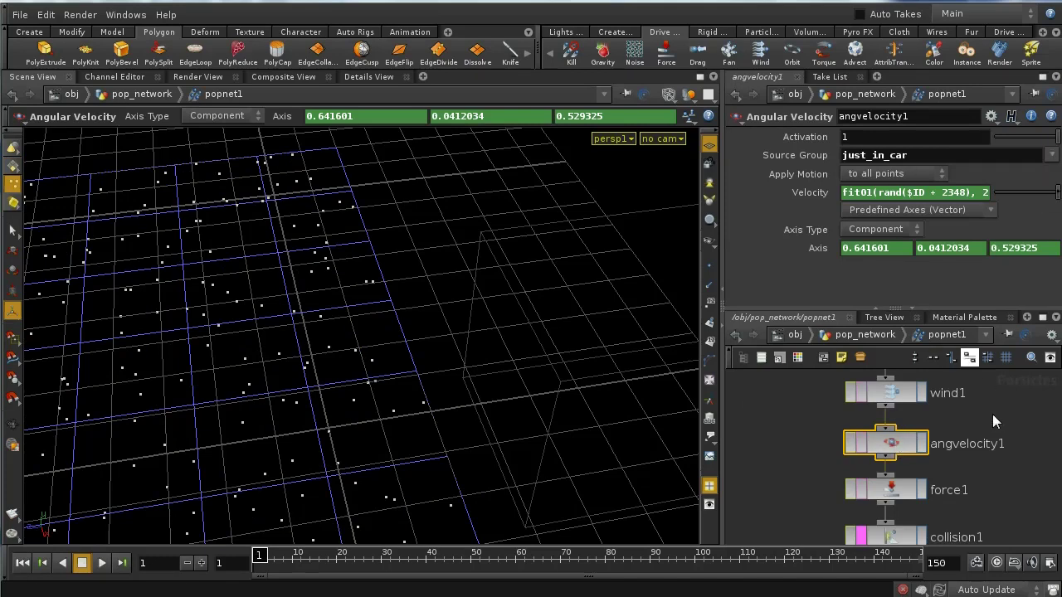
scroll(993, 450, up, 2)
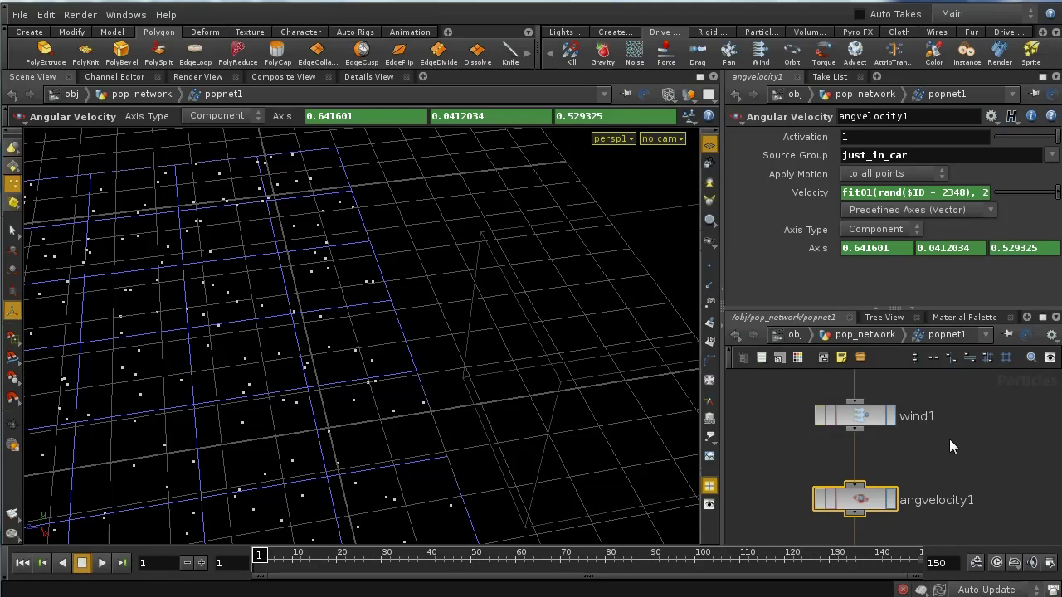
Step: Return to pop_network and scrub the timeline to examine how the leaves in the car's group spin
click(866, 335)
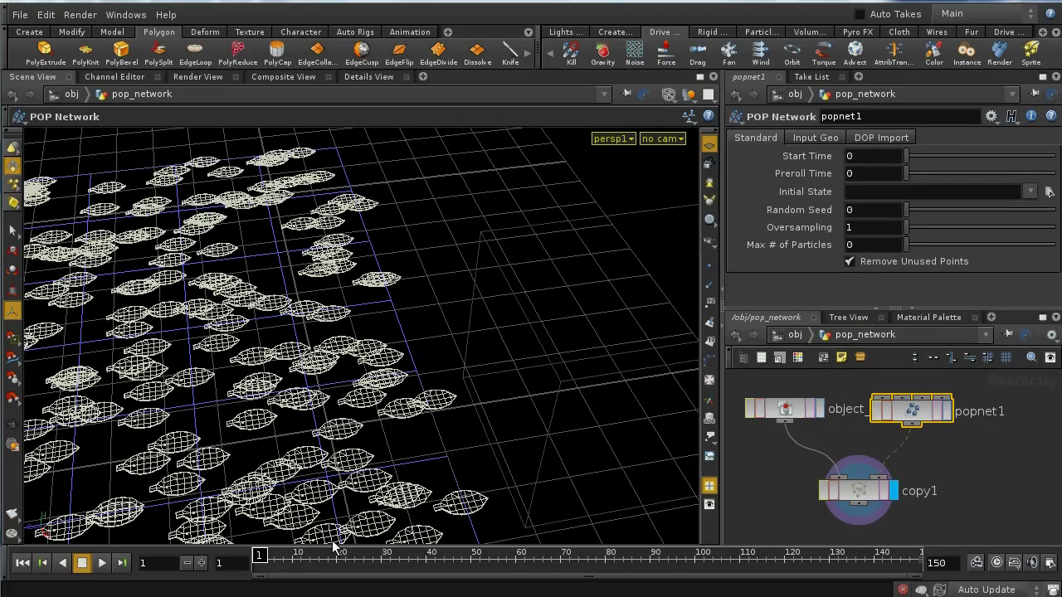
mouse_move(265, 557)
mouse_down()
mouse_move(359, 581)
mouse_move(417, 561)
mouse_move(829, 561)
mouse_move(262, 557)
mouse_up()
drag(262, 558, 718, 588)
key(ctrl+Up)
Step: Inside popnet1, move instance1 down to make room and set collision1's collision group to just_collided
double_click(913, 418)
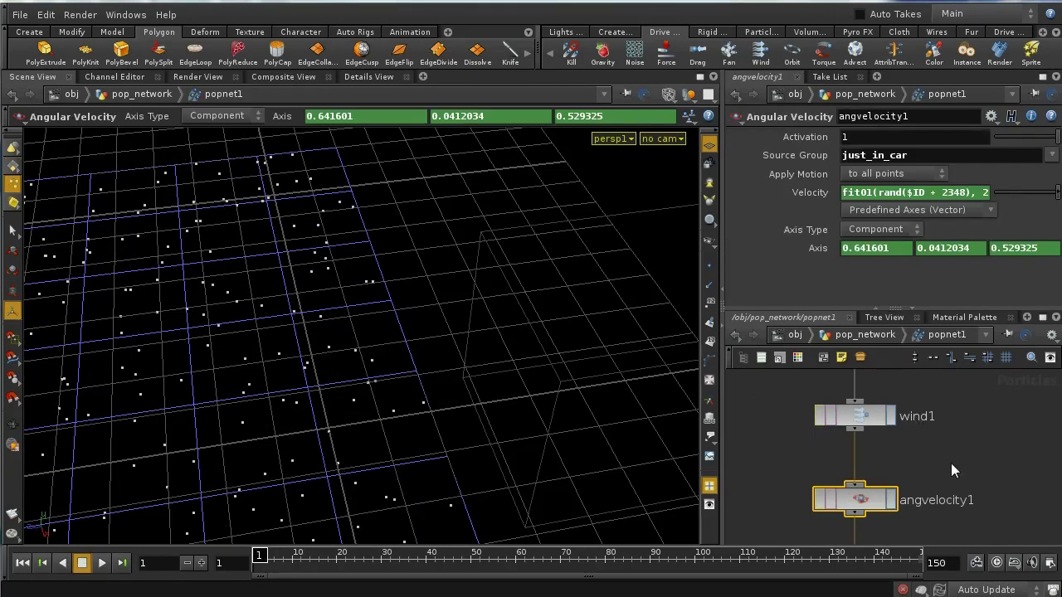
scroll(946, 448, down, 5)
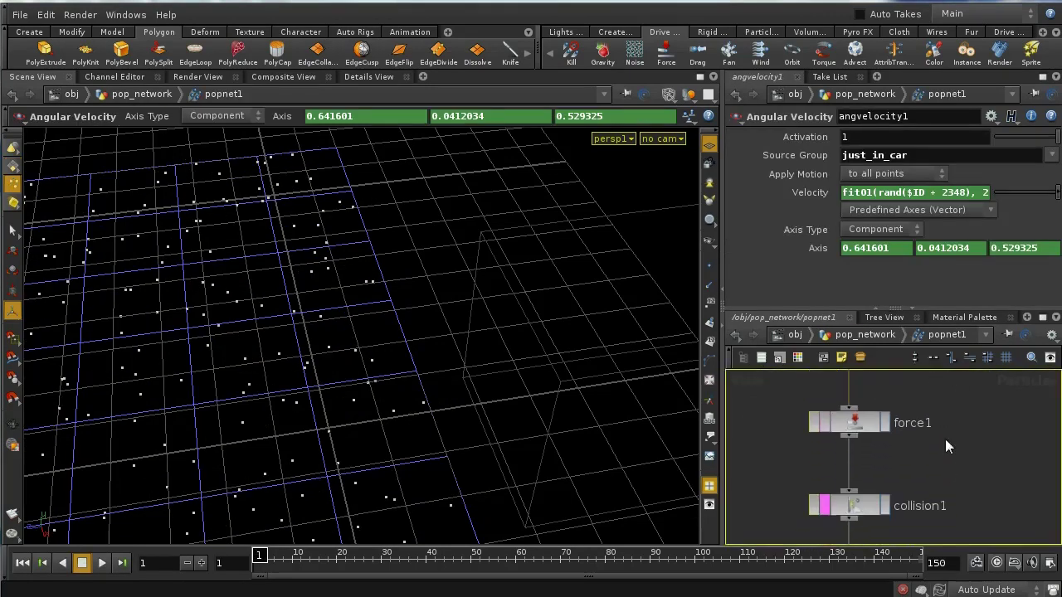
scroll(946, 464, down, 3)
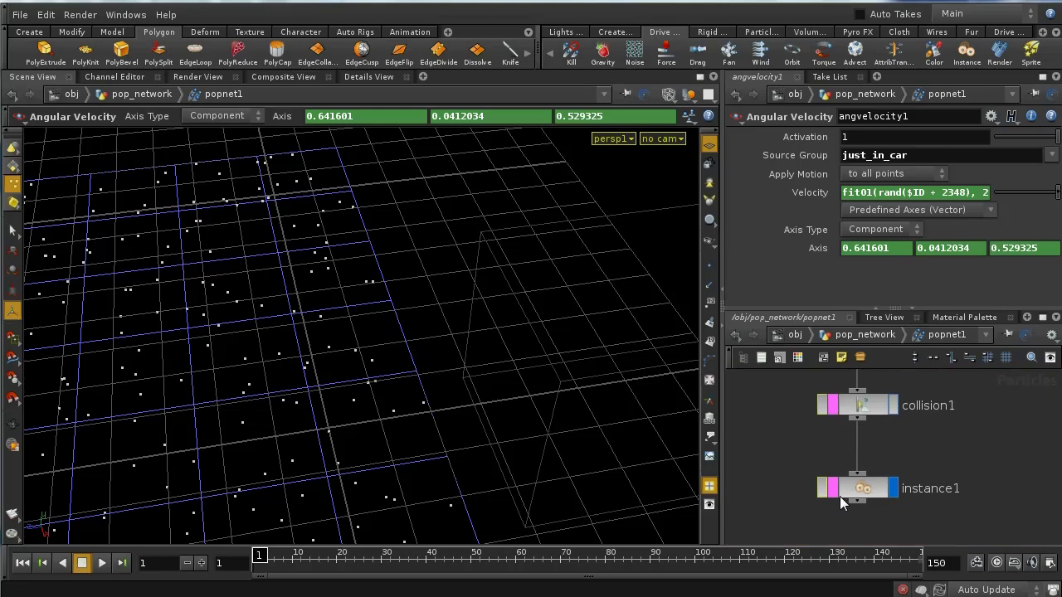
drag(865, 487, 865, 523)
scroll(879, 489, up, 3)
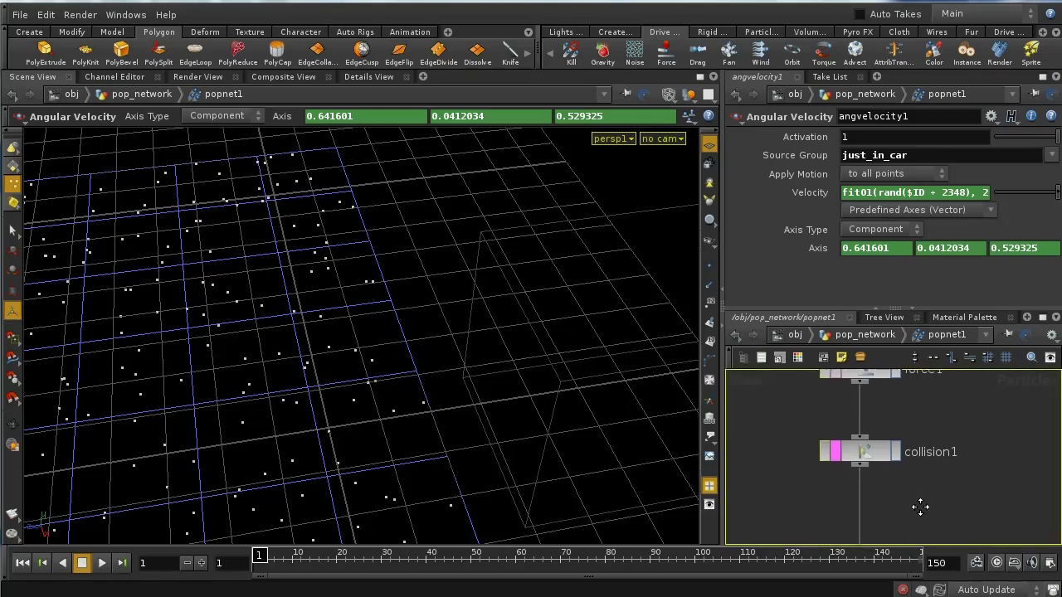
click(872, 454)
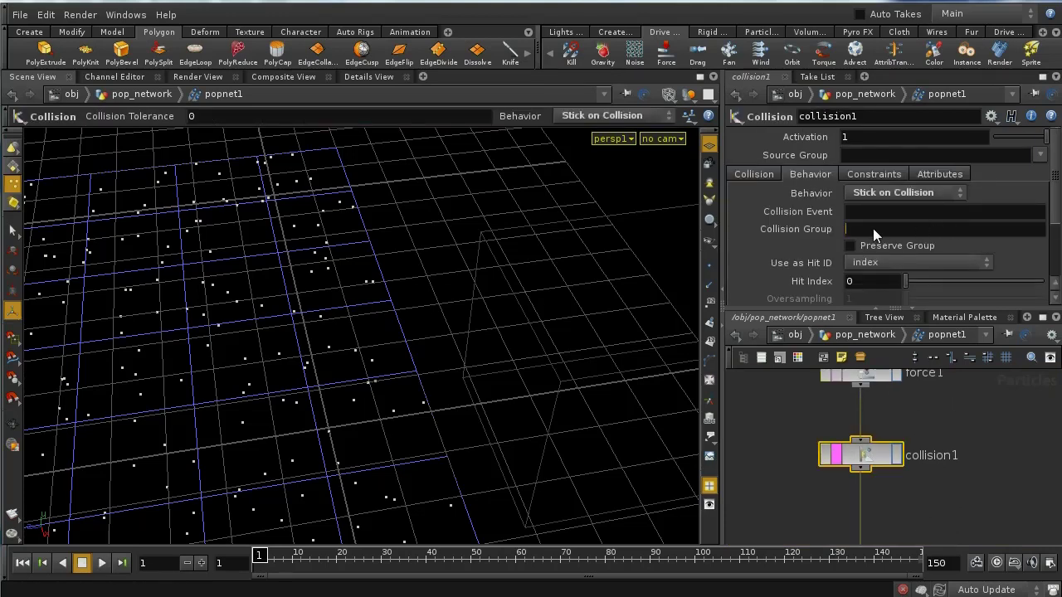
text(just collided)
key(Return)
Step: Insert a Group node into the chain between collision1 and instance1
scroll(985, 456, down, 2)
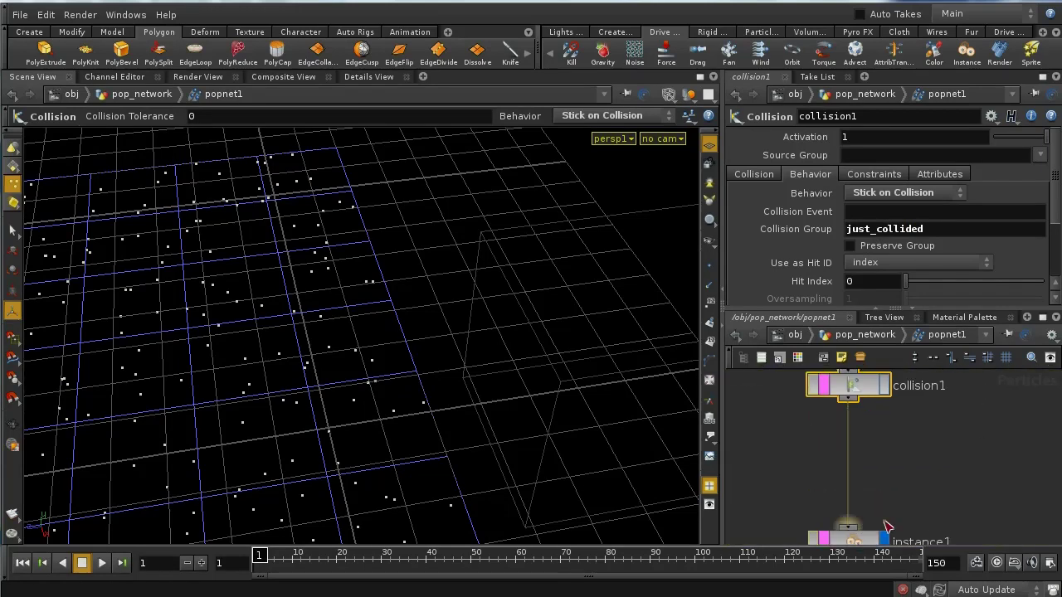
scroll(891, 498, down, 1)
middle_drag(875, 416, 871, 471)
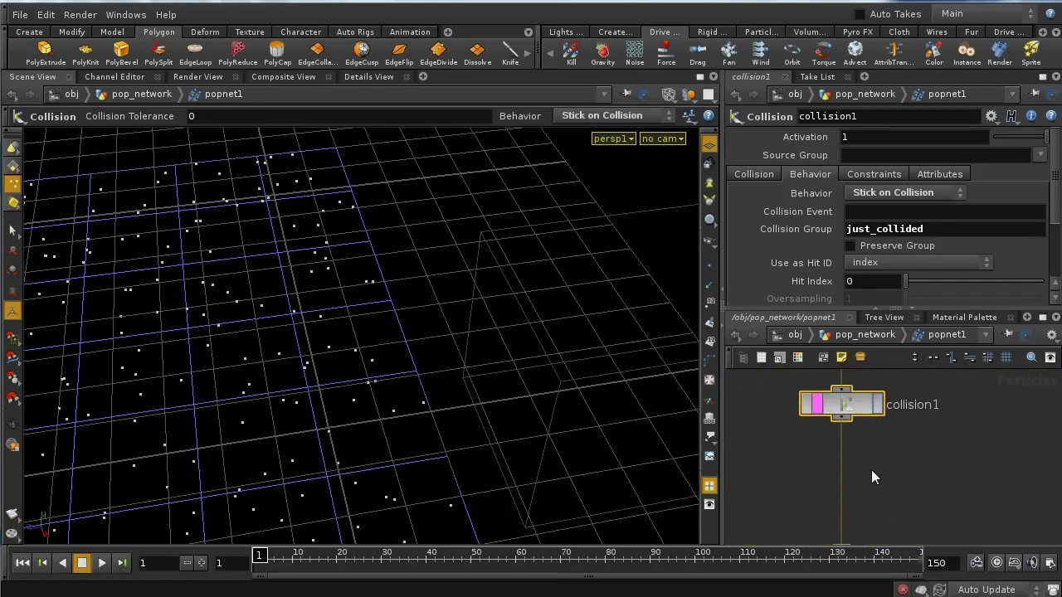
key(Tab)
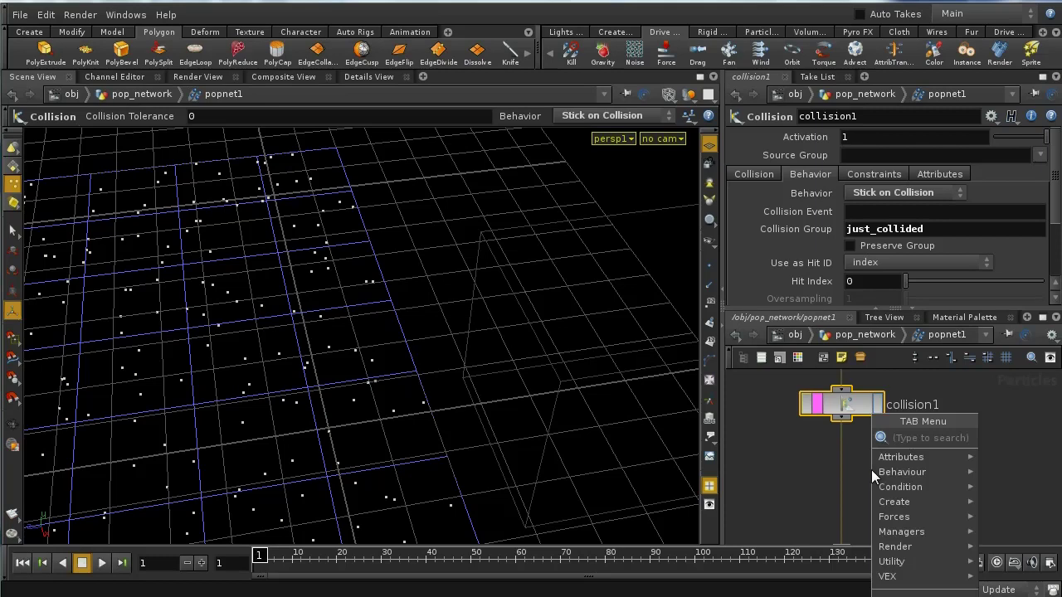
text(Group)
click(1011, 438)
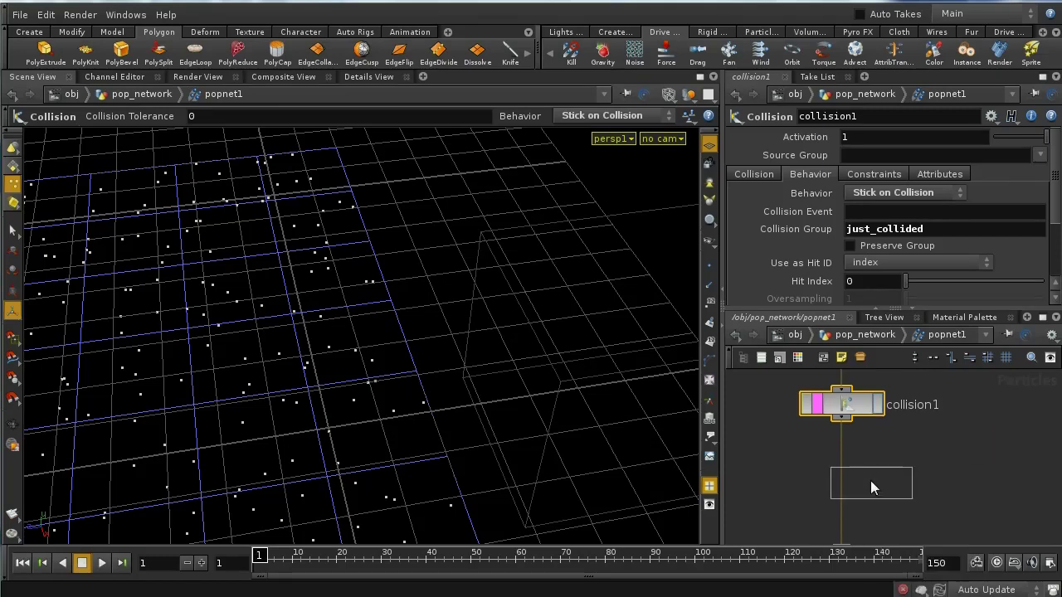
click(842, 472)
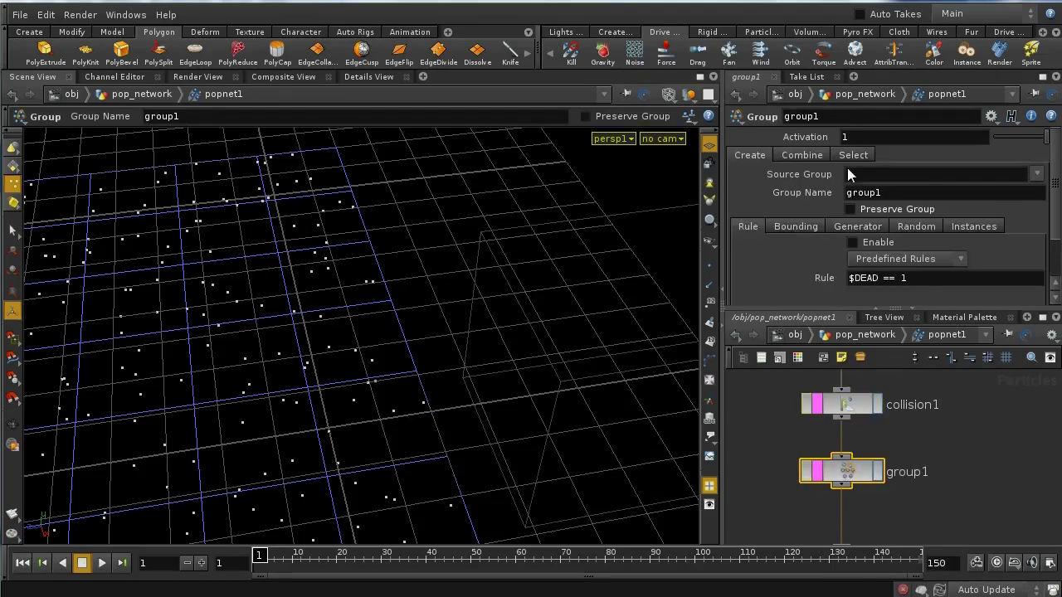
Step: Rename the new Group node all_collided, set its group name to $OS and enable Preserve Group
double_click(826, 113)
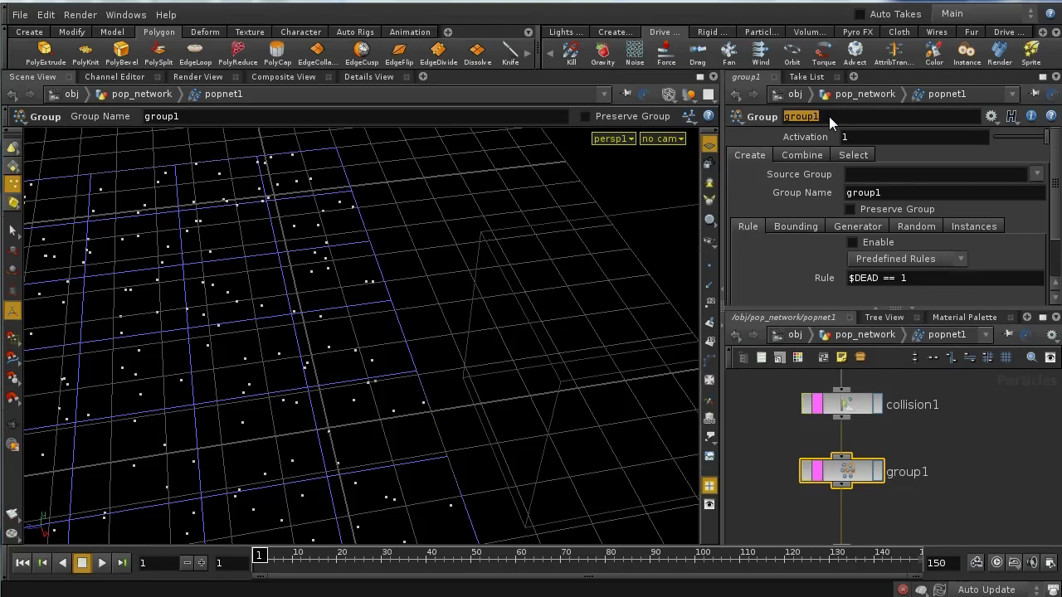
text(all_collided)
key(Return)
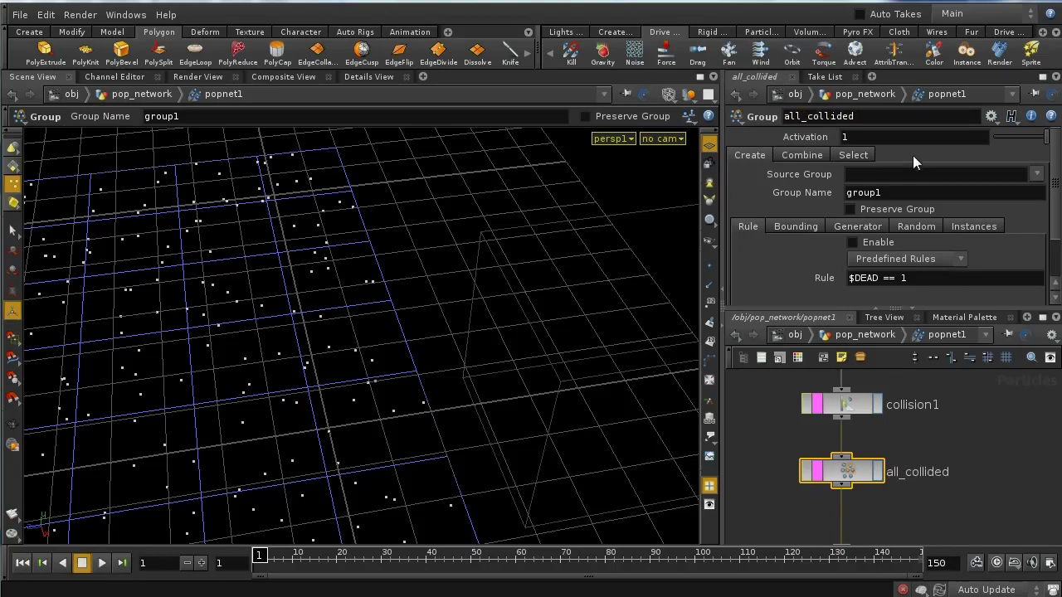
double_click(898, 194)
text($OS)
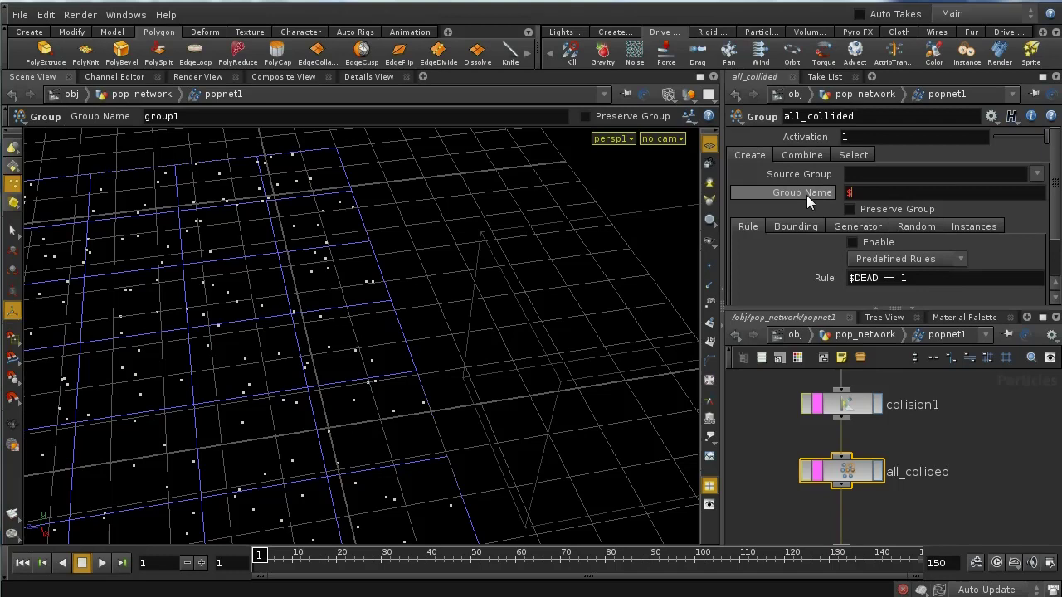
key(Return)
click(849, 209)
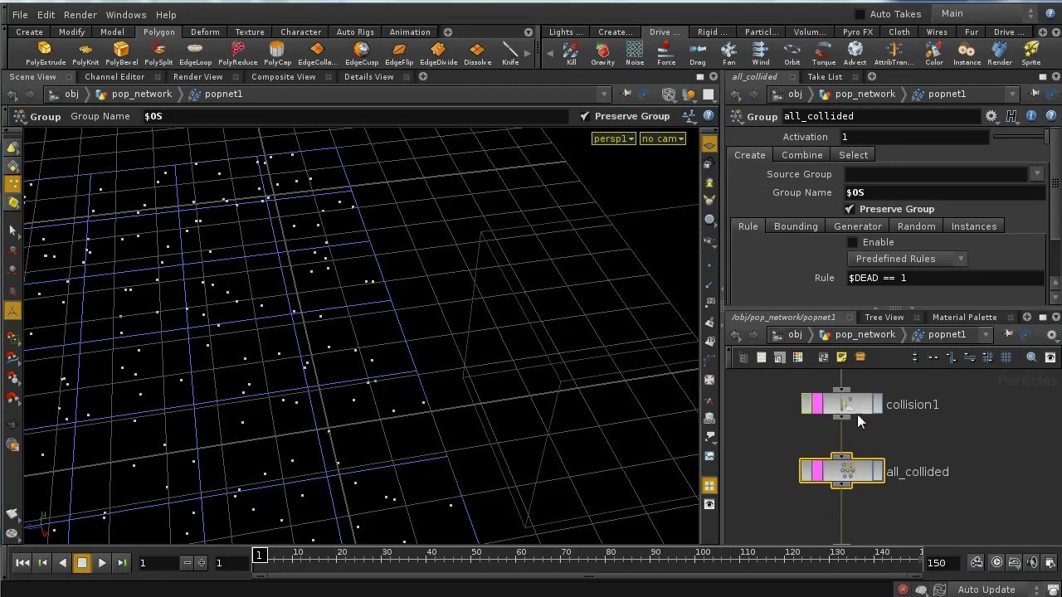
Step: Define all_collided's group combination as $OS equals $OS Union (Or) just_collided
drag(851, 415, 840, 407)
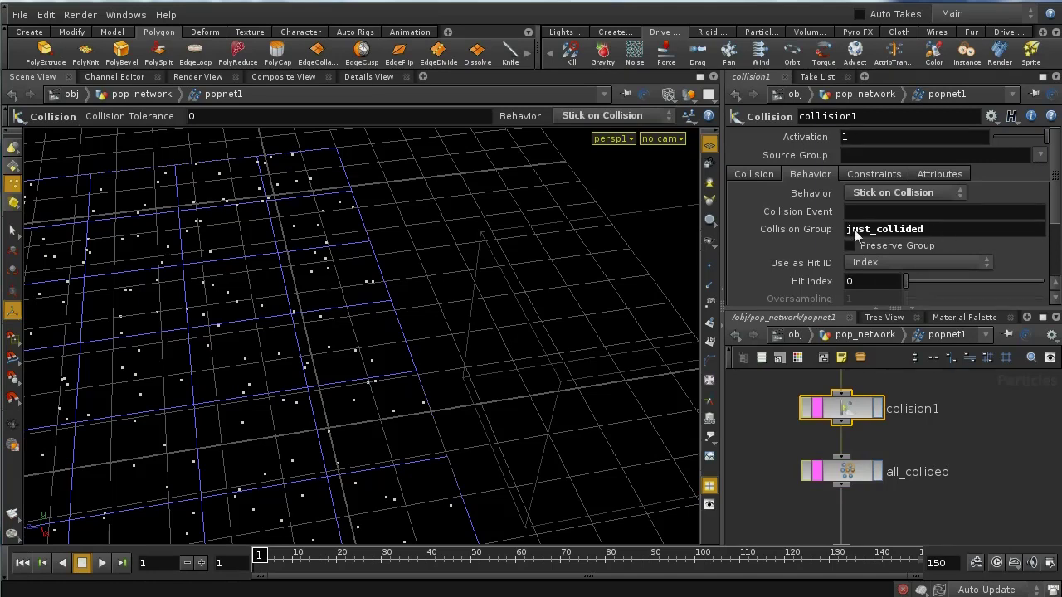
click(840, 472)
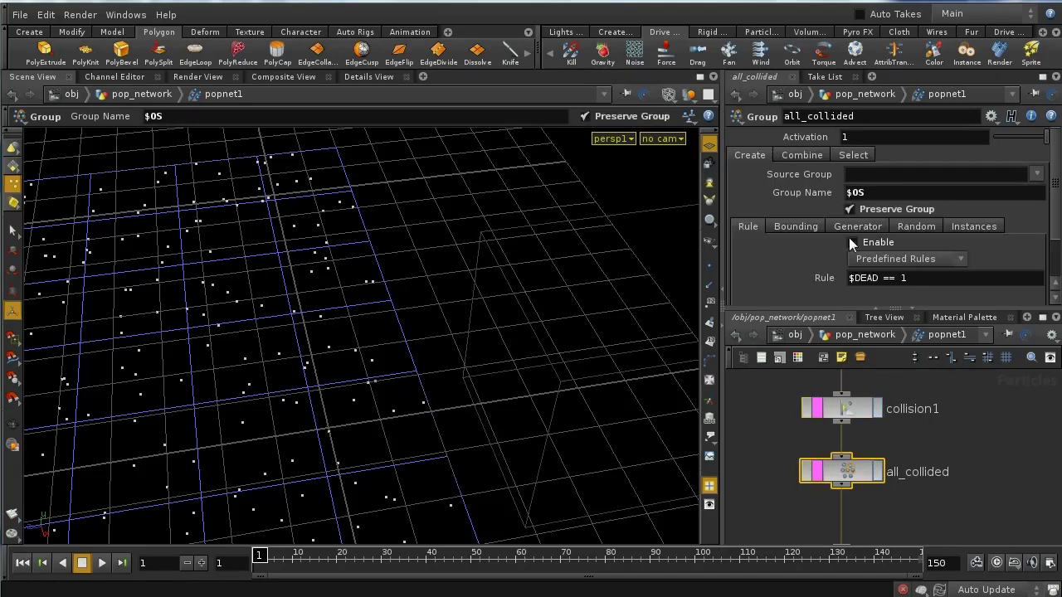
click(849, 155)
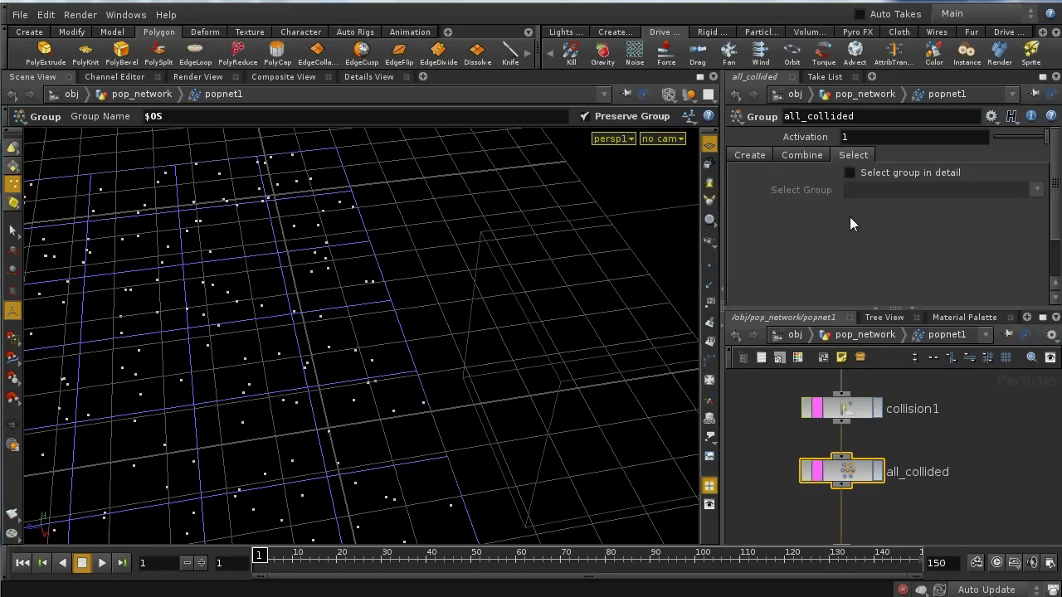
click(800, 157)
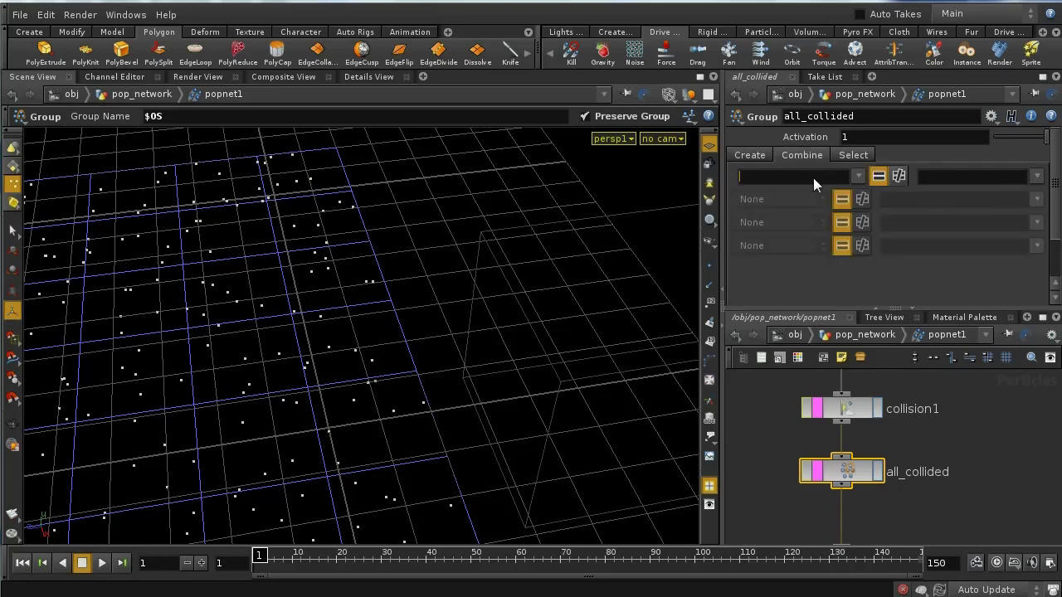
text($OS)
key(Tab)
text($OS)
key(Tab)
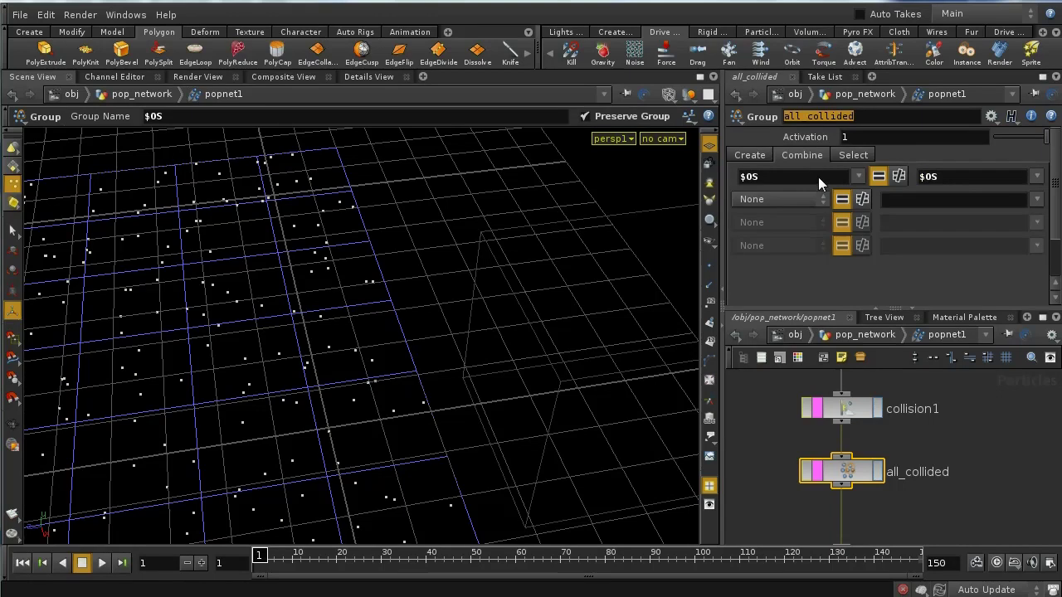
click(809, 199)
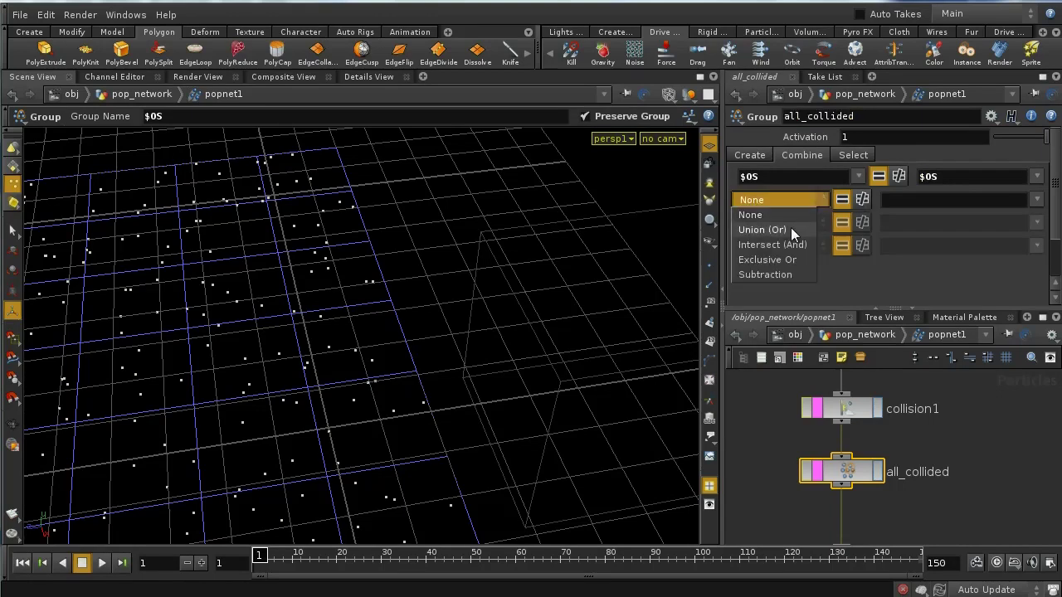
click(763, 229)
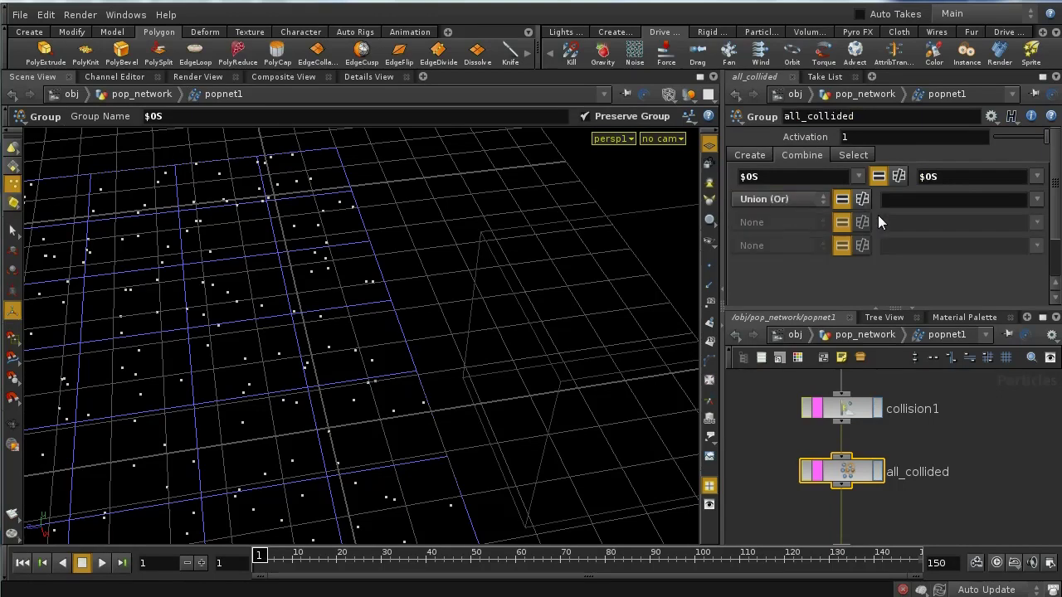
click(1037, 200)
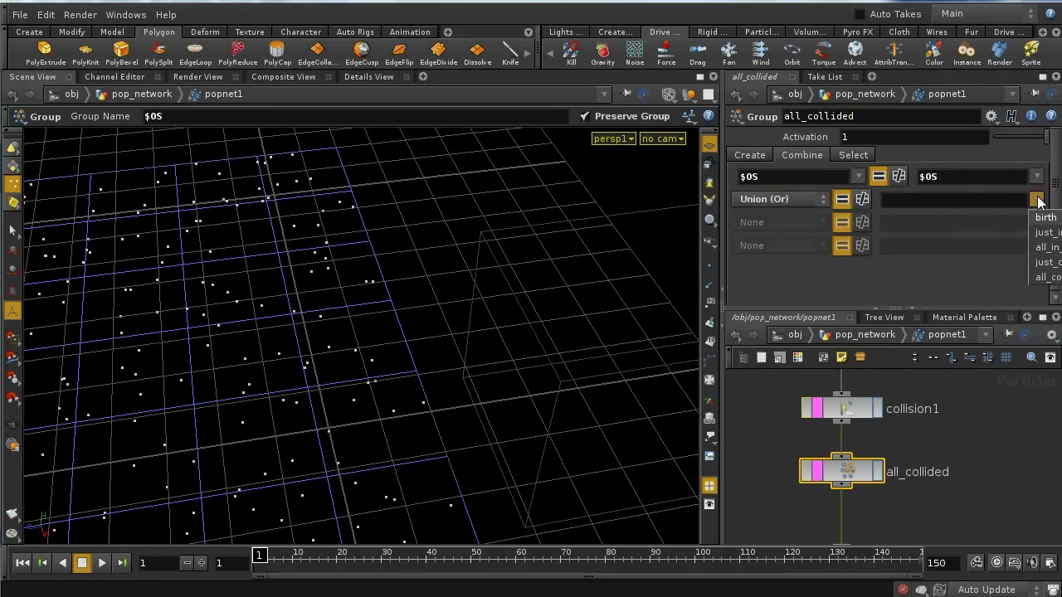
click(1047, 262)
Step: Insert an Angular Velocity node between all_collided and instance1, and delete the channel on its velocity so it is a plain 0
middle_drag(949, 483, 970, 416)
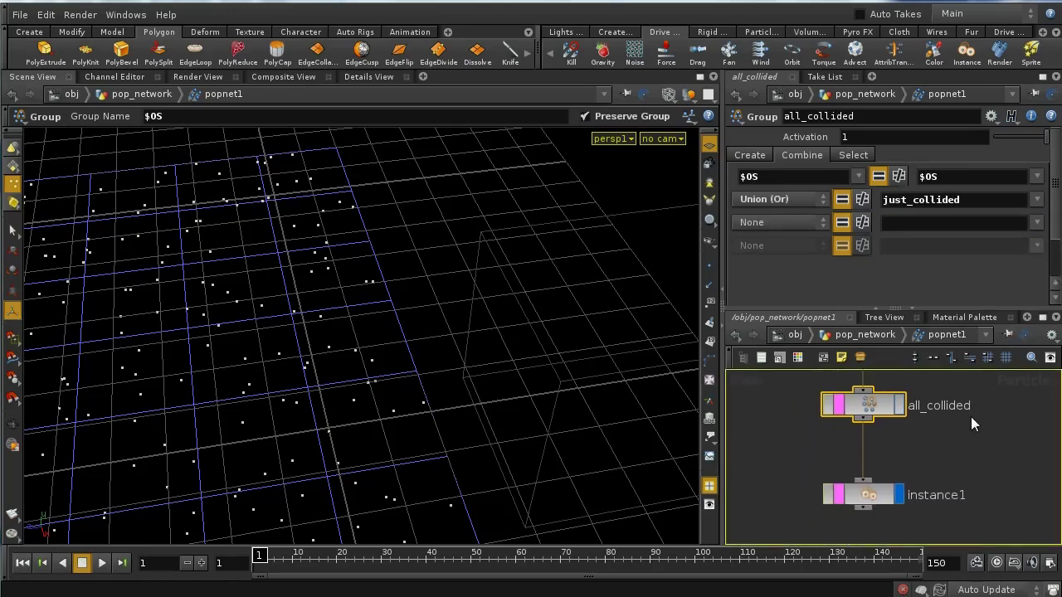
drag(893, 517, 863, 535)
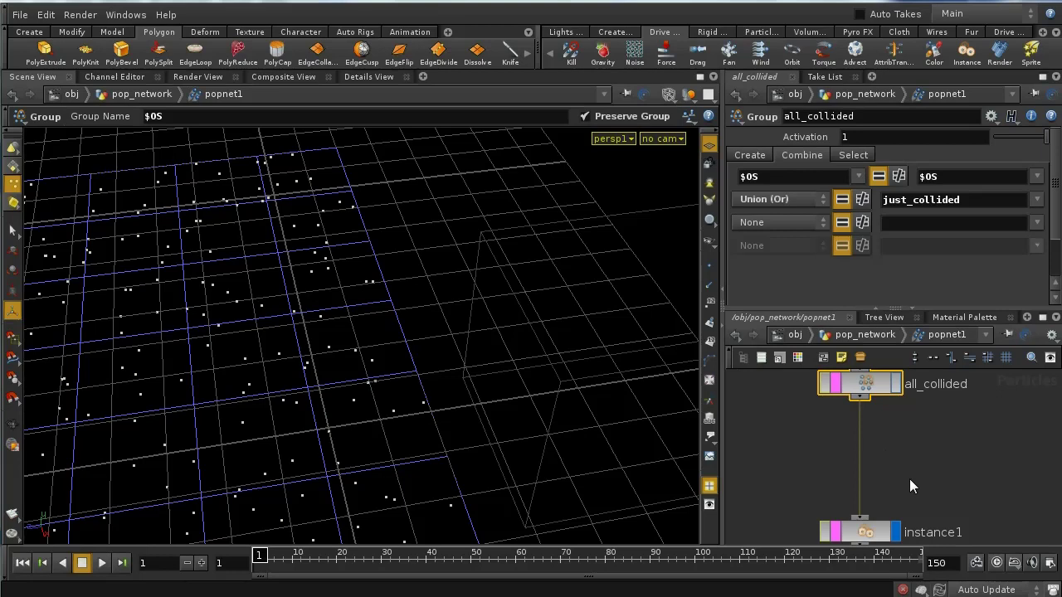
key(Tab)
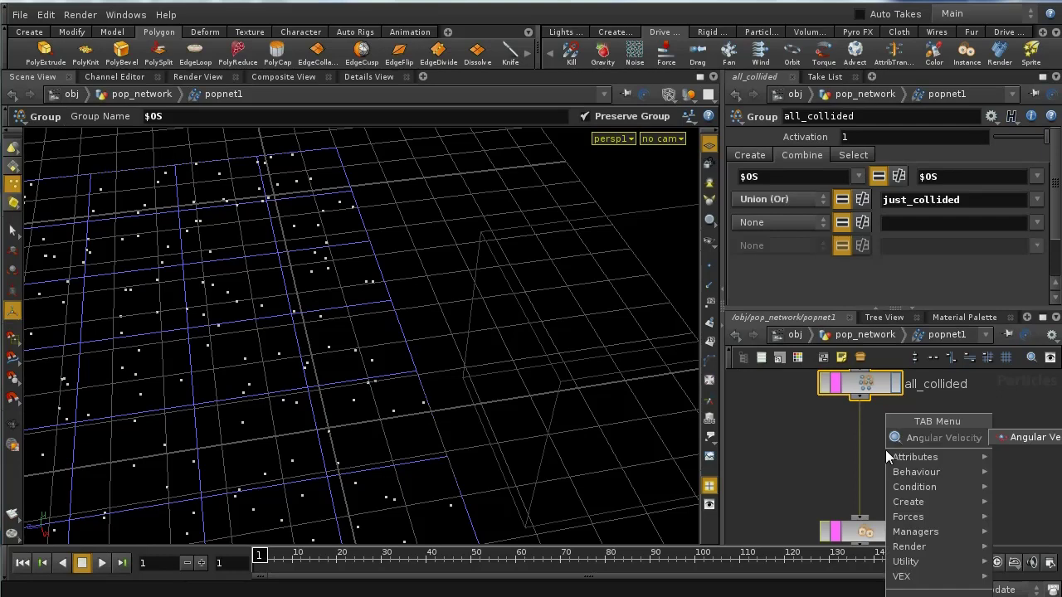
click(1027, 437)
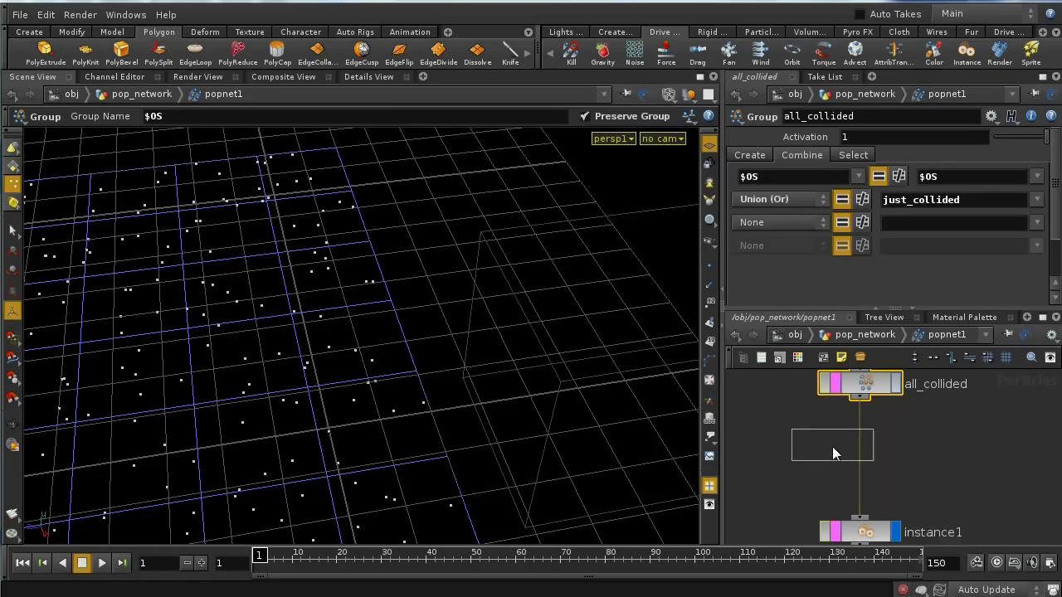
click(860, 458)
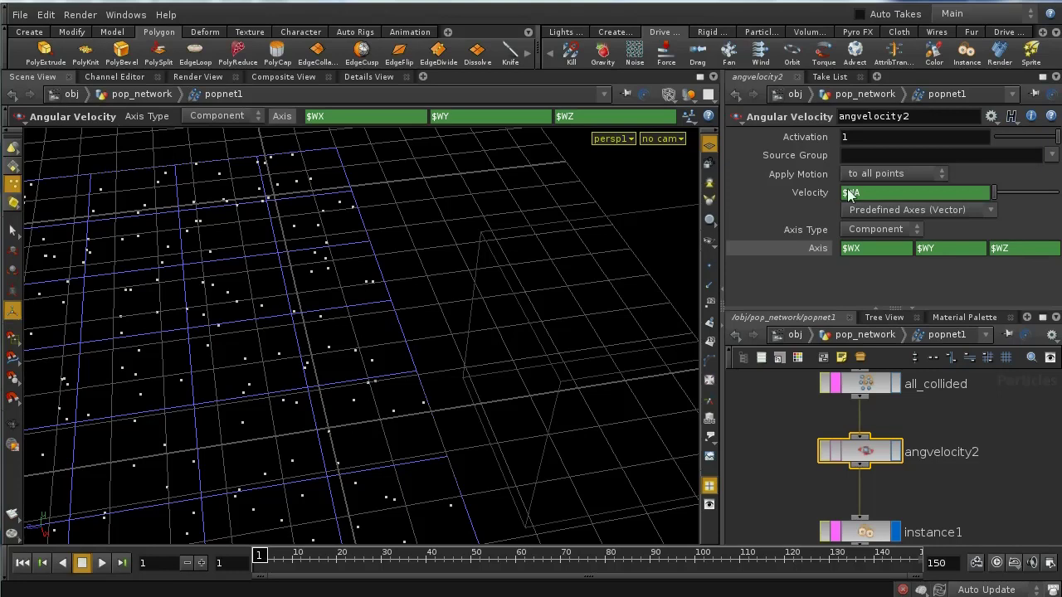
right_click(794, 192)
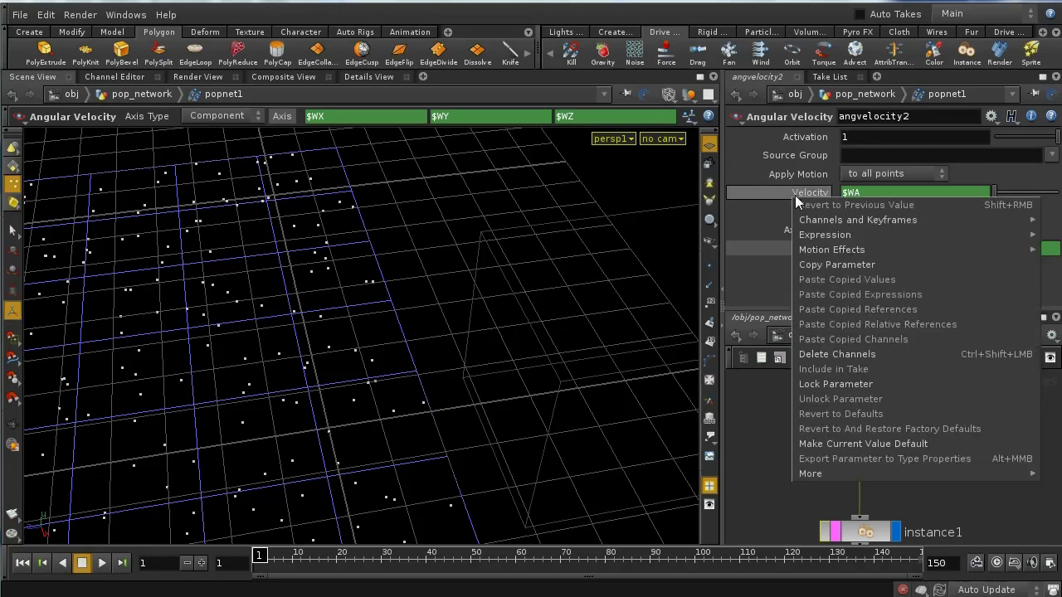
click(851, 354)
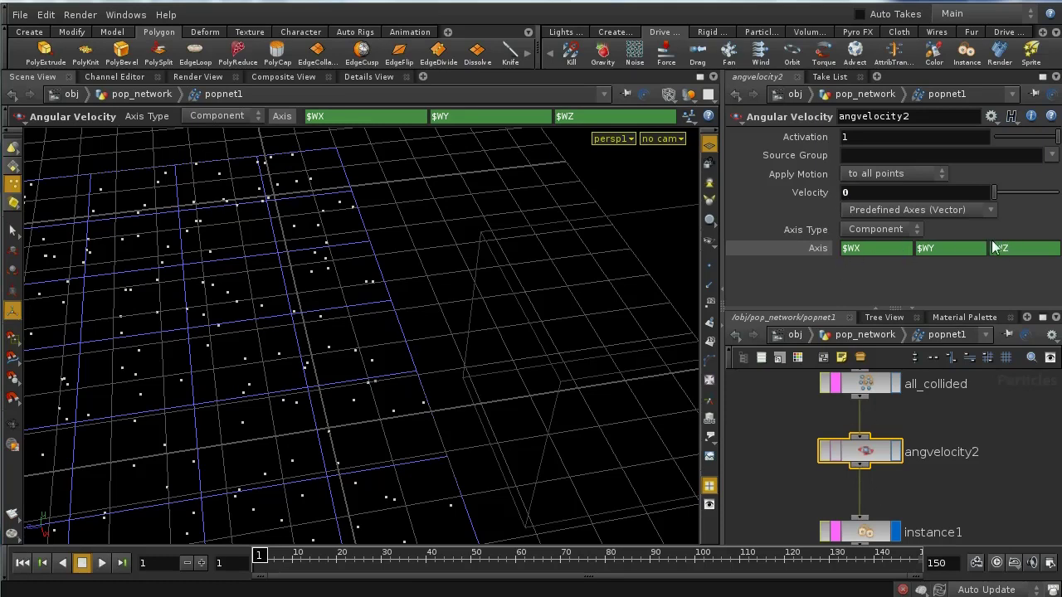
Step: Go up to pop_network and scrub the timeline to examine the leaves' rotation with the second Angular Velocity node
middle_drag(983, 423, 978, 448)
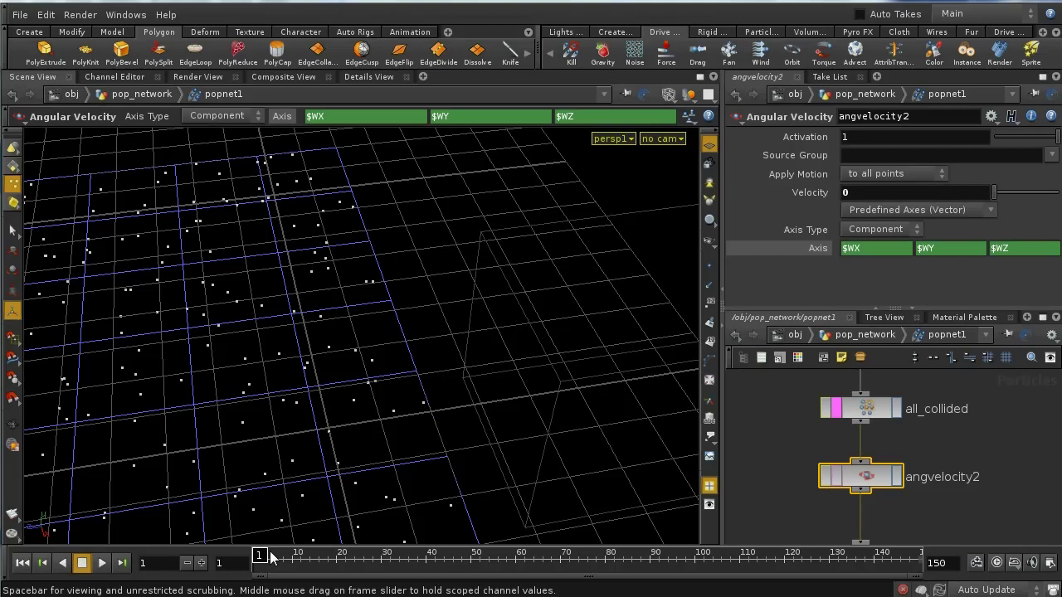
click(863, 335)
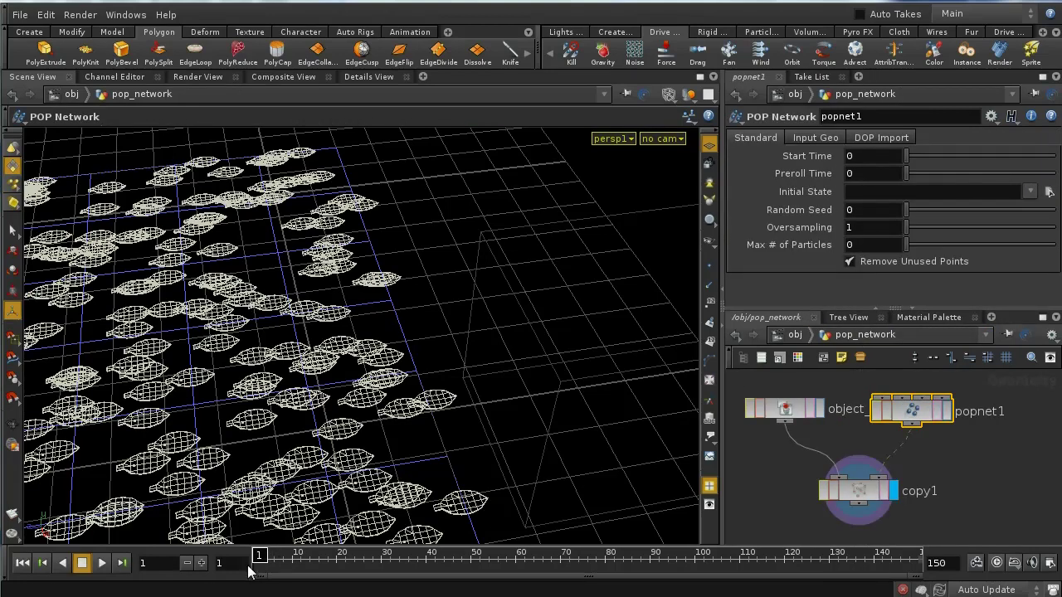
mouse_move(260, 562)
mouse_down()
mouse_move(365, 572)
mouse_move(493, 562)
mouse_move(259, 563)
mouse_up()
Step: Inside popnet1, restrict angvelocity2 to the just_collided source group, and return to pop_network
double_click(921, 413)
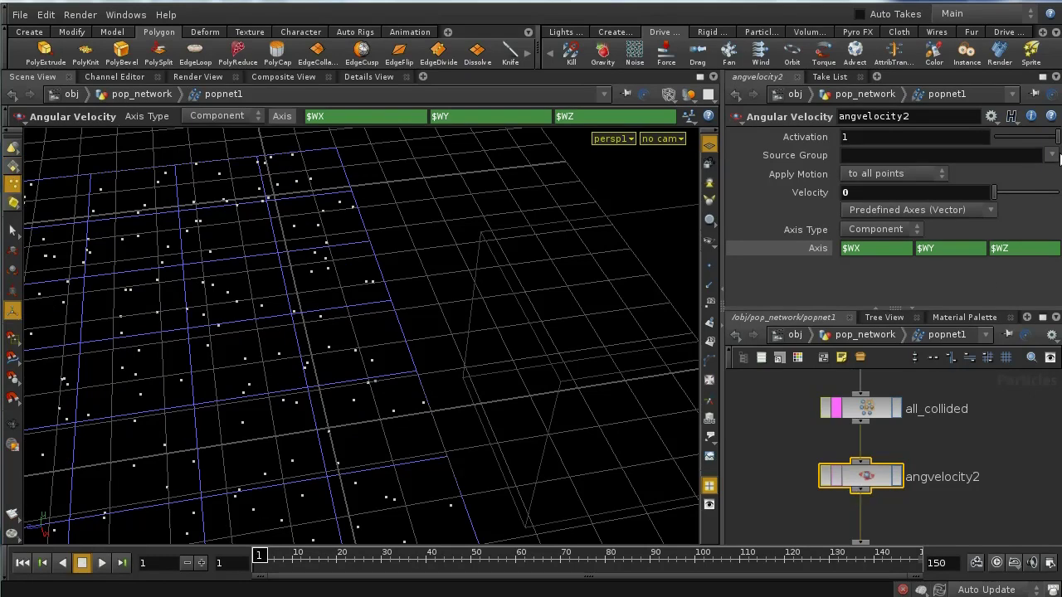
click(1050, 156)
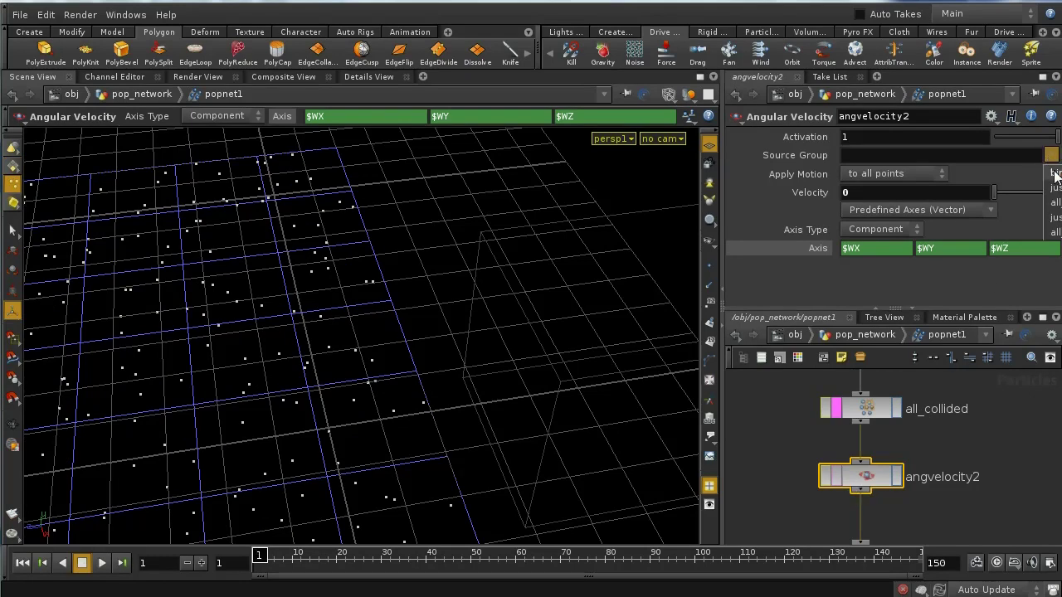
click(1055, 217)
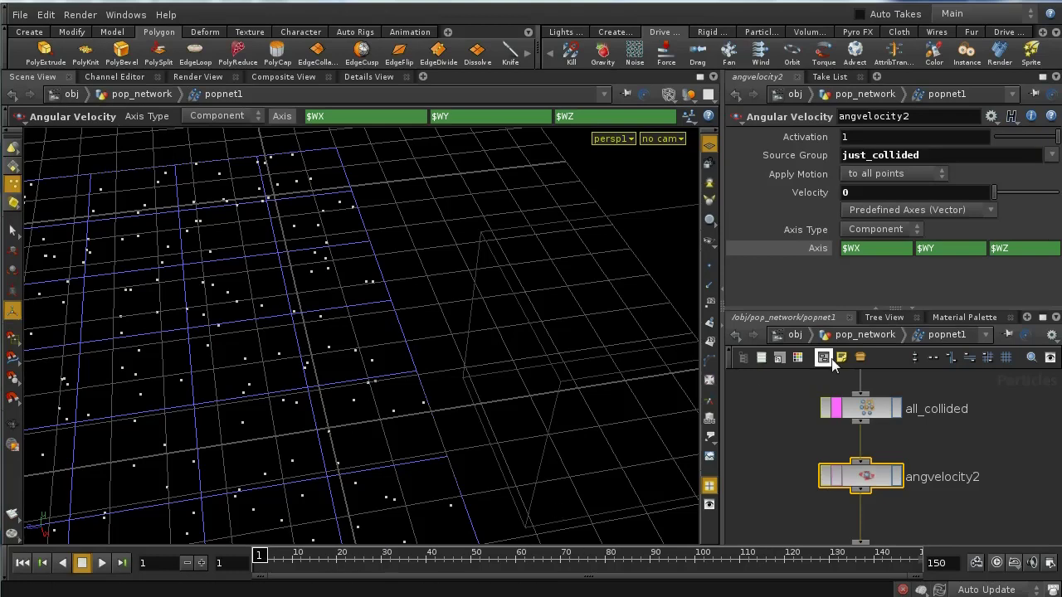
click(868, 337)
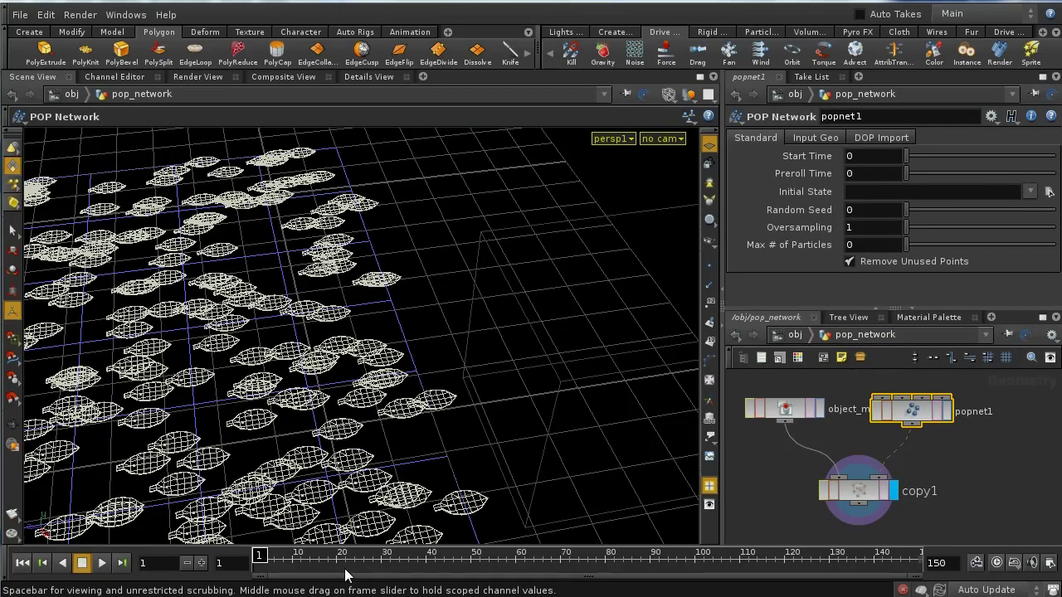
Step: Scrub the timeline to frame 68 and examine the orientation of the leaves stirred up by the car
drag(263, 558, 556, 587)
key(Escape)
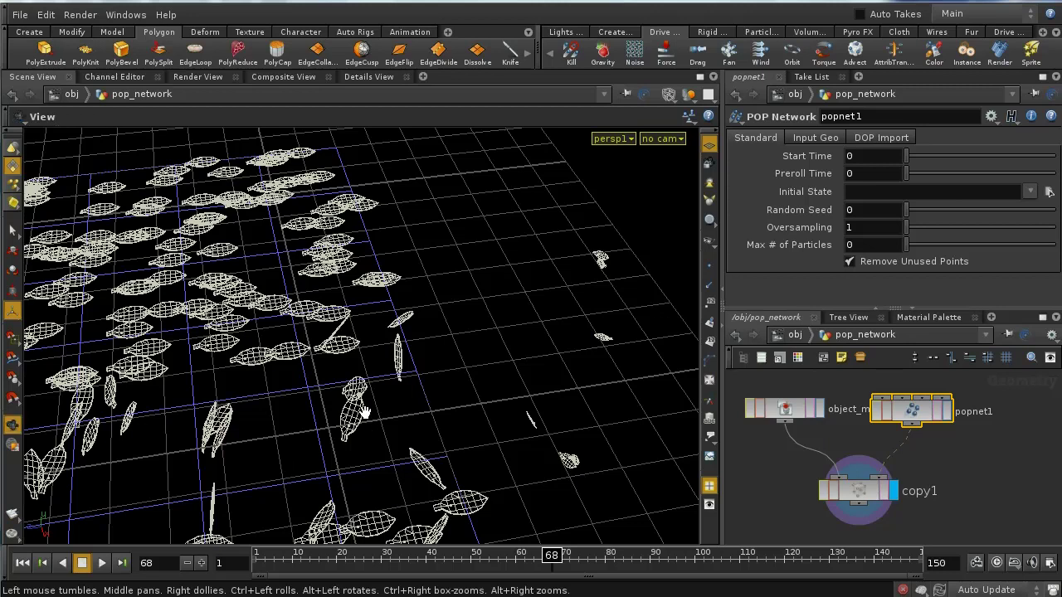
drag(365, 413, 381, 427)
key(Escape)
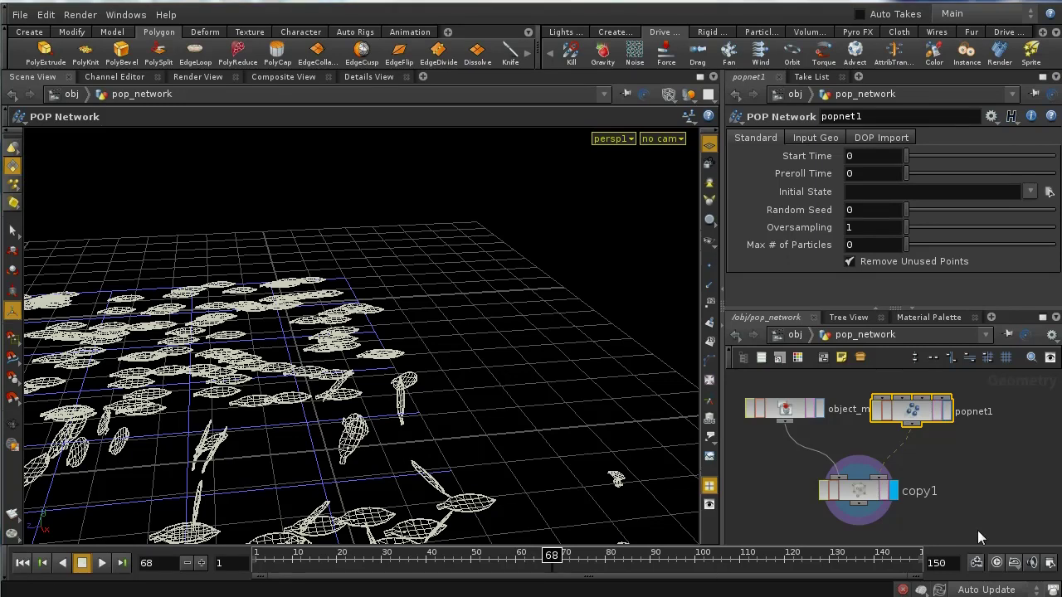
Step: Inside popnet1, move instance1 and angvelocity2 farther down the network to leave room beneath all_collided
double_click(910, 412)
middle_drag(926, 513, 918, 417)
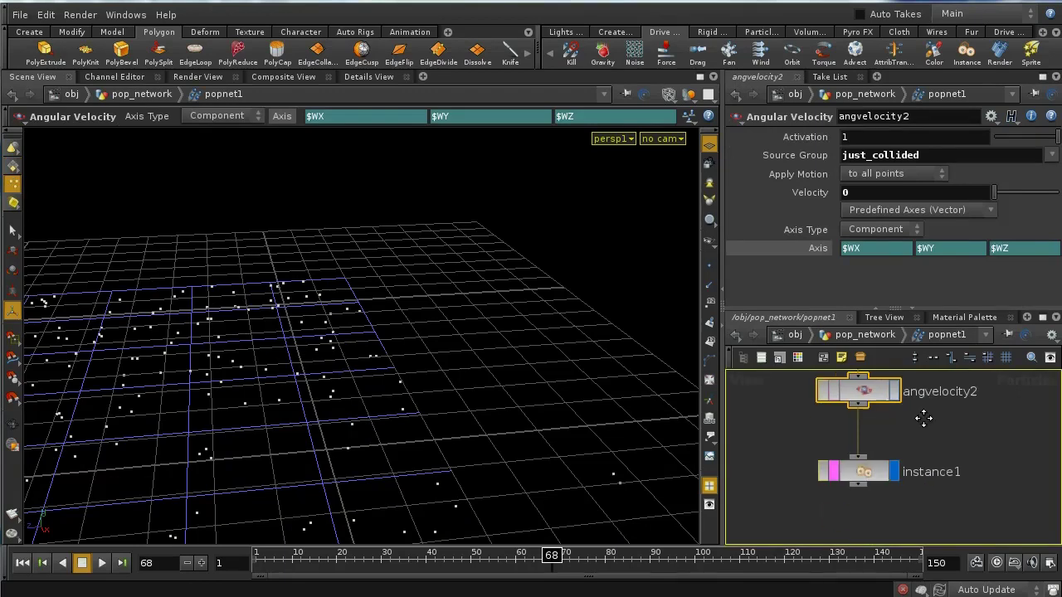
drag(875, 449, 877, 516)
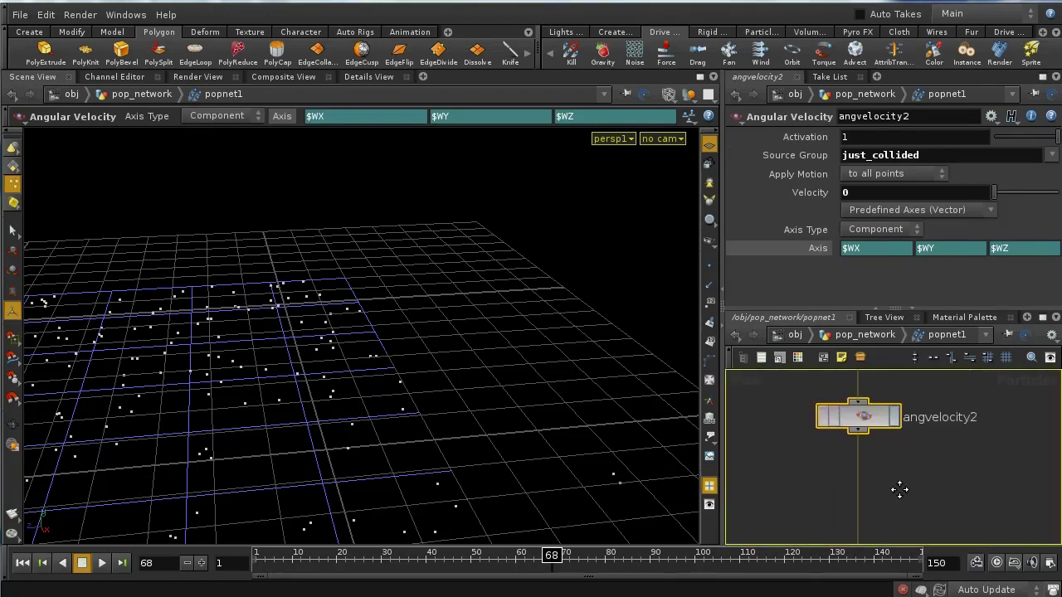
drag(875, 426, 873, 500)
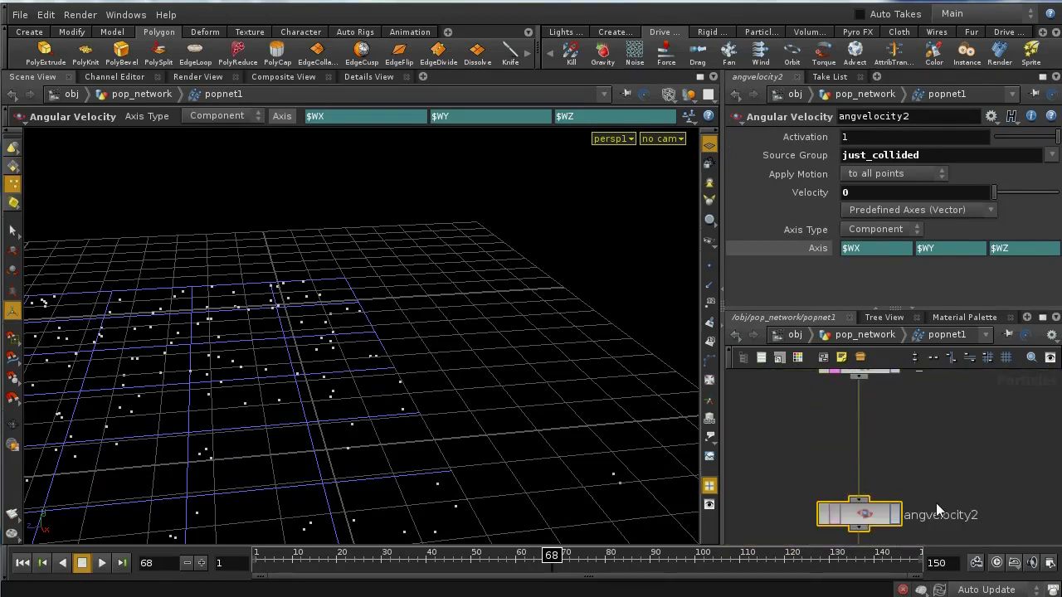
middle_drag(935, 503, 924, 434)
drag(857, 492, 858, 539)
drag(874, 421, 868, 453)
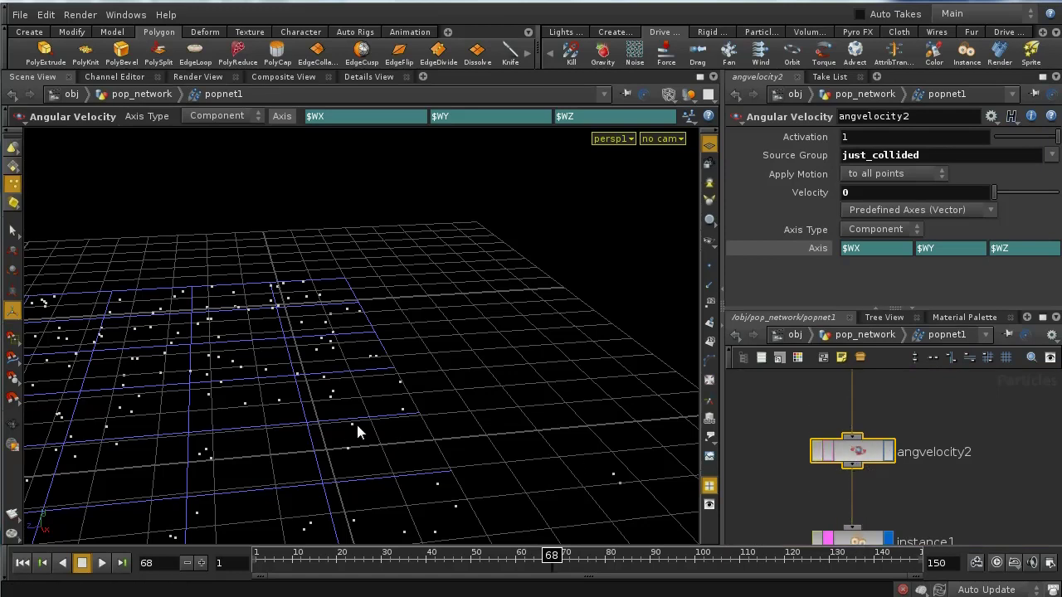
Step: Enable Add Hit Time Attribute on the collision1 node
middle_drag(963, 394, 965, 496)
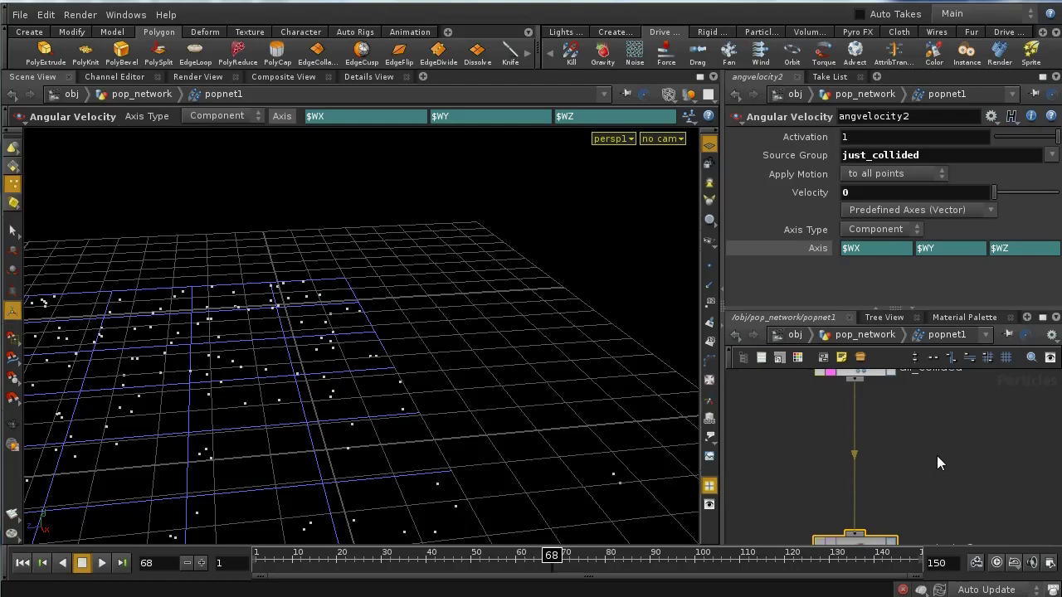
middle_drag(938, 456, 920, 478)
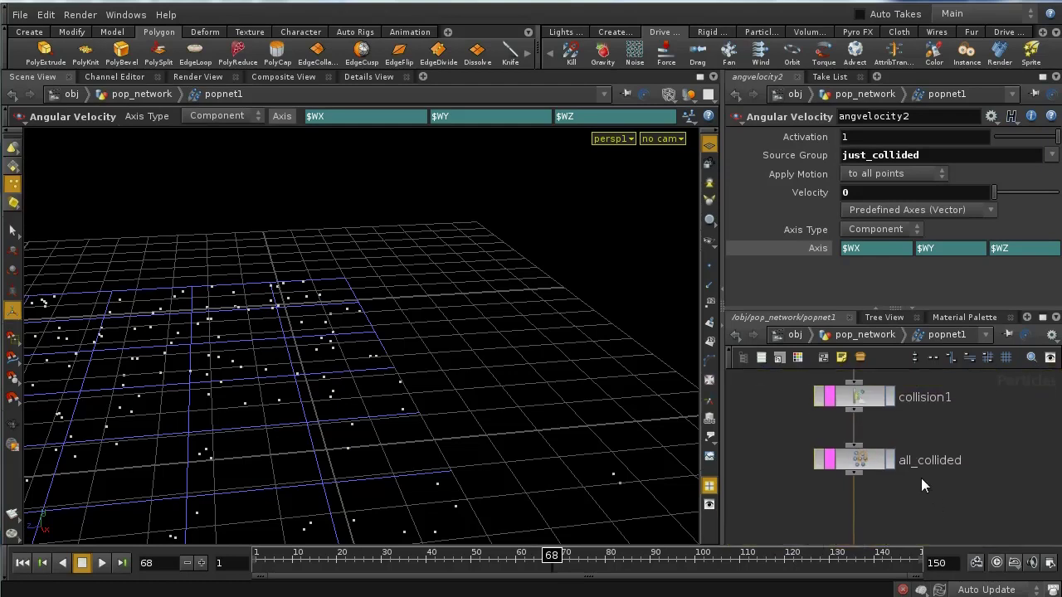
middle_drag(944, 432, 943, 451)
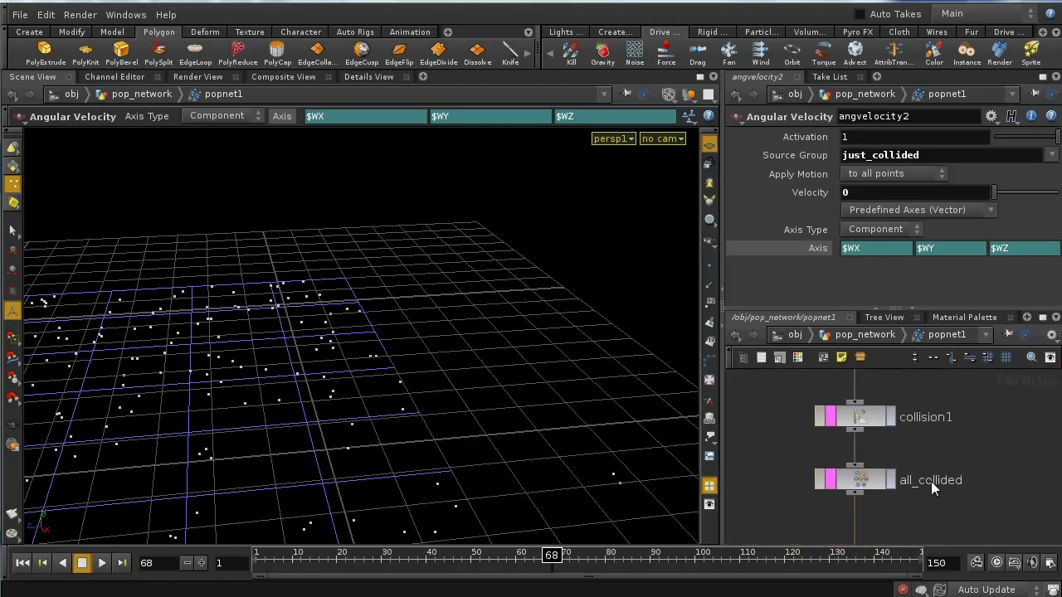
click(863, 417)
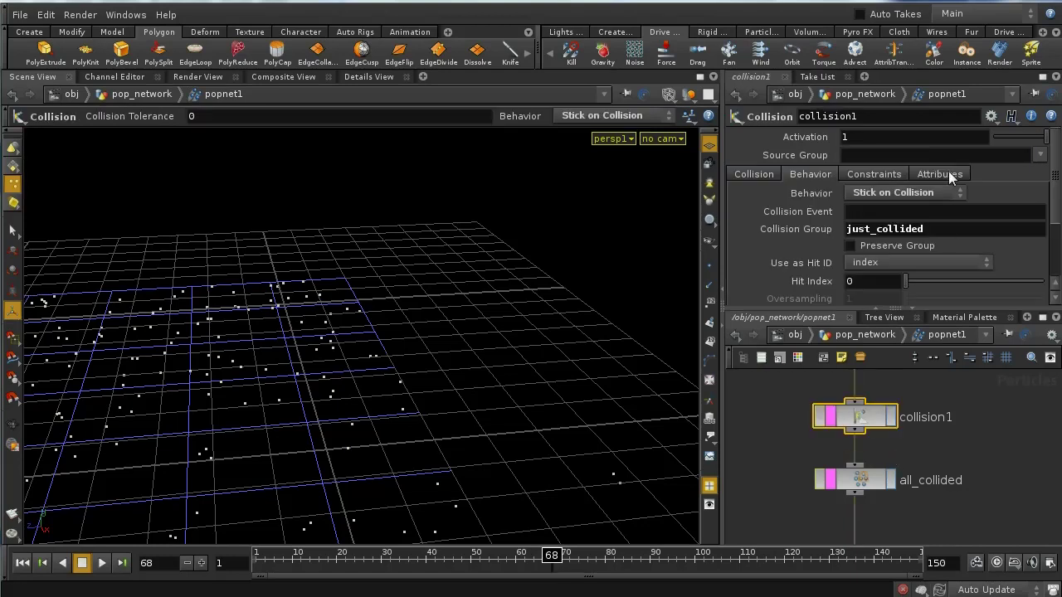
click(940, 174)
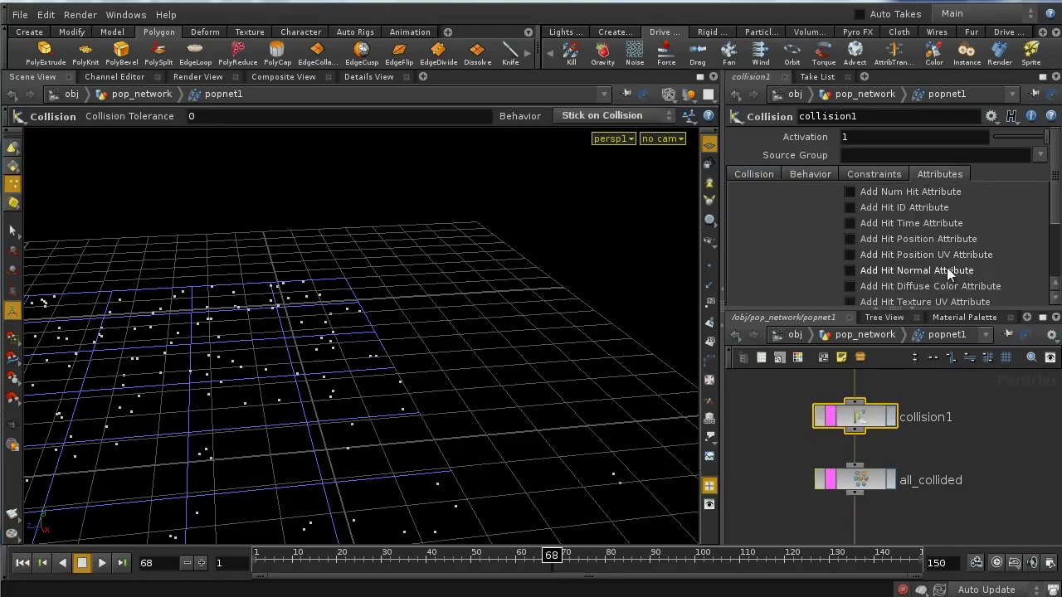
click(850, 224)
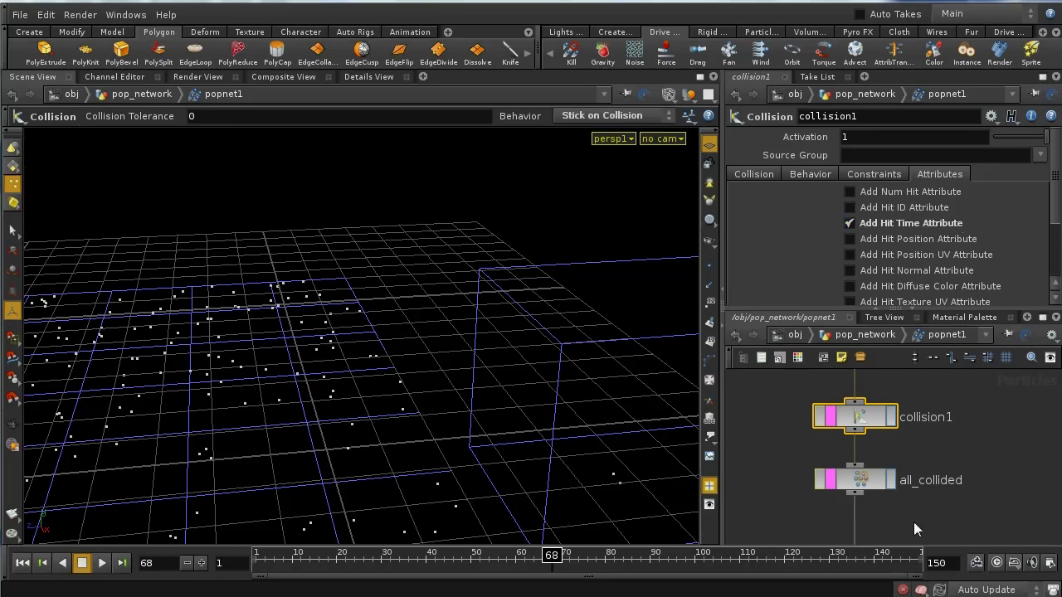
Step: Move instance1 farther down and insert a Rotation node between angvelocity2 and instance1
middle_drag(924, 499, 950, 385)
middle_drag(952, 430, 948, 396)
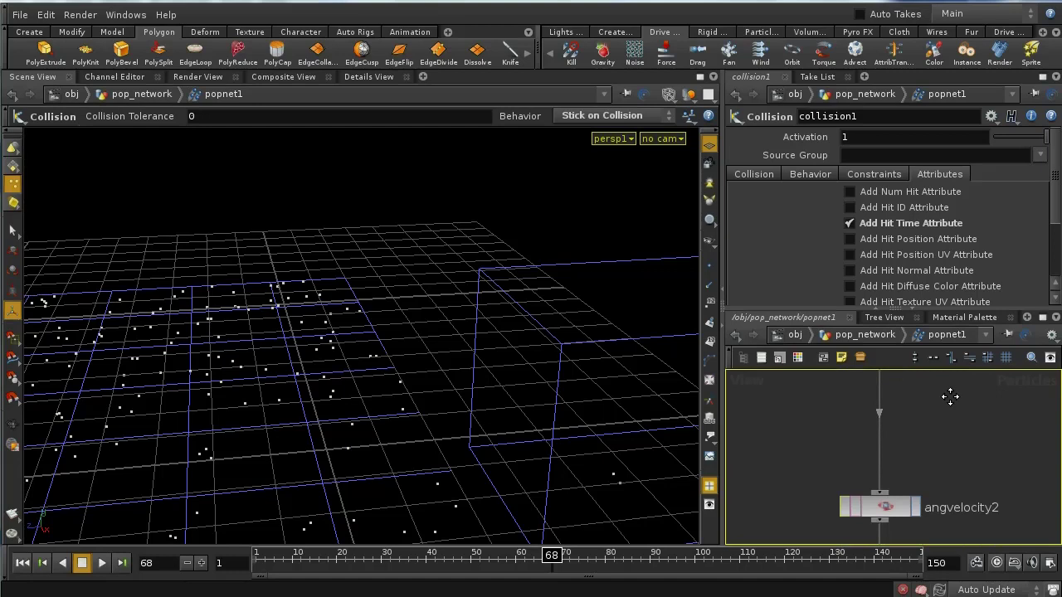
middle_drag(948, 434, 950, 422)
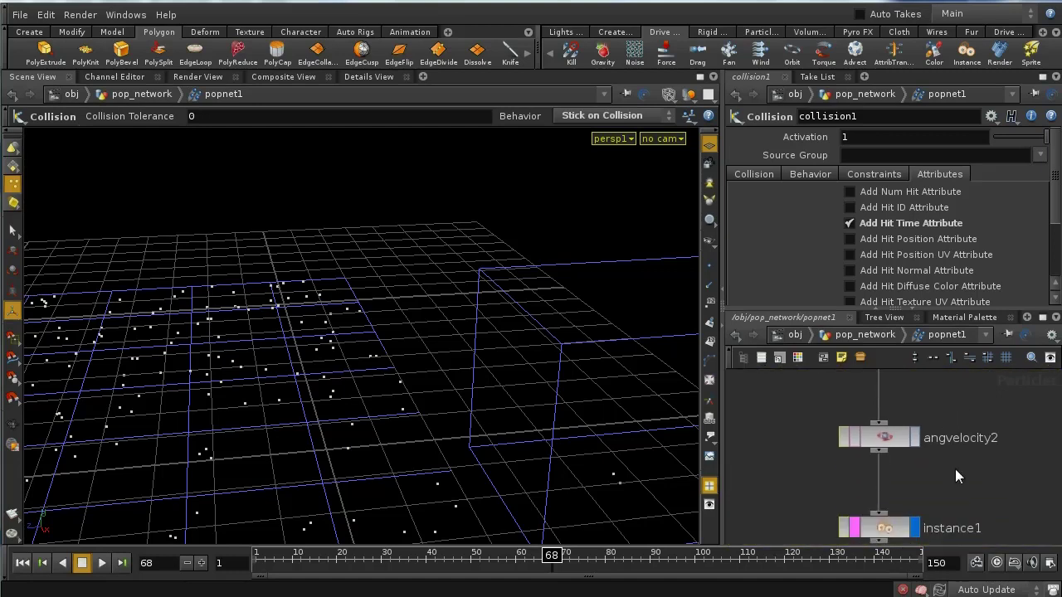
middle_drag(954, 469, 955, 415)
drag(892, 468, 889, 536)
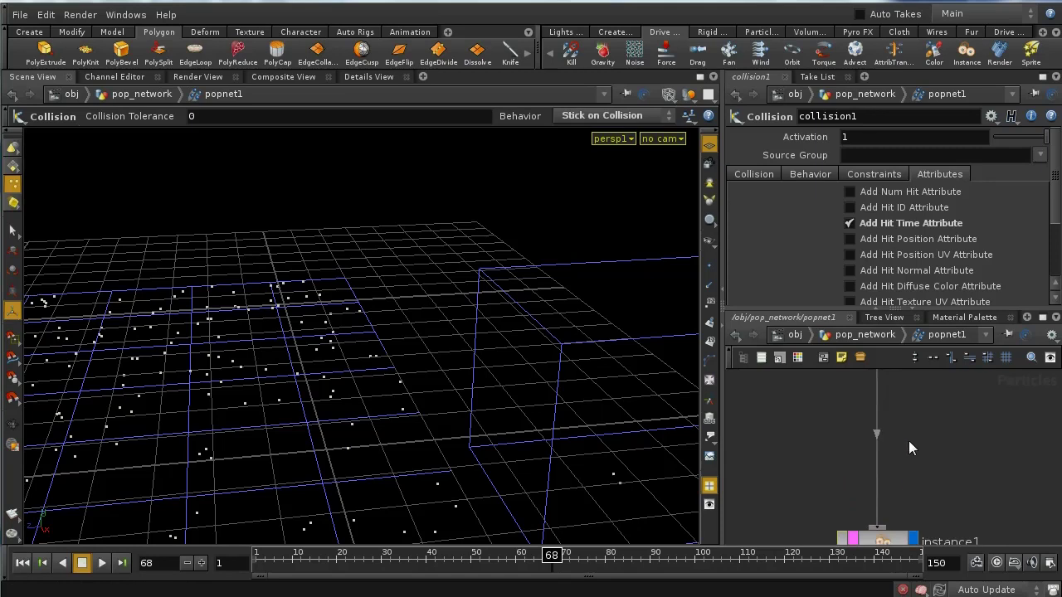
key(Tab)
text(ro)
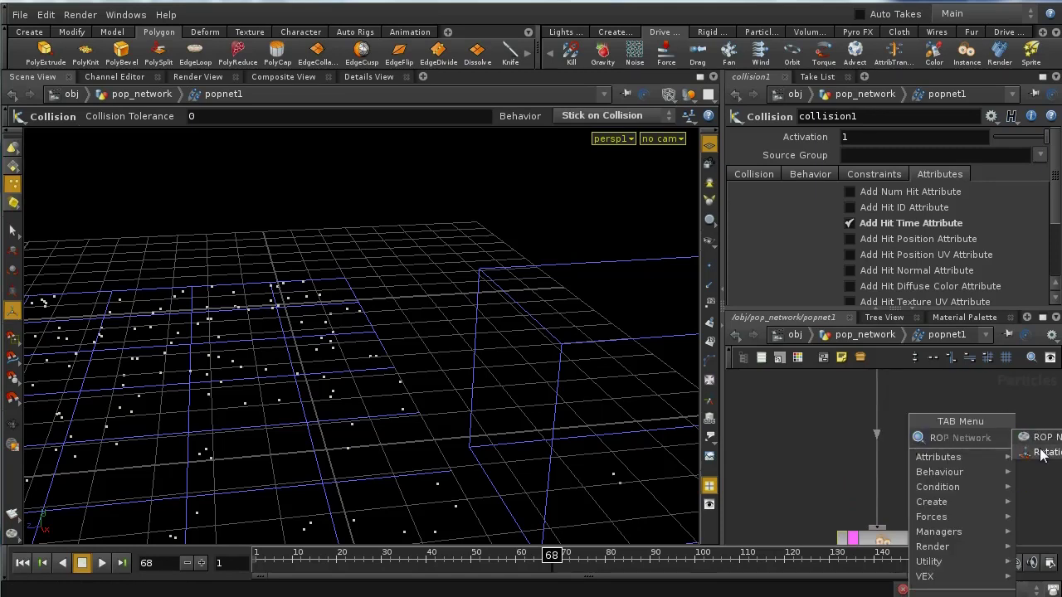
click(1043, 452)
click(881, 434)
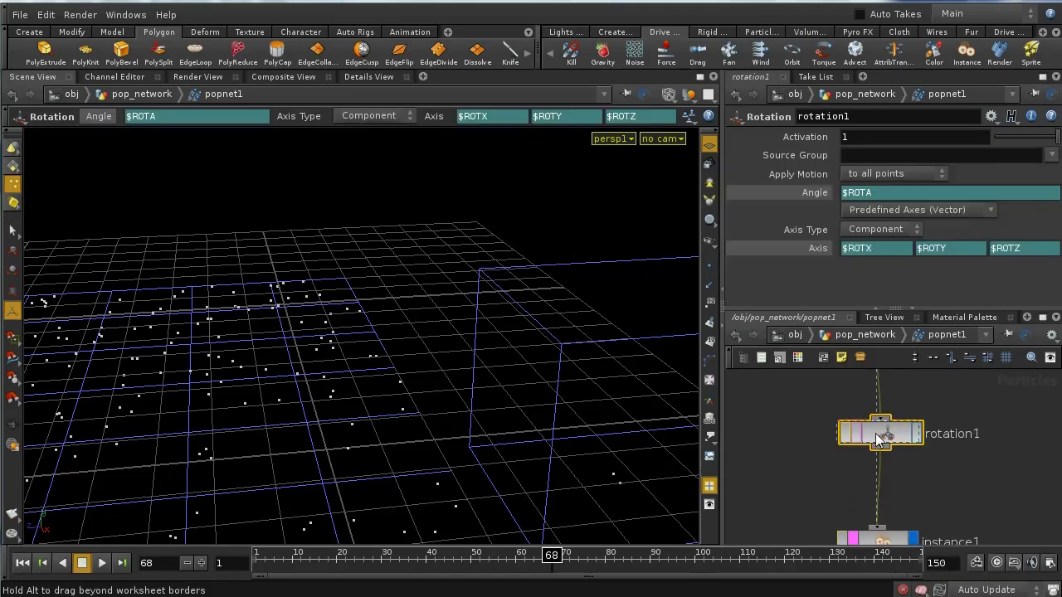
Step: Restrict rotation1 to the all_collided source group
middle_drag(977, 425, 975, 446)
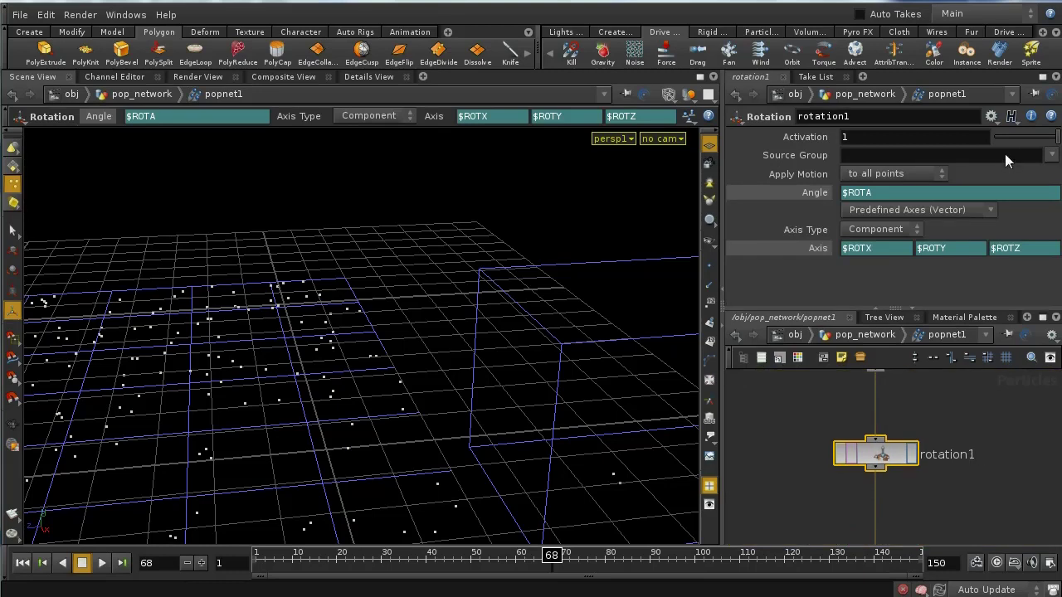
click(1051, 154)
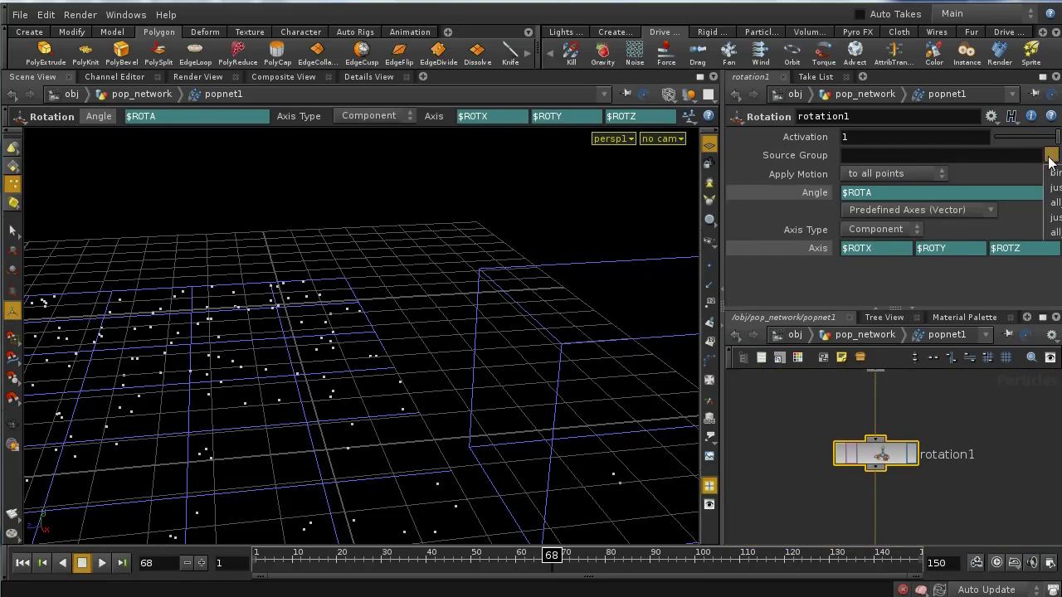
click(1057, 232)
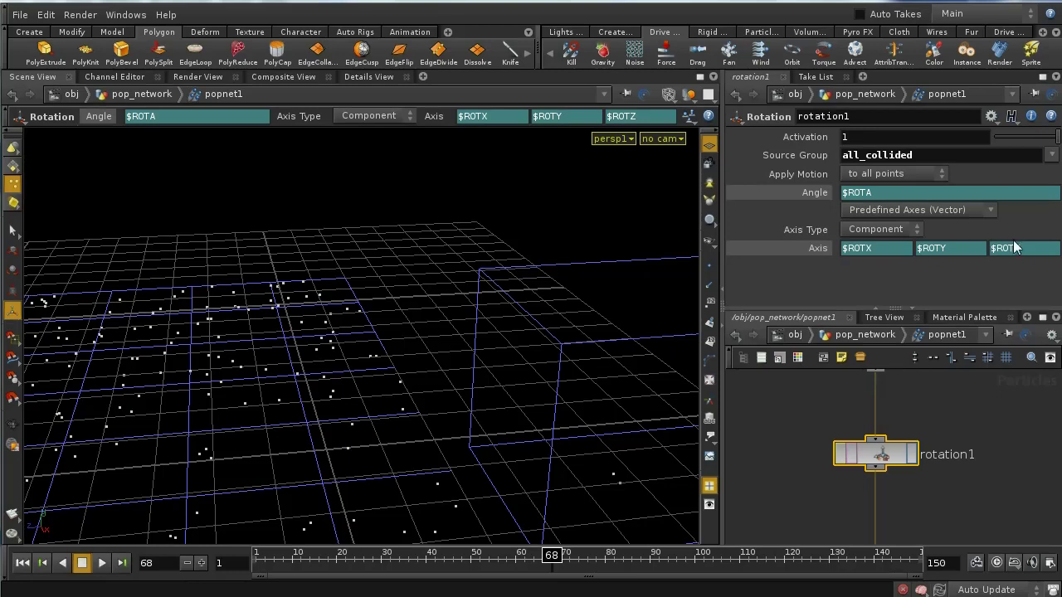
right_click(824, 192)
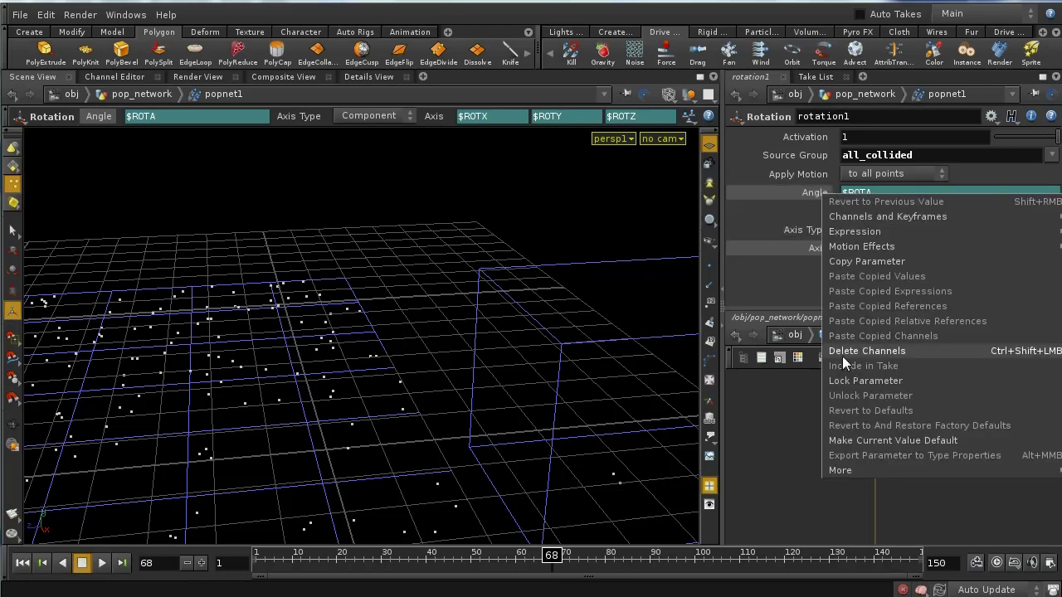
click(875, 497)
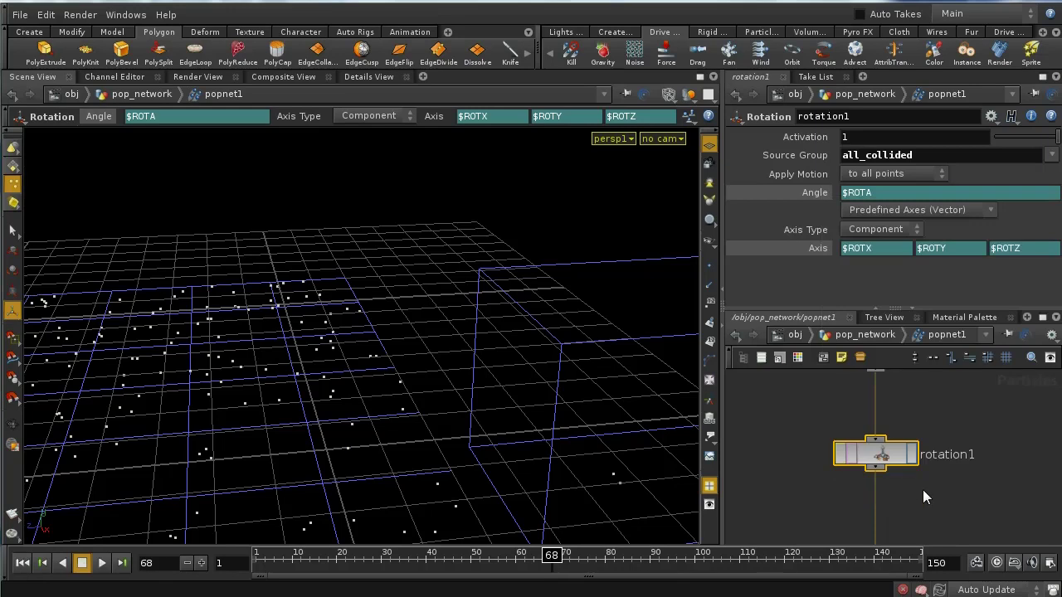
Step: Space out the nodes below angvelocity2 and insert an Attribute node between angvelocity2 and rotation1
middle_drag(958, 434, 963, 483)
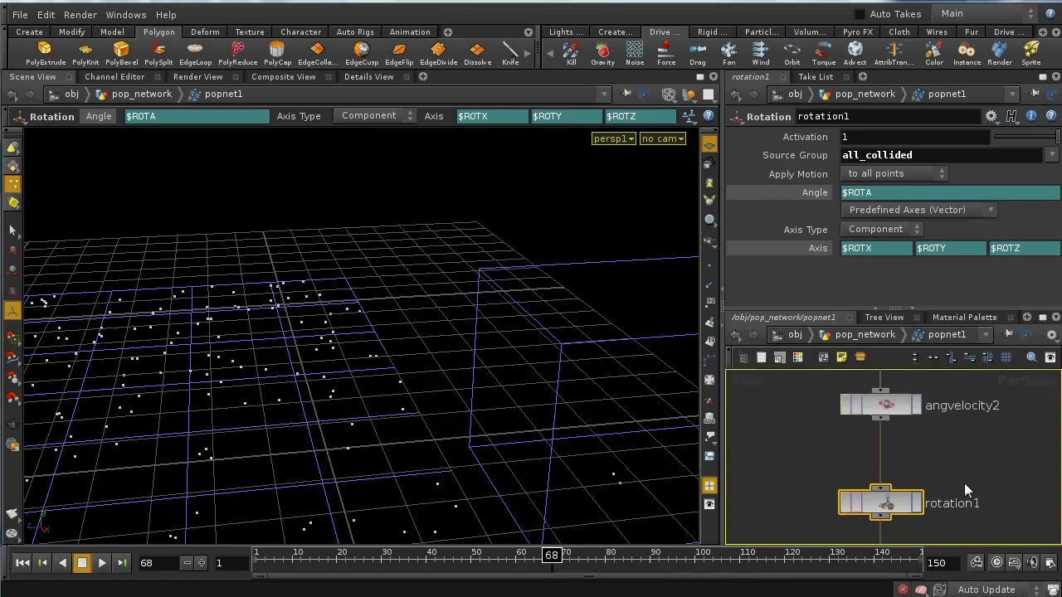
middle_drag(969, 519, 950, 426)
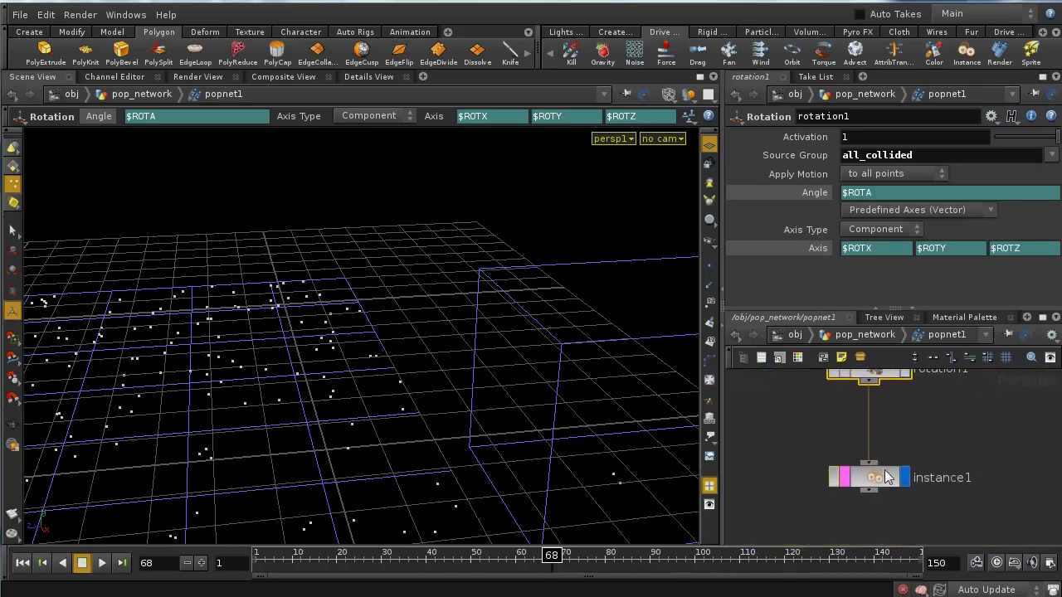
drag(870, 492, 884, 449)
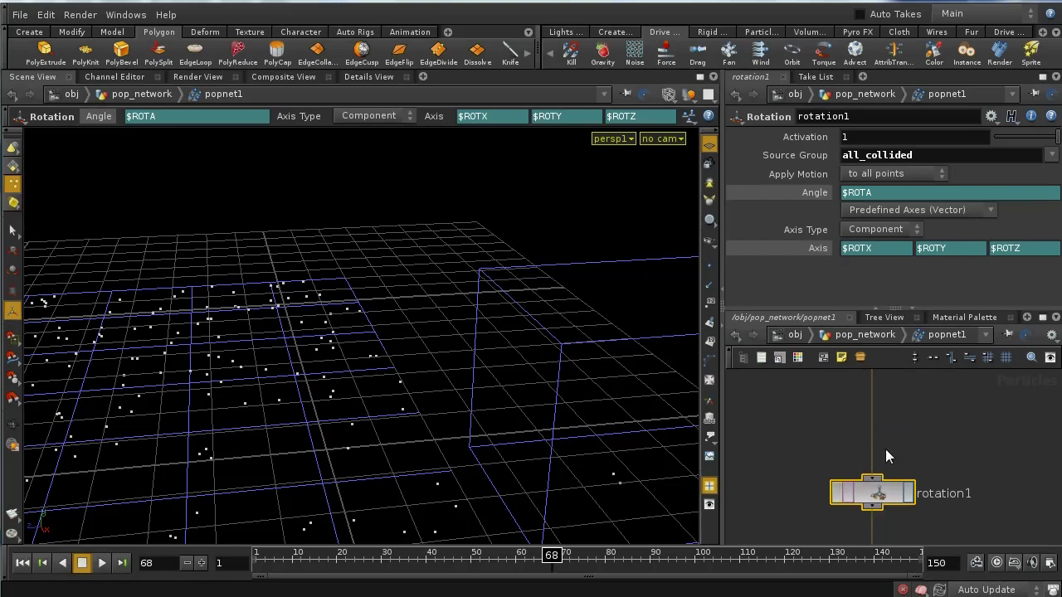
middle_drag(885, 448, 884, 495)
drag(859, 451, 857, 427)
middle_drag(893, 484, 889, 460)
key(Tab)
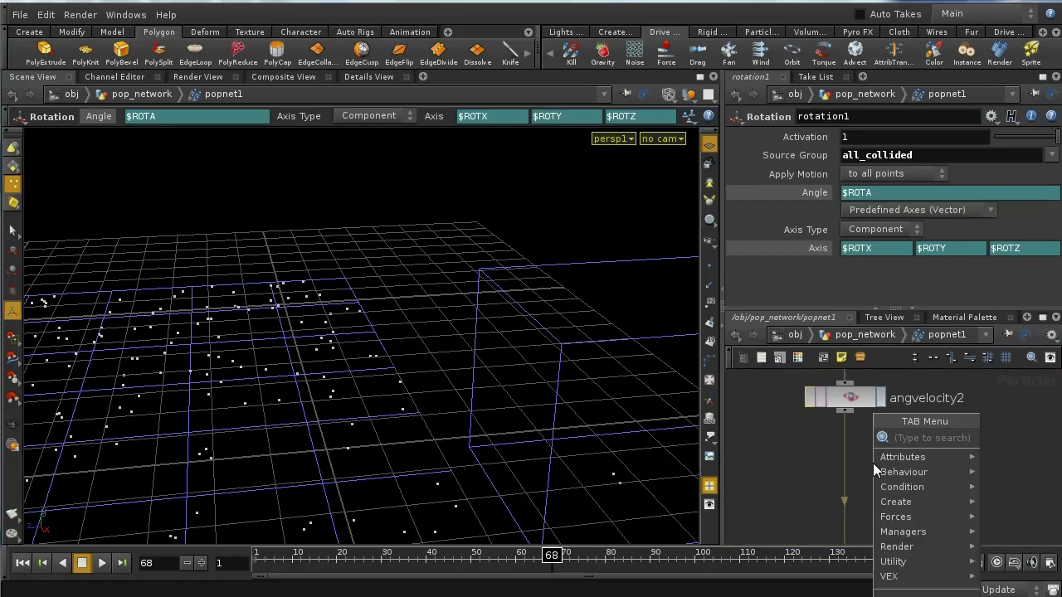
text(att)
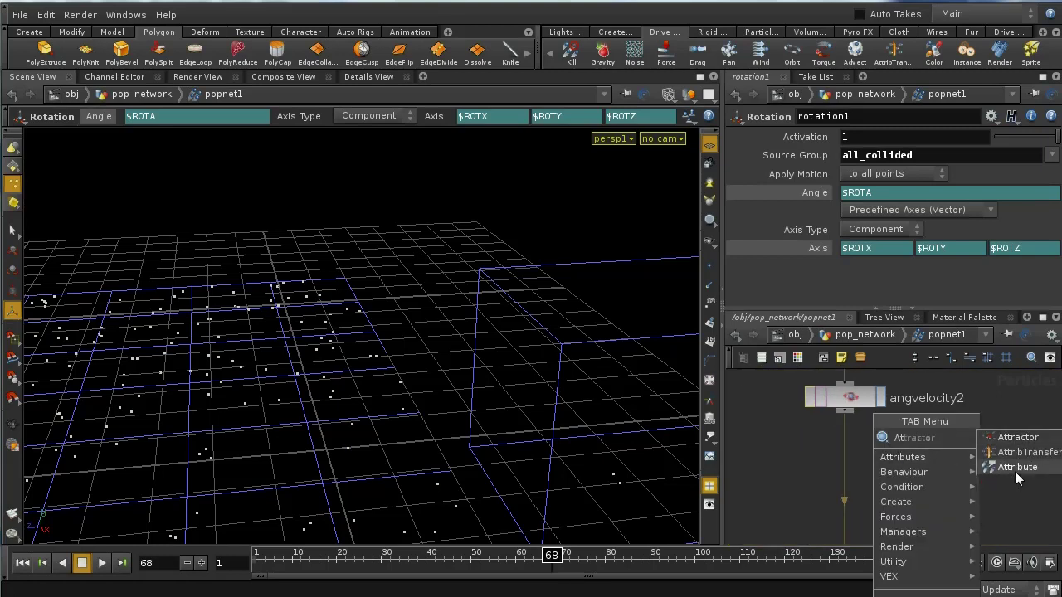
click(1014, 467)
click(844, 472)
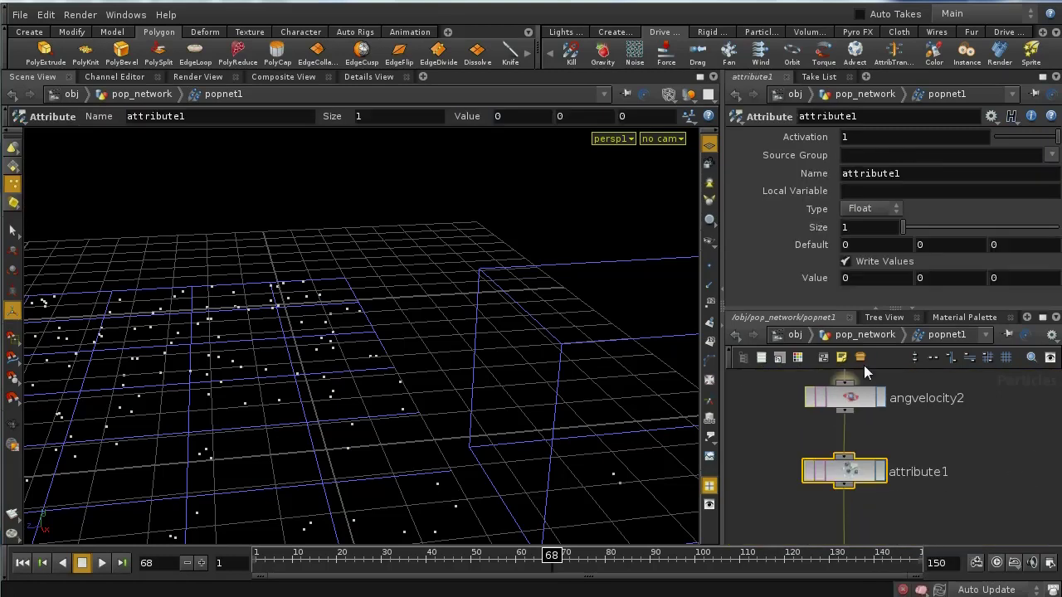
Step: Name the new node's attribute ha and set its first value component to $ROTA
double_click(889, 174)
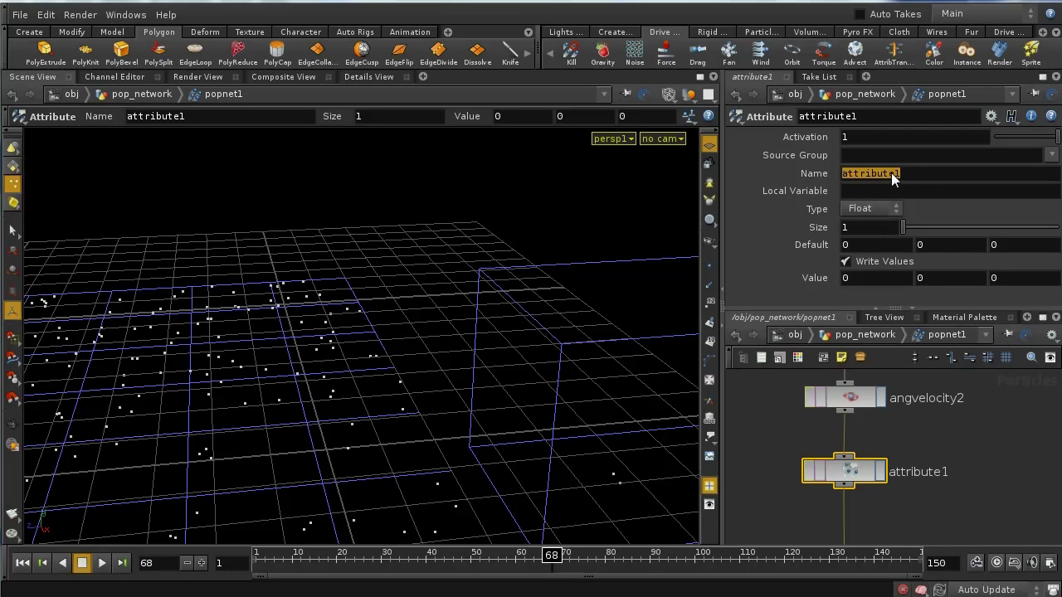
text(ha)
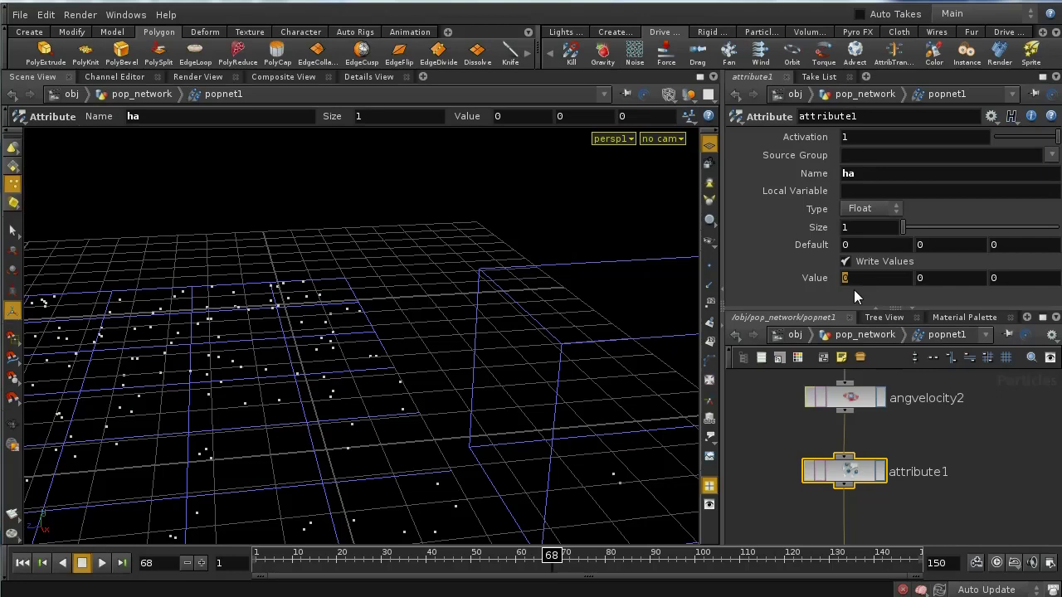
text($F)
text(OTA)
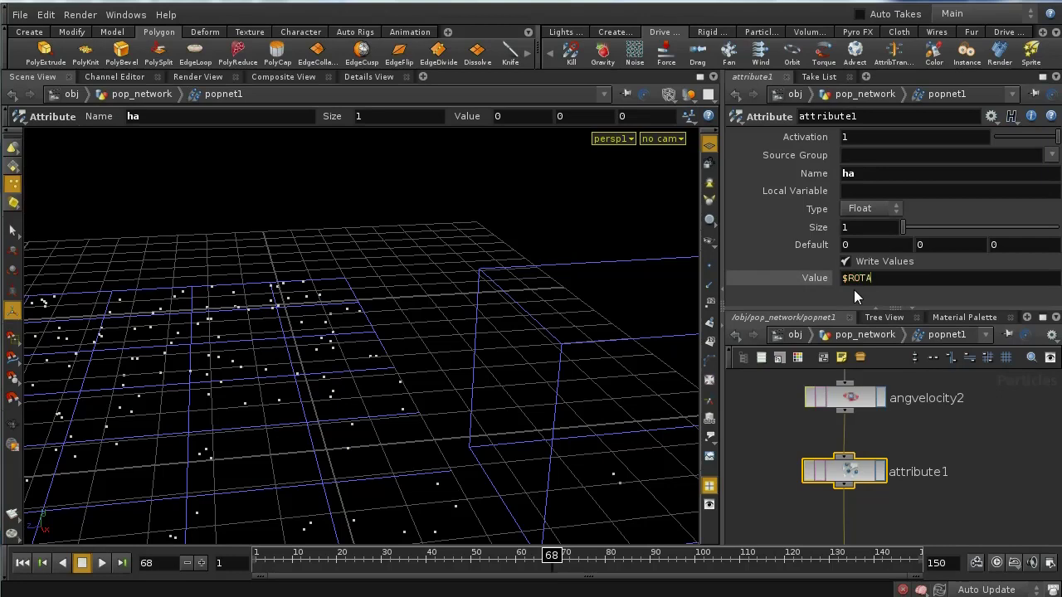
key(Return)
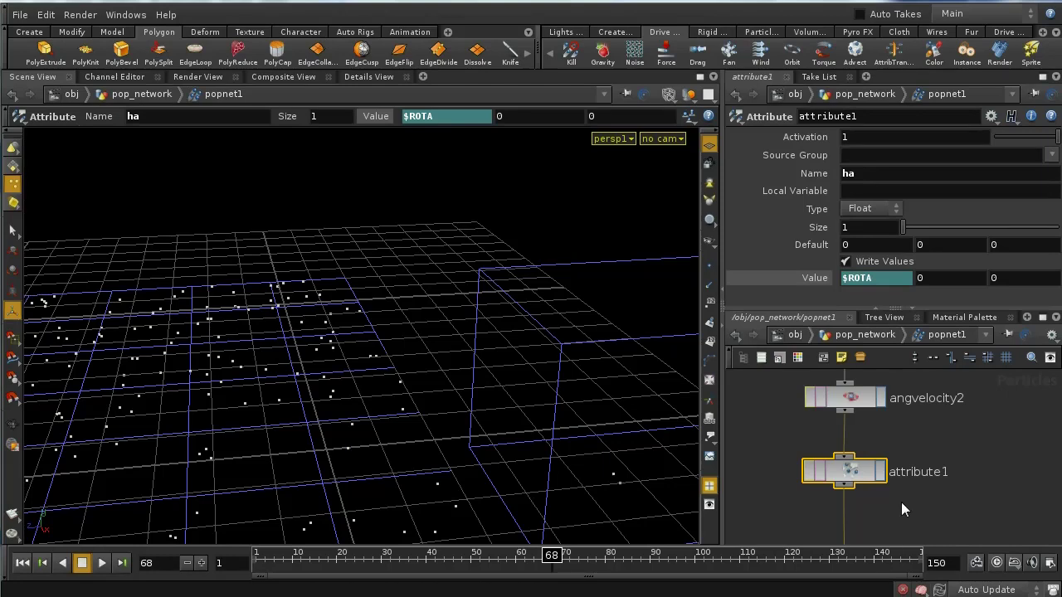
Step: Restrict the ha attribute node to the just_collided source group
click(1051, 155)
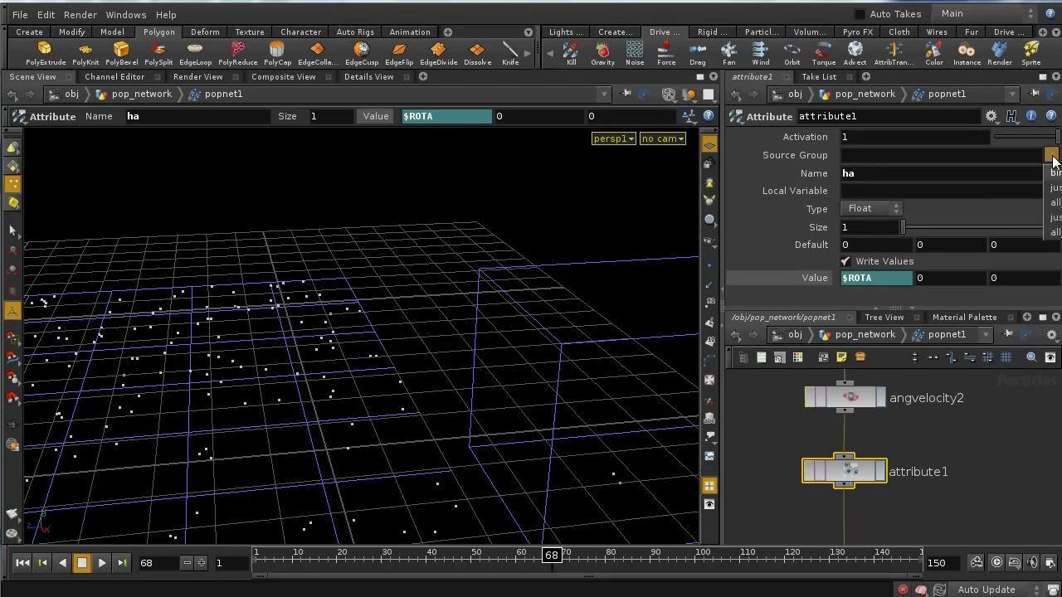
click(1055, 189)
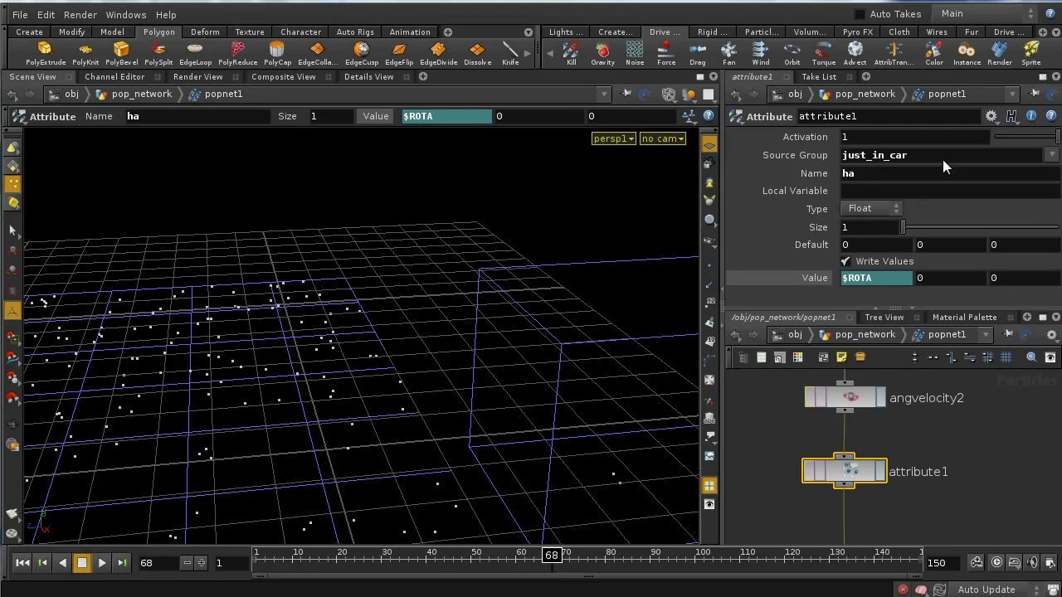
click(1051, 155)
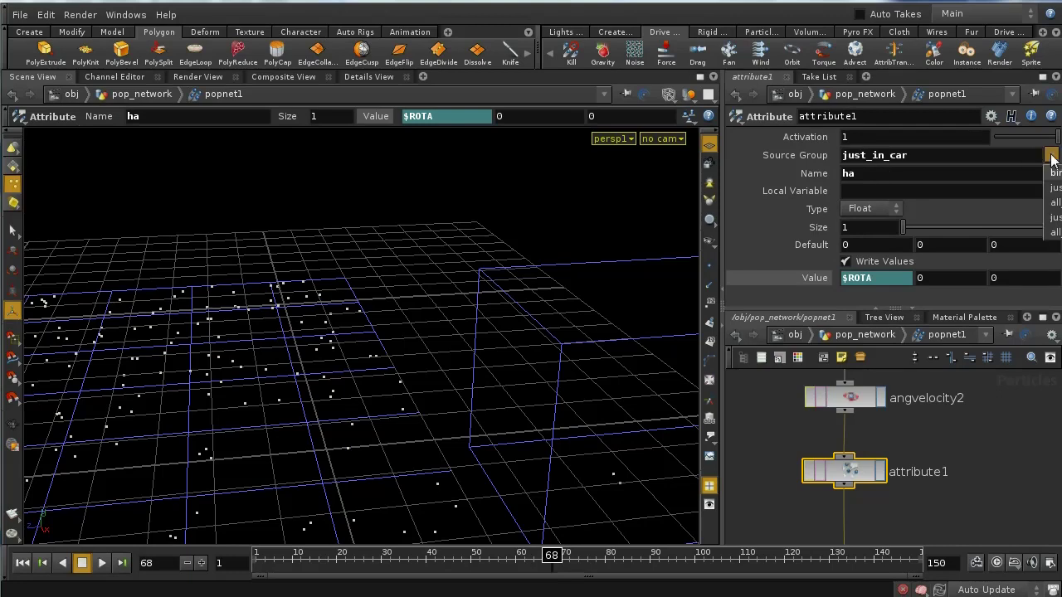
click(1055, 187)
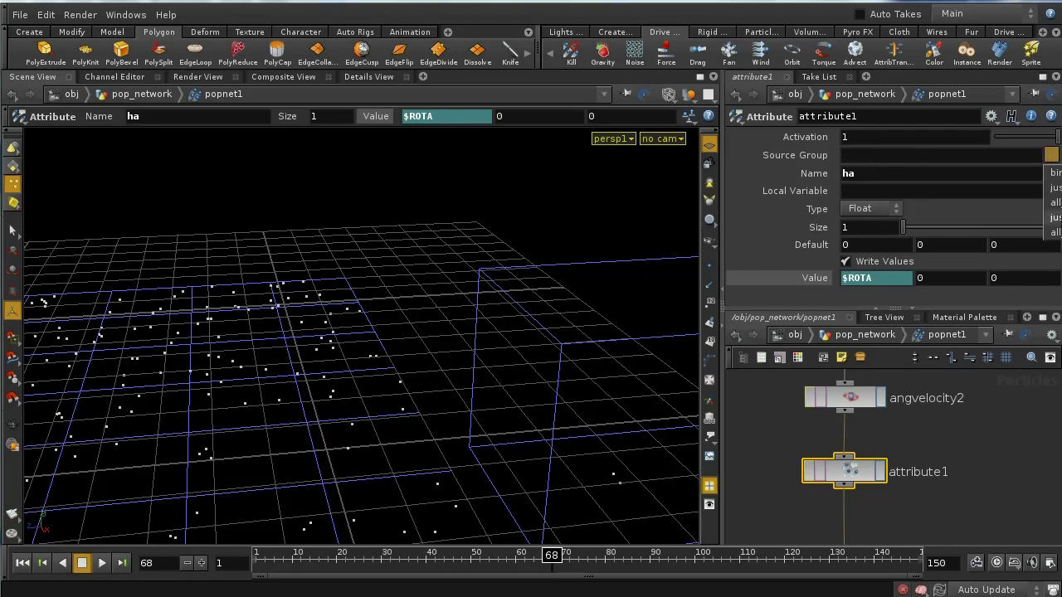
click(1055, 217)
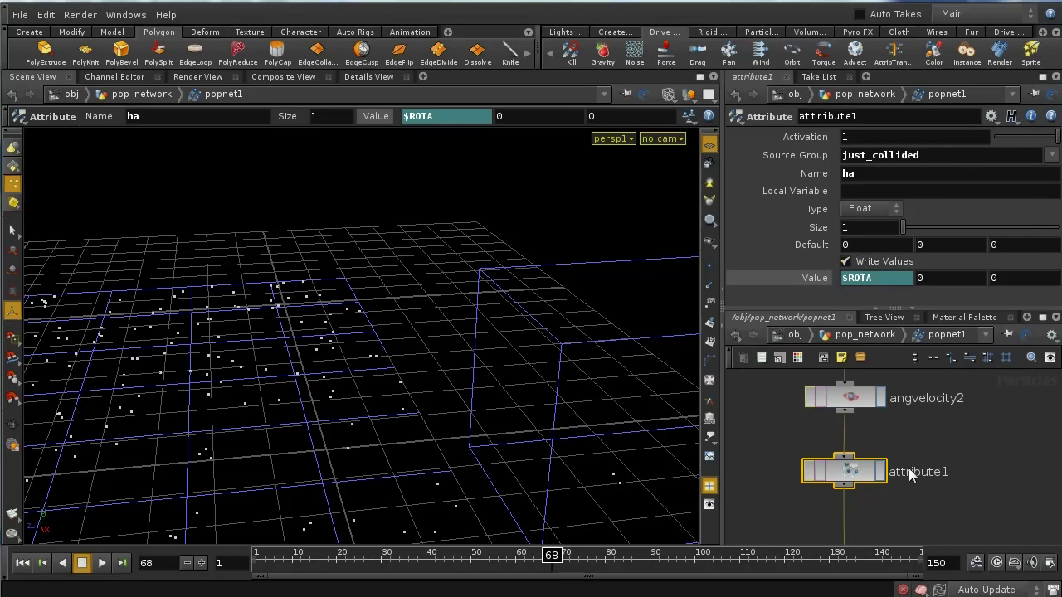
Step: Rename the ha attribute node as crate_ha and rewind the timeline to frame 1
double_click(881, 118)
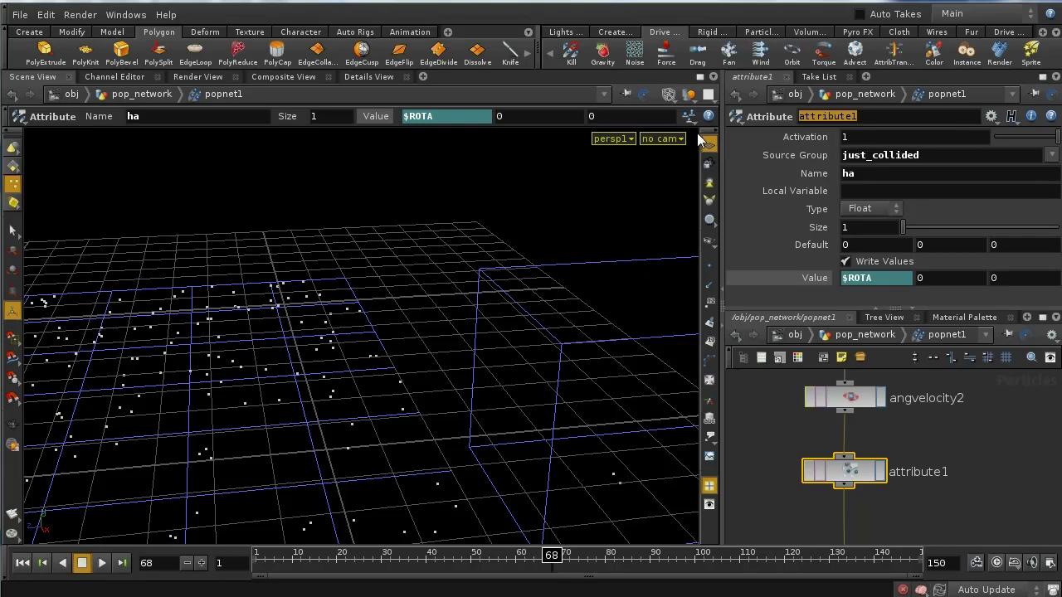
text(crate_)
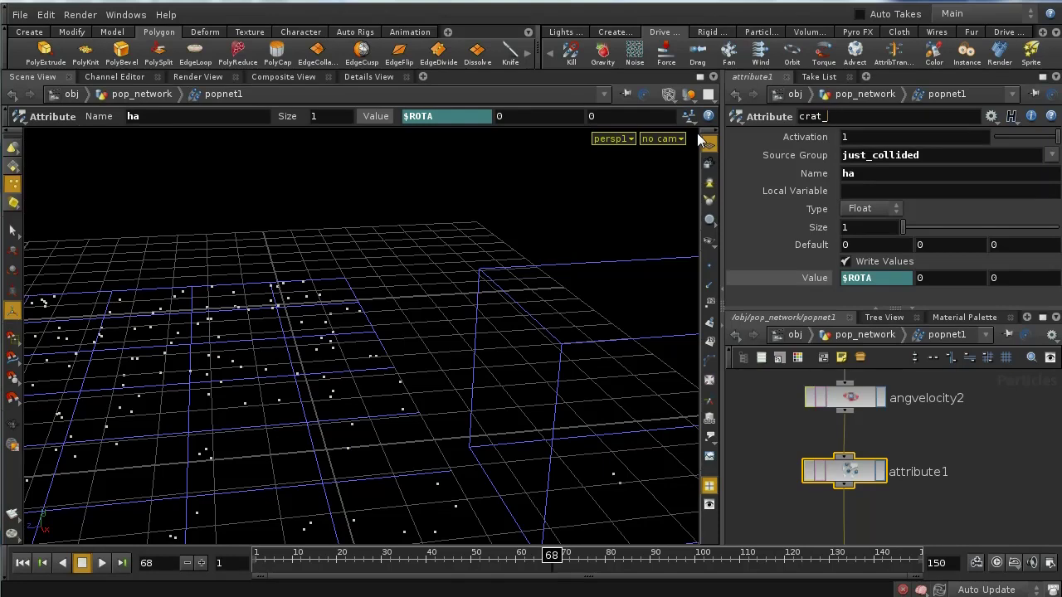
text(h)
key(BackSpace)
key(BackSpace)
text(e_had)
key(BackSpace)
key(Return)
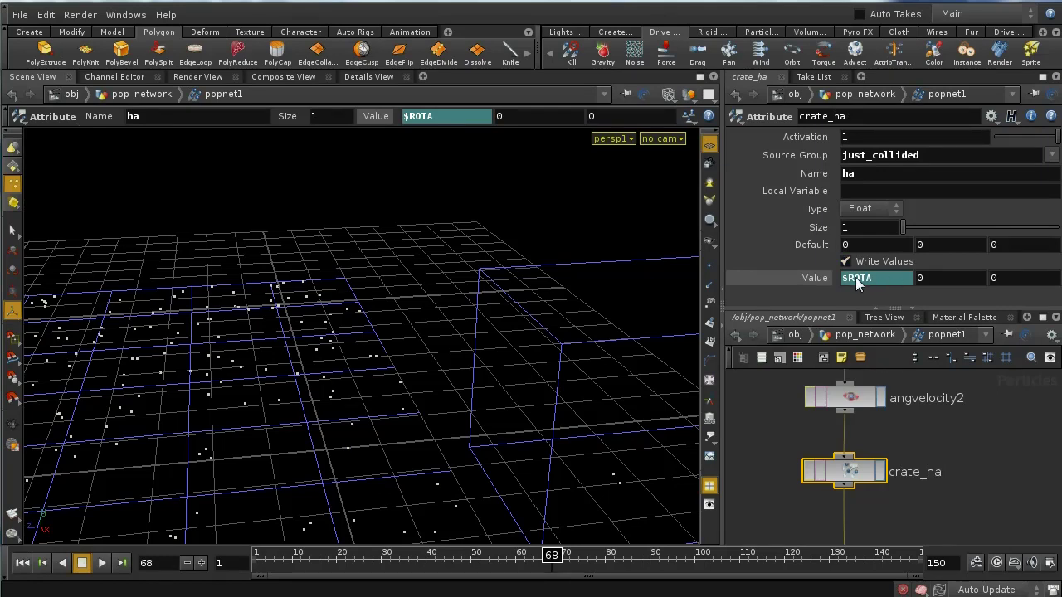
key(ctrl+Up)
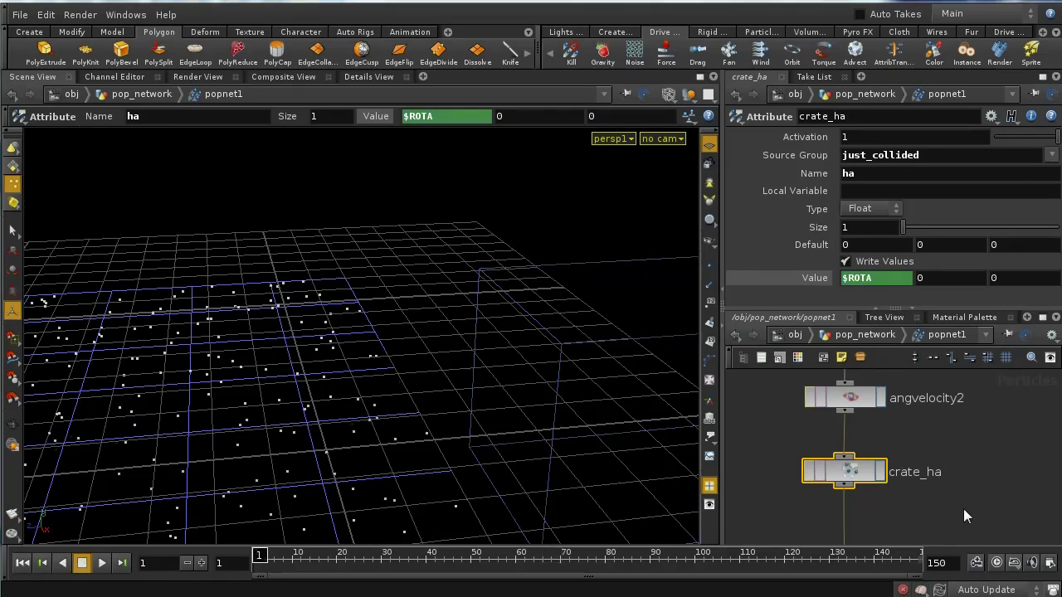
Step: Move instance1 farther below rotation1 in the particle network
middle_drag(941, 515, 943, 446)
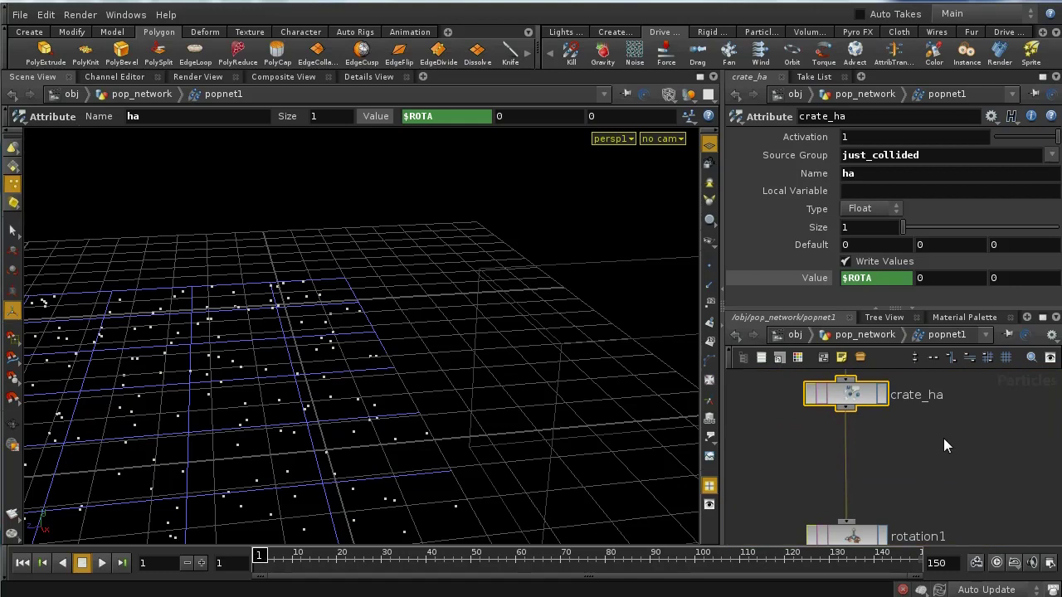
middle_drag(941, 495, 939, 418)
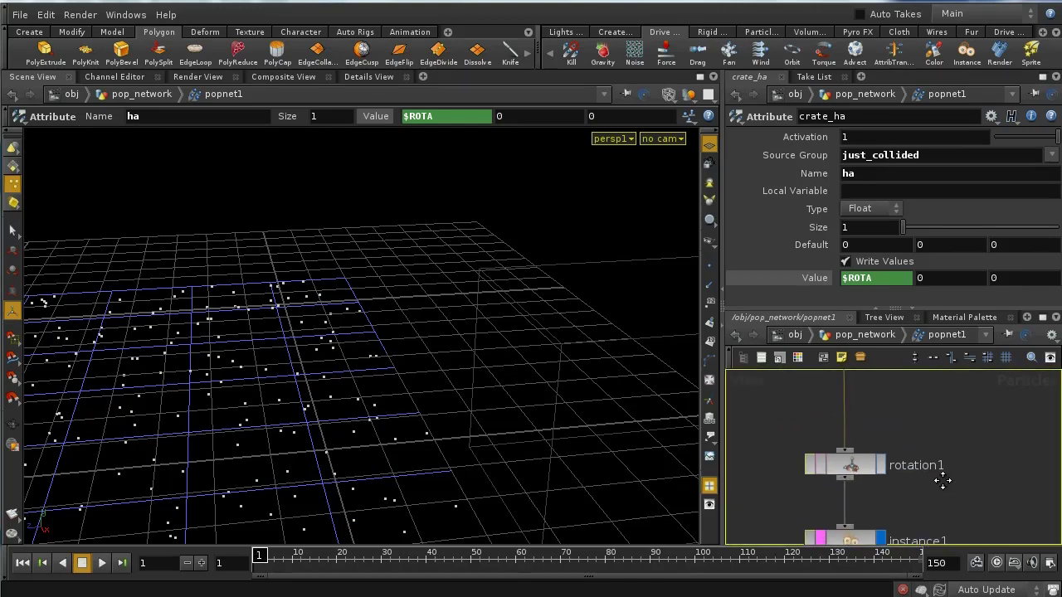
drag(865, 498, 854, 537)
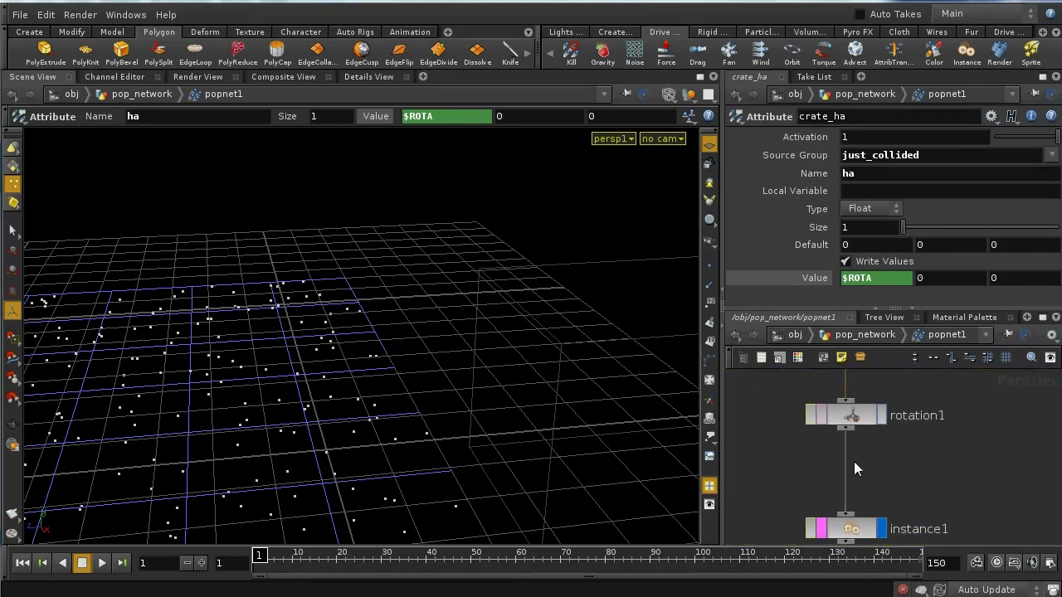
Step: Delete the existing channel on rotation1's angle and set the angle to $HA
click(852, 414)
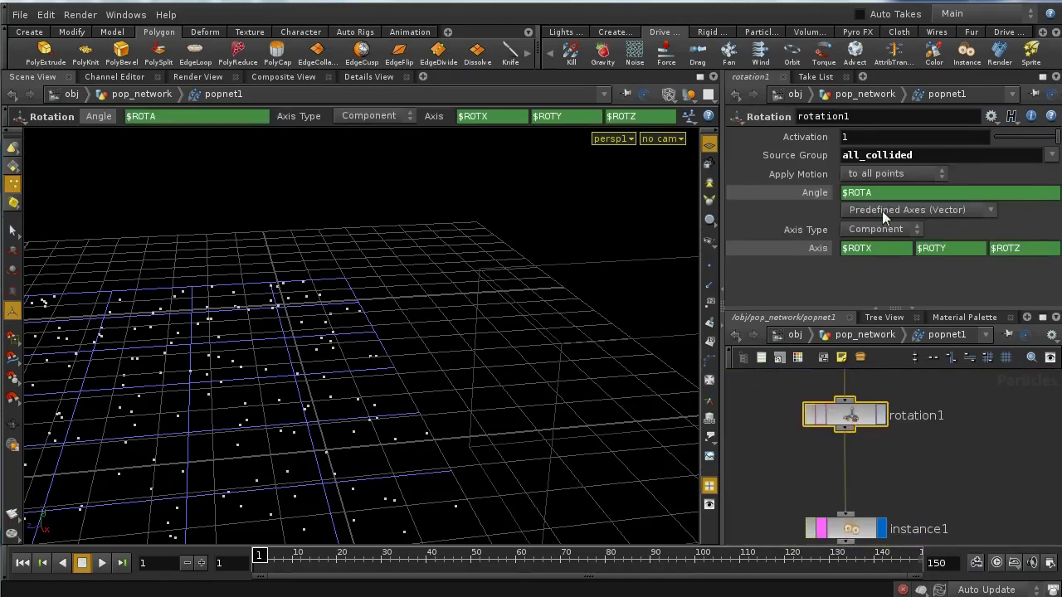
scroll(909, 408, up, 3)
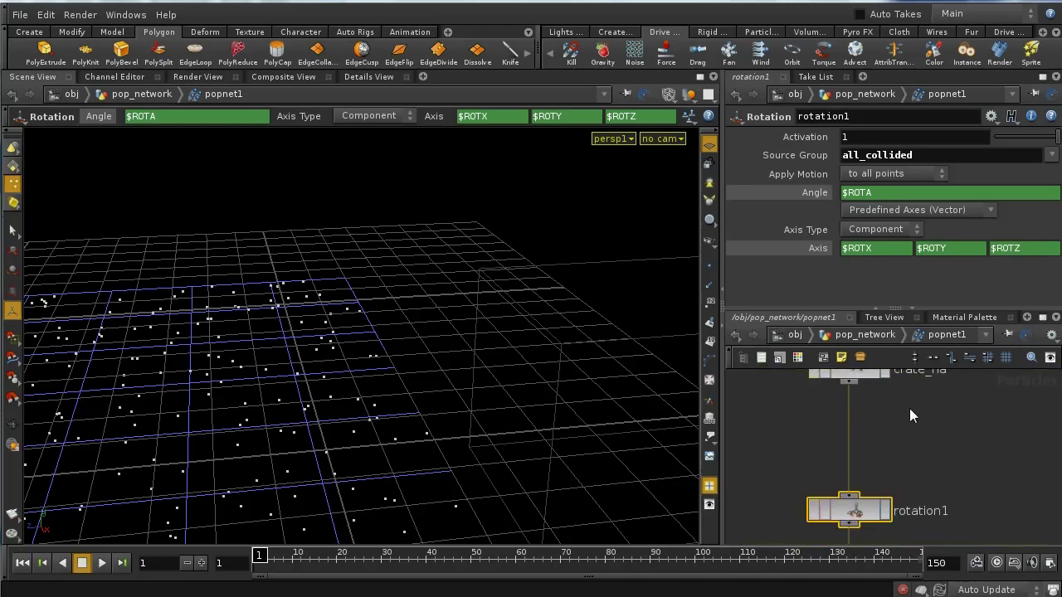
middle_drag(930, 460, 923, 426)
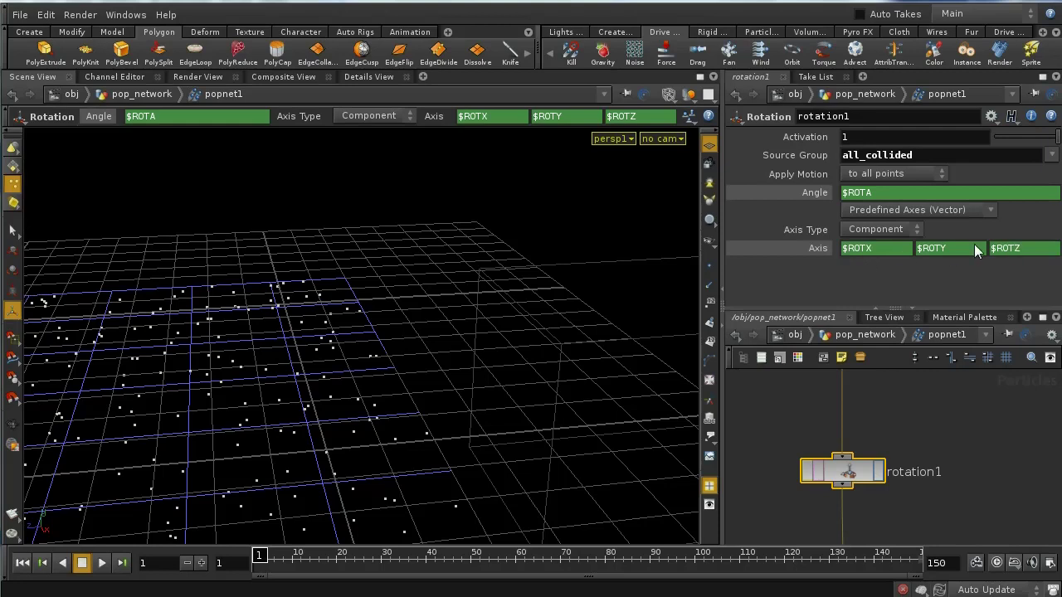
right_click(809, 196)
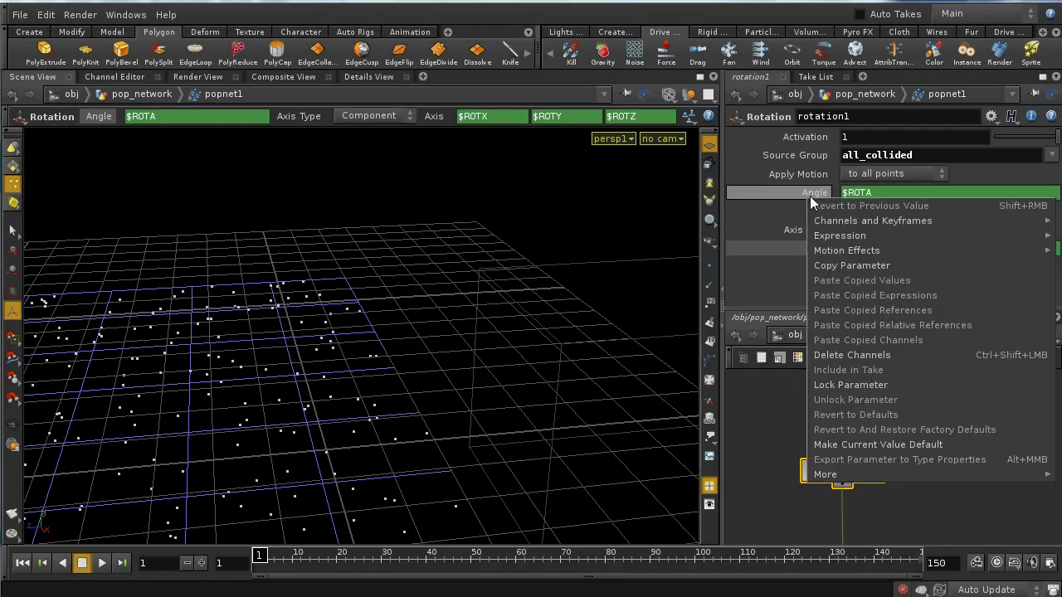
click(857, 356)
double_click(875, 195)
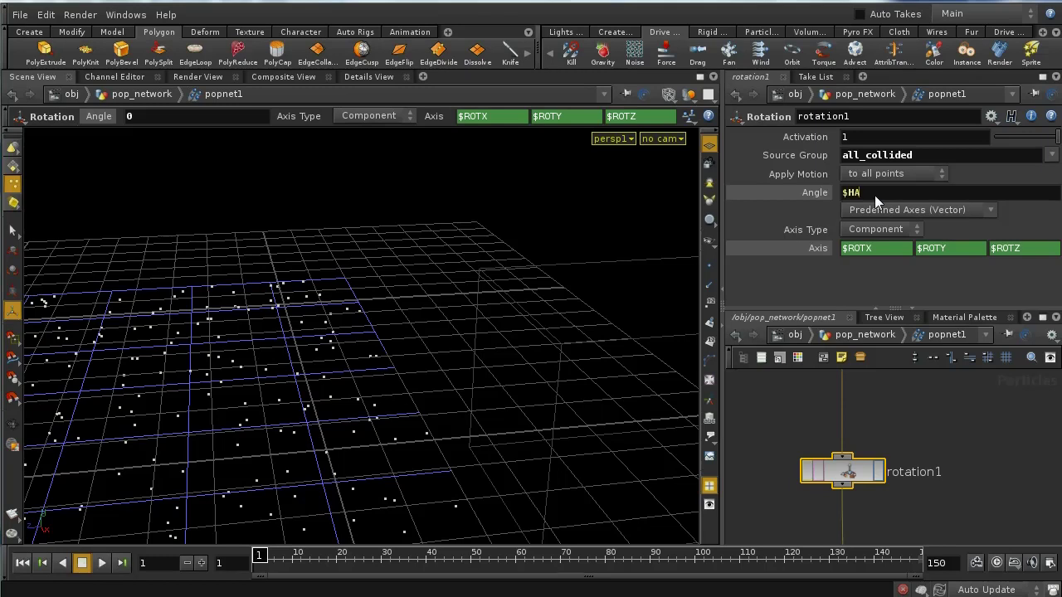
key(Return)
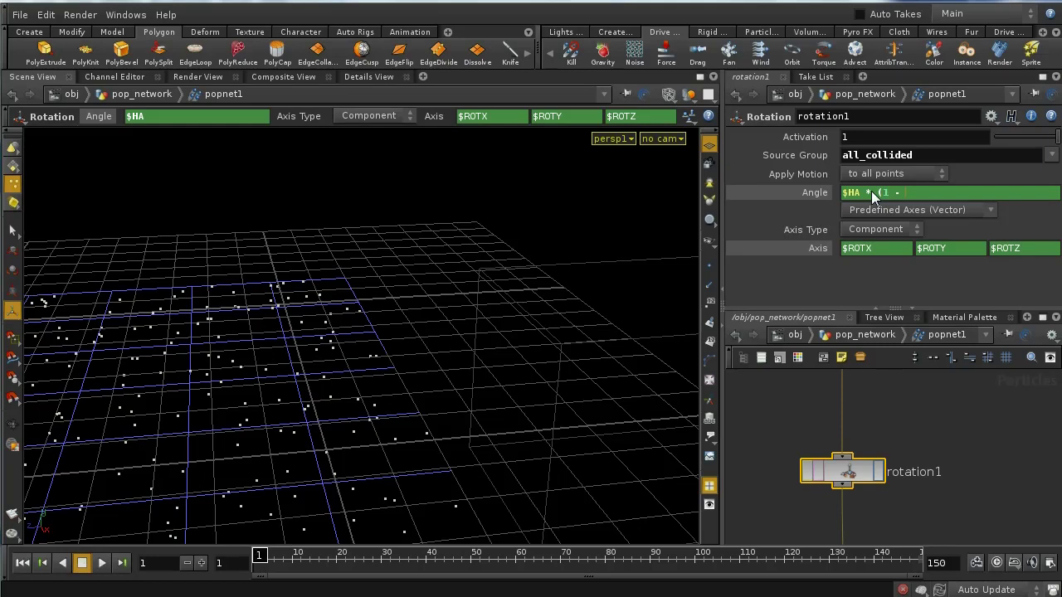
Step: Extend rotation1's angle expression to $HA * max((1 - ($T - $HITTIME)), 0)
text(()
text($T)
text( - $HITTIME)
text()))
text(max)
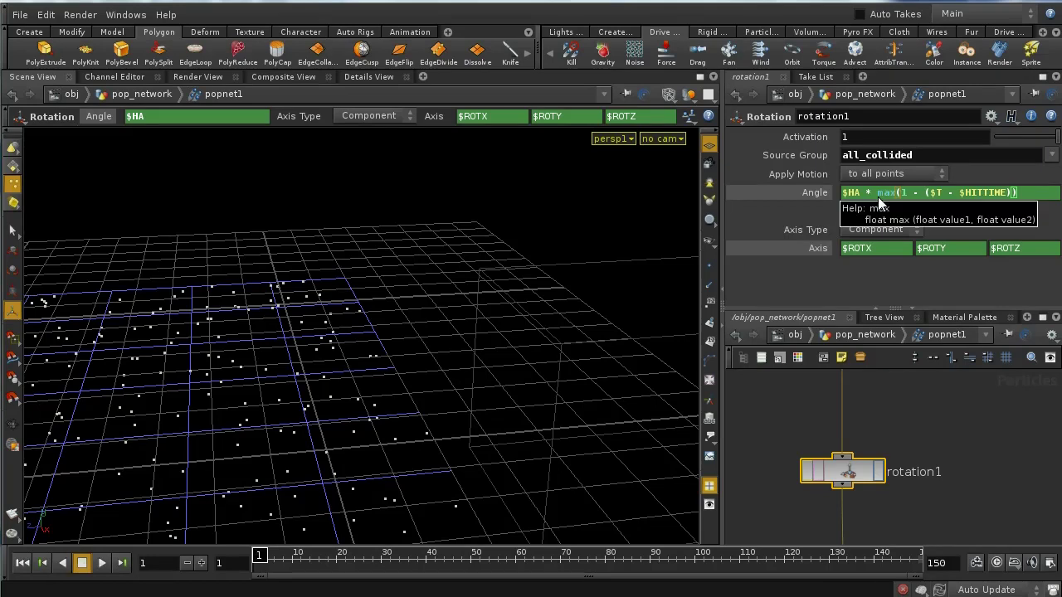
text(()
text(, 0))
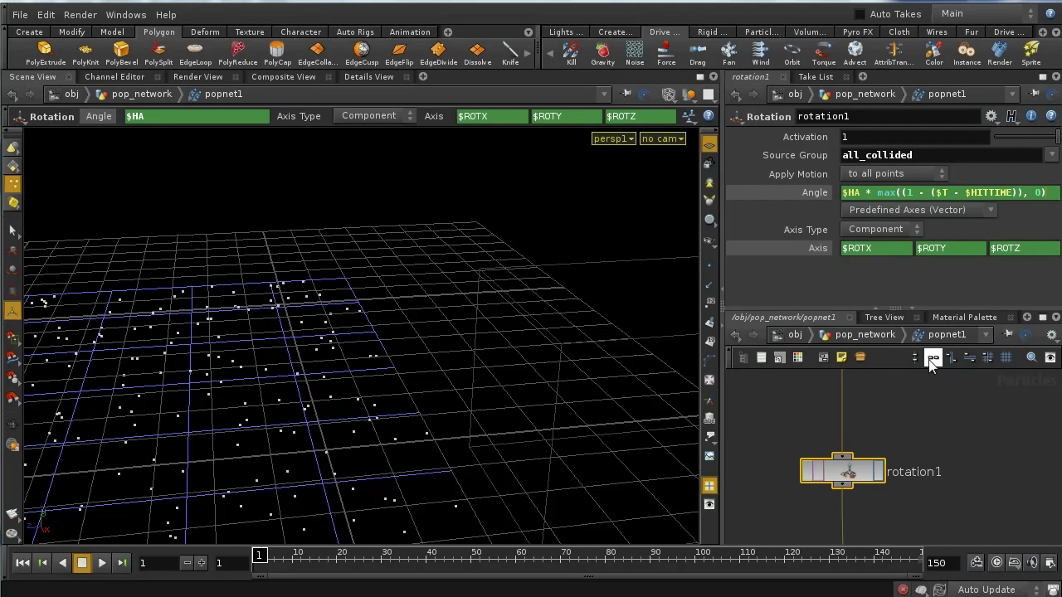
click(929, 430)
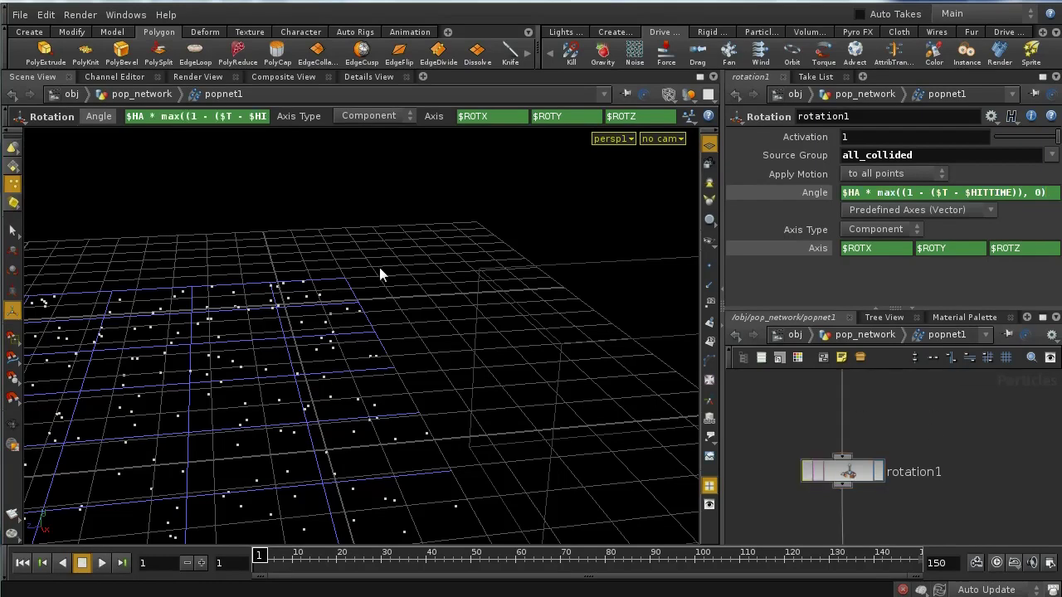
Step: Go up to pop_network and scrub through the timeline to check how the leaves rotate after colliding
click(854, 336)
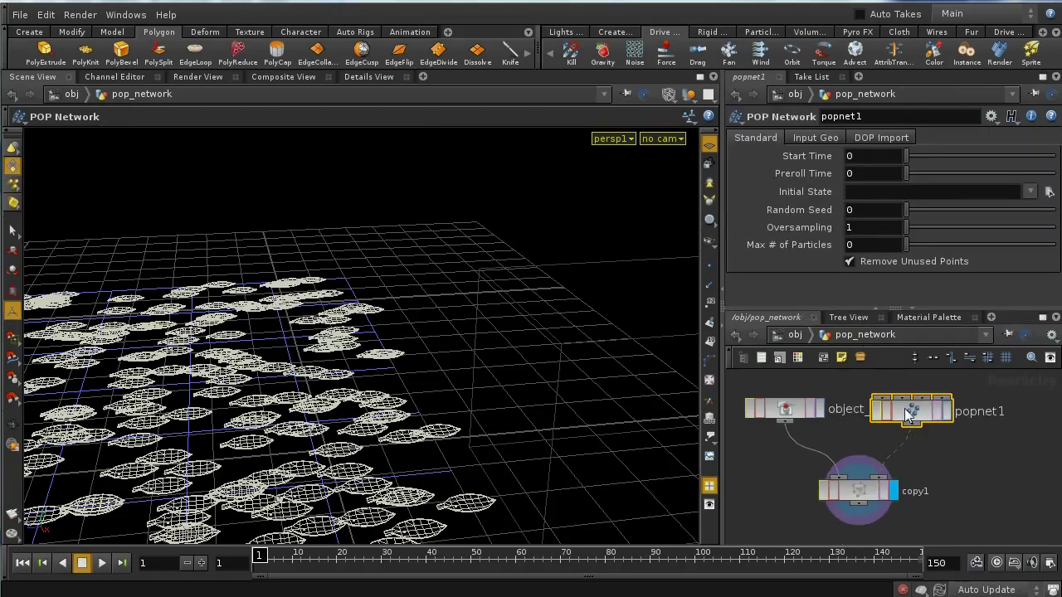
double_click(907, 409)
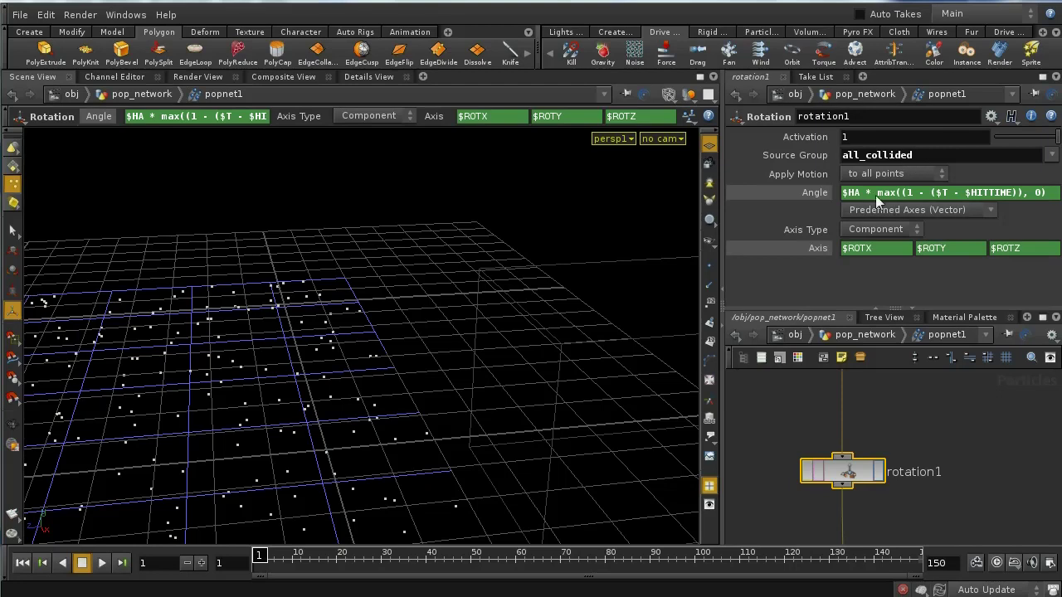
click(852, 337)
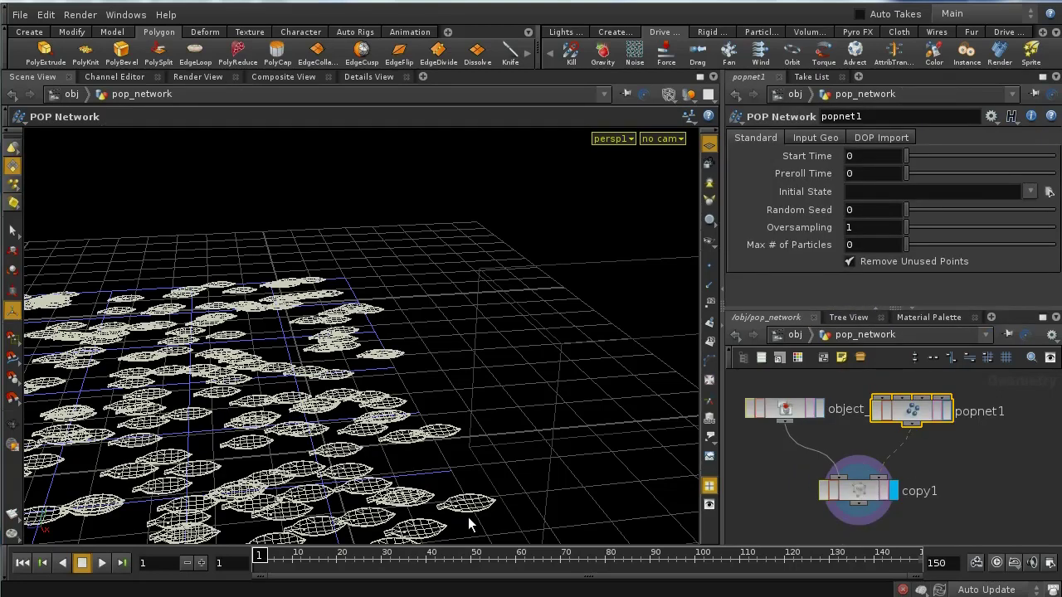
drag(296, 557, 527, 581)
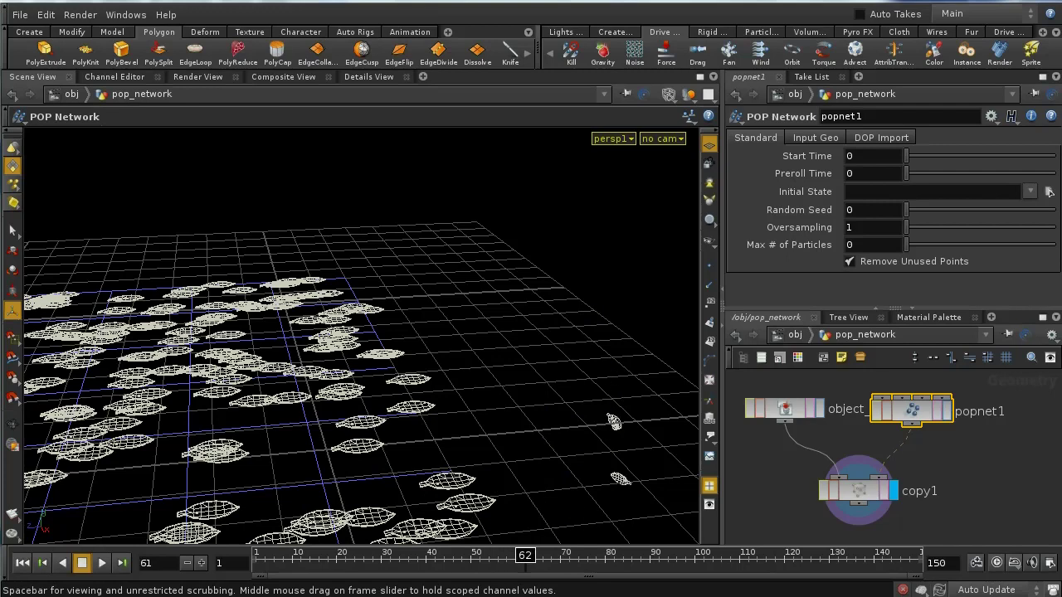
mouse_move(459, 554)
mouse_down()
mouse_move(336, 554)
mouse_move(574, 554)
mouse_move(259, 554)
mouse_move(498, 554)
mouse_move(413, 554)
mouse_up()
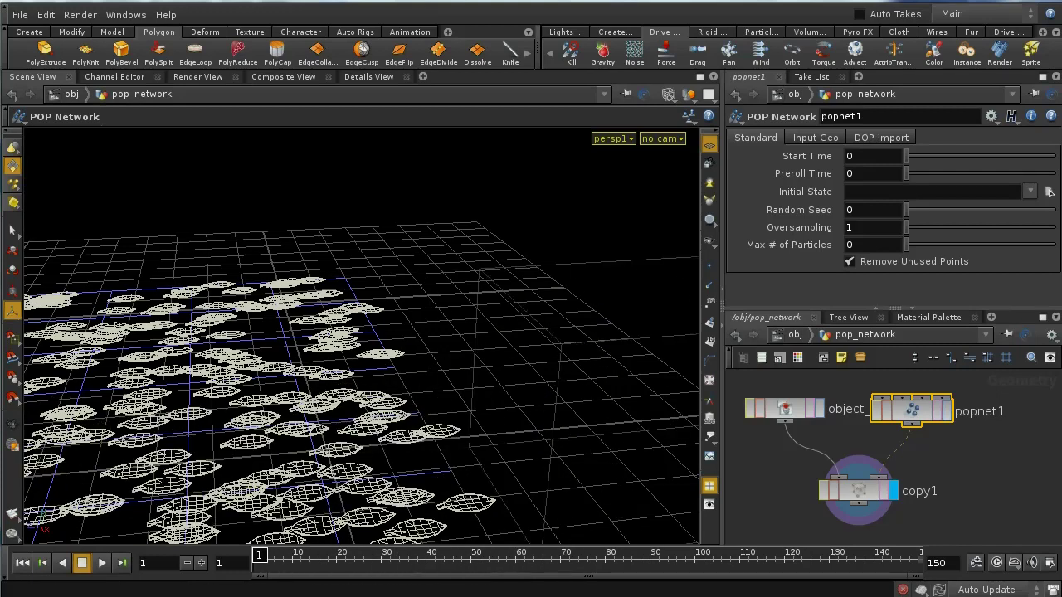
double_click(912, 410)
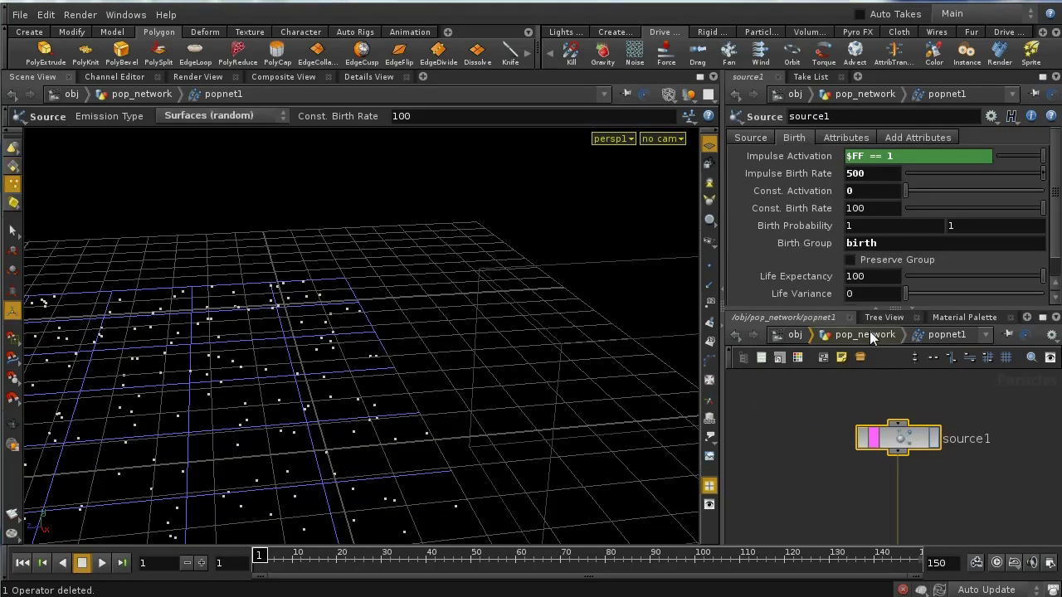
click(865, 335)
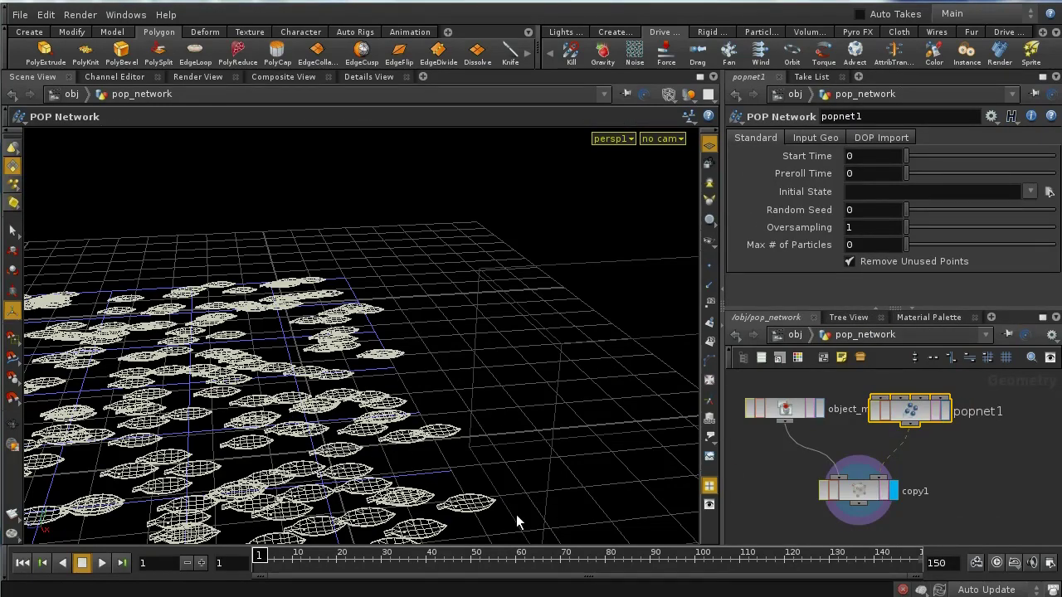
mouse_move(932, 483)
middle_down()
mouse_move(947, 479)
mouse_move(932, 501)
middle_up()
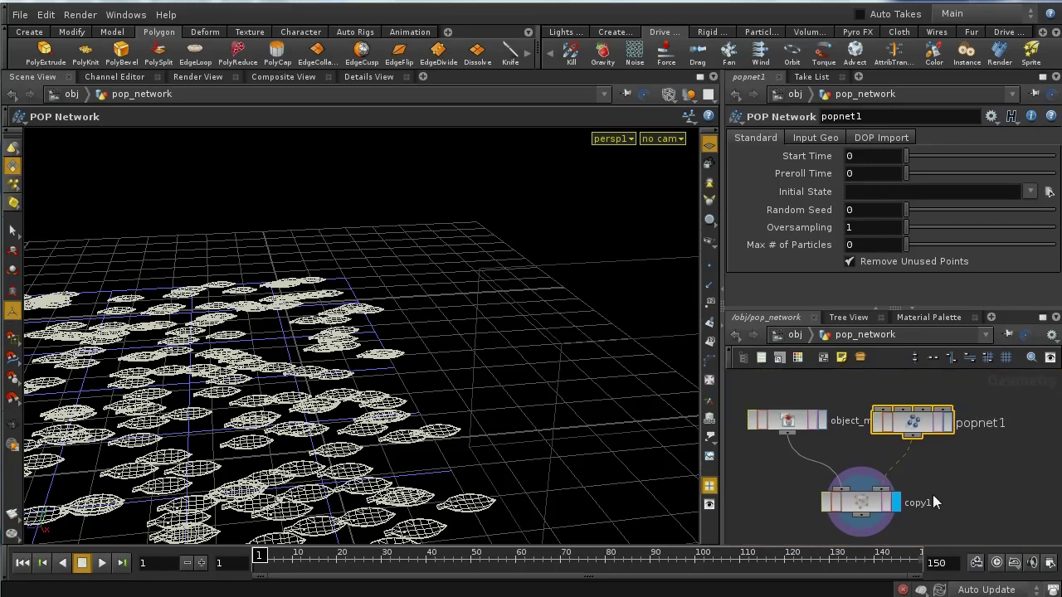
double_click(915, 425)
middle_drag(964, 491, 931, 365)
click(867, 335)
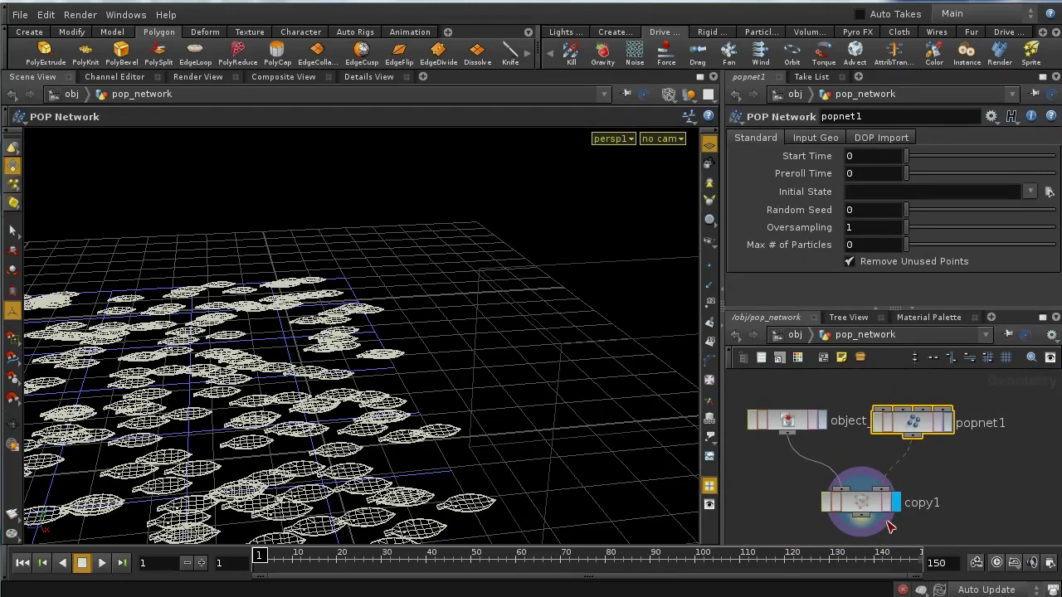
Step: Move copy1 farther below its two input nodes
middle_drag(867, 504, 900, 435)
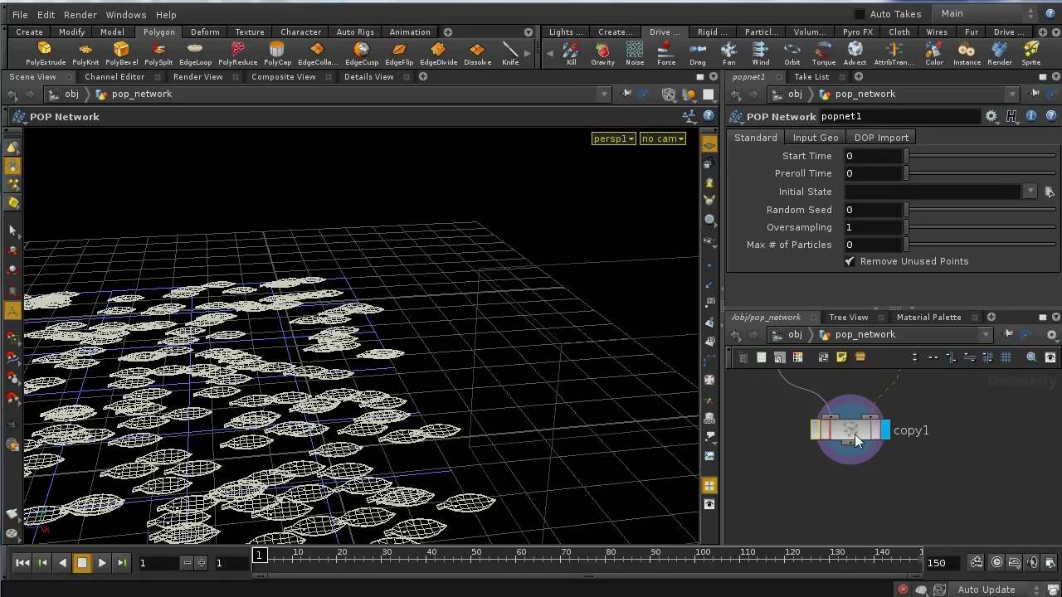
drag(855, 434, 841, 523)
middle_drag(944, 487, 900, 381)
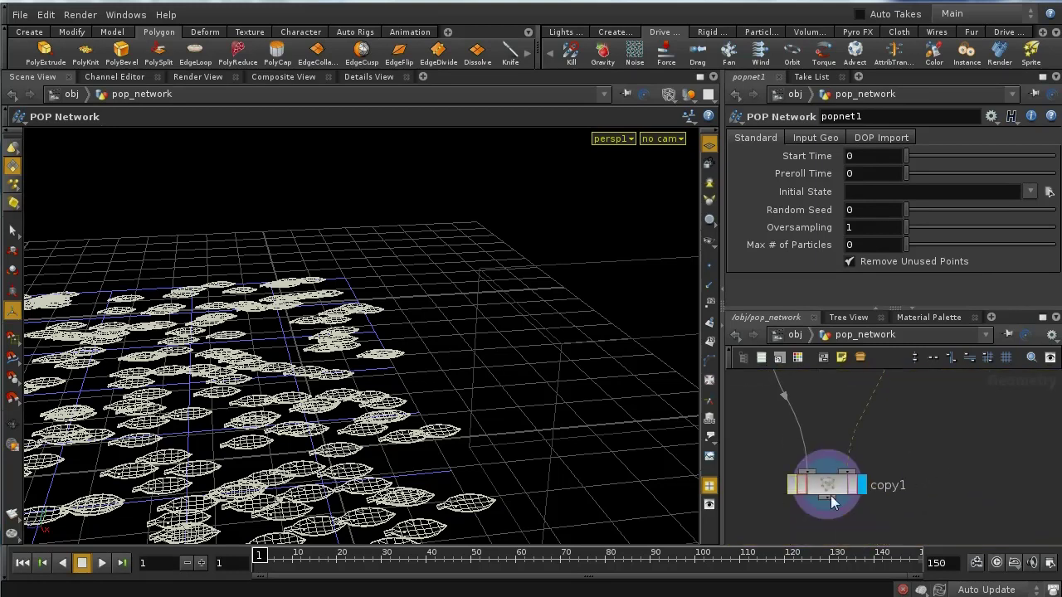
Step: Enable Stamp Inputs on copy1 and name its first stamp variable yrot
click(834, 502)
click(798, 175)
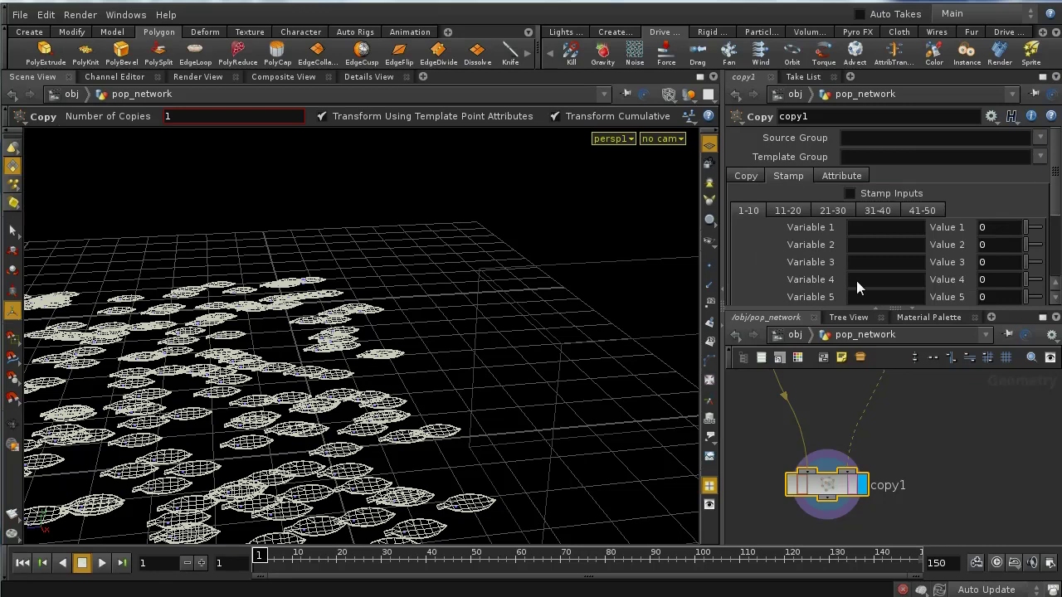
click(848, 193)
key(Tab)
Step: Set the value of copy1's yrot stamp variable to the expression rand($PT + 332) * 360
text(rand)
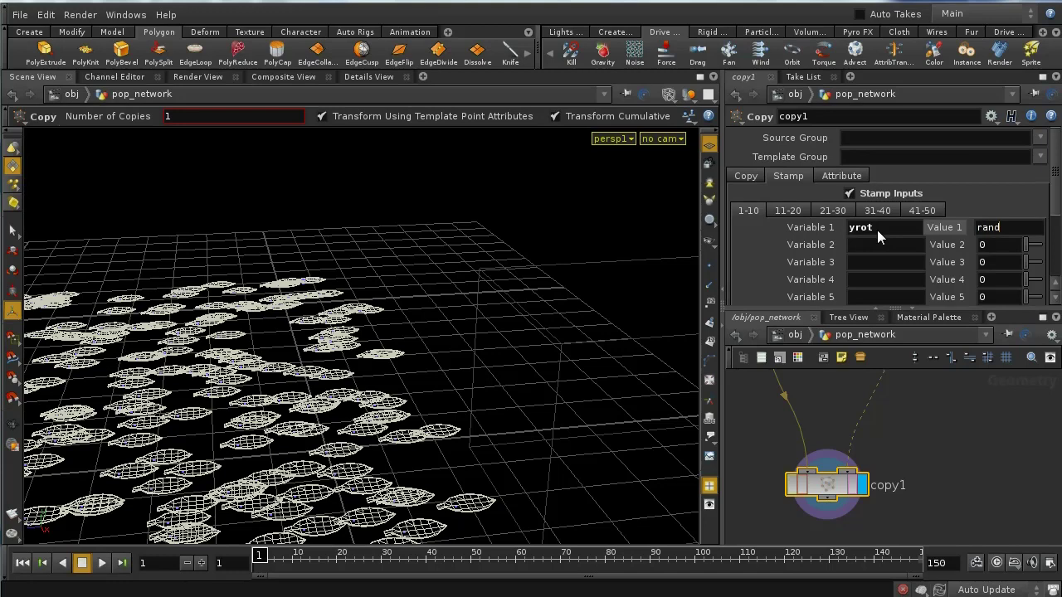
text(($PT + 34)
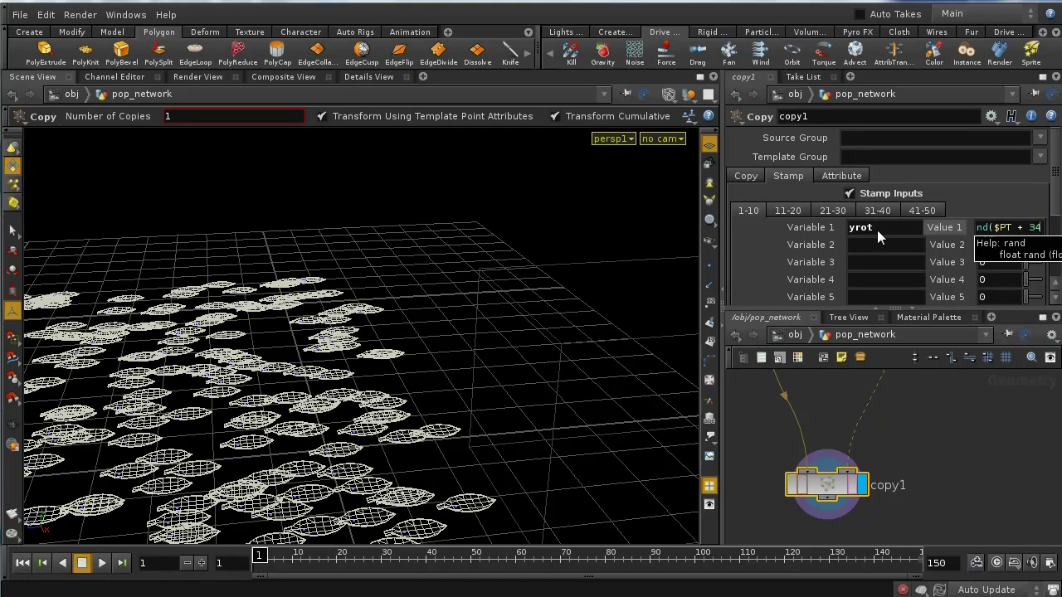
text(7)
key(BackSpace)
key(BackSpace)
text(32) * 3)
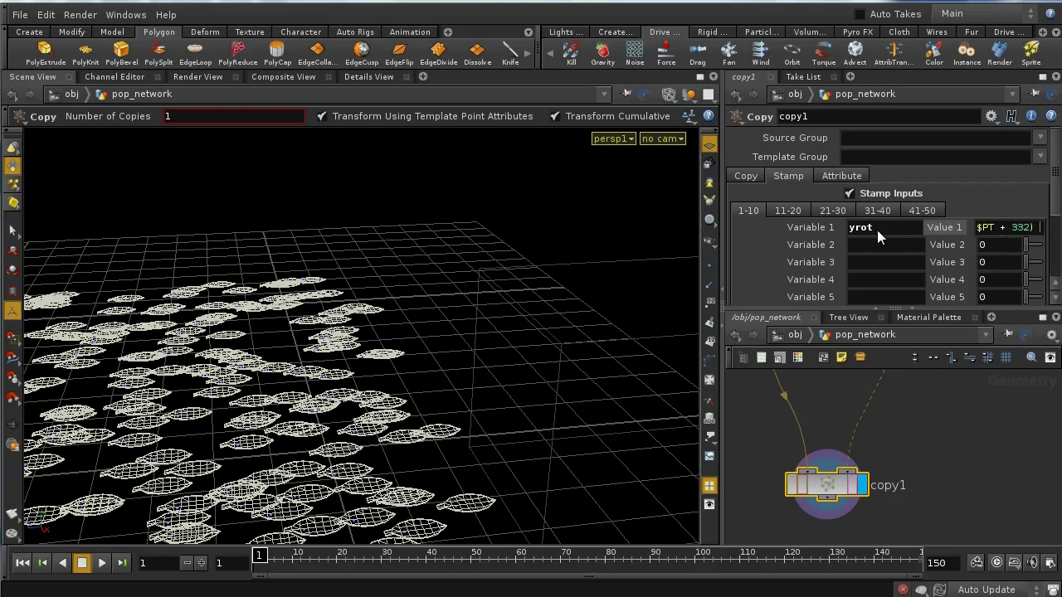
text(60)
key(Return)
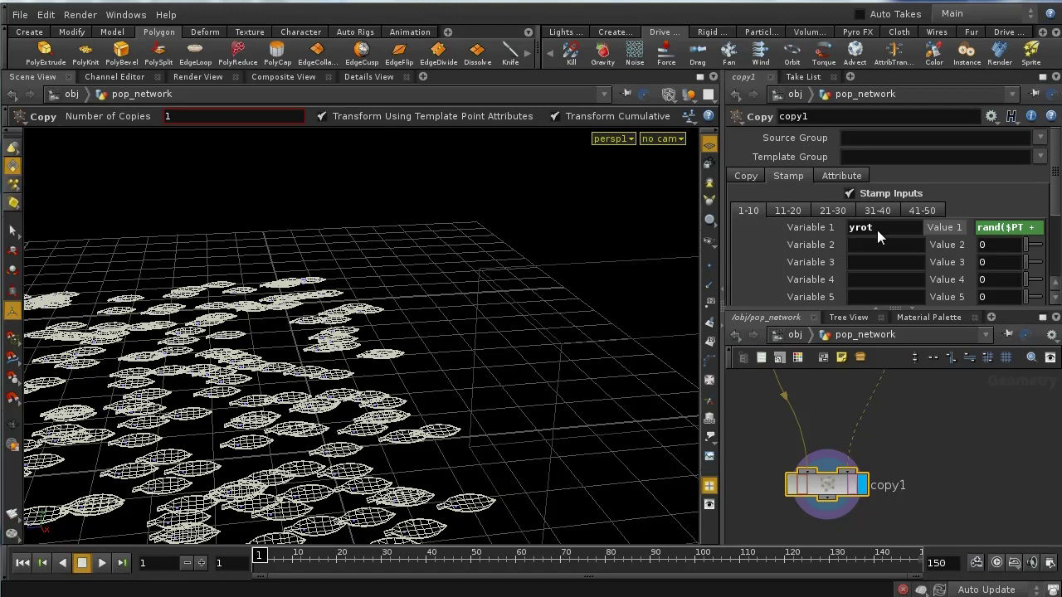
Step: Move object_merge1 farther from popnet1 and insert a Transform node on the wire between object_merge1 and copy1
key(h)
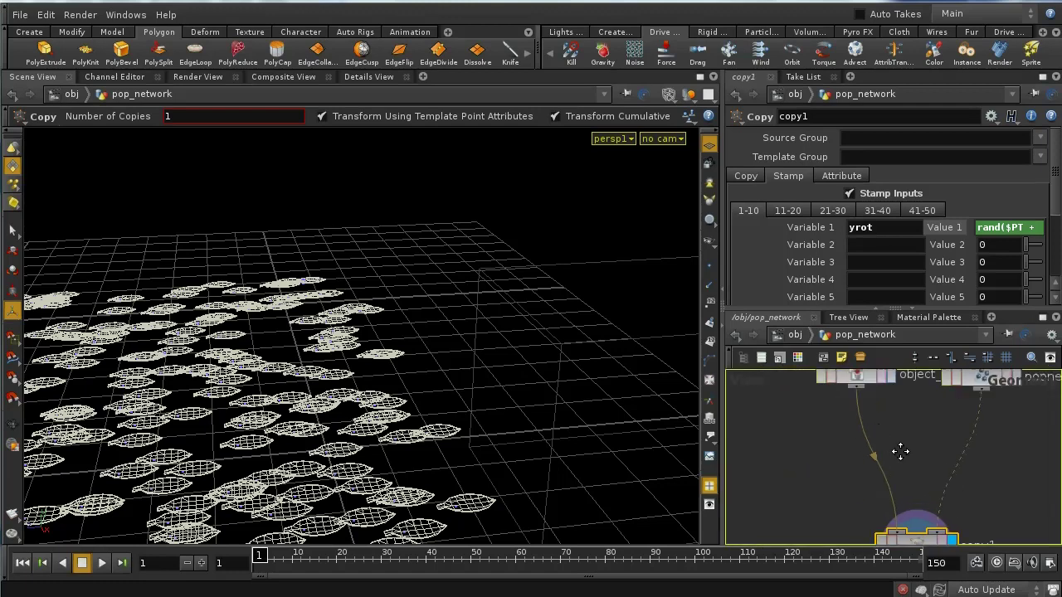
drag(863, 383, 799, 387)
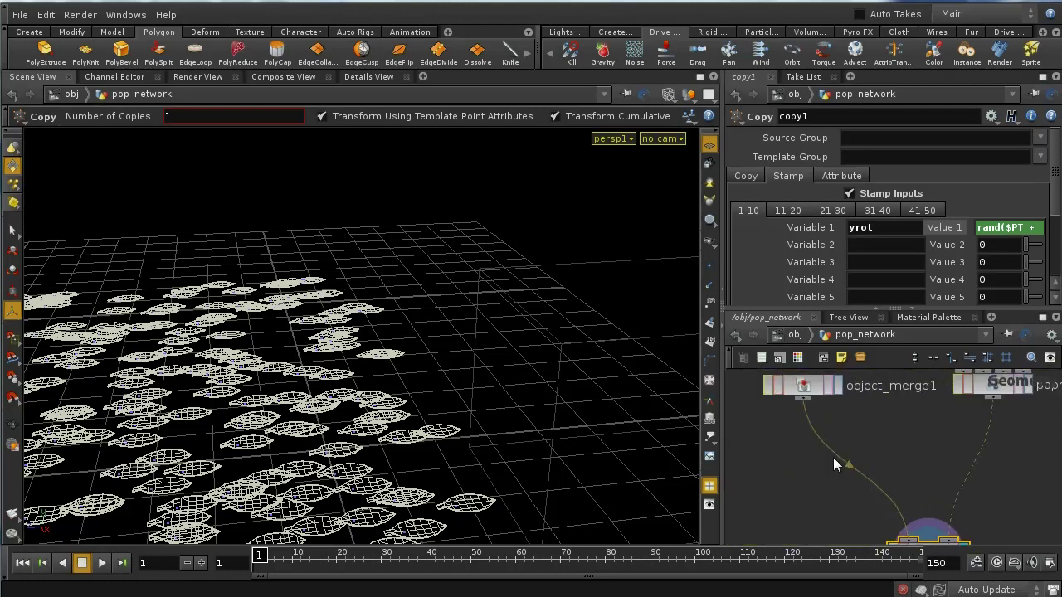
key(Tab)
click(841, 463)
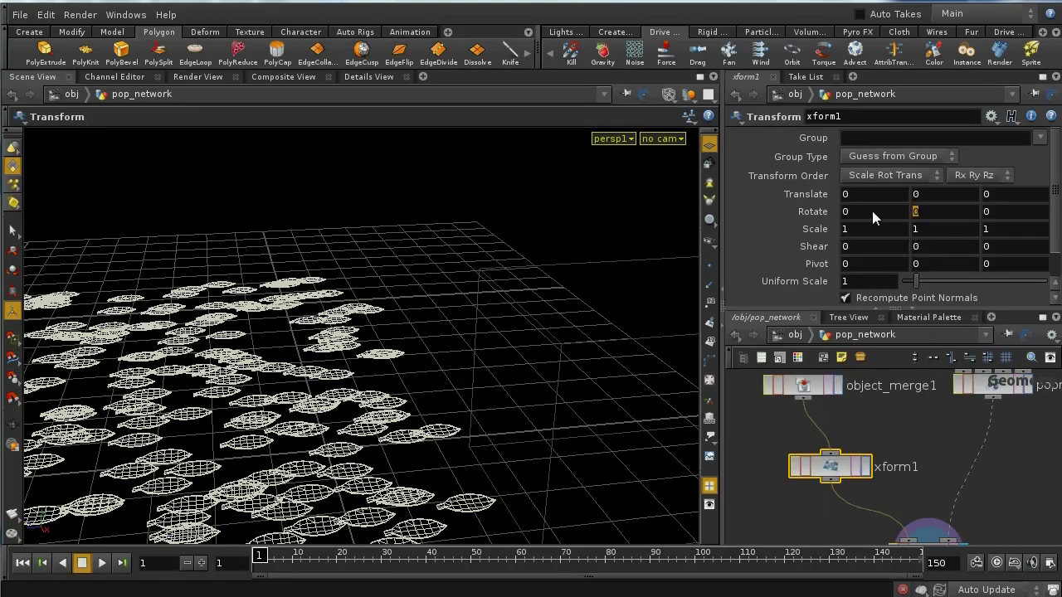
Step: Set the new Transform node's Y rotation to stamp("../copy1","yrot",0)
text(stamp("../)
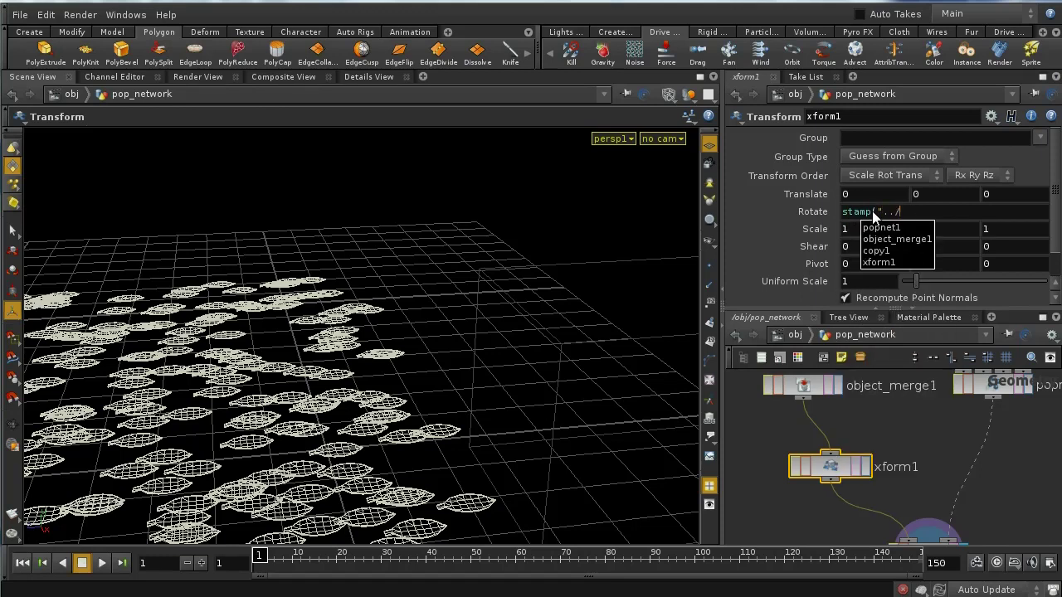
key(Down)
key(Down)
key(Down)
key(Return)
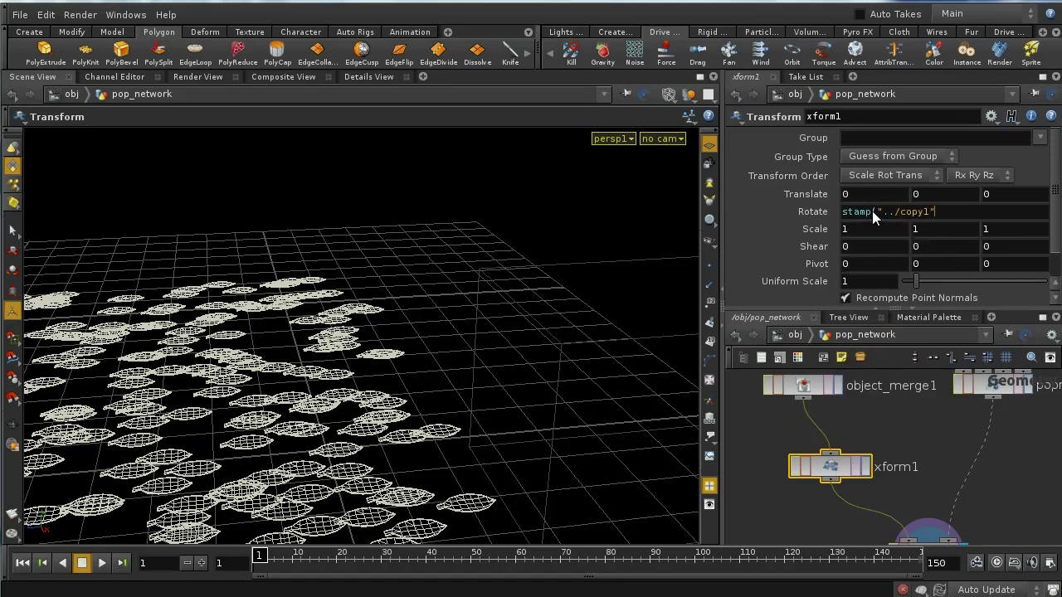
text(,")
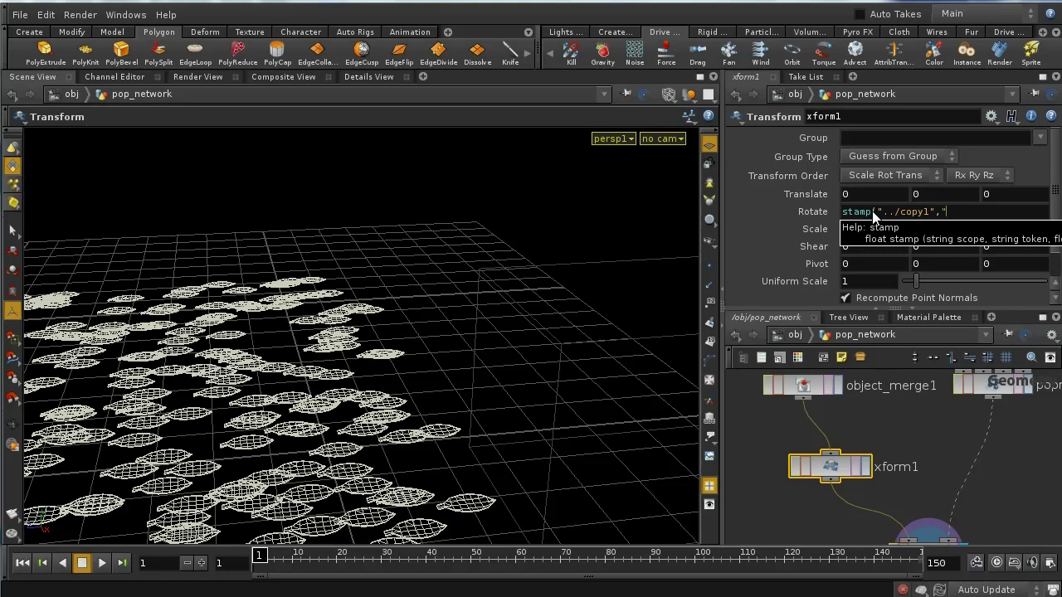
text(yrot",0))
key(Return)
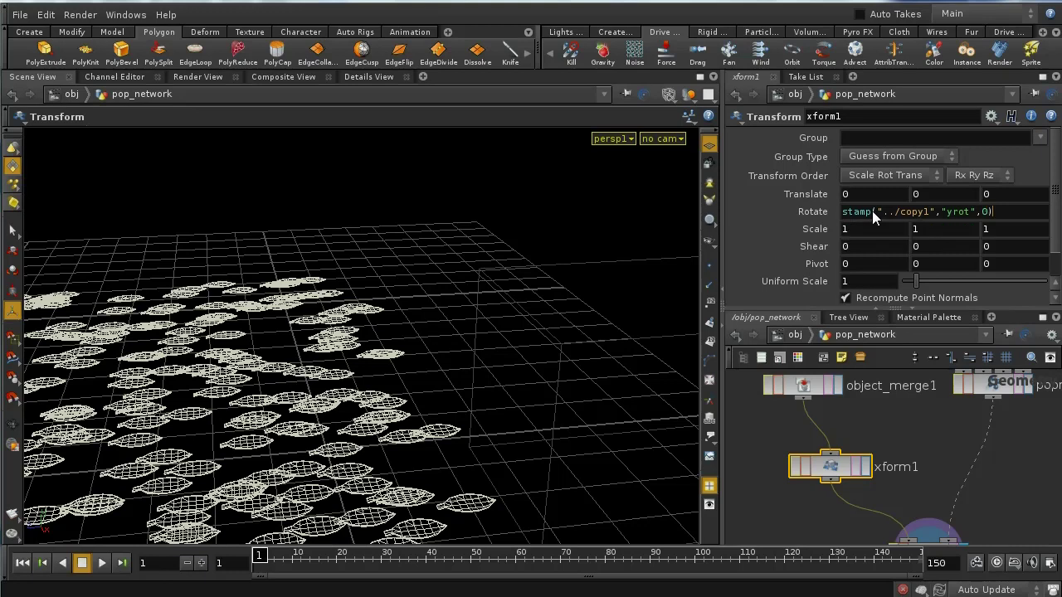